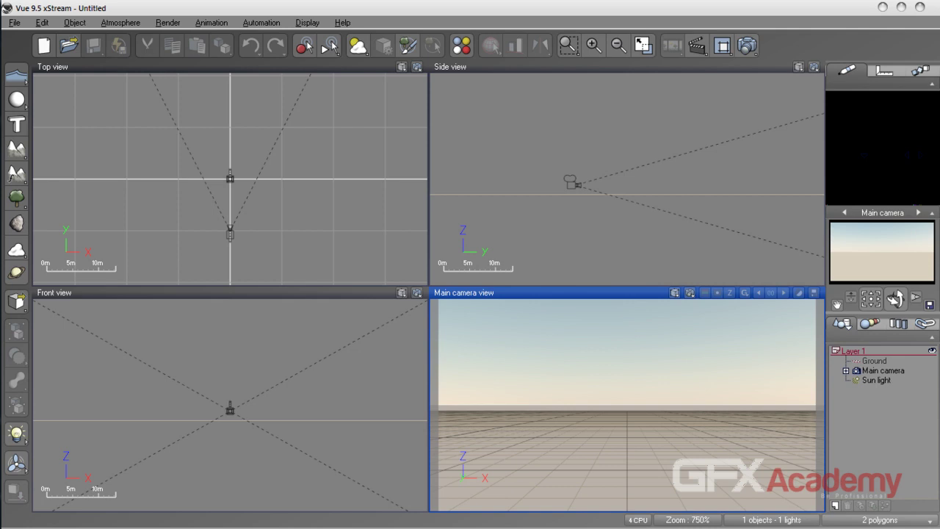
Step: Add a standard terrain to the scene and move it forward along the Y axis, away from the main camera
drag(939, 121, 420, 62)
click(142, 100)
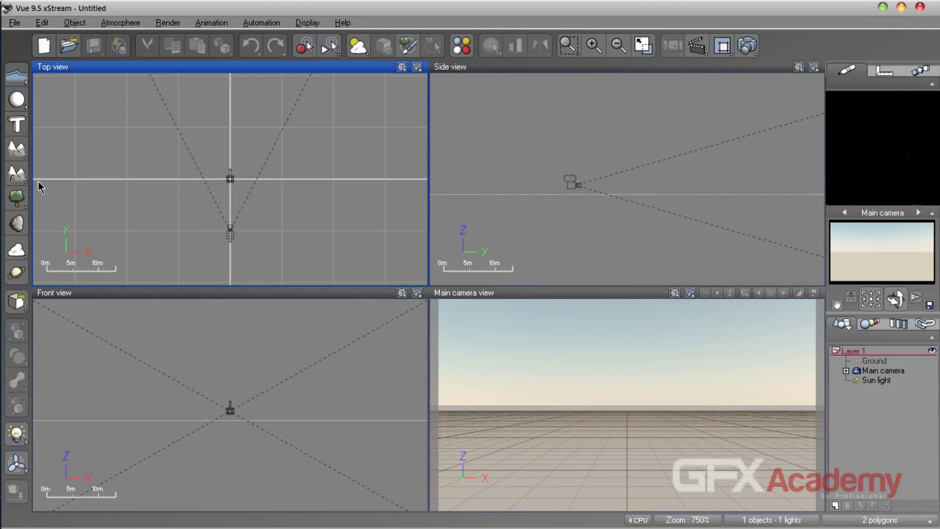
click(16, 147)
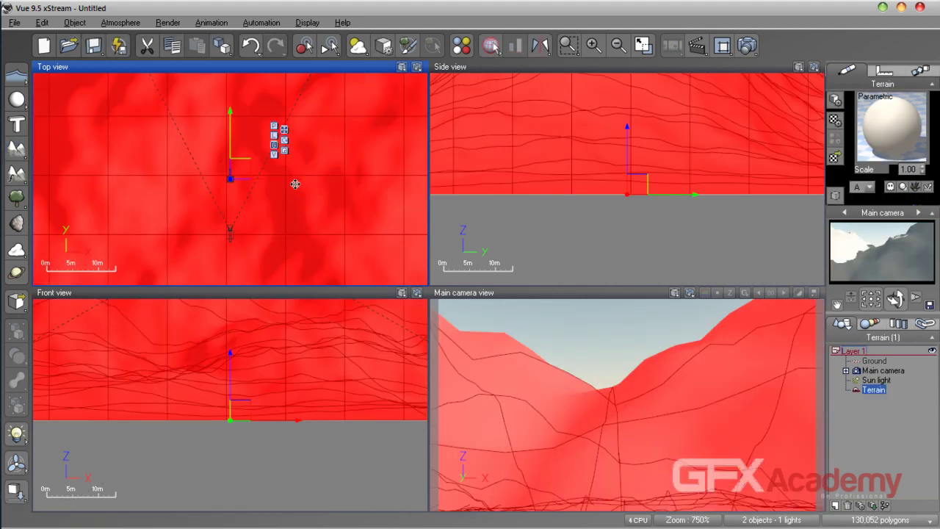
scroll(288, 170, down, 10)
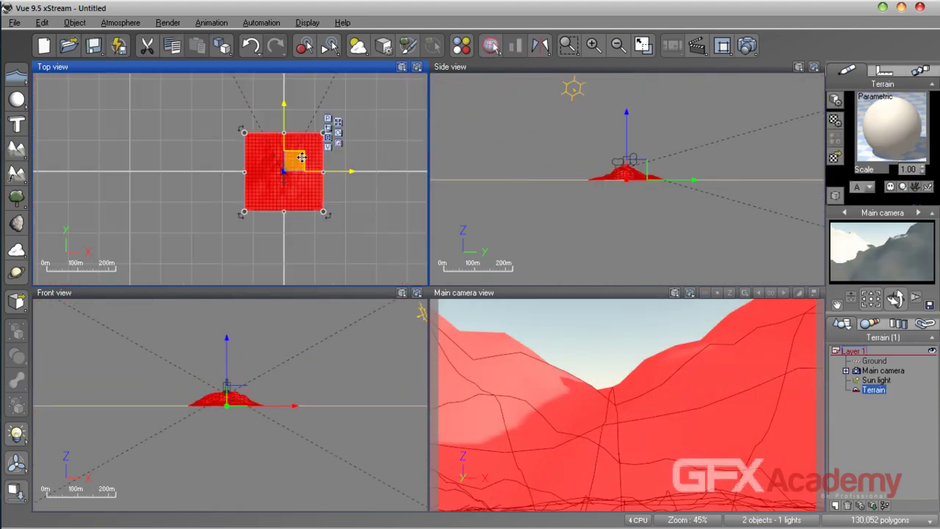
drag(284, 115, 284, 74)
right_drag(324, 114, 303, 176)
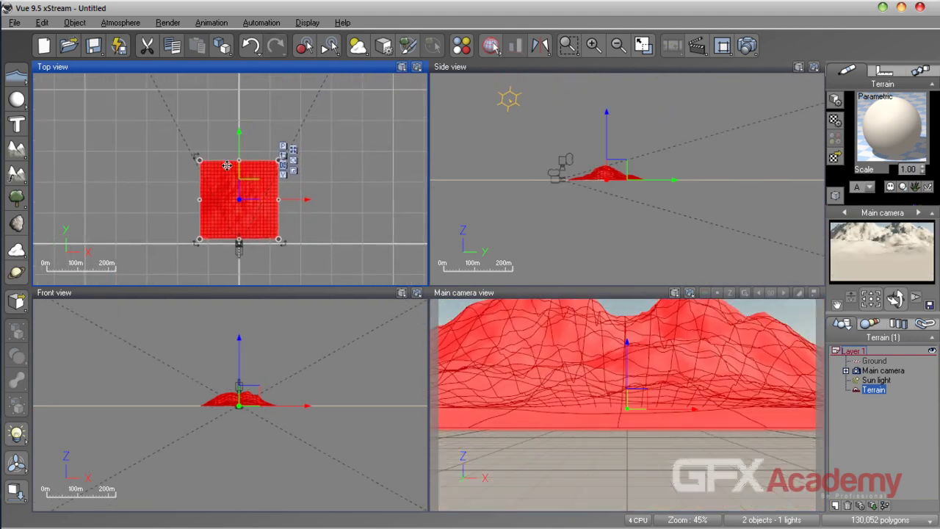
drag(240, 170, 240, 131)
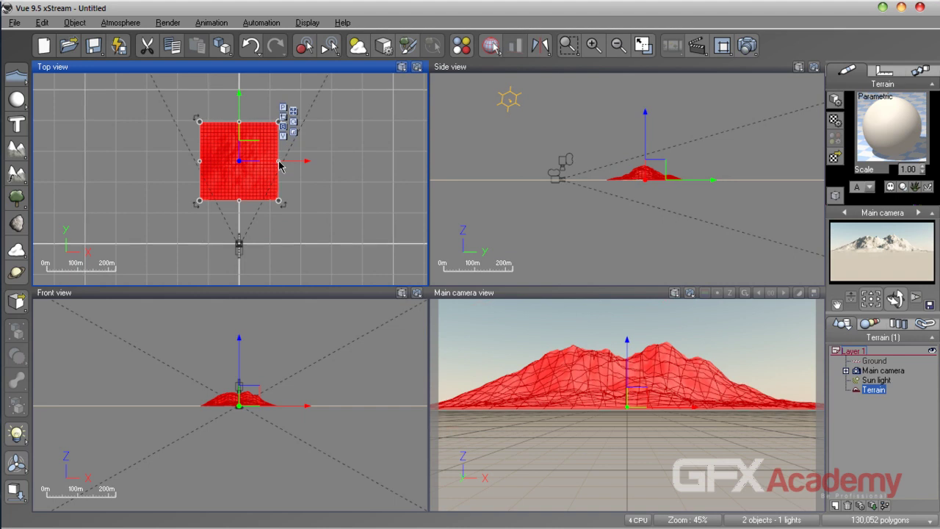
Step: Widen the terrain to both sides along X and extend its near edge along Y up to the camera
drag(277, 160, 326, 161)
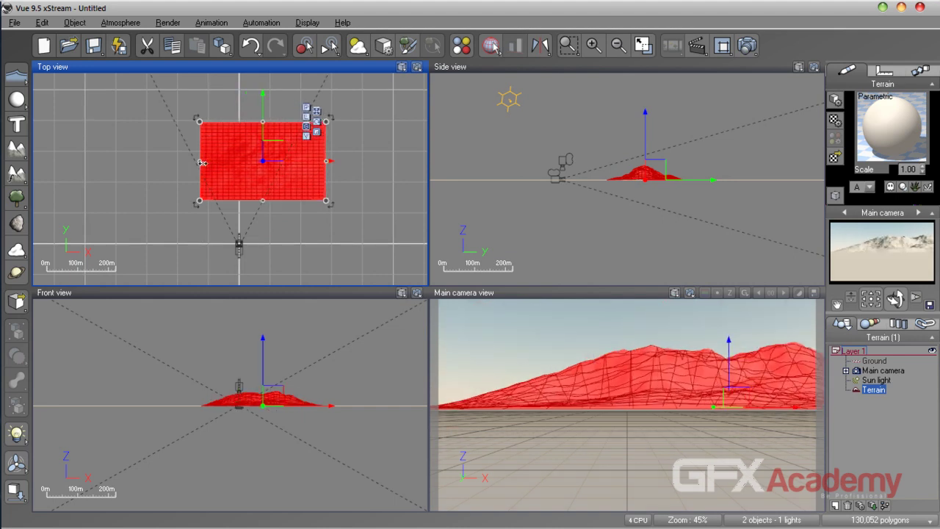
drag(201, 161, 162, 160)
mouse_move(160, 123)
mouse_down()
mouse_move(144, 110)
mouse_move(164, 116)
mouse_up()
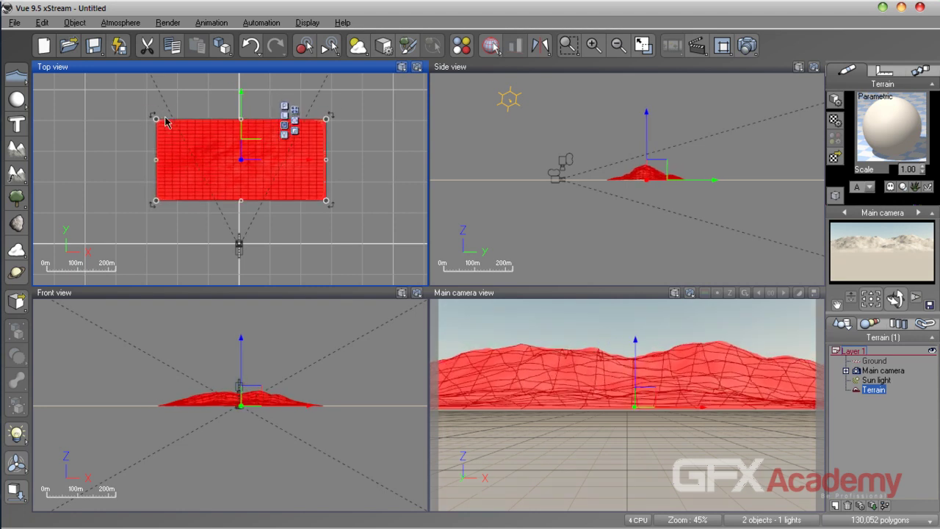
drag(240, 200, 239, 248)
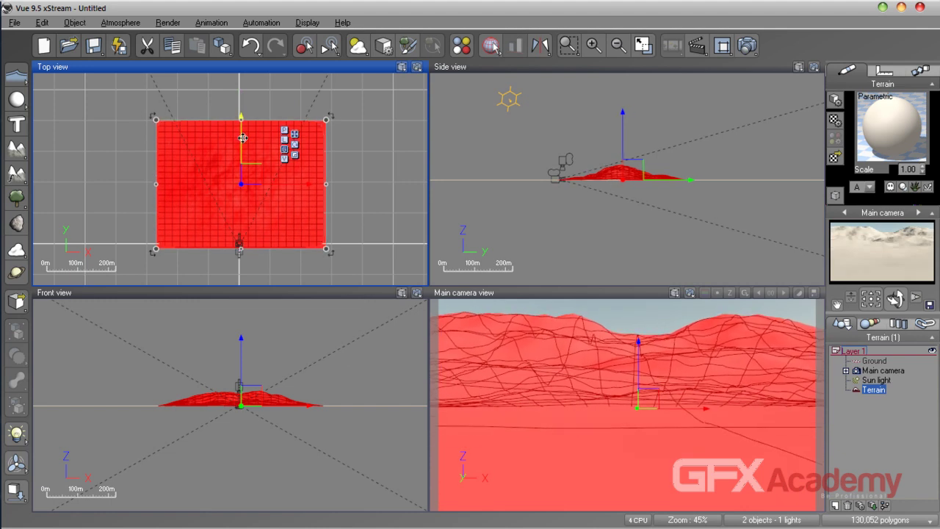
Step: Select the main camera and raise it above the terrain to a height of about 21.9 m
click(882, 371)
drag(629, 132, 628, 127)
mouse_move(689, 183)
mouse_down()
mouse_move(680, 174)
mouse_move(686, 182)
mouse_up()
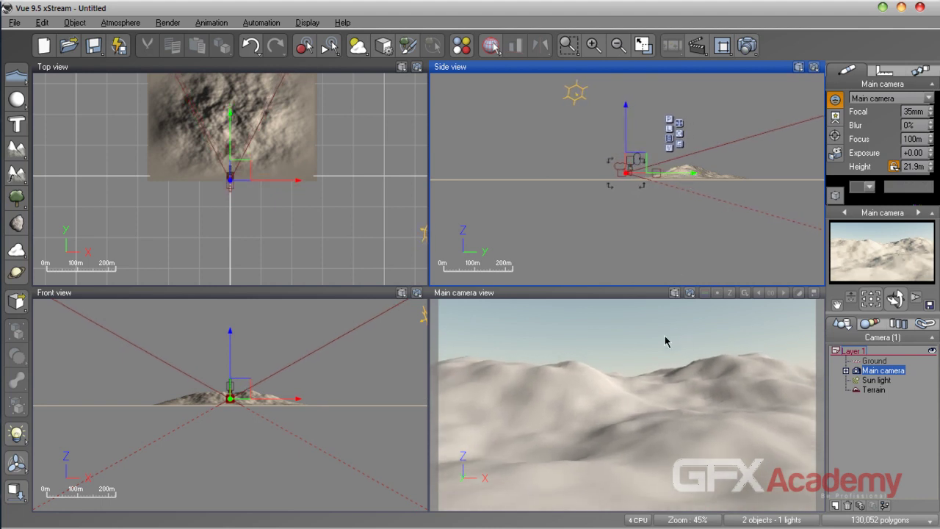
right_drag(382, 91, 362, 135)
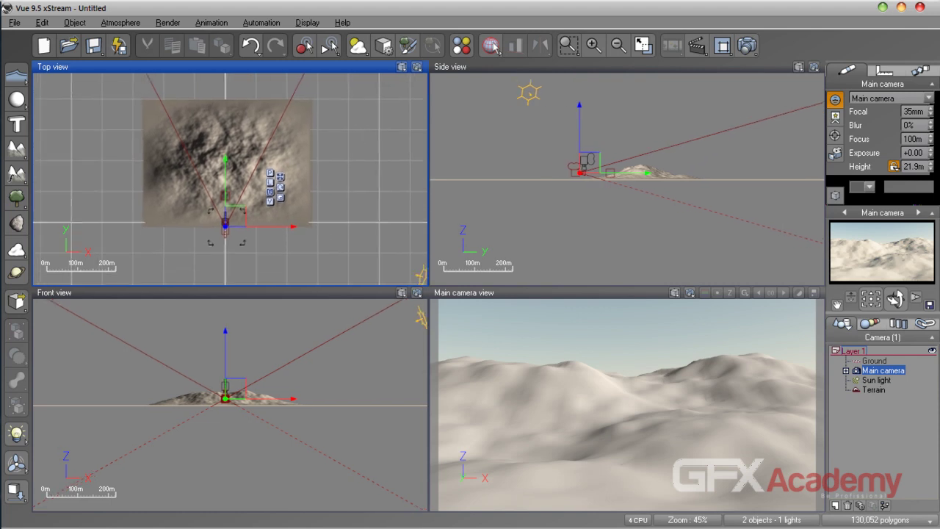
Step: Switch to Windows Photo Viewer, examine the rock and grassy slope in the reference picture, and return to the Vue scene
key(alt+Tab)
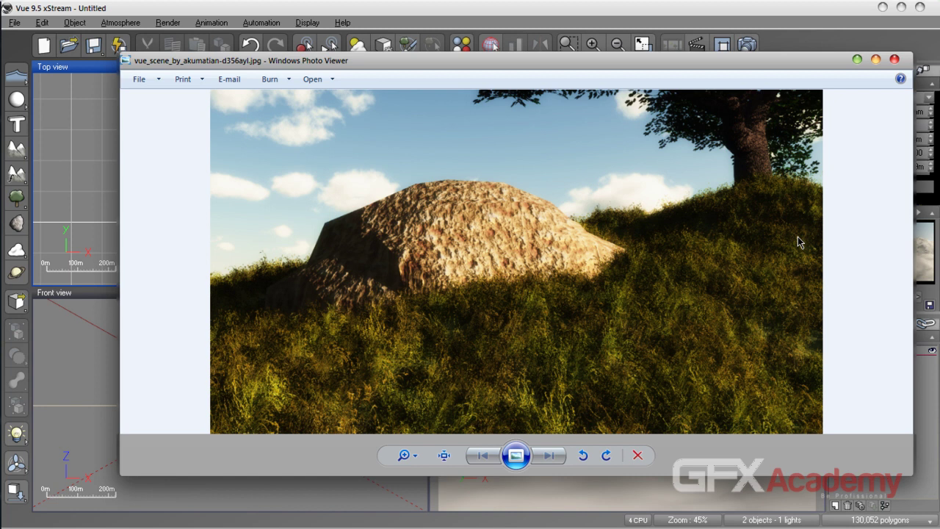
scroll(556, 314, up, 4)
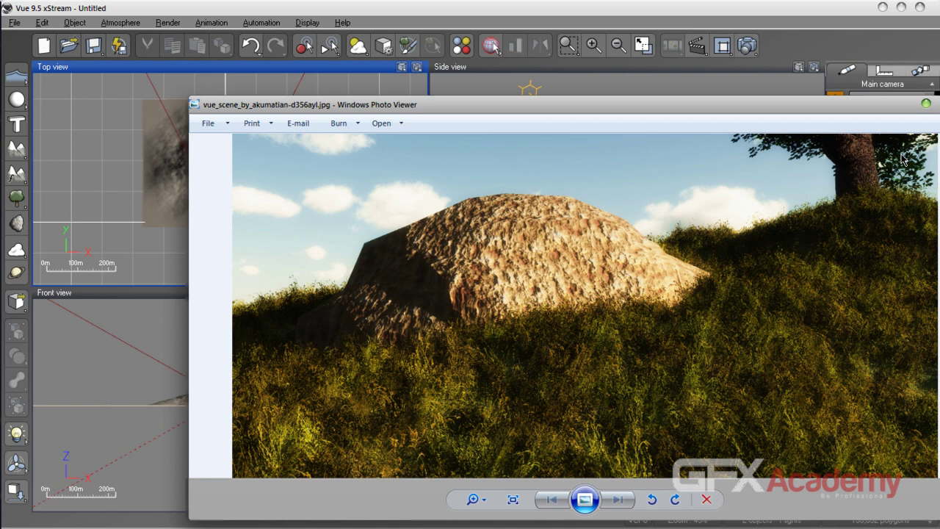
key(alt+Tab)
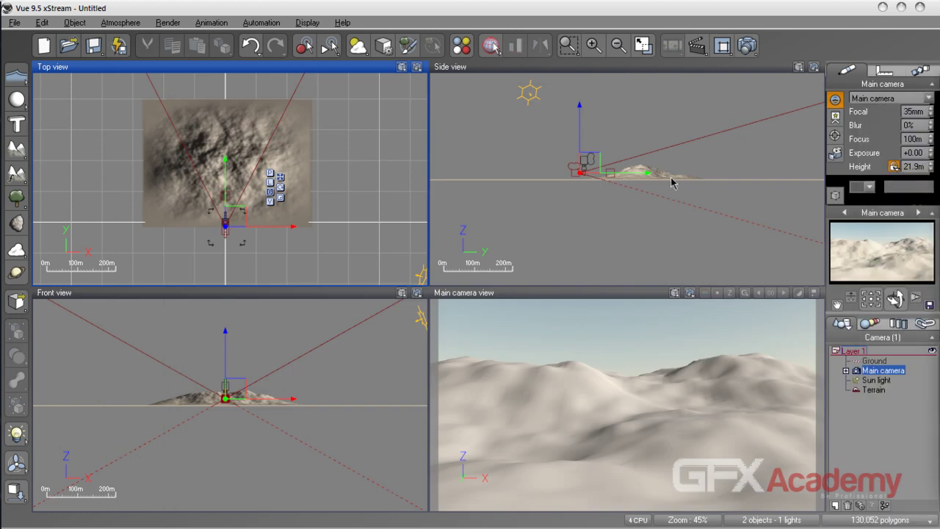
Step: Try to tilt the terrain about the X axis in the side view, and undo the rotation
click(668, 224)
click(708, 404)
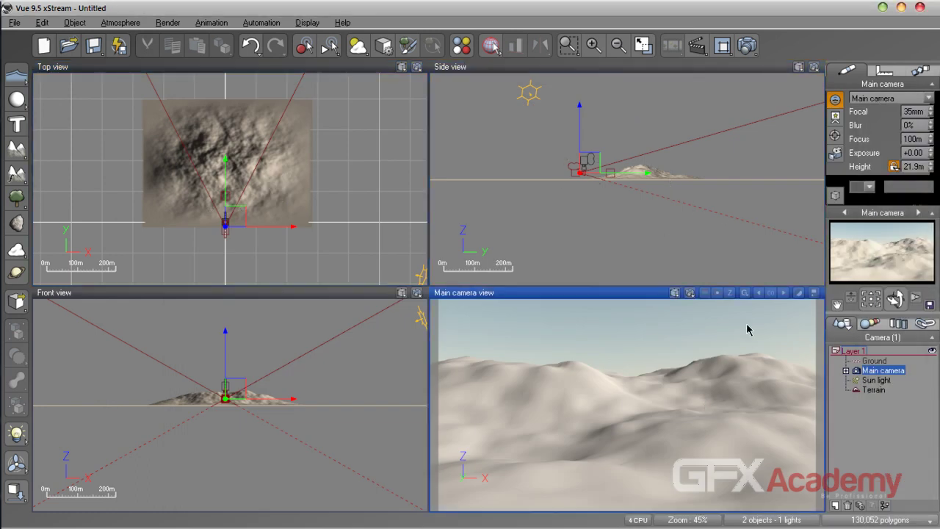
click(674, 177)
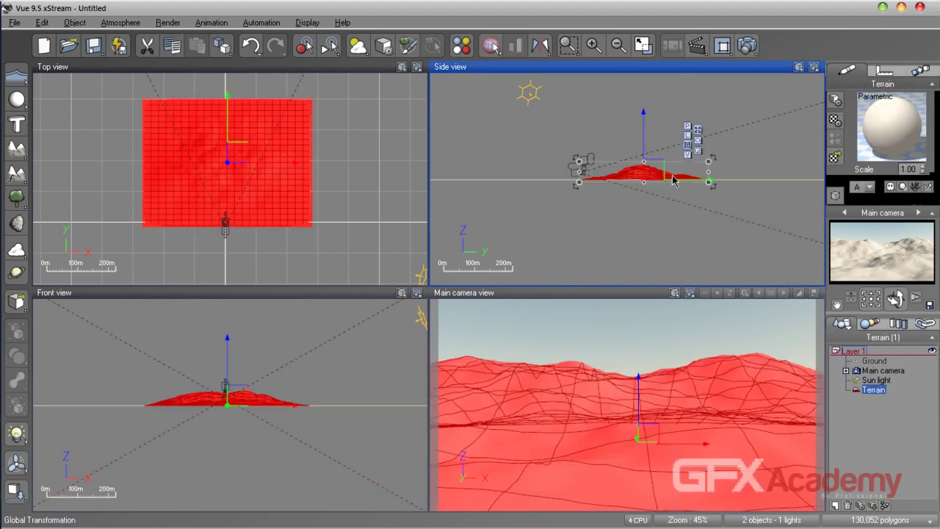
drag(713, 158, 709, 153)
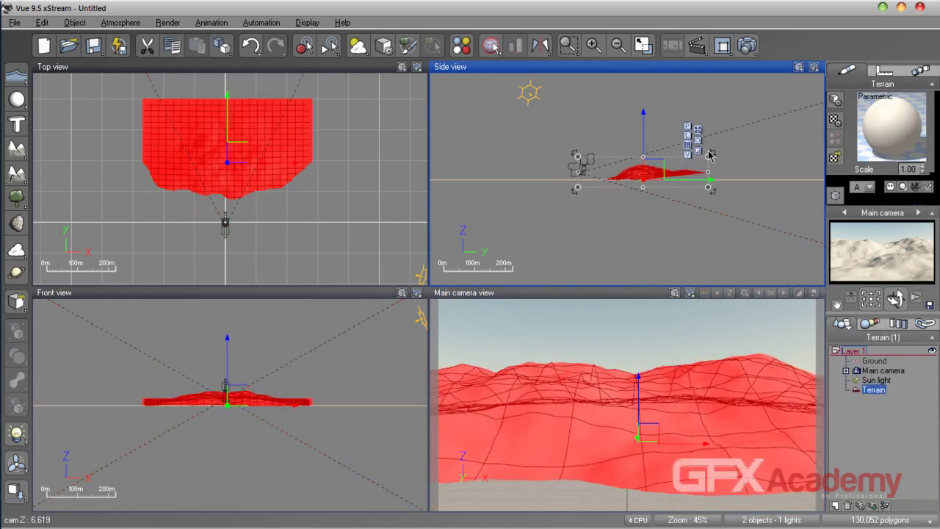
key(ctrl+z)
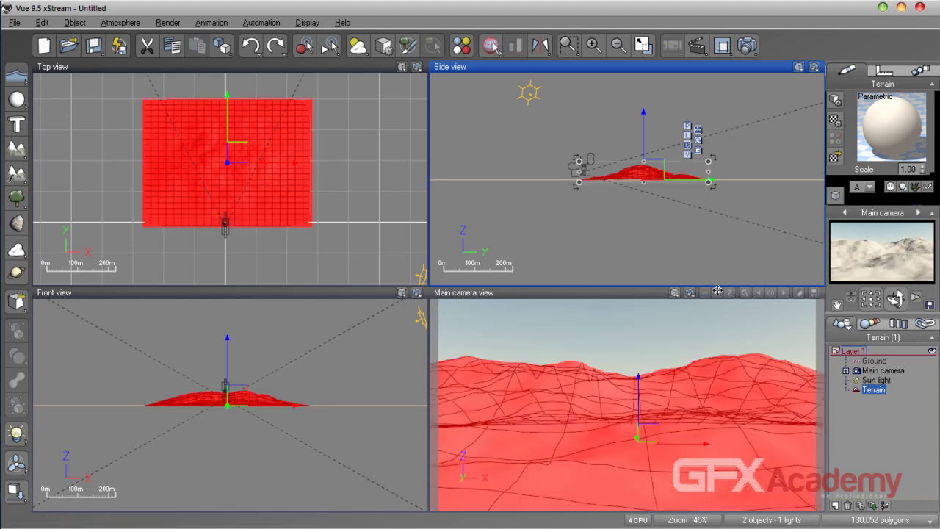
Step: Tilt the terrain in the front view so its right side rises, and pitch the main camera upward in the enlarged camera view
click(265, 402)
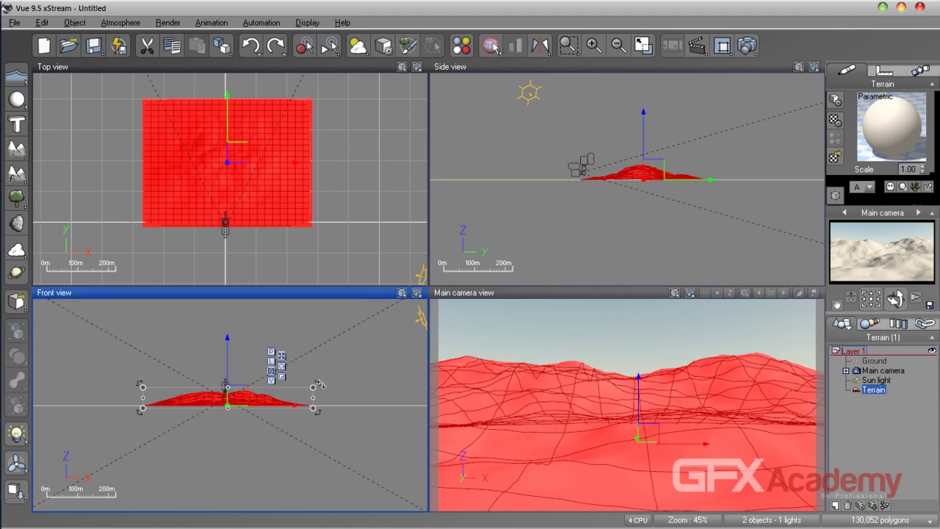
drag(321, 382, 314, 370)
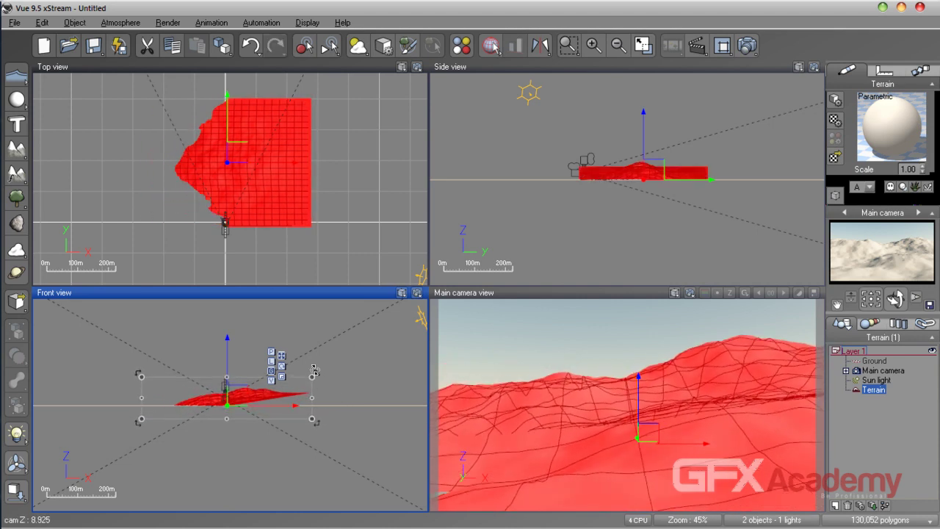
double_click(616, 295)
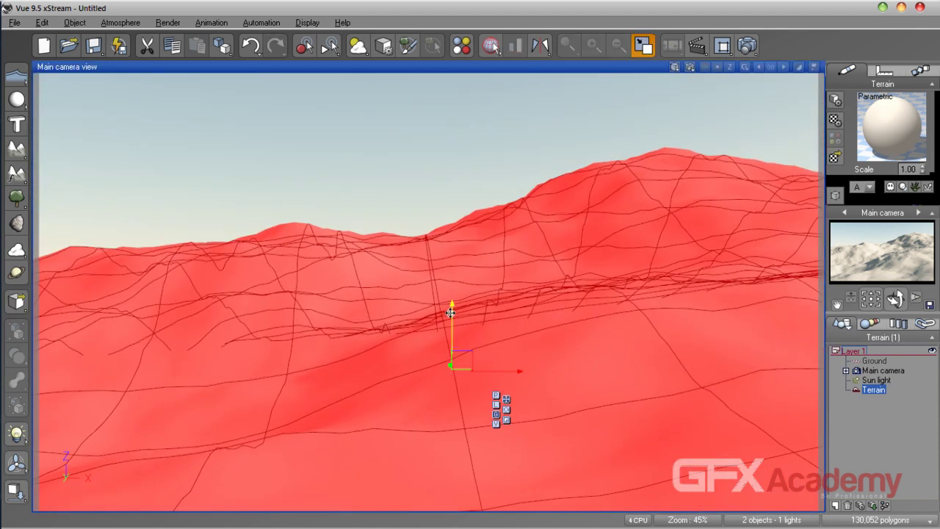
drag(871, 298, 866, 383)
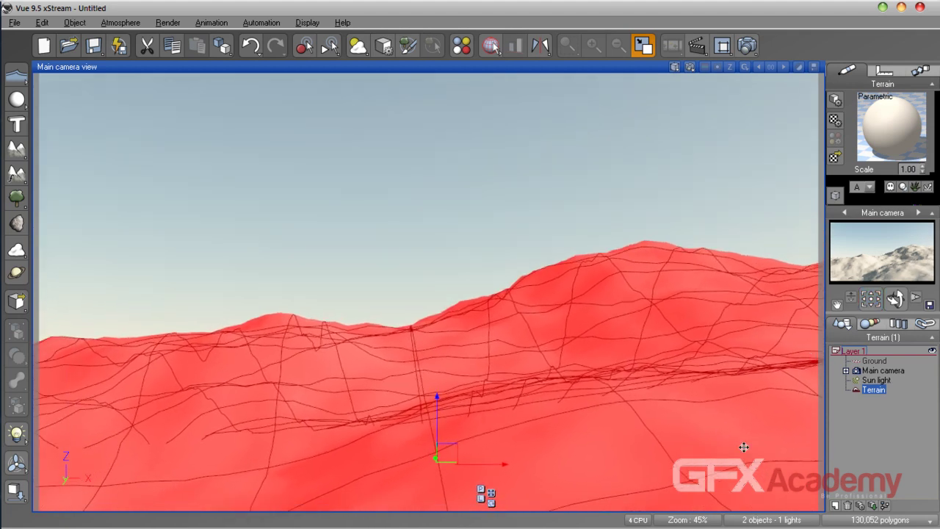
Step: Open the terrain in the Terrain Editor, close the Brush Editor, and check how the terrain looks with different display options
double_click(551, 311)
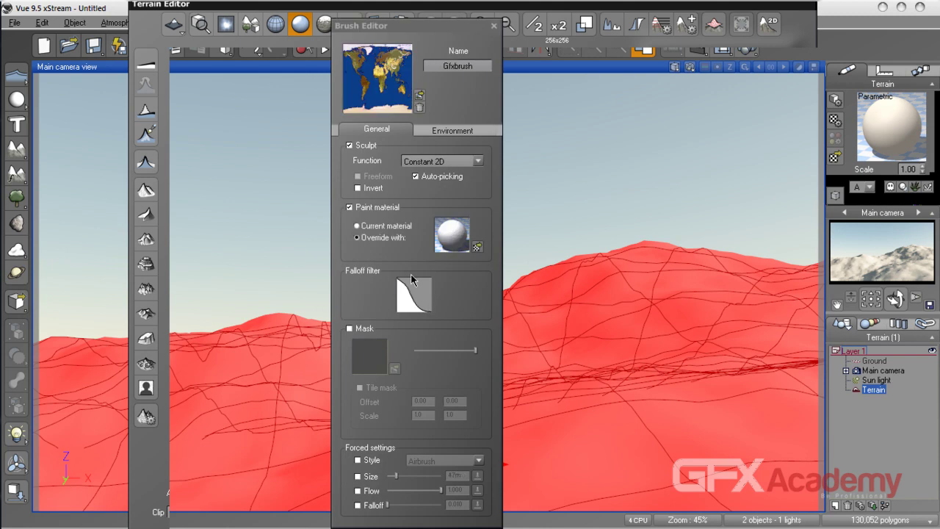
click(490, 24)
mouse_move(487, 277)
right_down()
mouse_move(419, 252)
mouse_move(439, 228)
mouse_move(443, 294)
mouse_move(431, 287)
mouse_move(405, 248)
mouse_move(425, 234)
right_up()
click(278, 26)
click(278, 27)
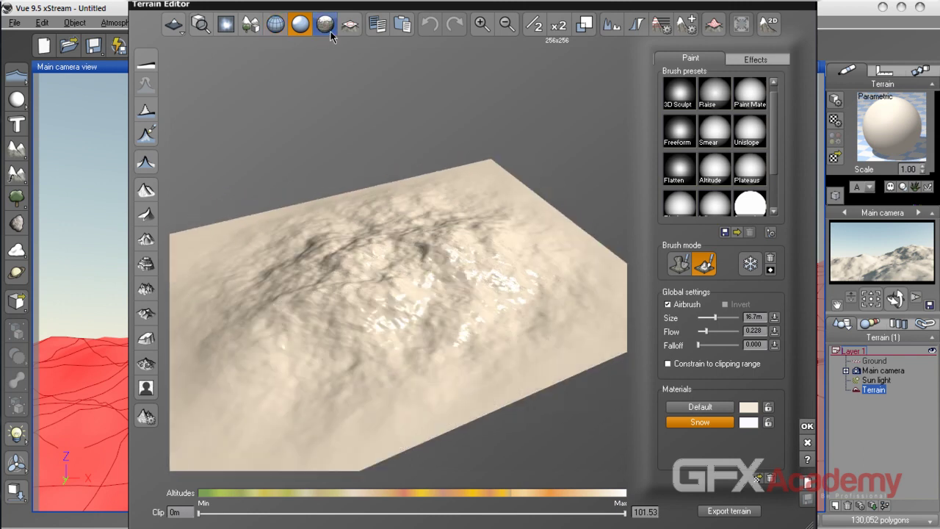
click(325, 25)
click(326, 25)
mouse_move(423, 252)
right_down()
mouse_move(456, 282)
mouse_move(422, 288)
mouse_move(467, 288)
mouse_move(409, 299)
mouse_move(436, 279)
mouse_move(430, 257)
mouse_move(395, 289)
mouse_move(430, 272)
mouse_move(415, 242)
right_up()
Step: Enable sculpting alongside painting for the brush and regenerate the terrain's relief with the mountain shape
click(677, 269)
click(147, 192)
mouse_move(367, 294)
mouse_down()
mouse_move(390, 321)
mouse_move(374, 306)
mouse_move(524, 286)
mouse_move(494, 288)
mouse_up()
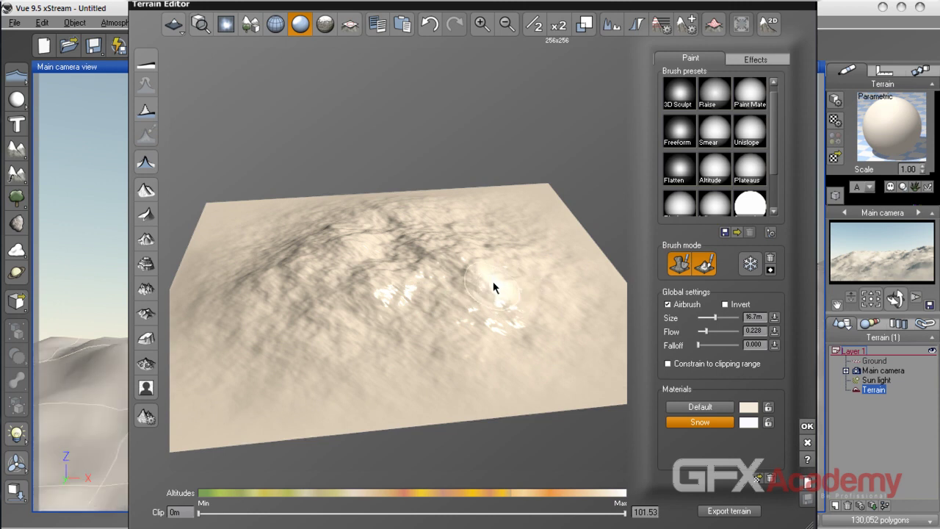
right_drag(506, 292, 490, 252)
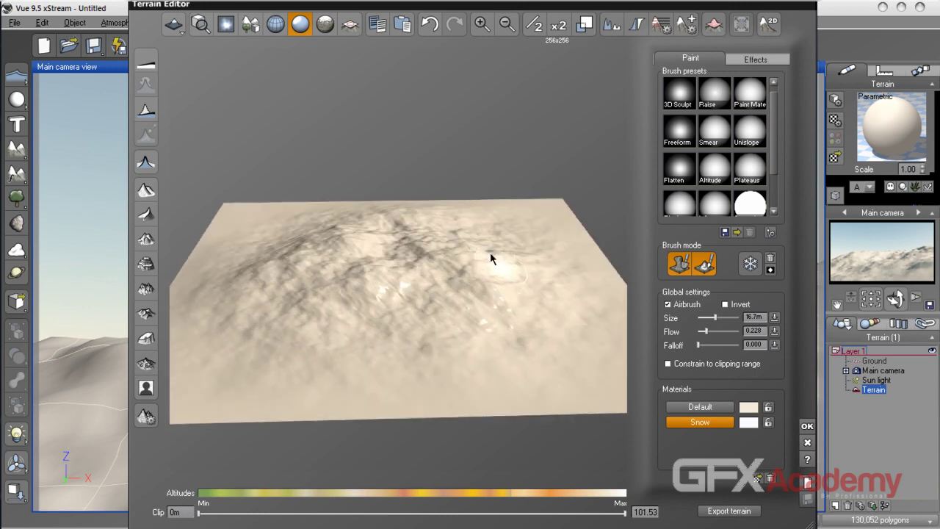
Step: Display the whole scene in the Terrain Editor to examine the terrain relative to the cameras, and hide it again
click(250, 24)
mouse_move(531, 353)
right_down()
mouse_move(467, 322)
mouse_move(523, 303)
mouse_move(548, 321)
mouse_move(466, 320)
mouse_move(470, 328)
mouse_move(465, 312)
mouse_move(448, 308)
mouse_move(531, 321)
mouse_move(533, 311)
right_up()
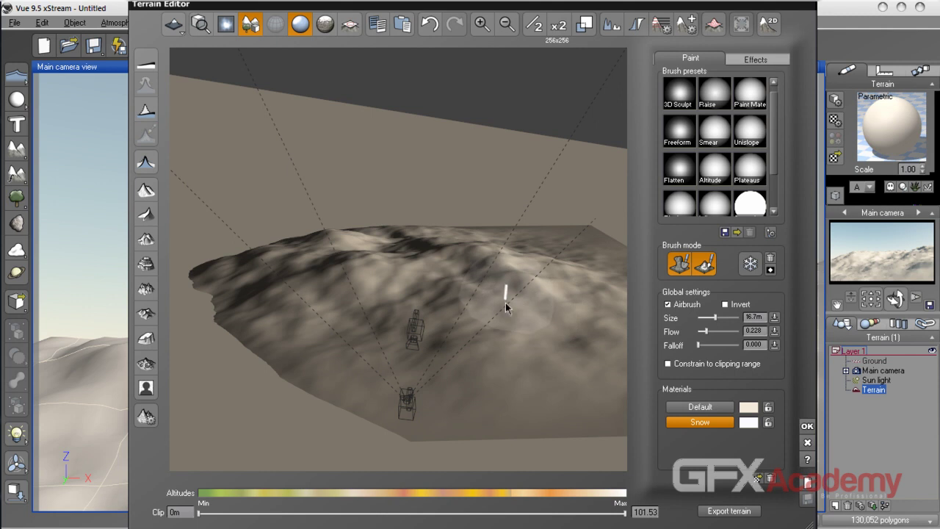
click(250, 24)
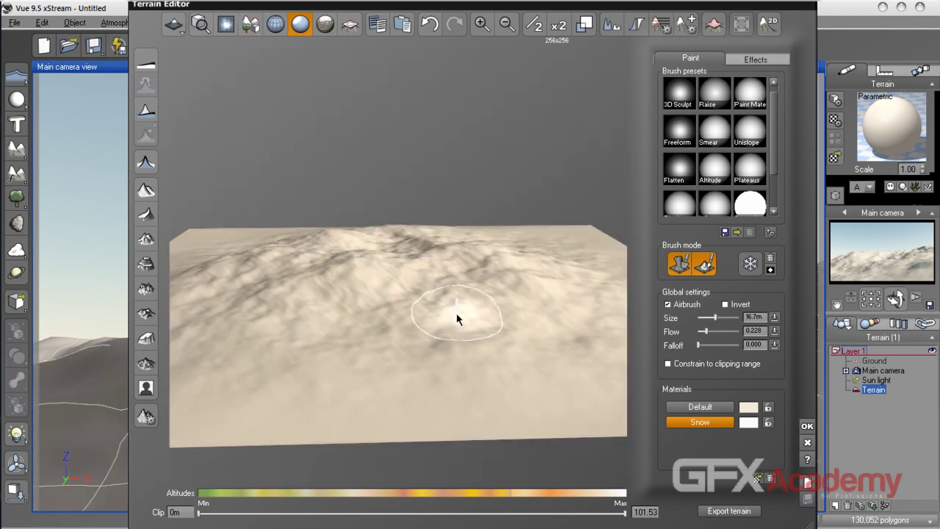
Step: Try a Snow brush stroke on the right-hand ridge, undo it, and test the sculpt and paint brush modes
drag(547, 282, 514, 265)
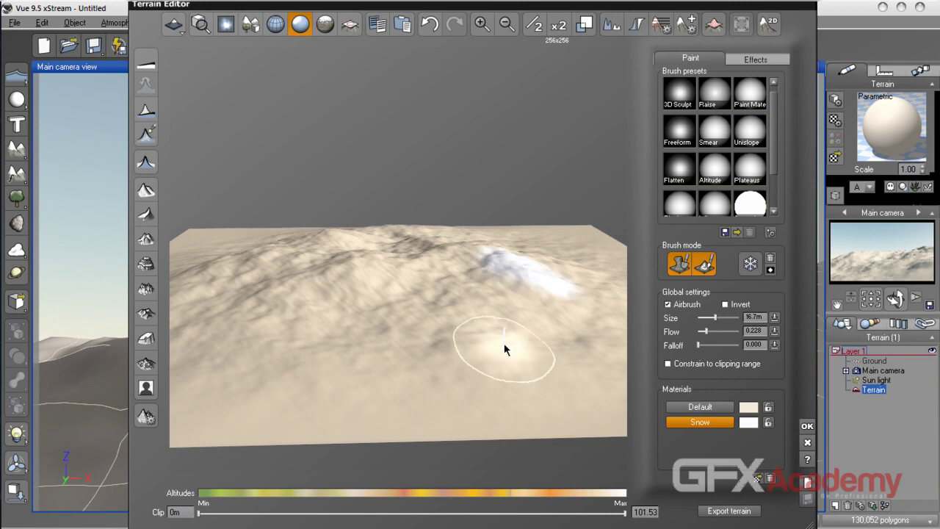
key(ctrl+z)
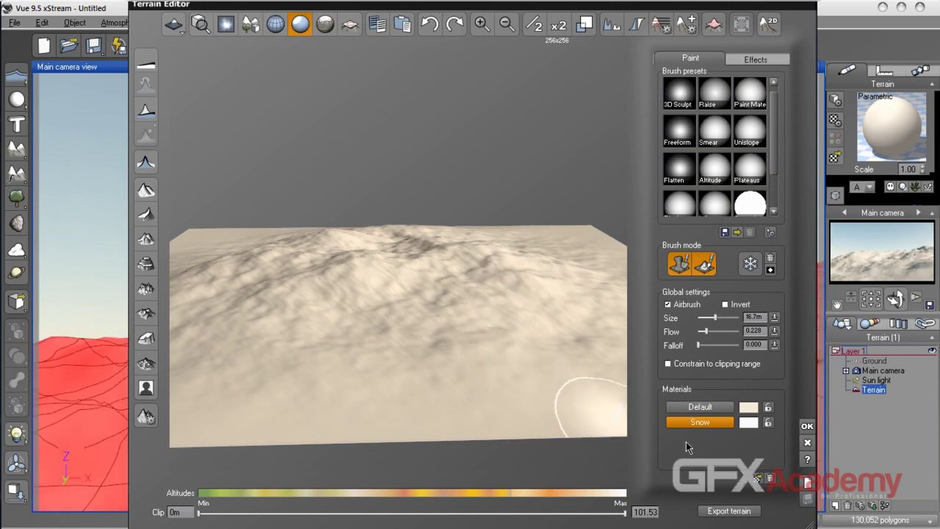
click(702, 270)
click(679, 269)
click(678, 272)
click(678, 269)
click(679, 272)
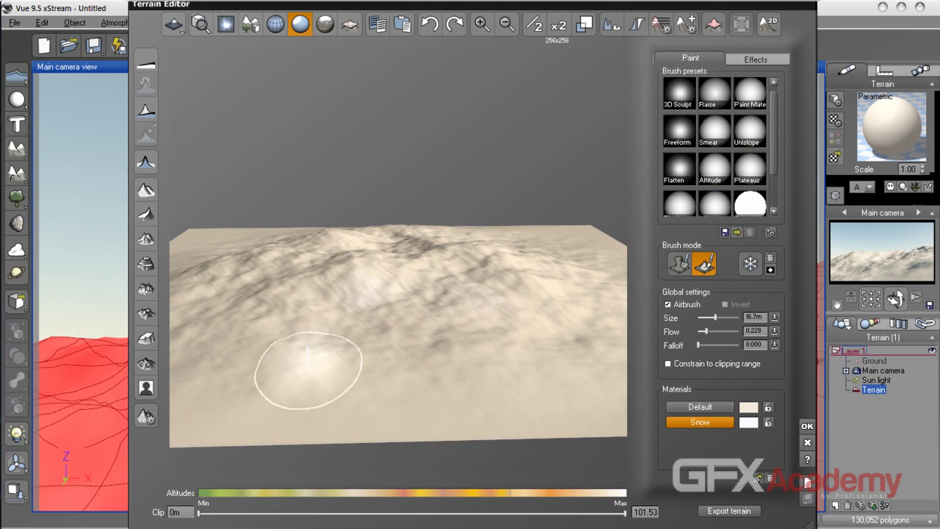
mouse_move(419, 309)
right_down()
mouse_move(411, 330)
mouse_move(441, 326)
mouse_move(438, 334)
right_up()
Step: Switch from the Gfxbrush preset to the 3D Sculpt brush without saving the changed brush
scroll(716, 198, down, 3)
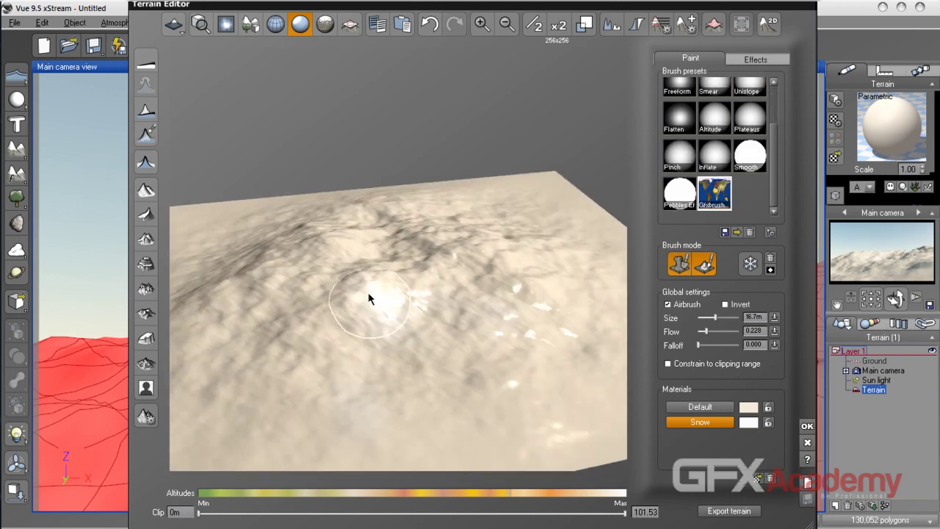
click(715, 195)
scroll(716, 169, up, 3)
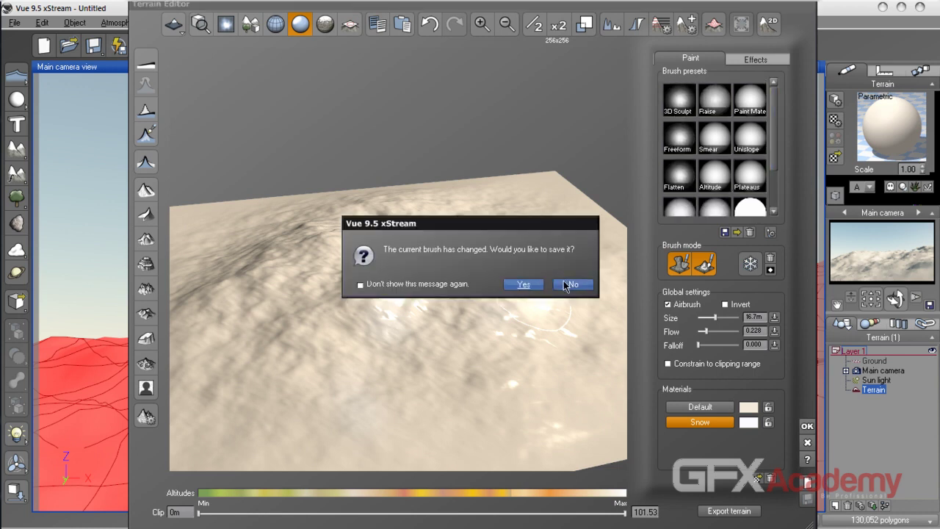
click(571, 284)
mouse_move(489, 283)
right_down()
mouse_move(465, 340)
mouse_move(478, 247)
mouse_move(461, 270)
mouse_move(453, 319)
mouse_move(498, 287)
mouse_move(502, 248)
right_up()
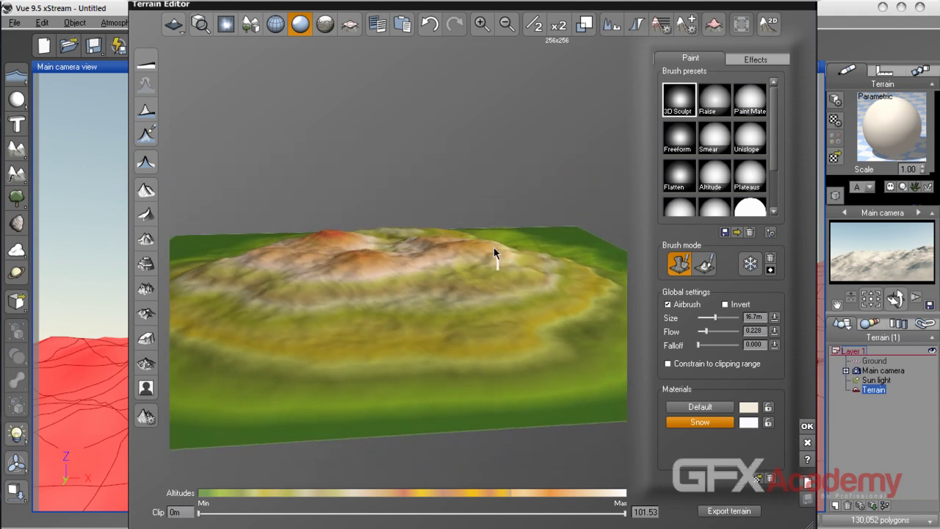
Step: Build up the hill on the terrain's right side with the Raise brush
click(715, 99)
mouse_move(547, 228)
right_down()
mouse_move(527, 282)
mouse_move(524, 330)
right_up()
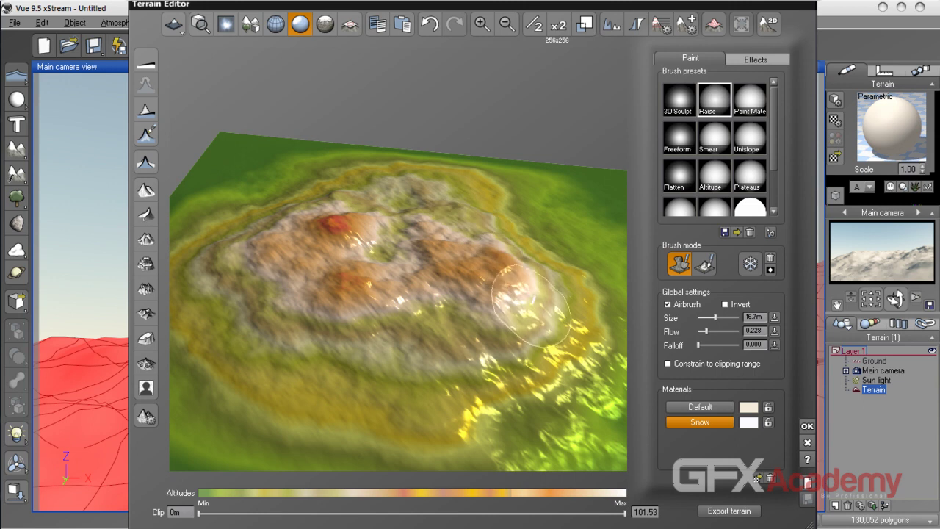
mouse_move(413, 335)
right_down()
mouse_move(441, 284)
mouse_move(419, 272)
right_up()
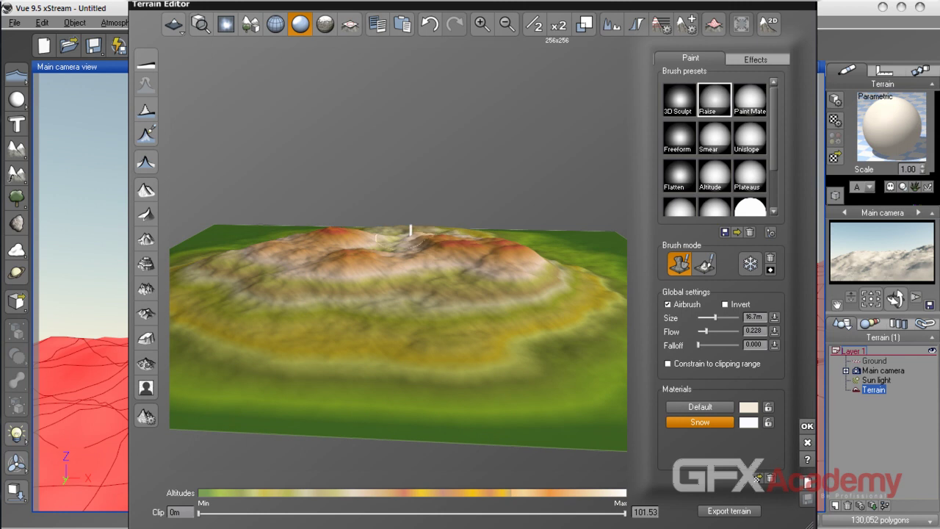
Step: Raise the summit of the right-hand hill further with the Raise brush, working along its top from several angles
mouse_move(426, 241)
mouse_down()
mouse_move(405, 227)
mouse_move(394, 238)
mouse_move(458, 224)
mouse_up()
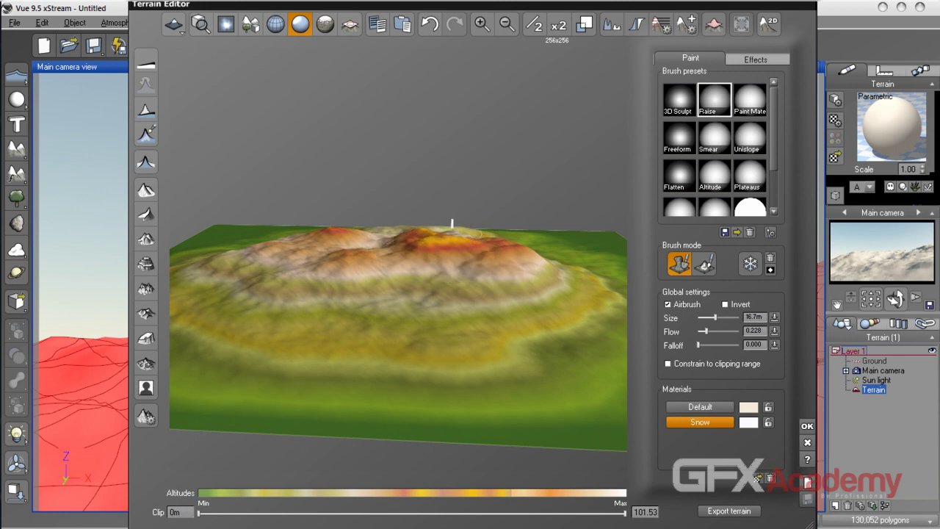
right_drag(487, 269, 509, 310)
mouse_move(459, 236)
mouse_down()
mouse_move(427, 224)
mouse_move(397, 227)
mouse_move(432, 204)
mouse_up()
mouse_move(386, 205)
mouse_down()
mouse_move(496, 238)
mouse_move(530, 290)
mouse_move(523, 307)
mouse_move(462, 317)
mouse_move(449, 304)
mouse_move(332, 351)
mouse_move(425, 318)
mouse_move(438, 264)
mouse_move(478, 238)
mouse_move(452, 217)
mouse_move(445, 222)
mouse_move(494, 230)
mouse_move(536, 272)
mouse_move(475, 288)
mouse_move(400, 252)
mouse_move(517, 318)
mouse_up()
mouse_move(517, 318)
right_down()
mouse_move(490, 254)
mouse_move(508, 250)
right_up()
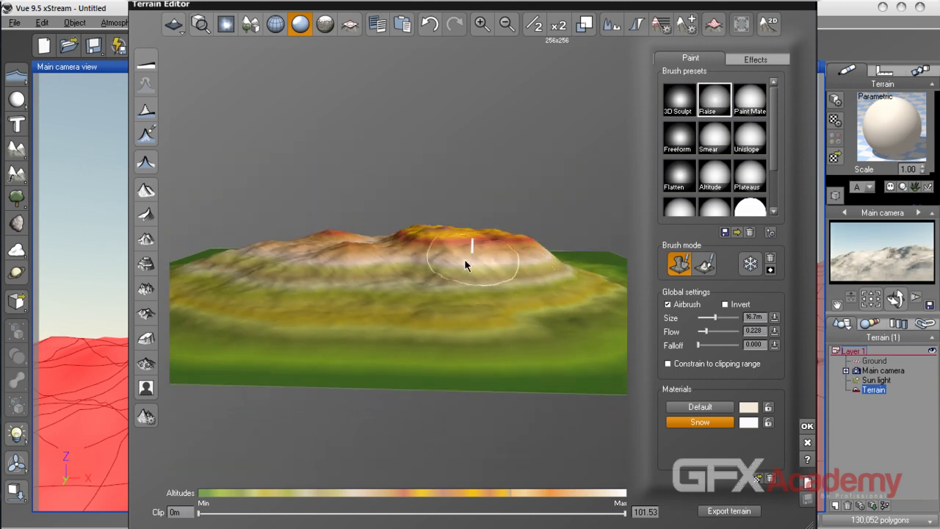
scroll(445, 269, up, 3)
scroll(446, 271, up, 2)
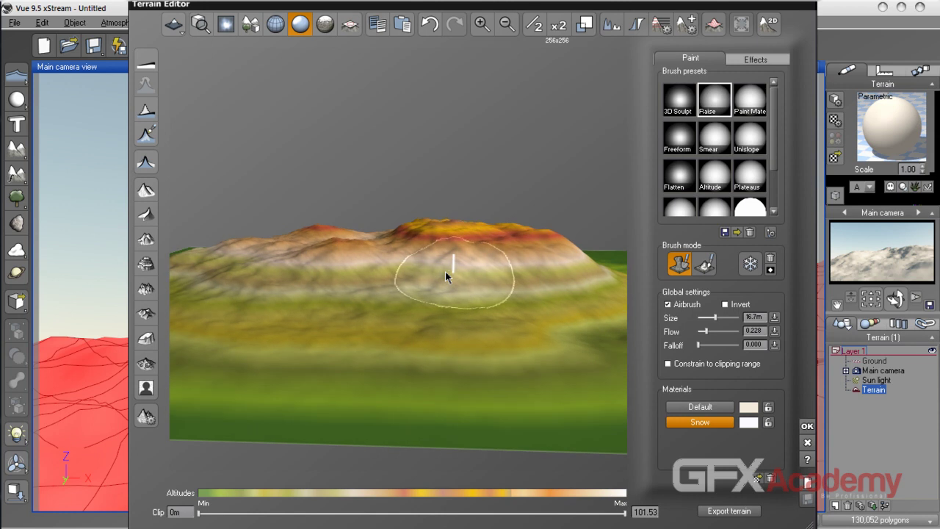
click(490, 33)
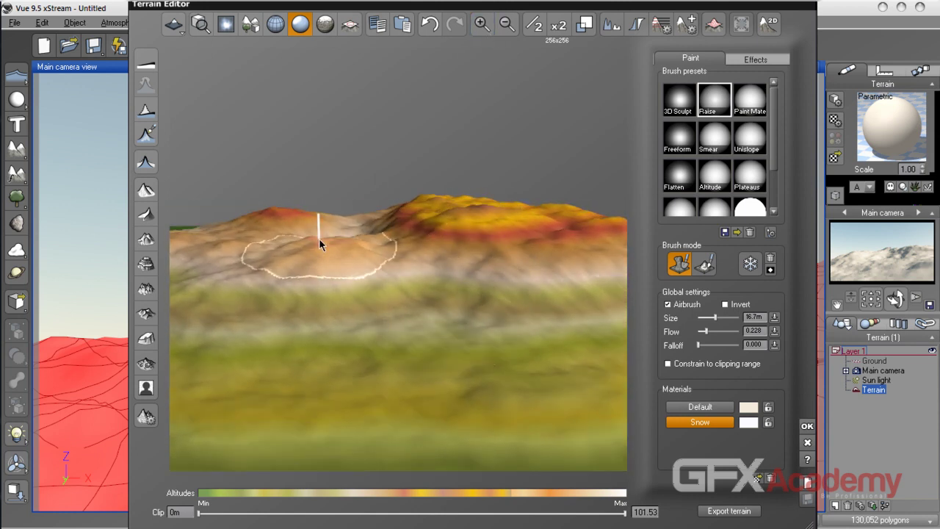
Step: Invert the Raise brush and lower the left-hand hill beside the main summit
click(731, 308)
mouse_move(392, 229)
right_down()
mouse_move(450, 313)
mouse_move(503, 262)
mouse_move(497, 203)
right_up()
mouse_move(373, 272)
mouse_down()
mouse_move(340, 253)
mouse_move(344, 233)
mouse_move(356, 237)
mouse_move(283, 240)
mouse_move(312, 223)
mouse_move(274, 238)
mouse_move(243, 271)
mouse_move(376, 284)
mouse_move(289, 260)
mouse_move(352, 254)
mouse_move(312, 269)
mouse_move(260, 269)
mouse_move(237, 250)
mouse_move(254, 234)
mouse_move(249, 272)
mouse_move(304, 292)
mouse_move(369, 297)
mouse_move(336, 278)
mouse_move(286, 271)
mouse_move(291, 290)
mouse_move(286, 219)
mouse_move(358, 260)
mouse_move(326, 247)
mouse_up()
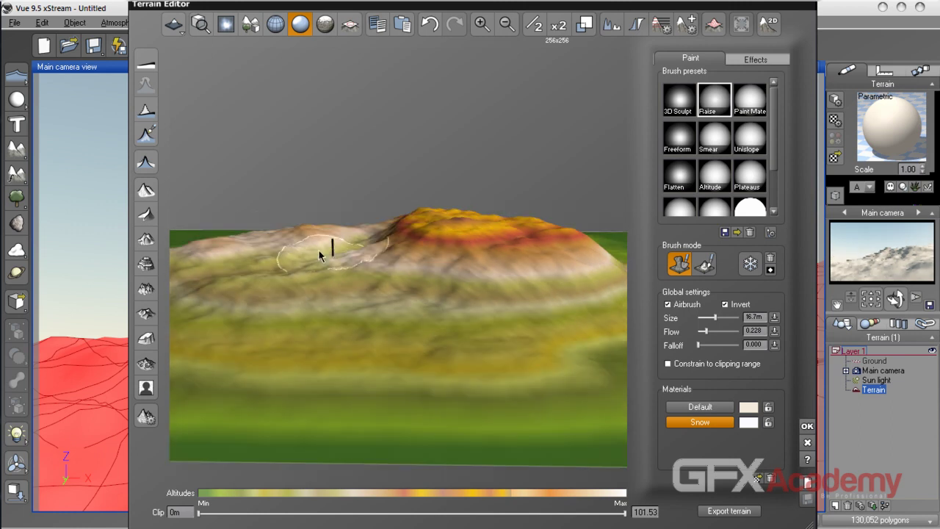
Step: Apply the terrain changes and render the main camera view, accepting the default post-render options
click(806, 428)
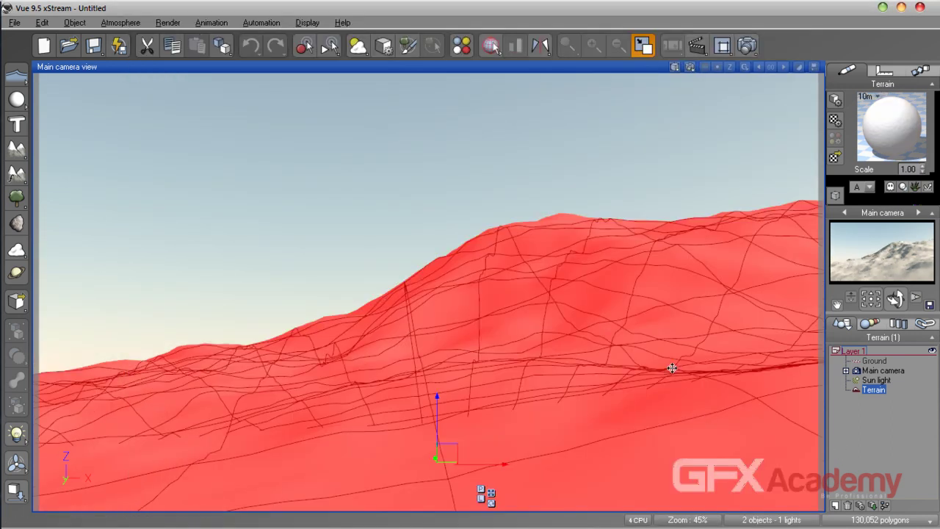
click(747, 46)
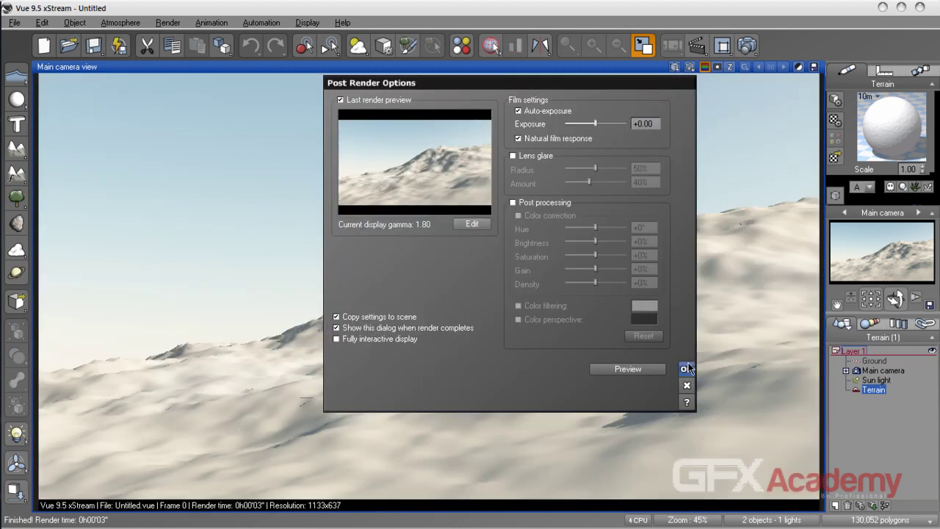
click(688, 370)
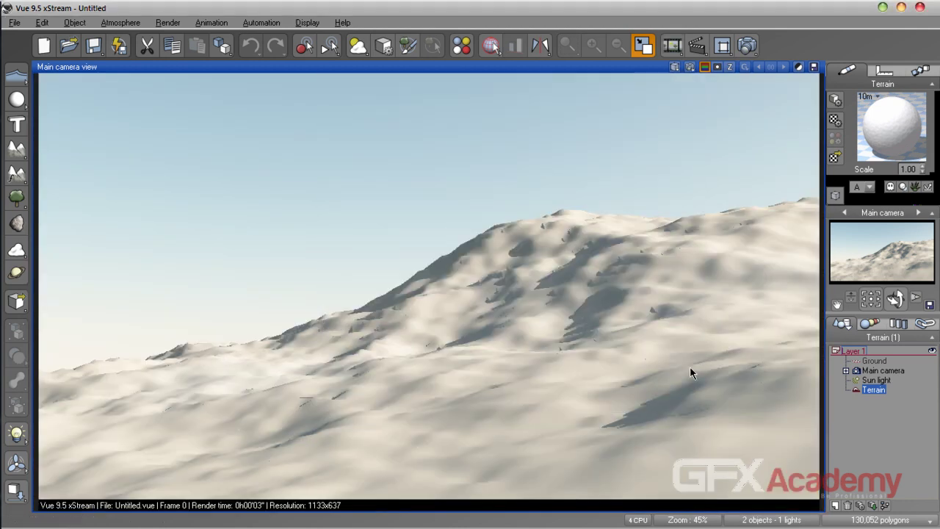
Step: Reopen the terrain in the Terrain Editor and view its hills from above
double_click(639, 299)
mouse_move(577, 318)
right_down()
mouse_move(420, 246)
mouse_move(445, 225)
right_up()
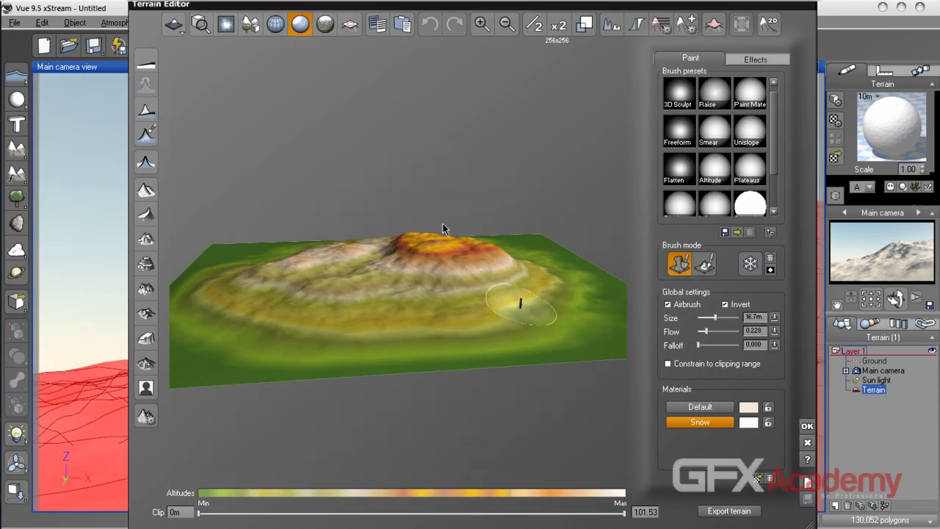
mouse_move(443, 275)
right_down()
mouse_move(504, 290)
mouse_move(499, 260)
mouse_move(538, 301)
mouse_move(506, 304)
mouse_move(426, 269)
mouse_move(425, 301)
right_up()
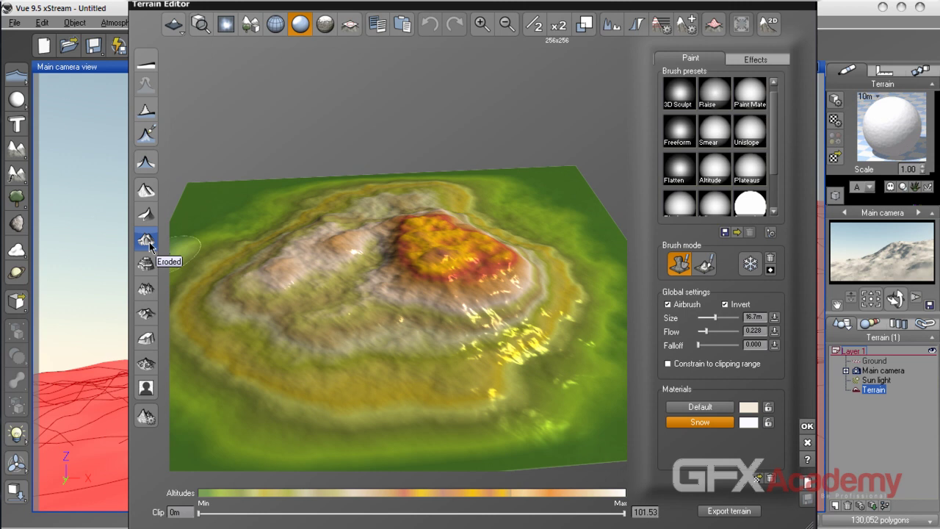
Step: Try a preset shape that turns the terrain into stepped terraces, and undo it
click(146, 288)
mouse_move(490, 308)
right_down()
mouse_move(456, 253)
mouse_move(498, 241)
mouse_move(503, 298)
mouse_move(484, 309)
right_up()
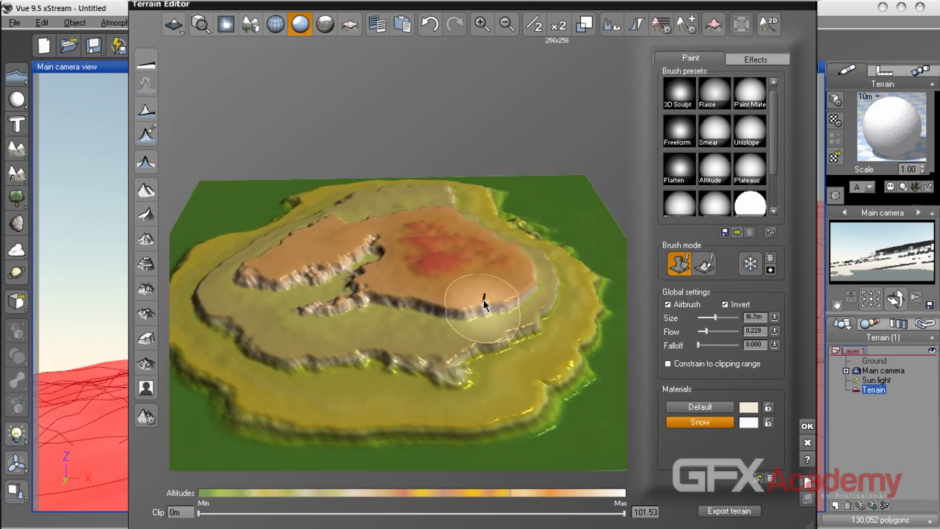
click(429, 23)
Step: Start an altitude filter on the terrain and open its filter curve for editing
mouse_move(415, 185)
right_down()
mouse_move(457, 272)
mouse_move(492, 263)
right_up()
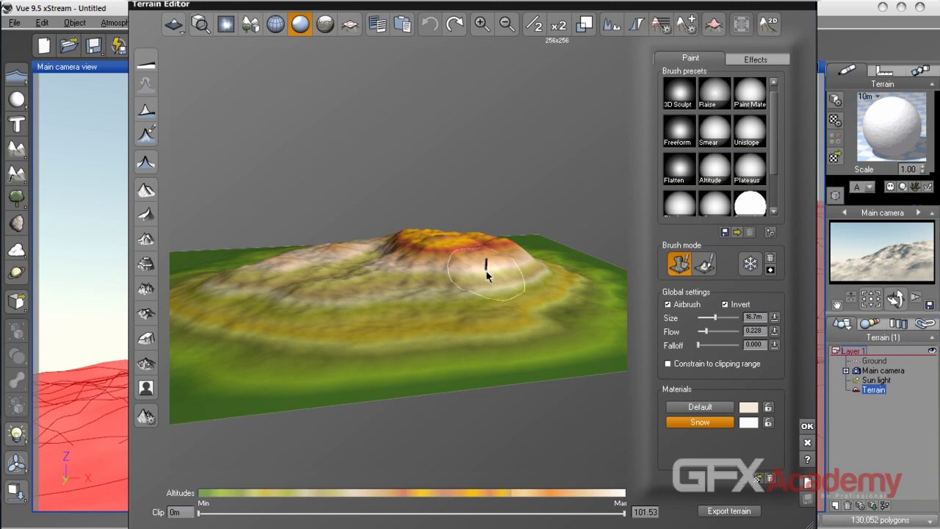
right_drag(460, 267, 465, 301)
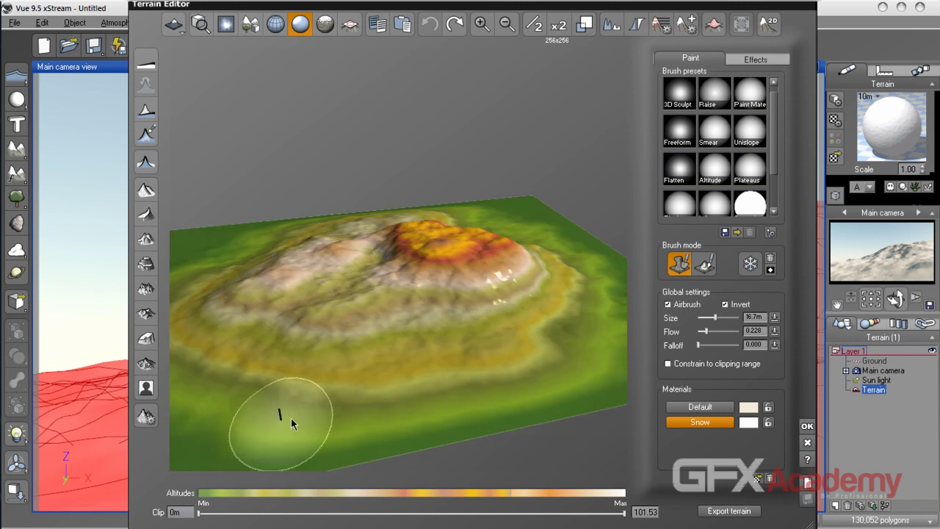
click(662, 27)
drag(560, 286, 609, 217)
click(573, 302)
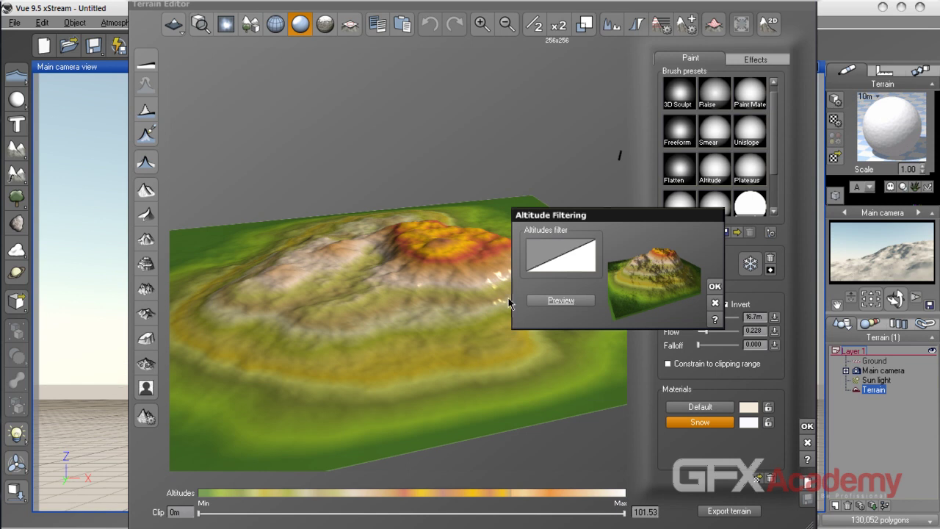
right_click(545, 260)
click(573, 265)
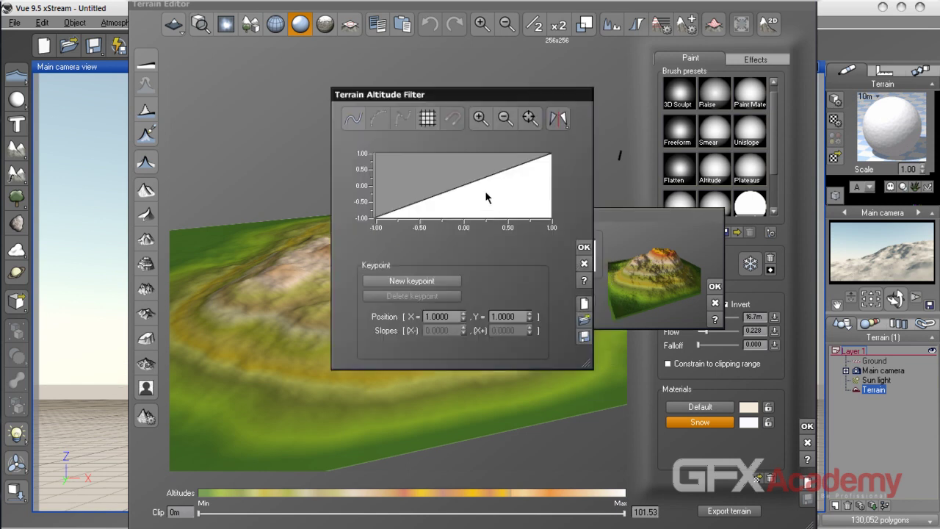
Step: Add a keypoint to the altitude curve, make the curve smooth, and move the keypoint to about X -0.57, Y -0.53
click(423, 281)
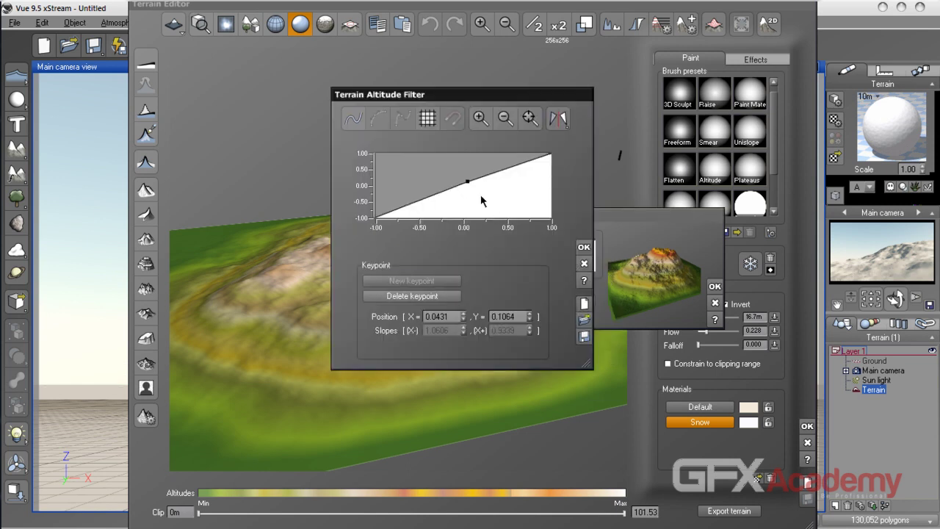
click(353, 119)
drag(484, 183, 480, 180)
click(471, 181)
click(467, 182)
drag(467, 182, 414, 202)
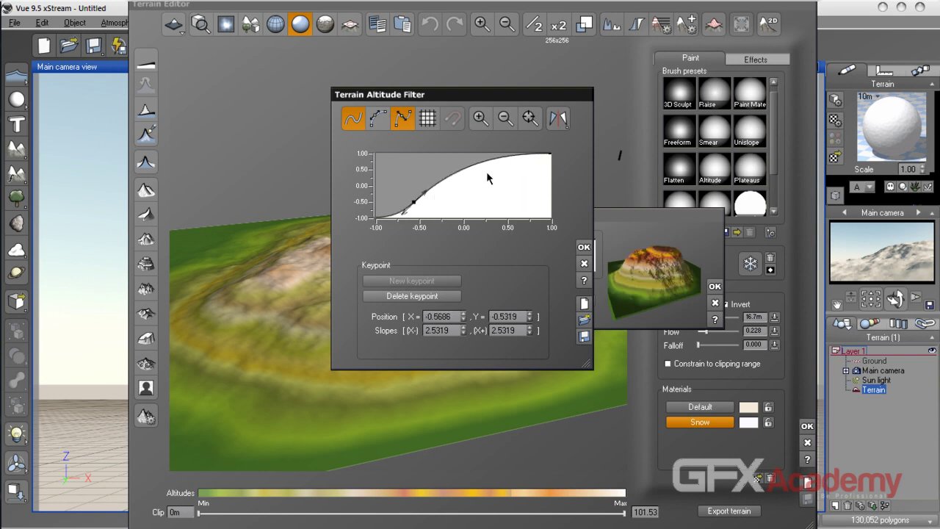
Step: Set the curve's end point to about Y 0.57 and its middle keypoint to about X -0.33, Y -0.45, and apply the filtered terrain
drag(550, 153, 548, 168)
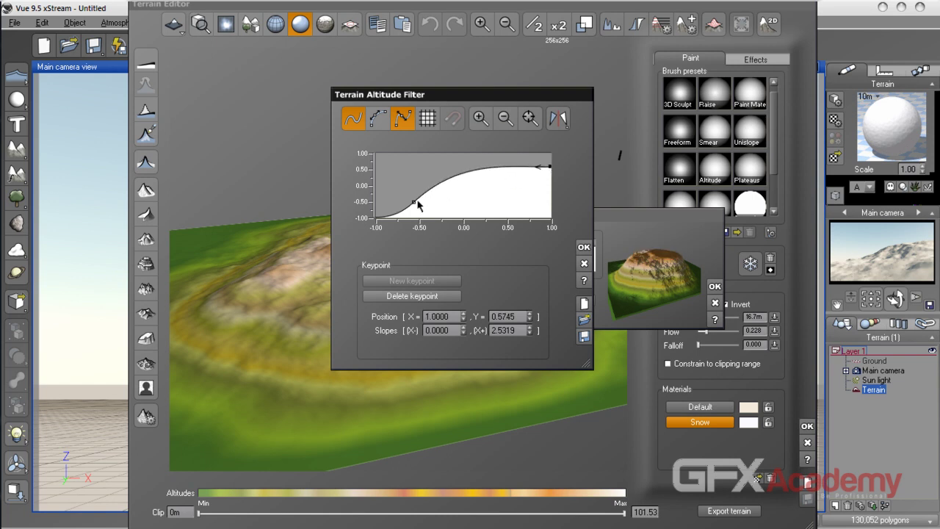
drag(414, 201, 446, 194)
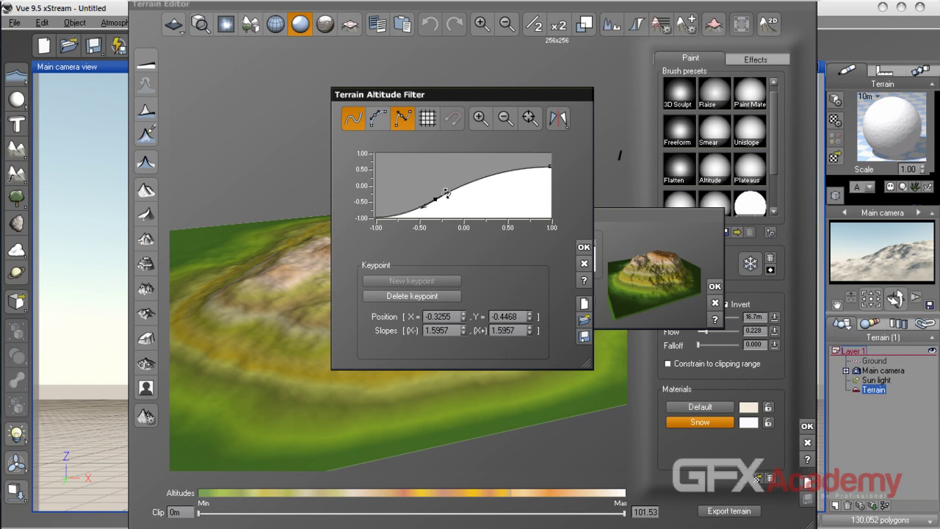
click(584, 248)
click(715, 287)
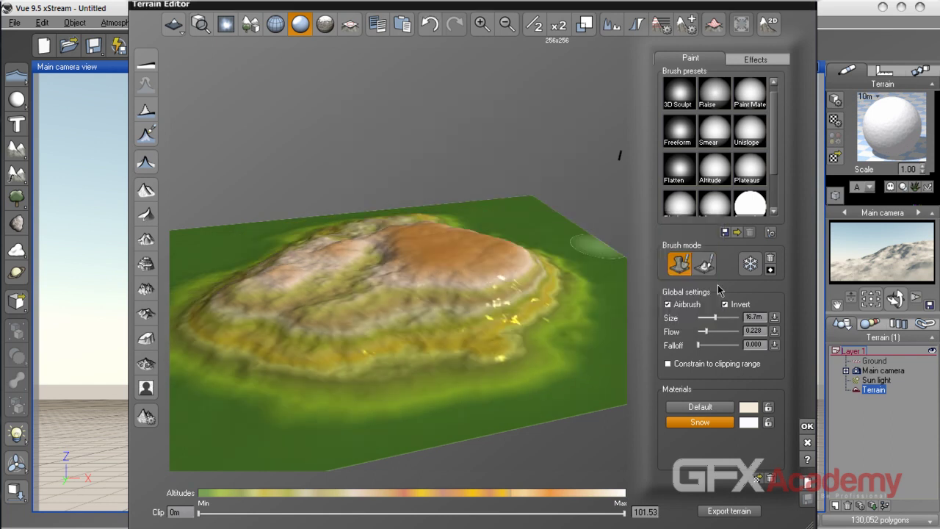
mouse_move(493, 328)
right_down()
mouse_move(429, 289)
mouse_move(450, 283)
mouse_move(465, 292)
right_up()
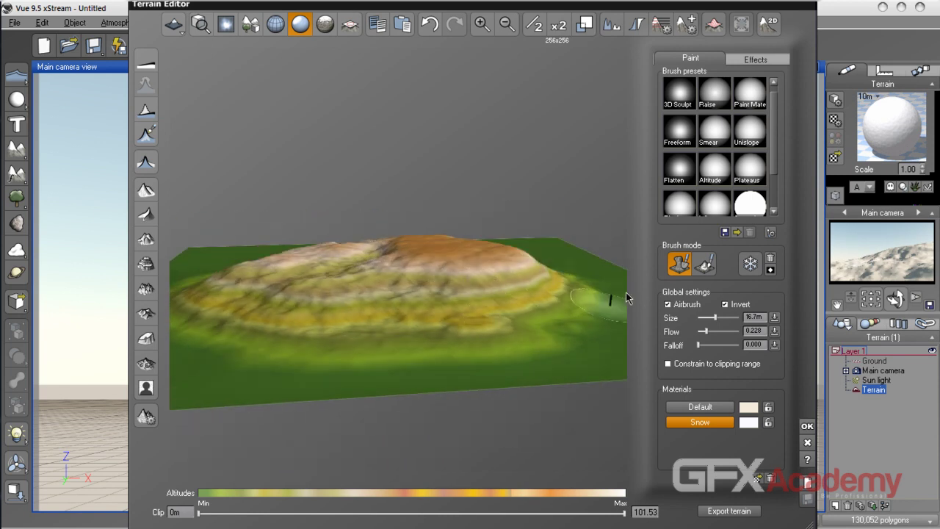
click(807, 426)
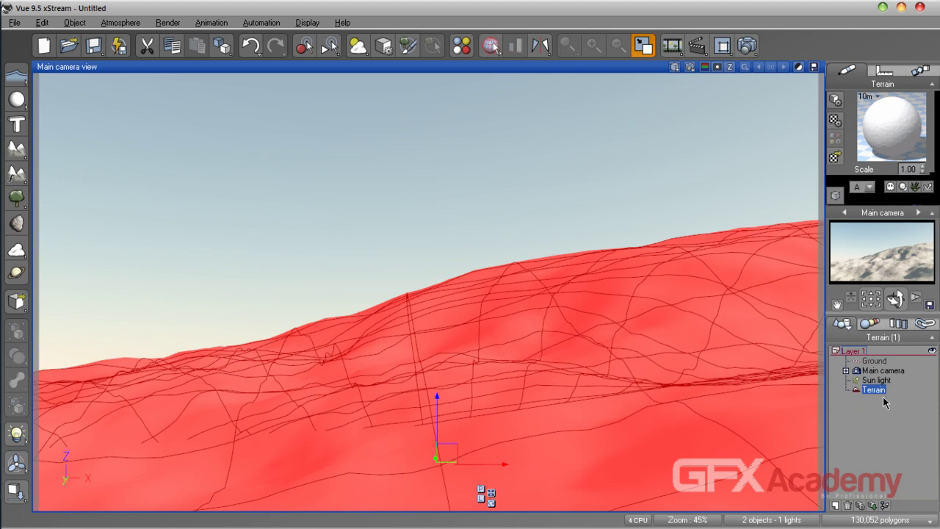
Step: Try changing the Snow layer of the terrain's material to a mixed material and discard the change
double_click(878, 140)
drag(367, 66, 494, 66)
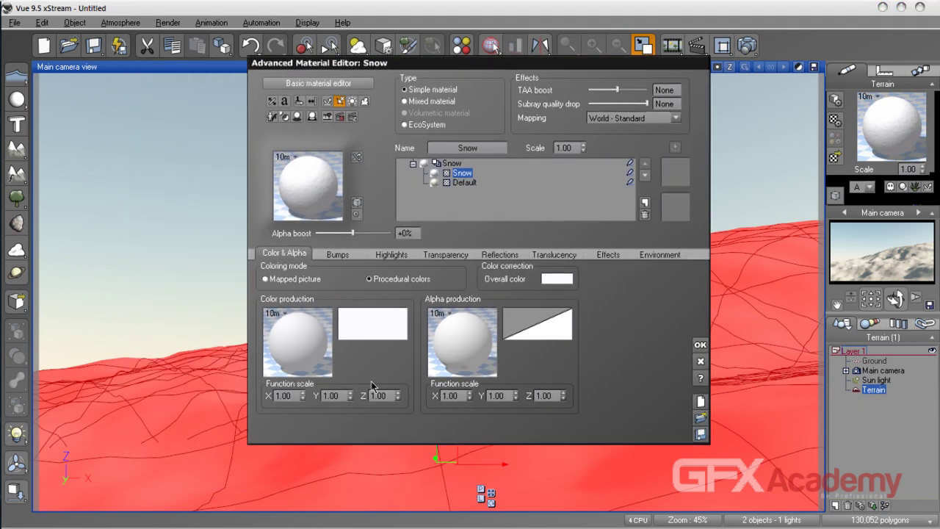
click(437, 102)
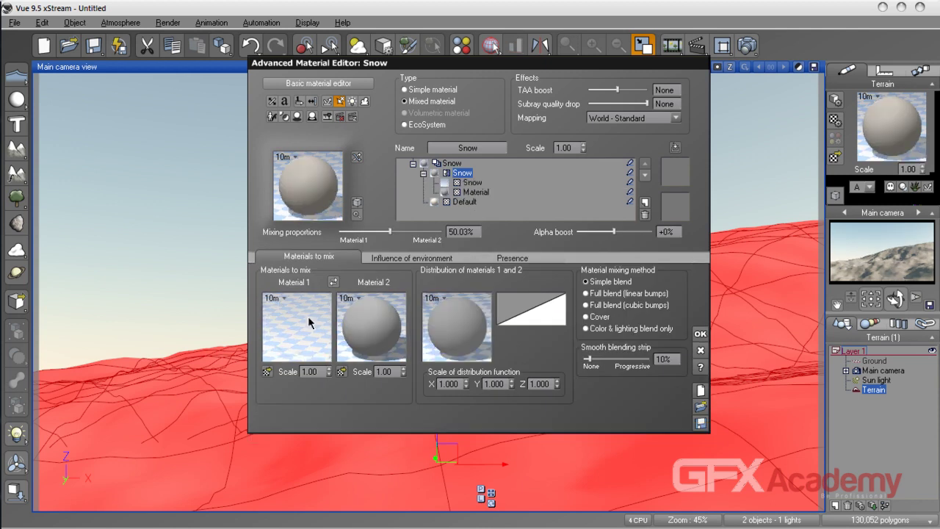
click(701, 350)
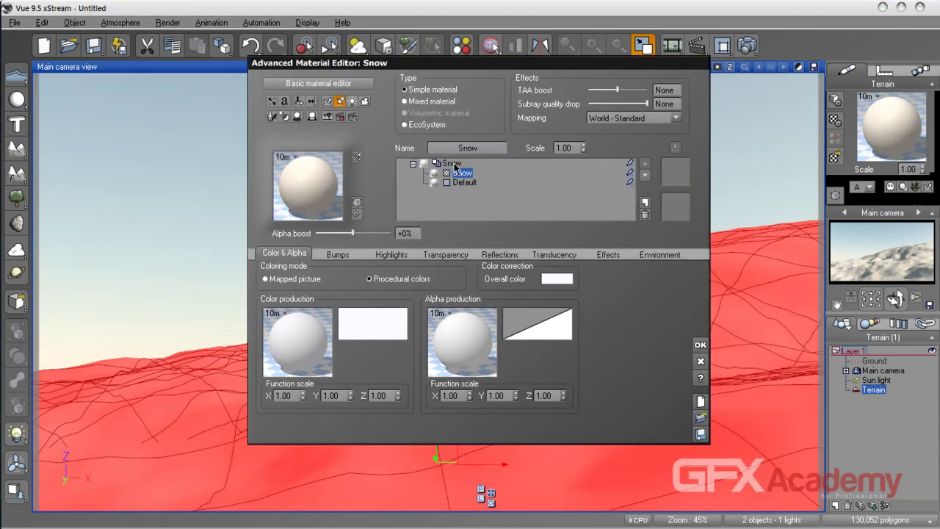
Step: Delete the Snow layer from the terrain's material and change the remaining Default layer to a mixed material
click(451, 163)
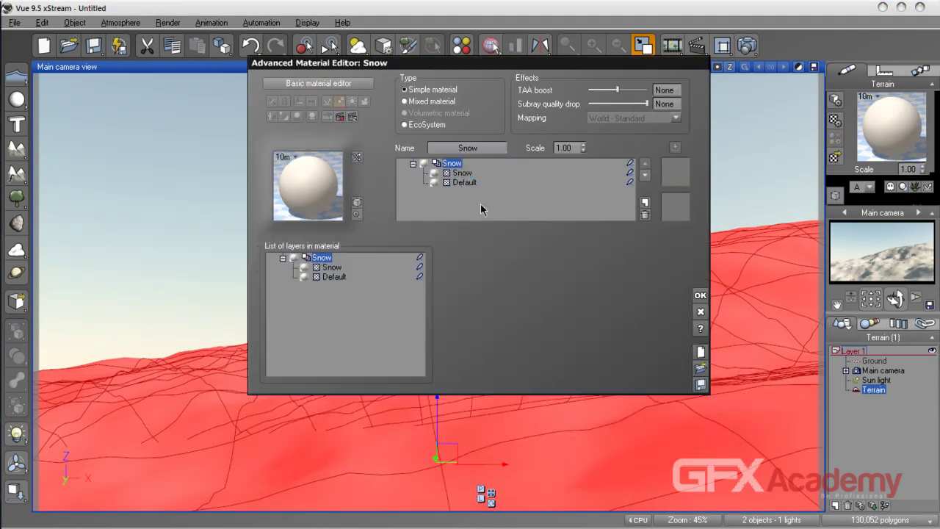
click(644, 215)
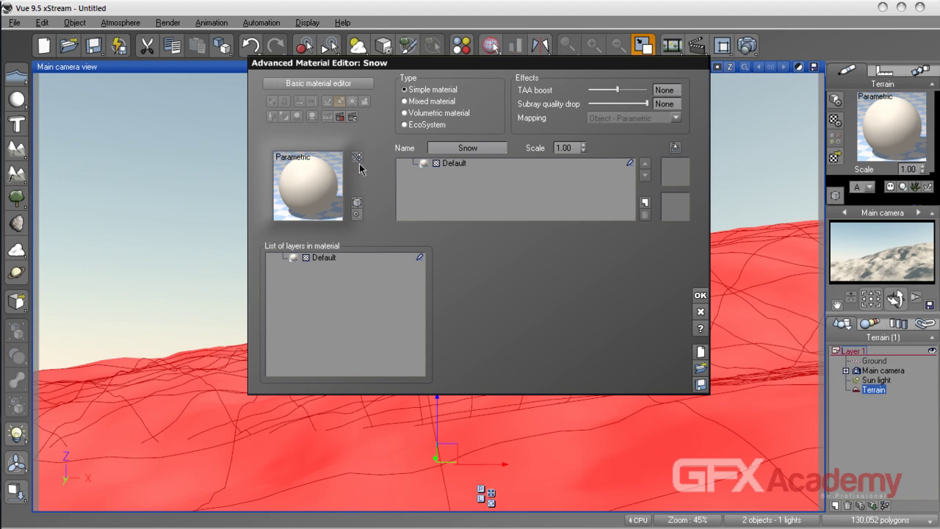
click(425, 102)
Step: Replace the first material of the mix with Rocks and Plants from the Landscapes collection
click(461, 174)
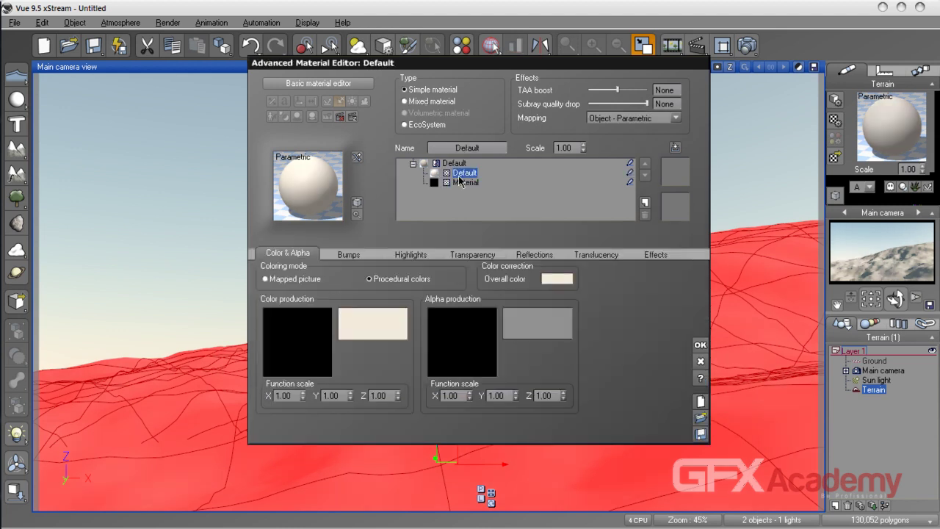
double_click(294, 190)
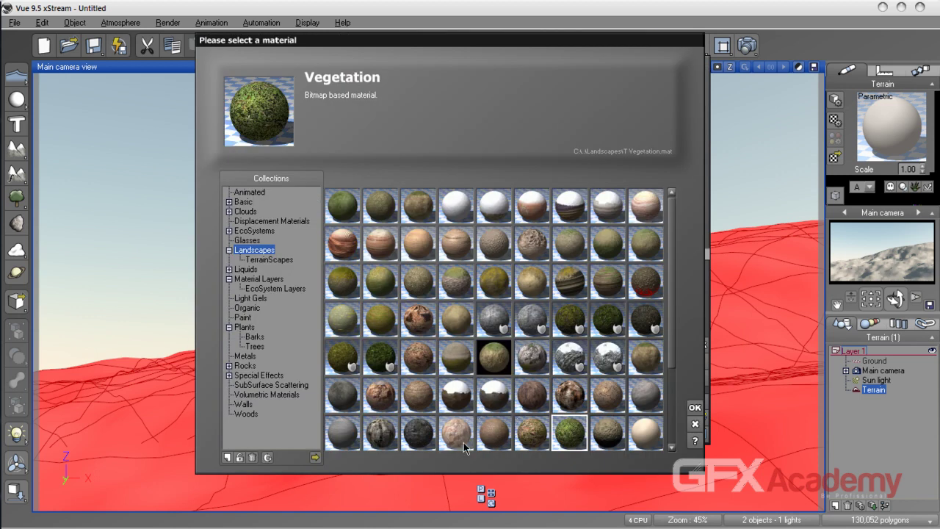
click(429, 439)
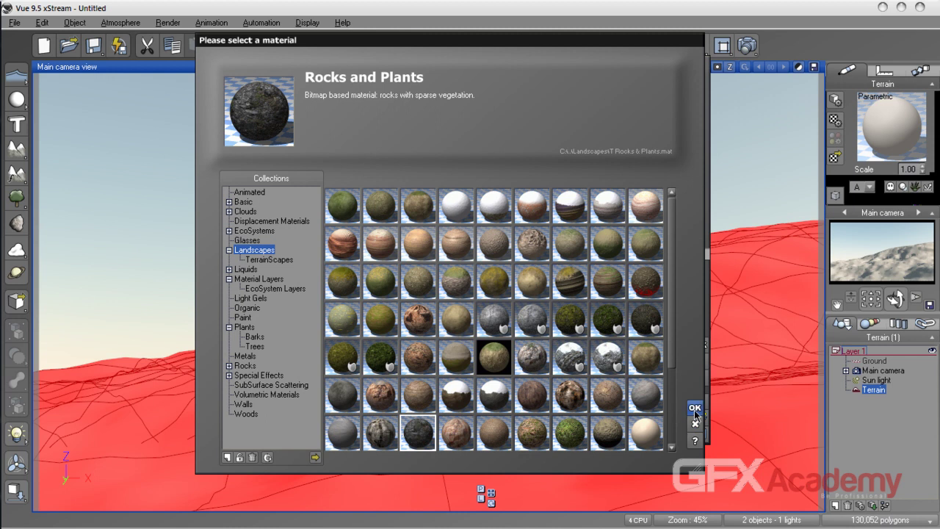
click(695, 409)
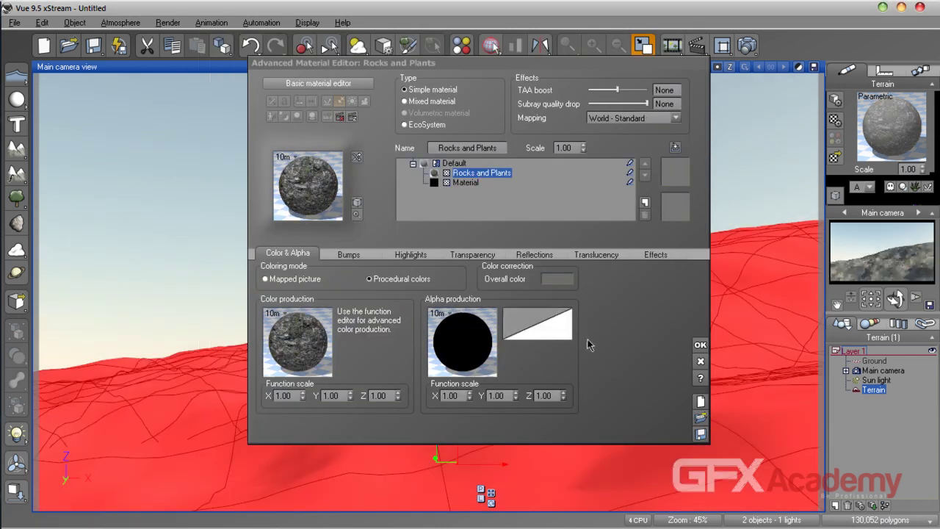
Step: Replace the second material of the mix with Vegetation from the Landscapes collection
click(465, 183)
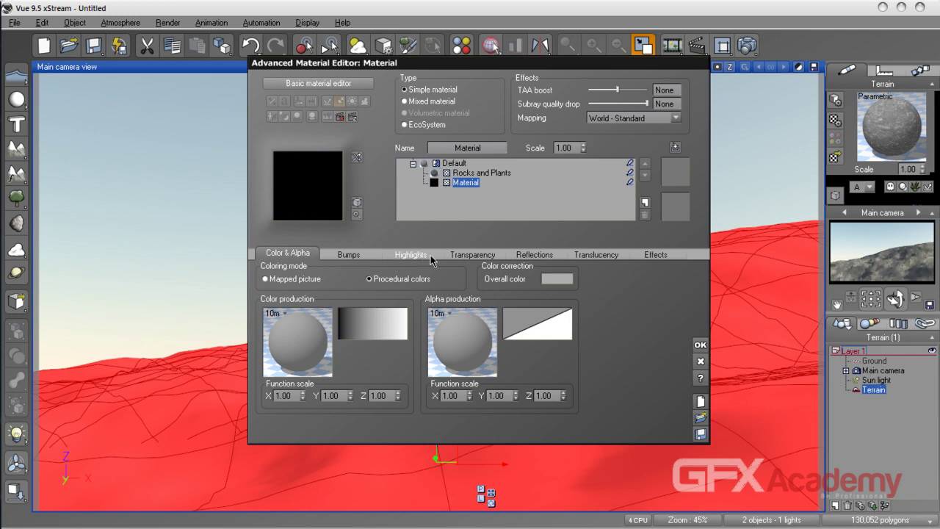
click(308, 323)
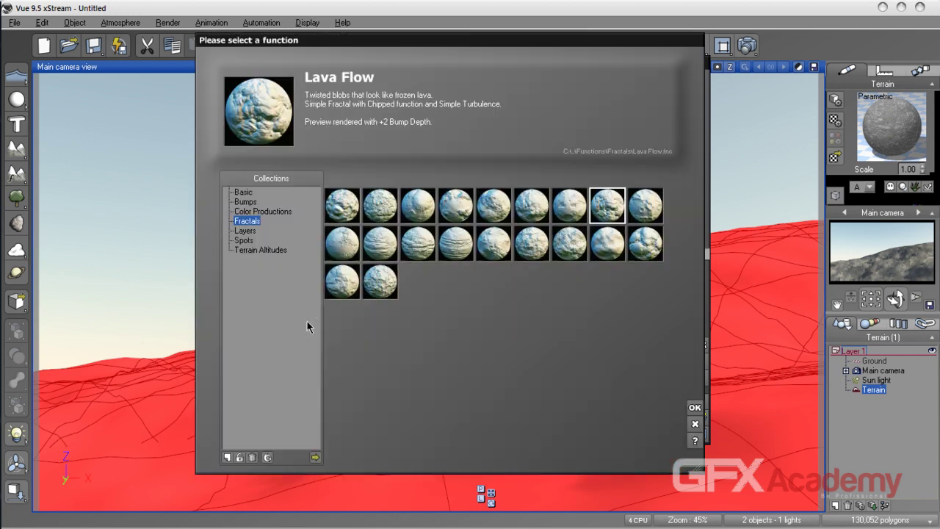
click(695, 409)
click(308, 179)
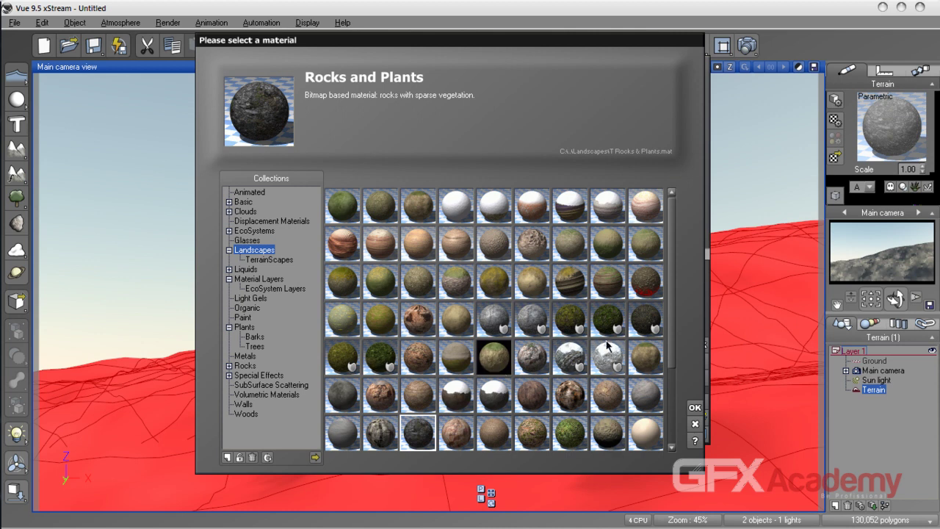
drag(671, 334, 662, 404)
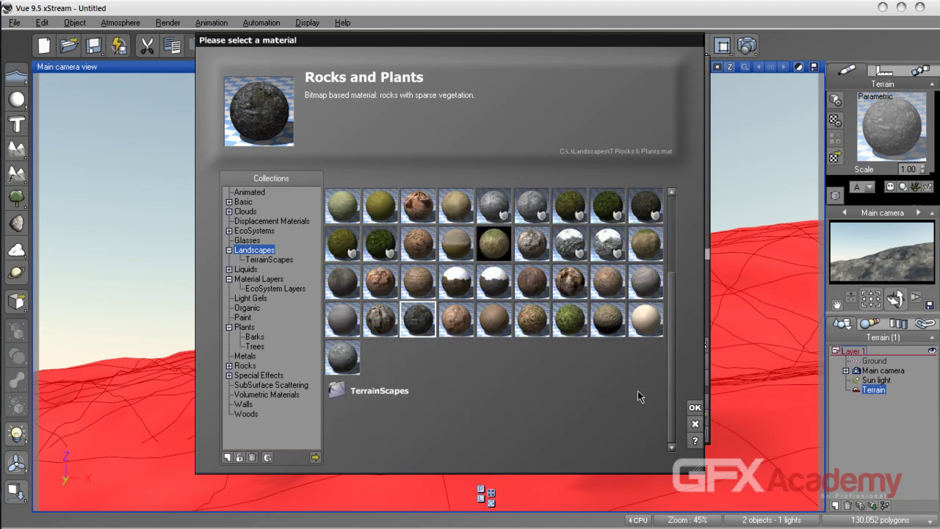
click(608, 318)
double_click(574, 320)
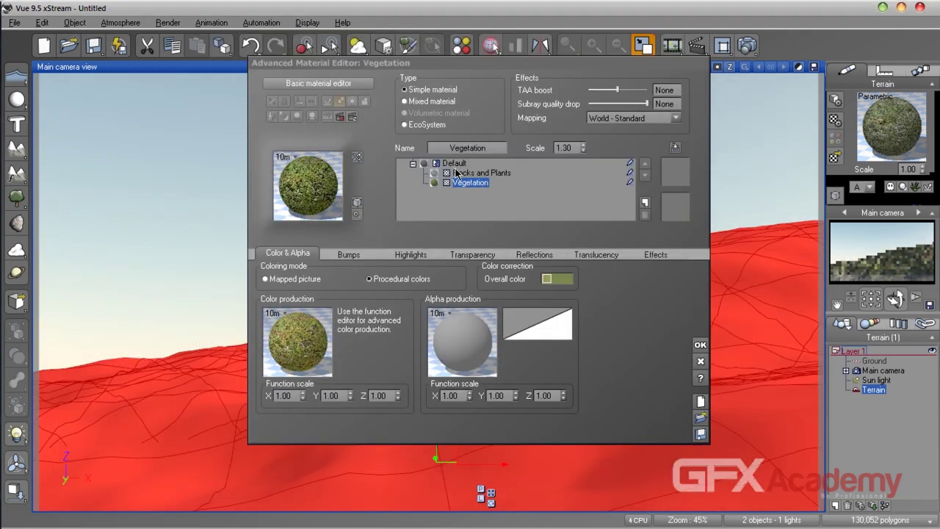
Step: Make the Default mix's distribution depend on local slope, altitude and orientation, with the influence of altitude at 65%
click(465, 174)
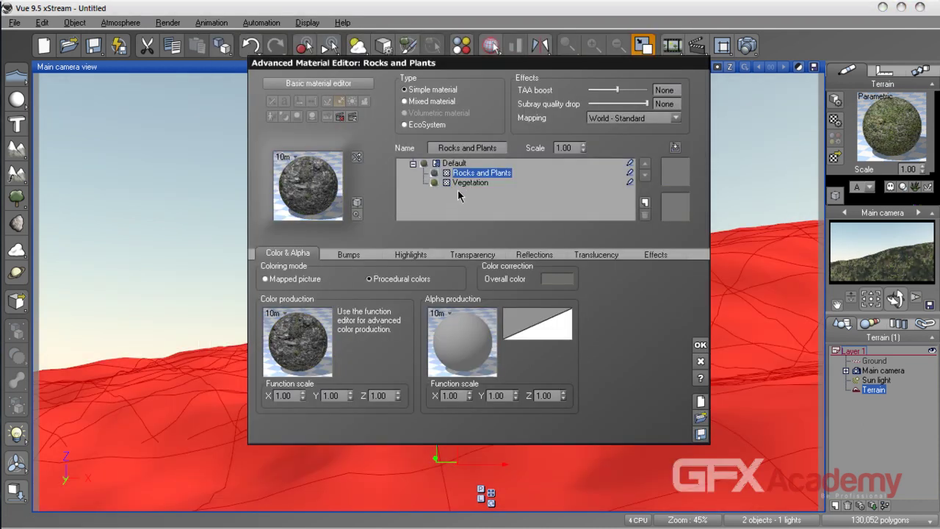
click(464, 164)
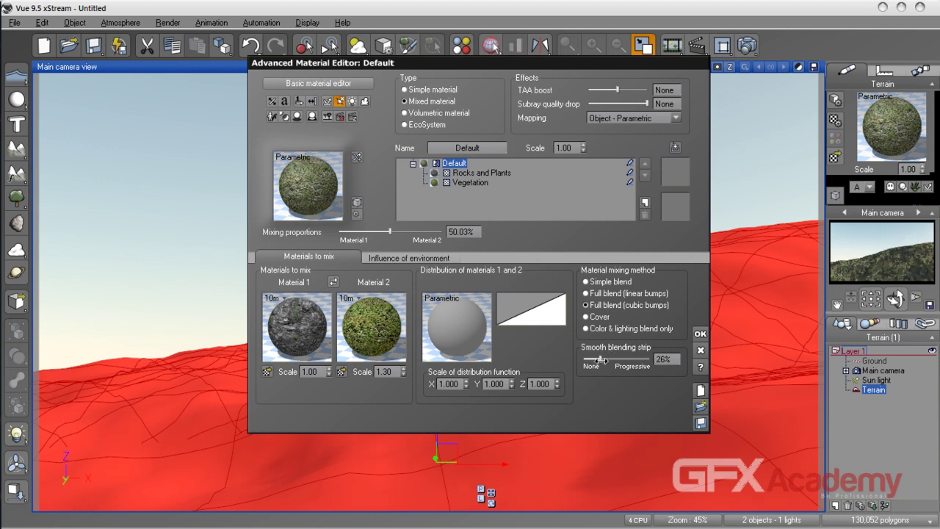
click(432, 259)
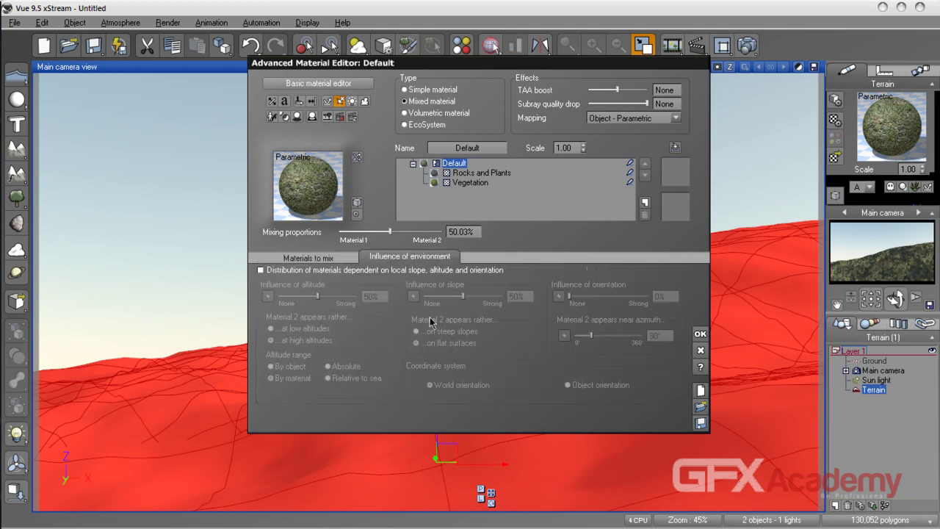
click(281, 269)
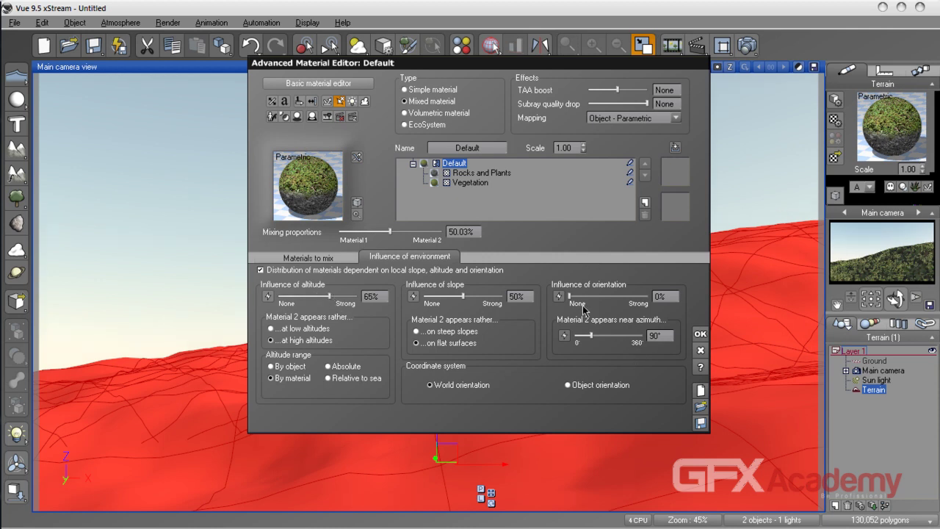
Step: Set the influence of orientation to about 27% and have material 2 appear near an azimuth of about 233°
drag(601, 299, 604, 299)
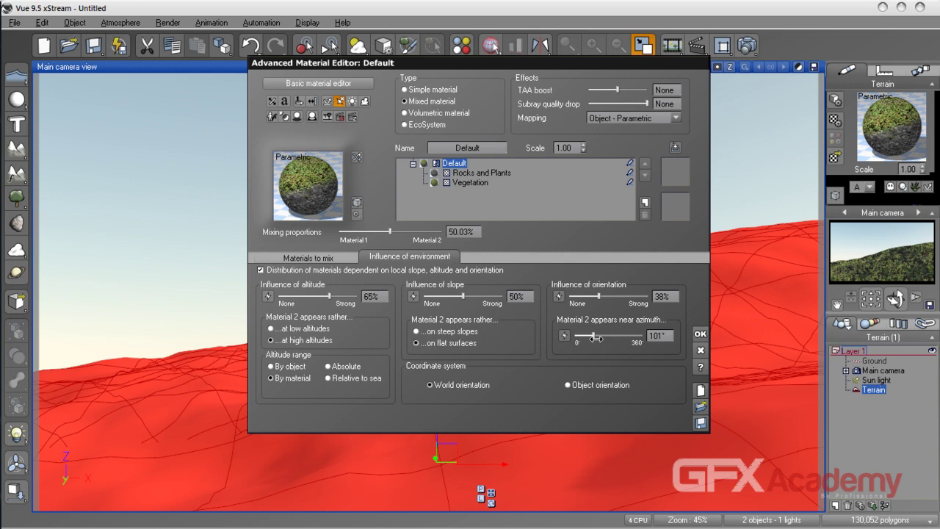
drag(589, 337, 619, 337)
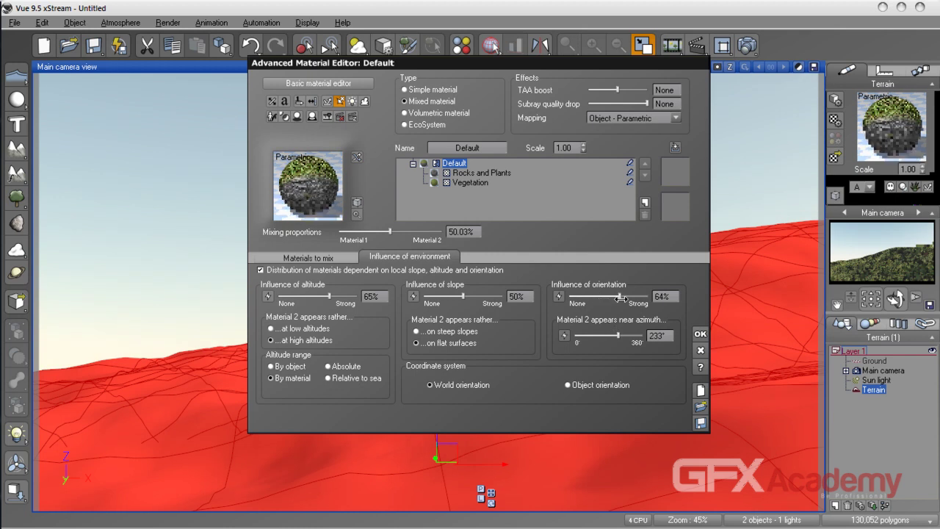
drag(620, 298, 592, 299)
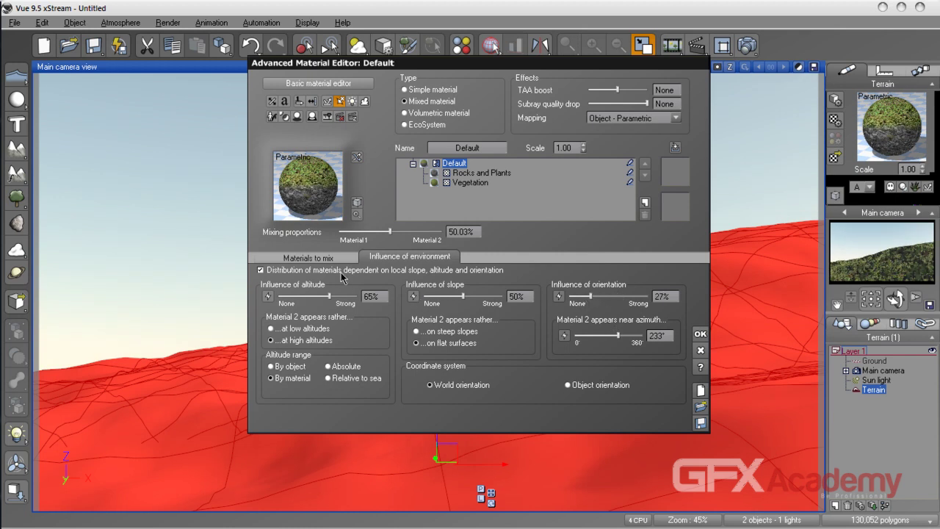
Step: Set the scale of the Vegetation material in the mix to 1, keeping the Full blend (cubic bumps) mixing method
click(308, 258)
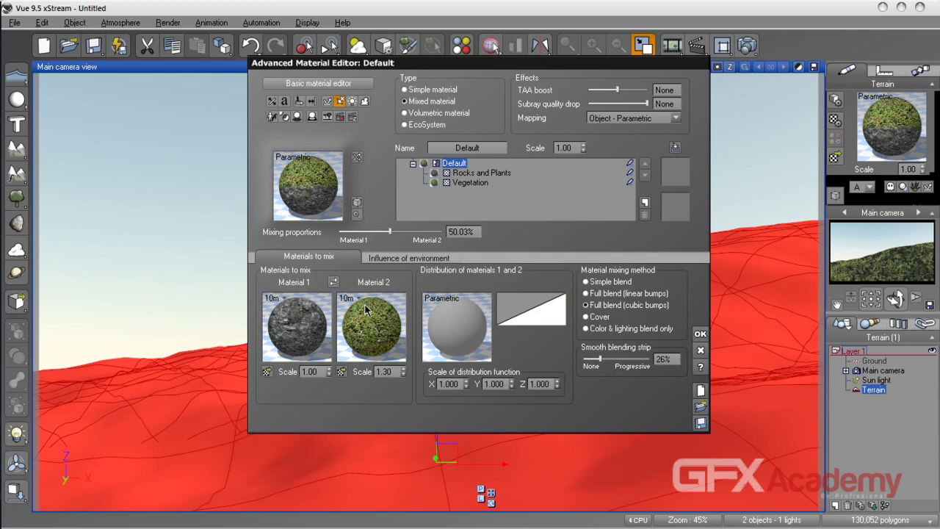
click(602, 305)
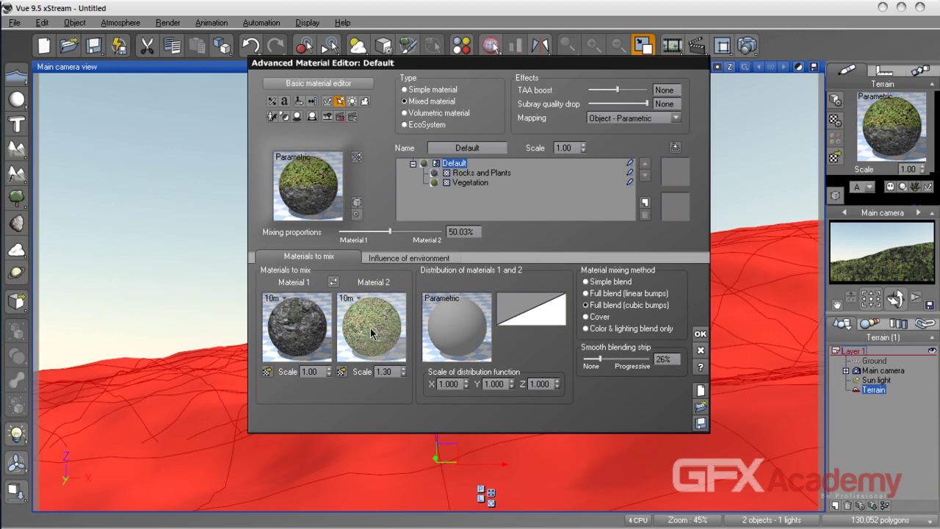
right_click(448, 326)
click(393, 373)
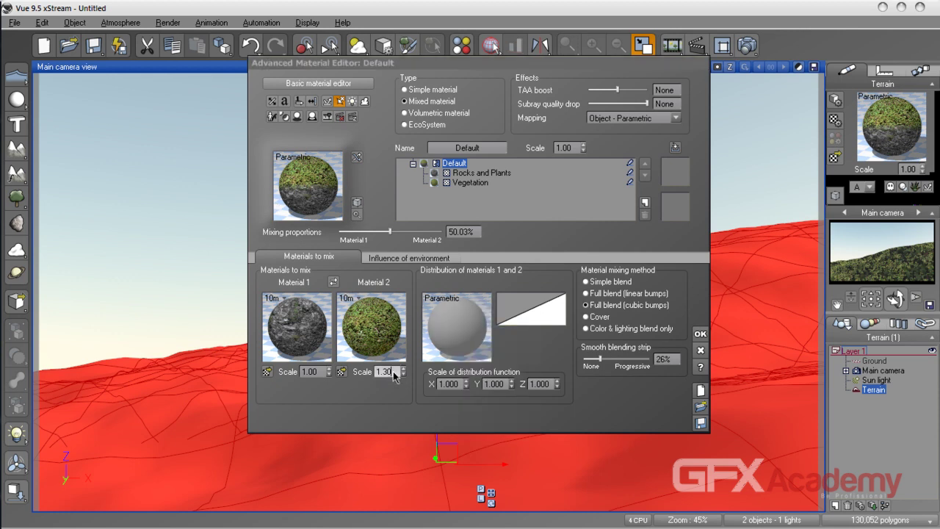
text(1)
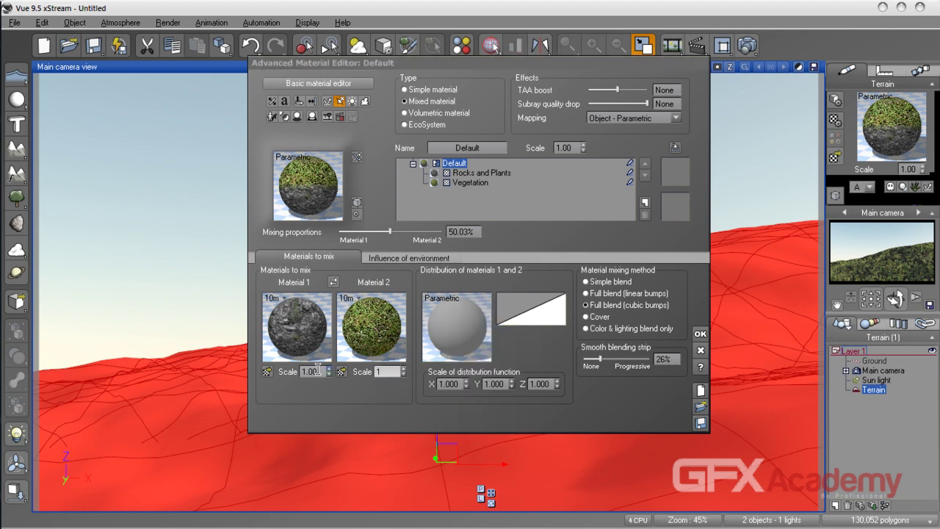
key(Tab)
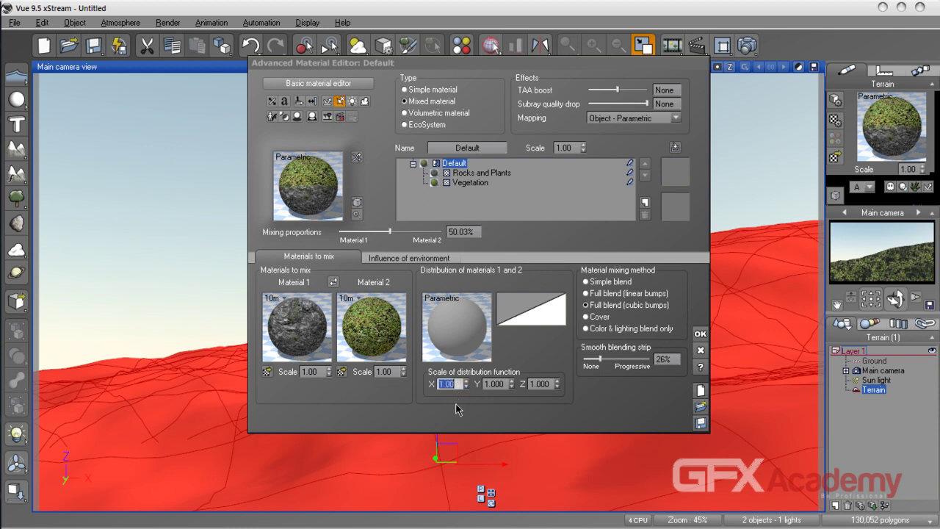
Step: Open the mix's distribution function for editing, add a fractal node and connect it to the Distribution output
right_click(462, 329)
click(481, 329)
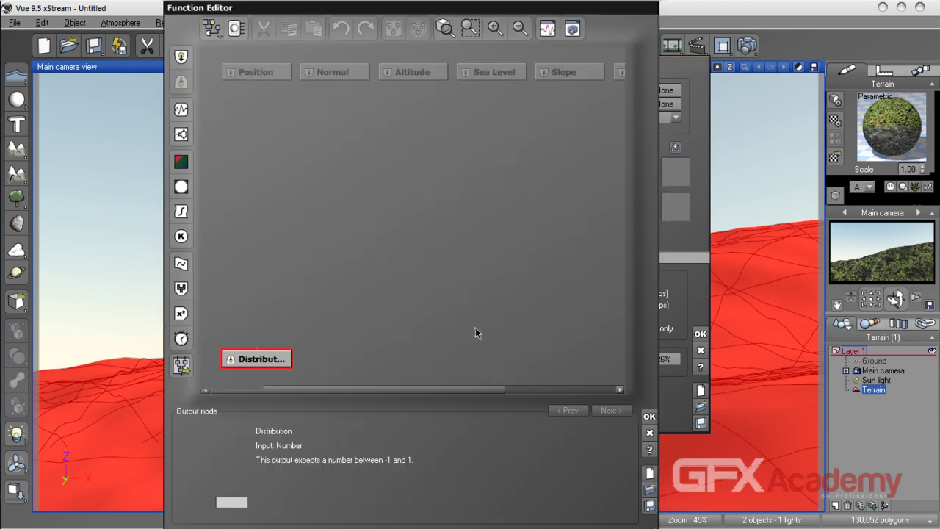
click(261, 271)
click(181, 135)
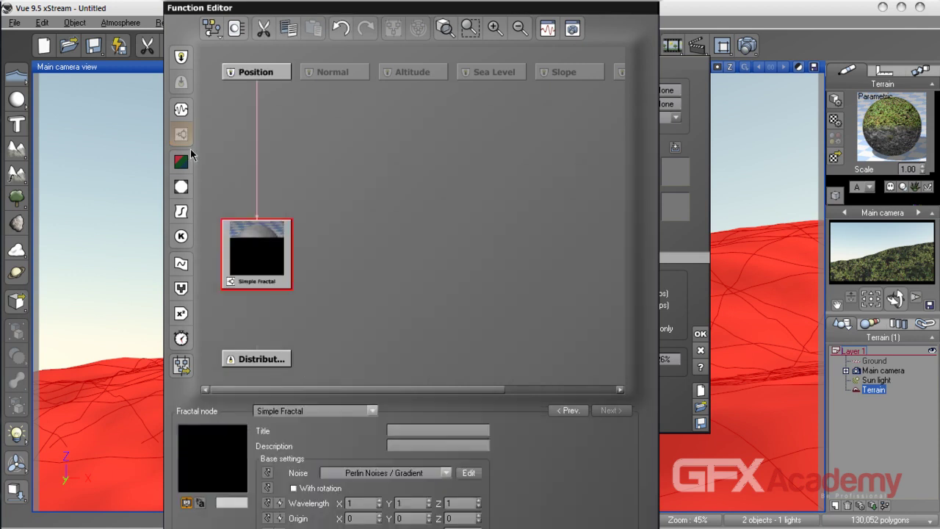
drag(253, 263, 254, 215)
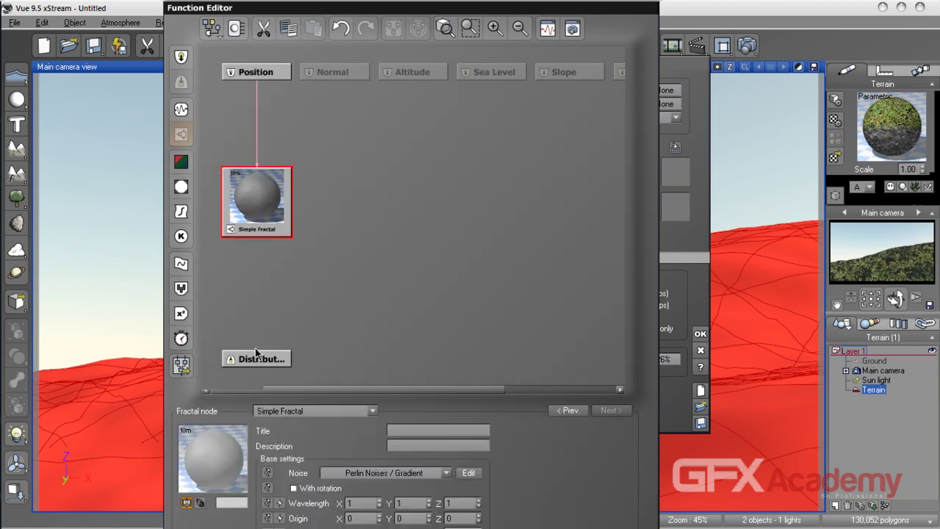
drag(261, 354, 258, 242)
click(273, 245)
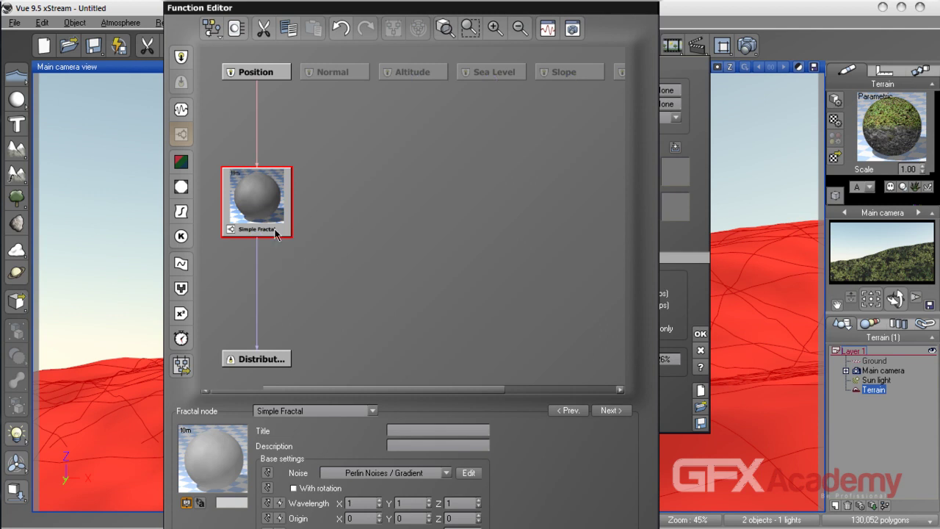
Step: Try the Fast Perlin Fractal and Three Noise Fractal types on the distribution's fractal node
drag(454, 412, 735, 238)
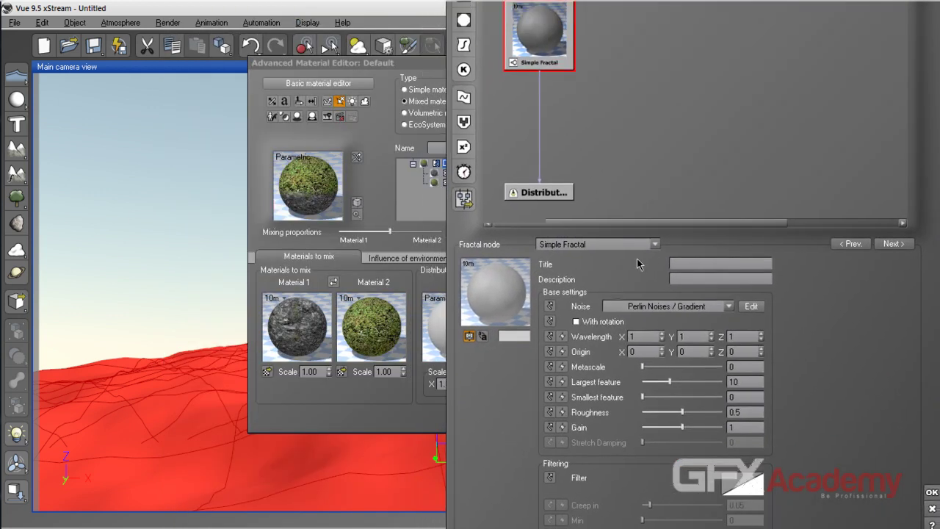
click(654, 244)
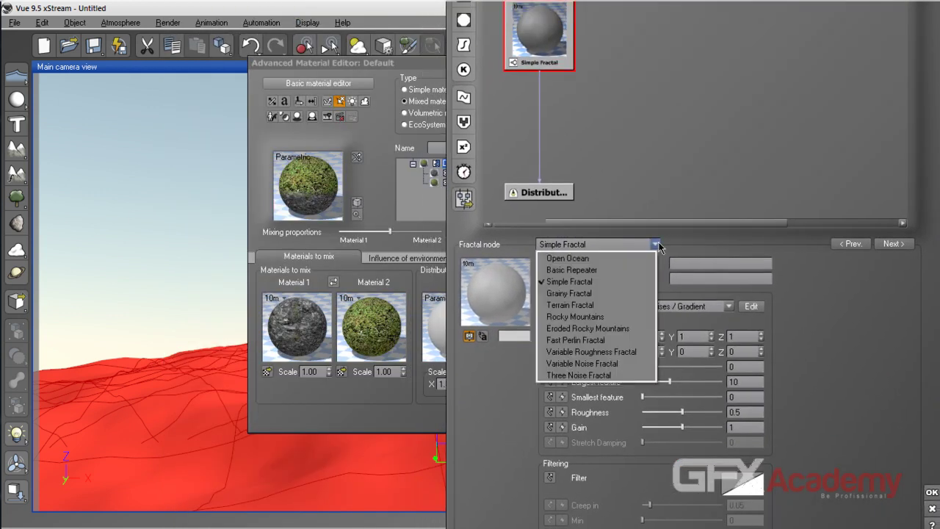
click(579, 341)
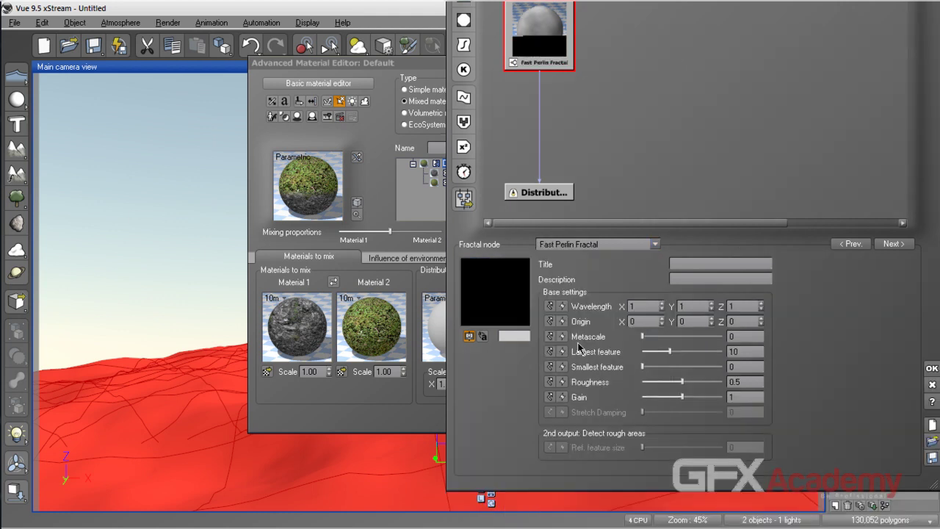
click(636, 244)
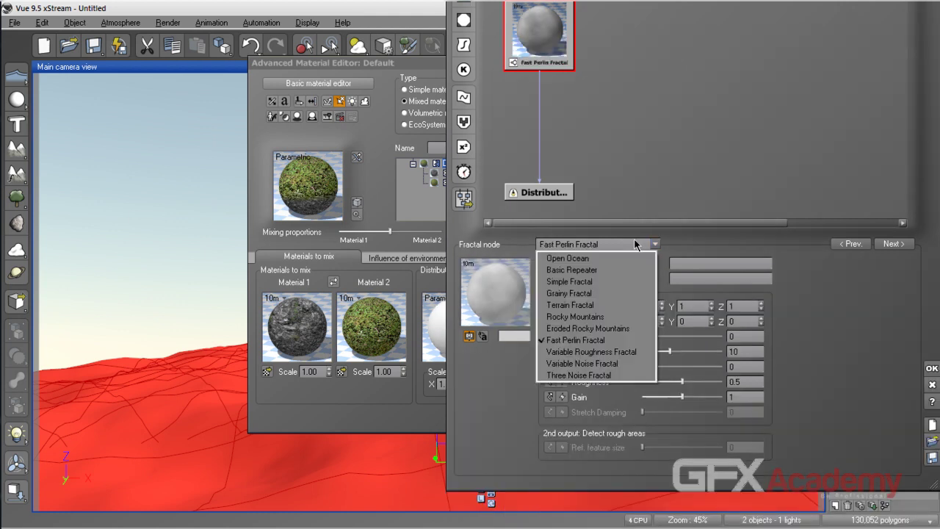
click(586, 375)
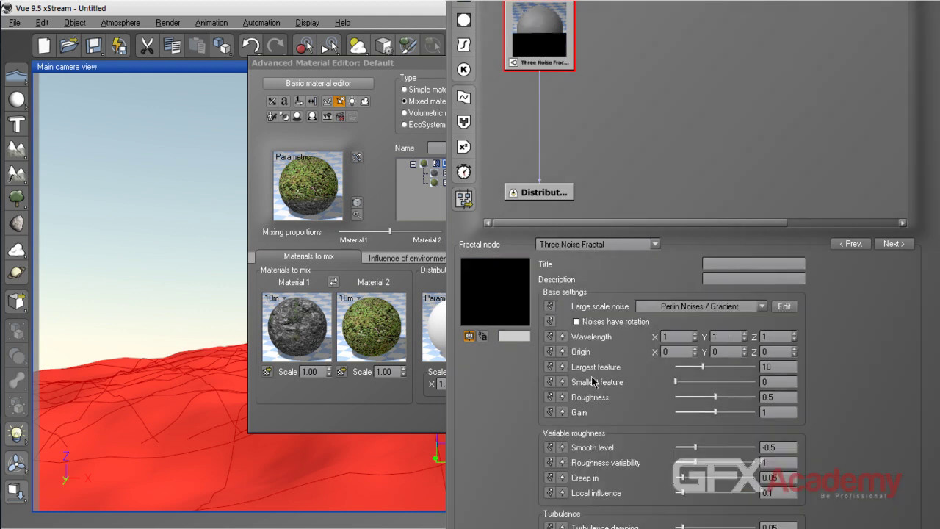
Step: Change the fractal node to Terrain Fractal with largest feature about 1.42, roughness about 0.86 and gain about 3.86
click(589, 247)
click(580, 305)
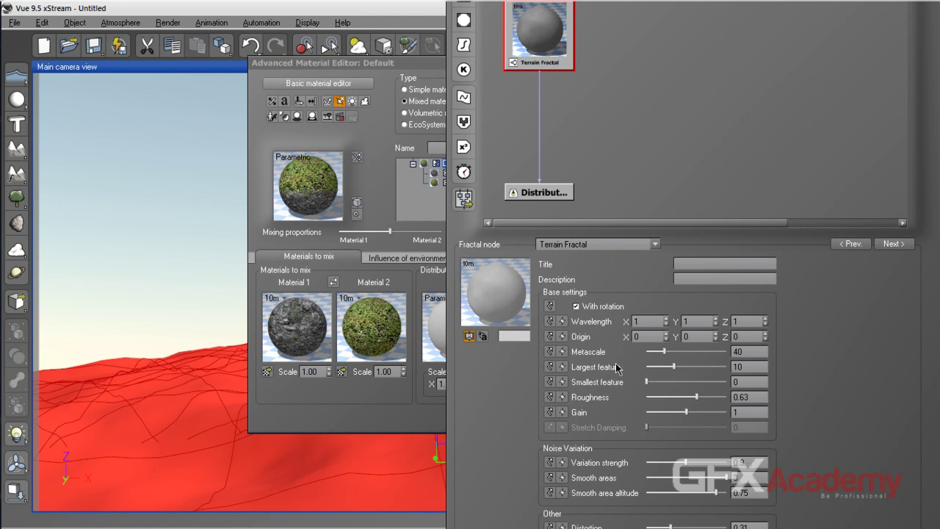
drag(671, 369, 657, 368)
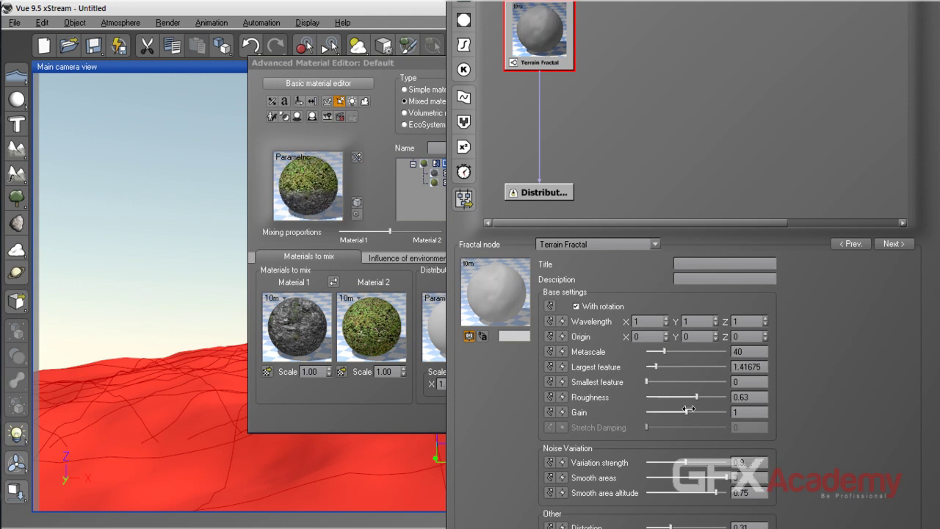
drag(696, 397, 707, 417)
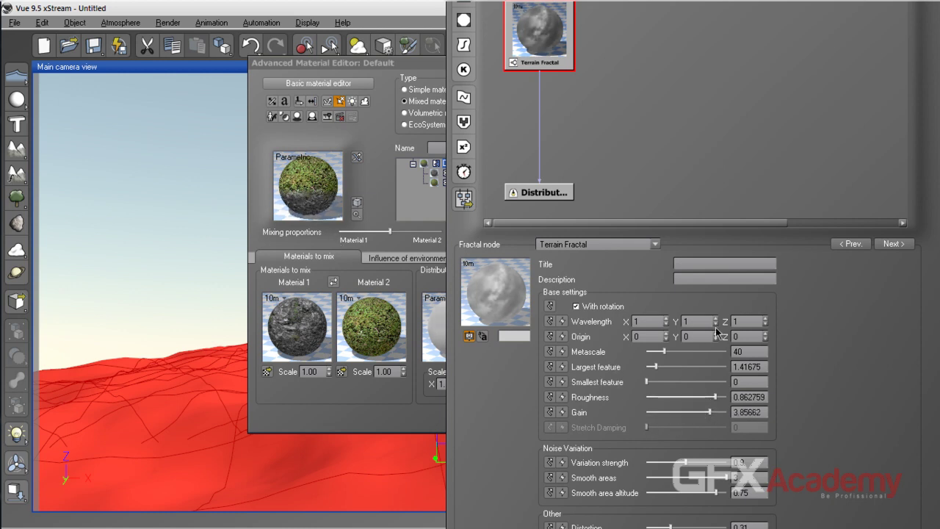
Step: Try the Cover and Simple blend mixing methods for the mix and return to Full blend (cubic bumps)
drag(738, 241, 383, 286)
click(595, 316)
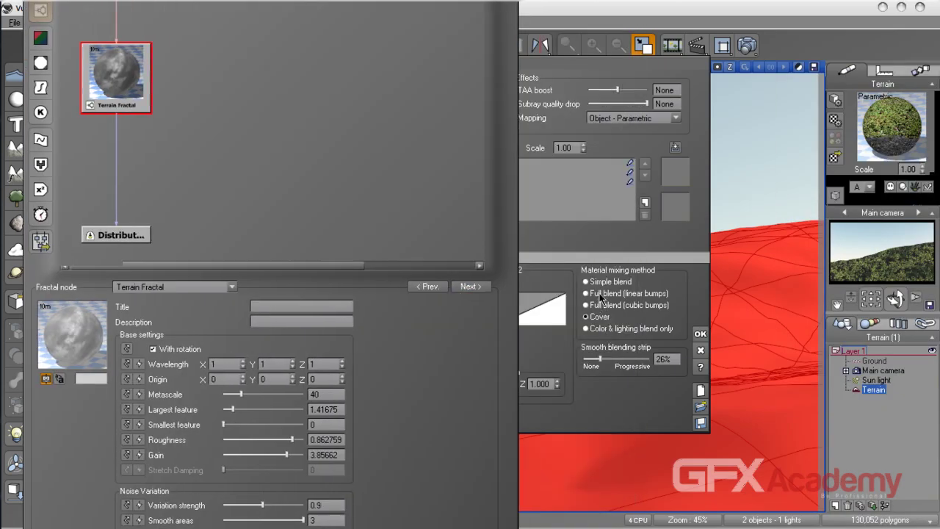
drag(291, 281, 246, 186)
drag(251, 128, 314, 393)
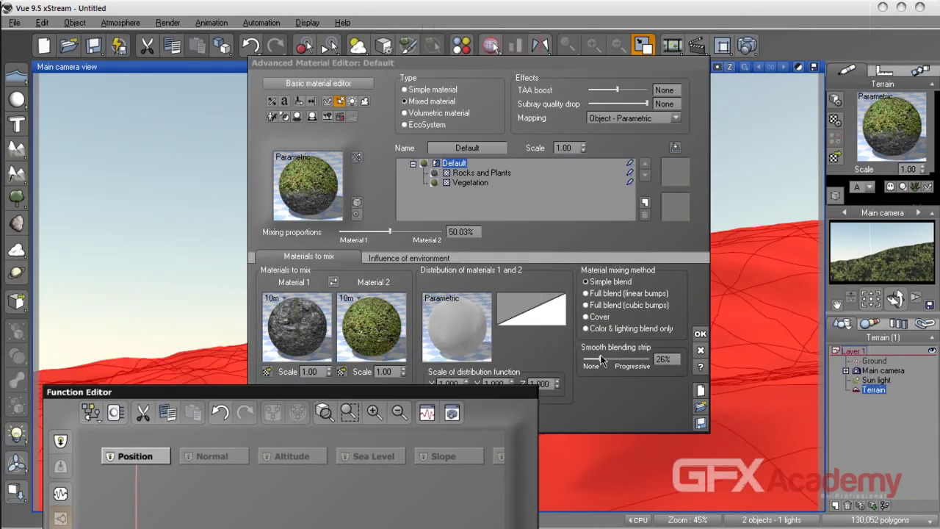
click(603, 294)
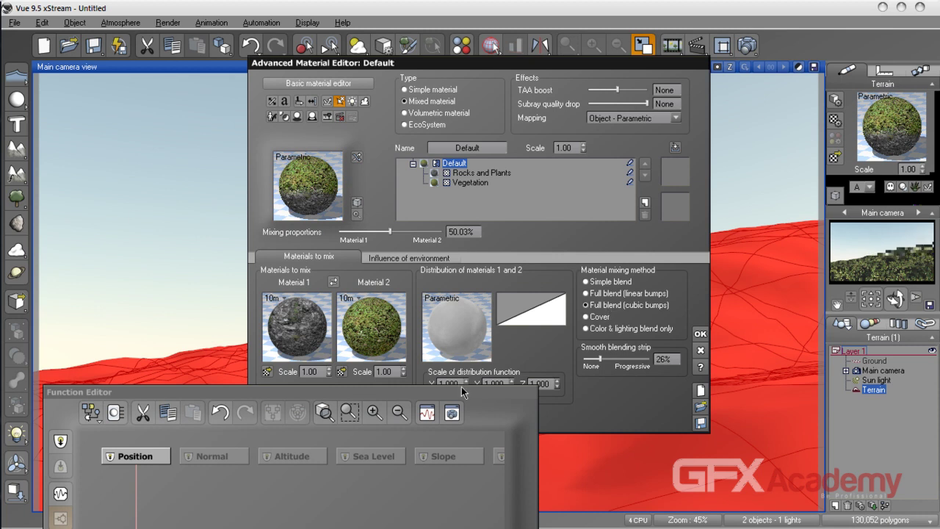
Step: Change the distribution's fractal node to Grainy Fractal
drag(213, 390, 564, 13)
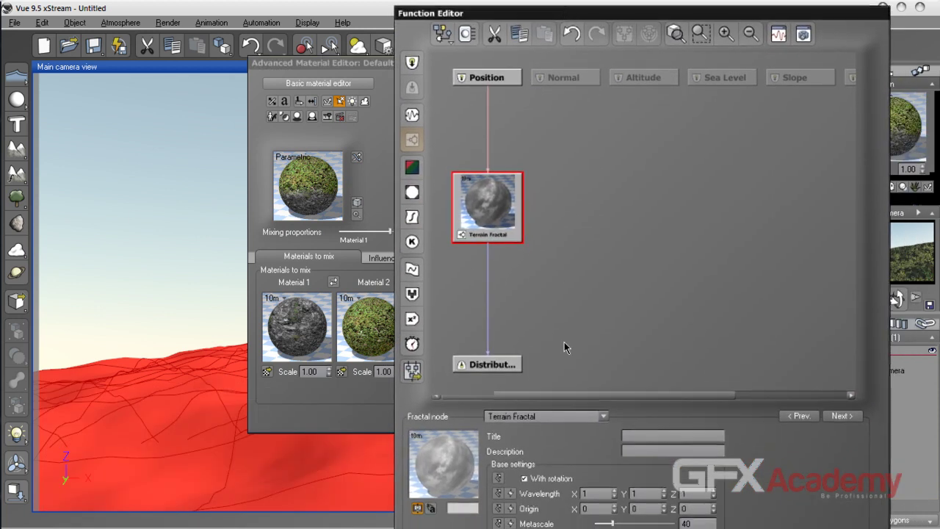
drag(569, 396, 627, 277)
click(630, 264)
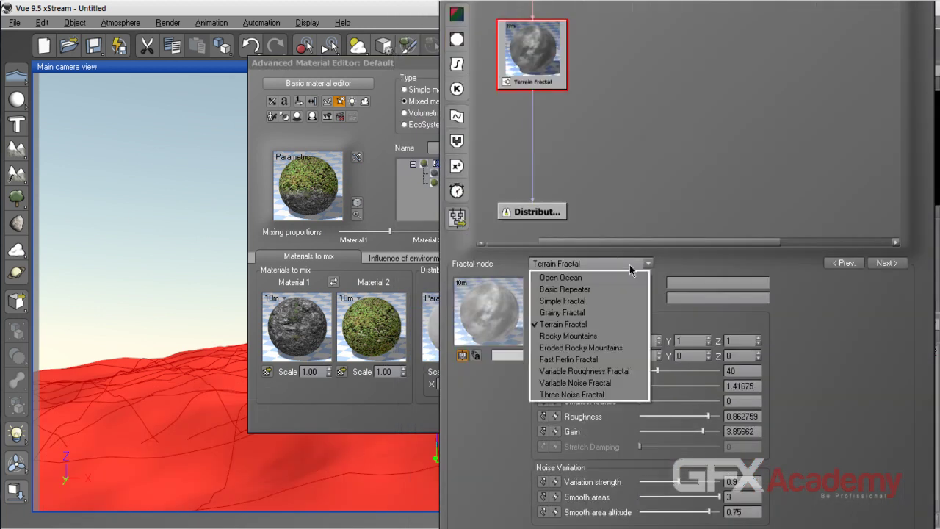
click(589, 313)
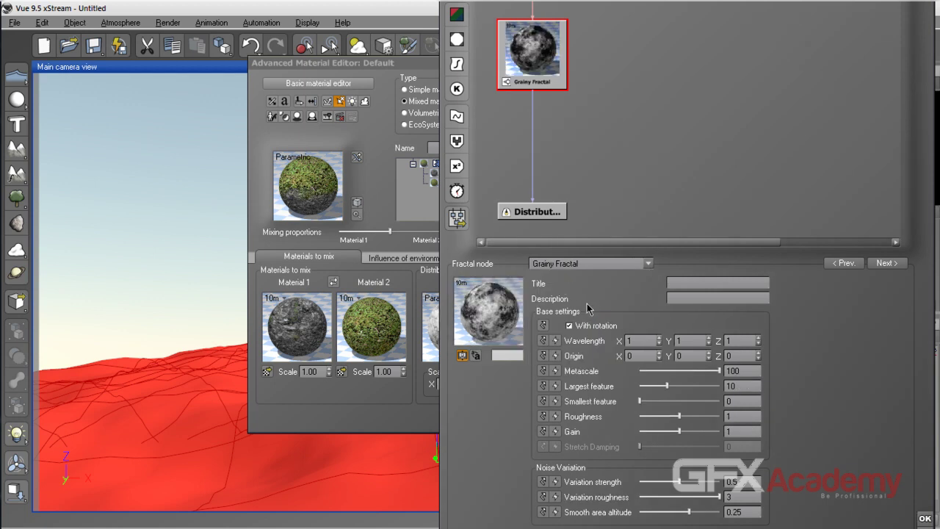
Step: Set the Grainy Fractal's largest feature to about 4.76, smallest feature about 0.019, roughness about 1.27 and gain about 1.32
drag(668, 385, 666, 387)
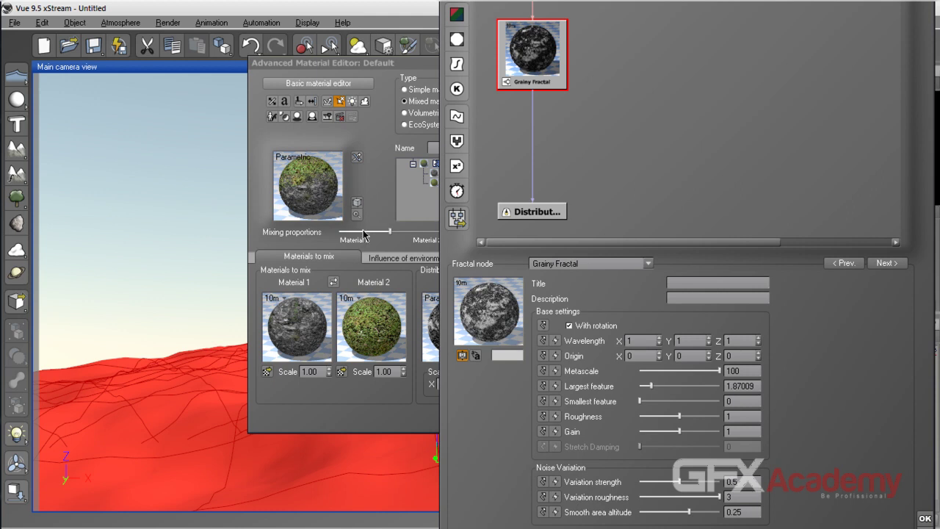
mouse_move(678, 416)
mouse_down()
mouse_move(702, 418)
mouse_move(699, 432)
mouse_move(665, 432)
mouse_move(684, 432)
mouse_up()
drag(645, 400, 654, 403)
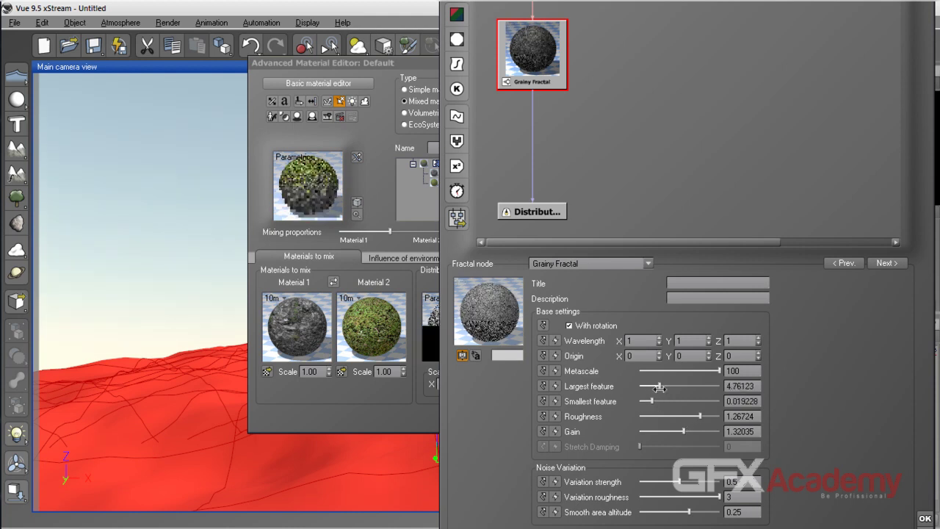
drag(702, 268, 683, 417)
Step: Add a Perlin Value noise node beside the Grainy Fractal node and move it slightly further away
click(582, 275)
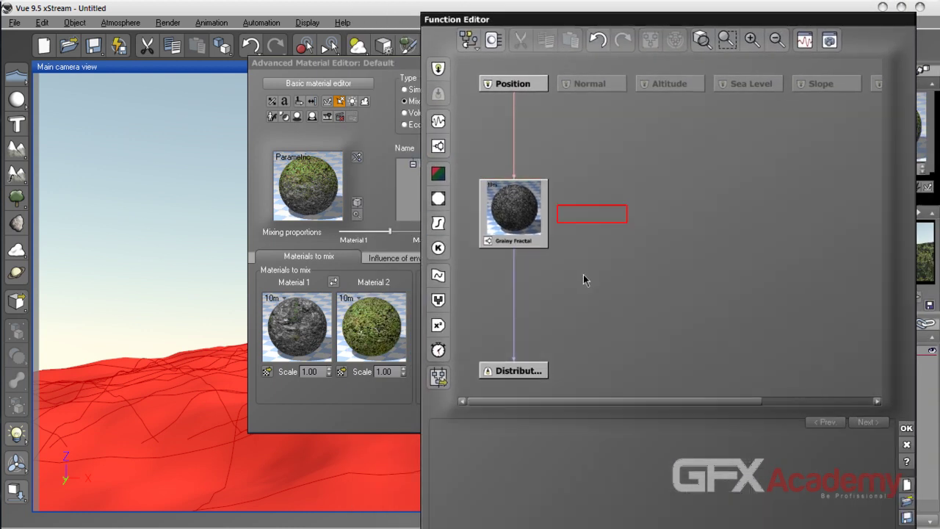
click(445, 126)
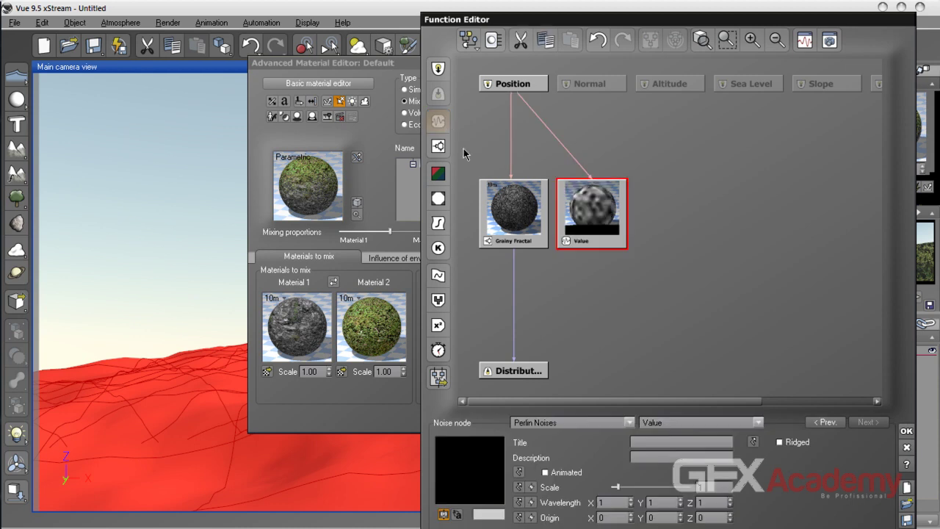
drag(582, 205, 608, 204)
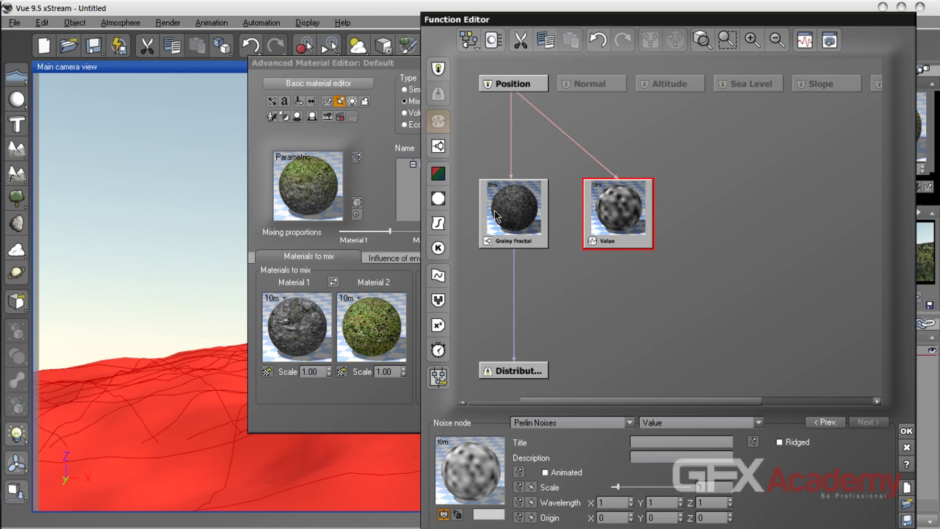
drag(609, 189, 556, 294)
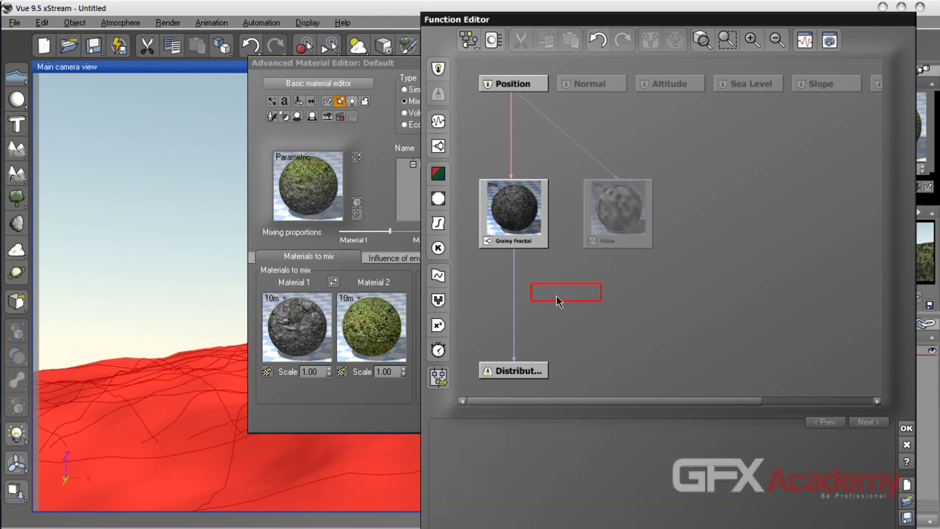
click(438, 300)
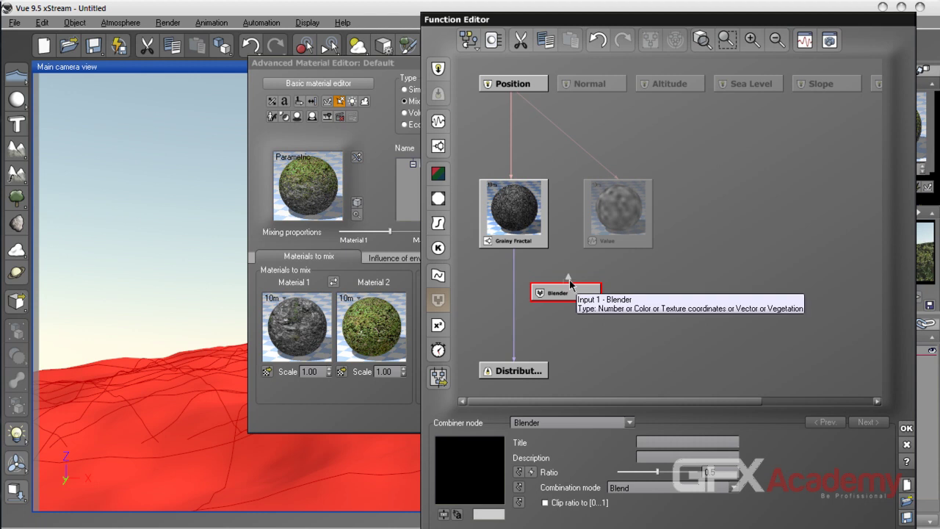
drag(570, 279, 618, 253)
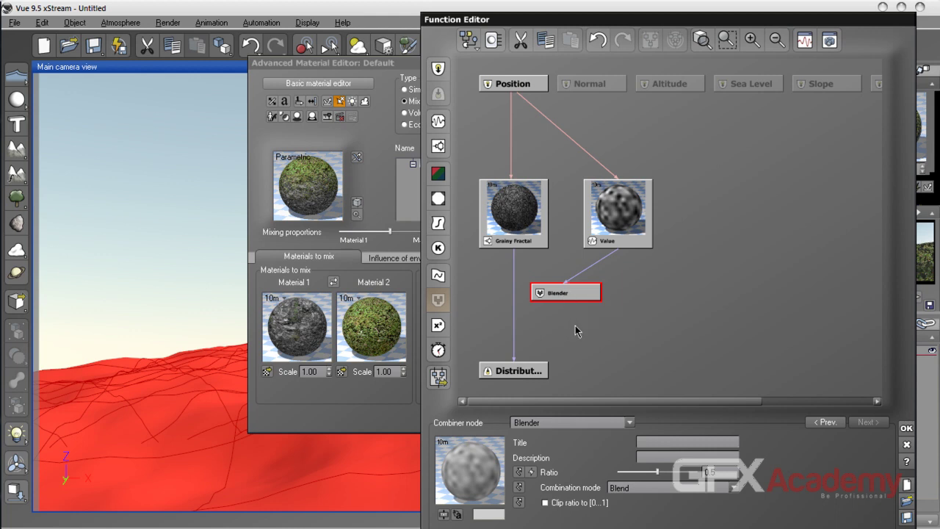
click(591, 268)
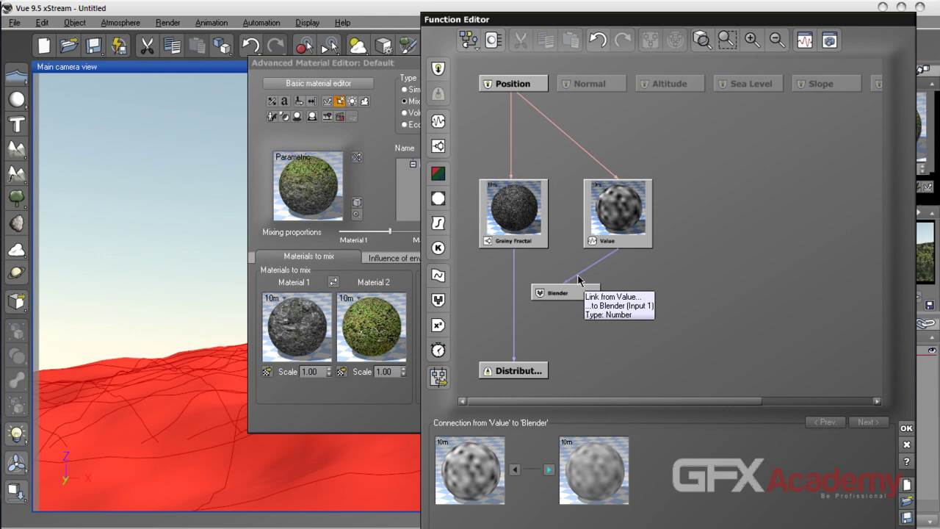
click(578, 300)
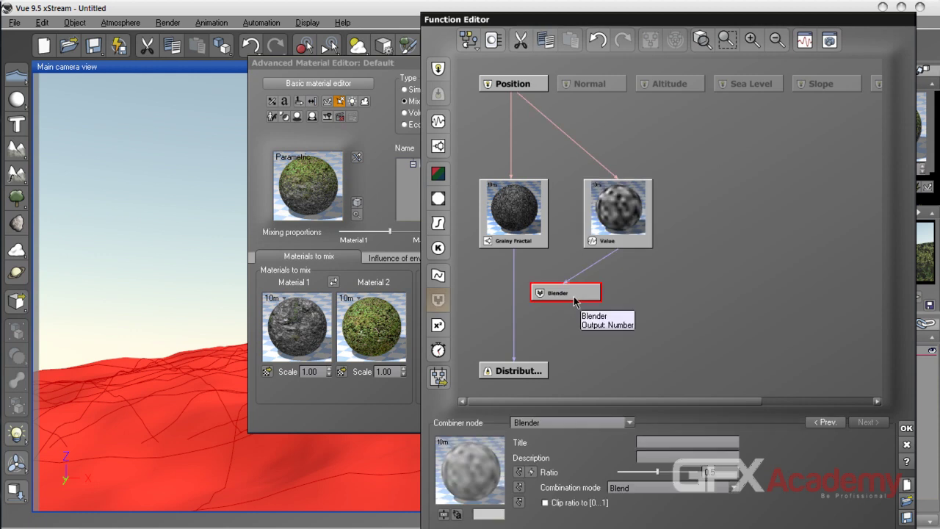
key(Delete)
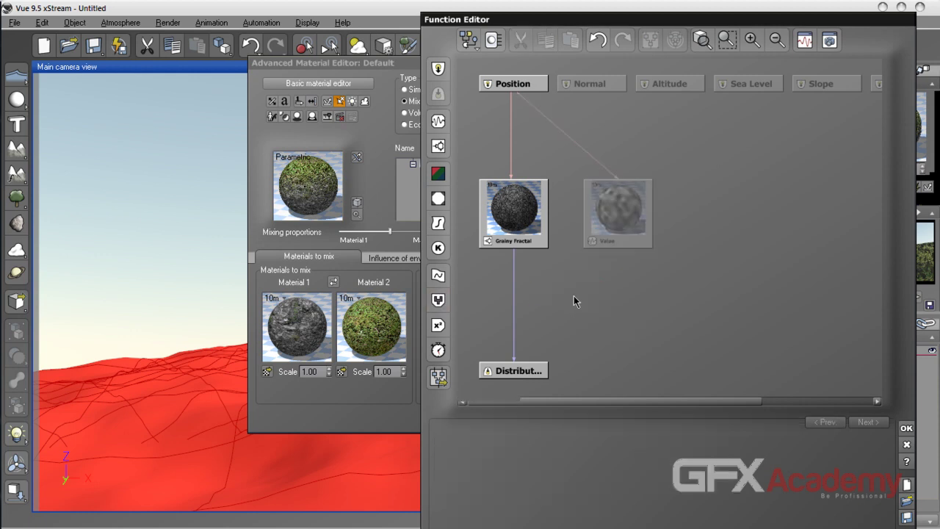
Step: Add a Blender combiner node just above the Distribution output and remove the direct link from Grainy Fractal to Distribution
click(444, 301)
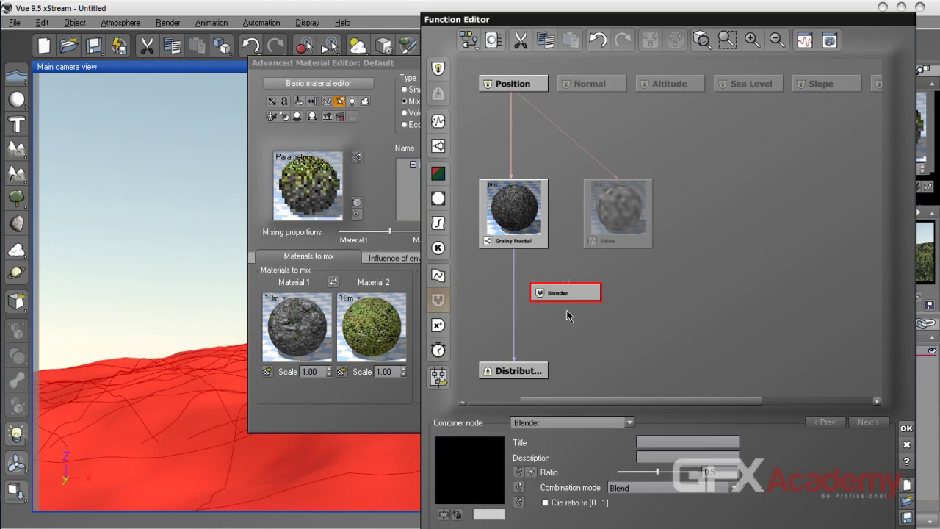
click(514, 360)
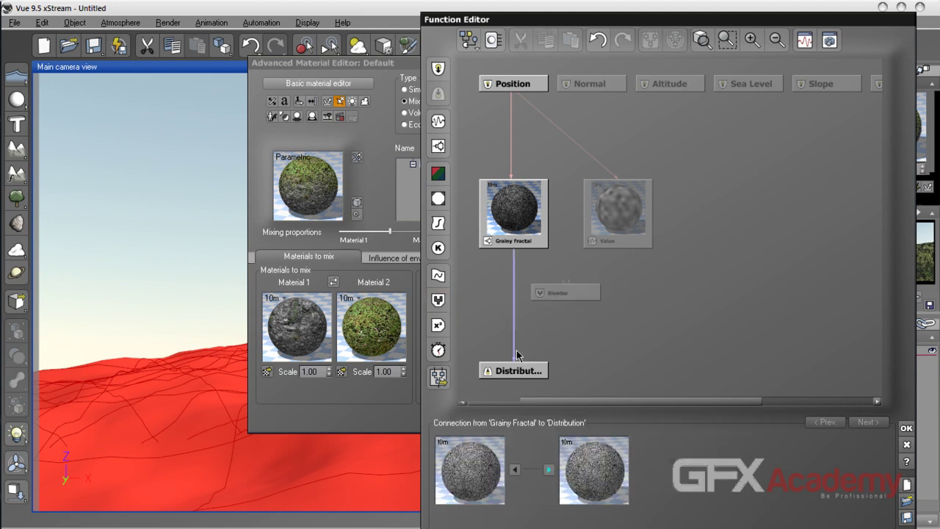
key(Delete)
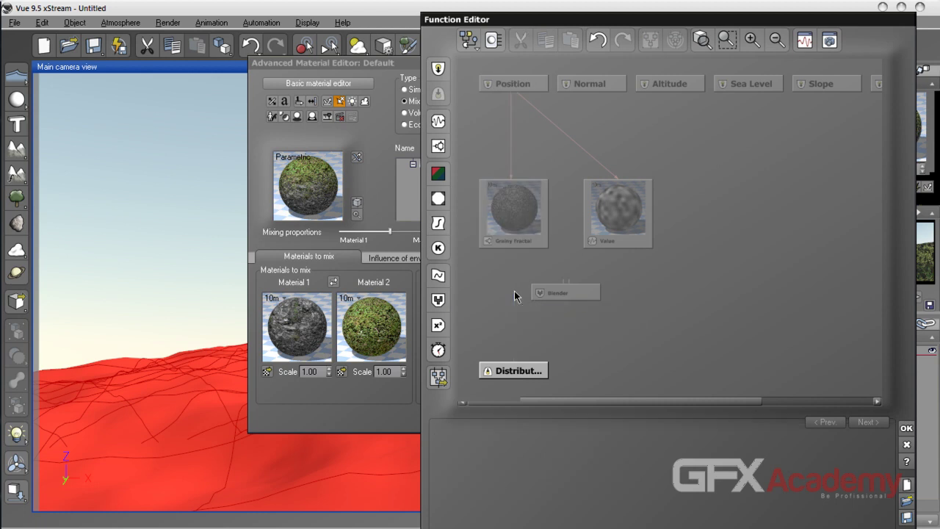
drag(565, 303, 544, 321)
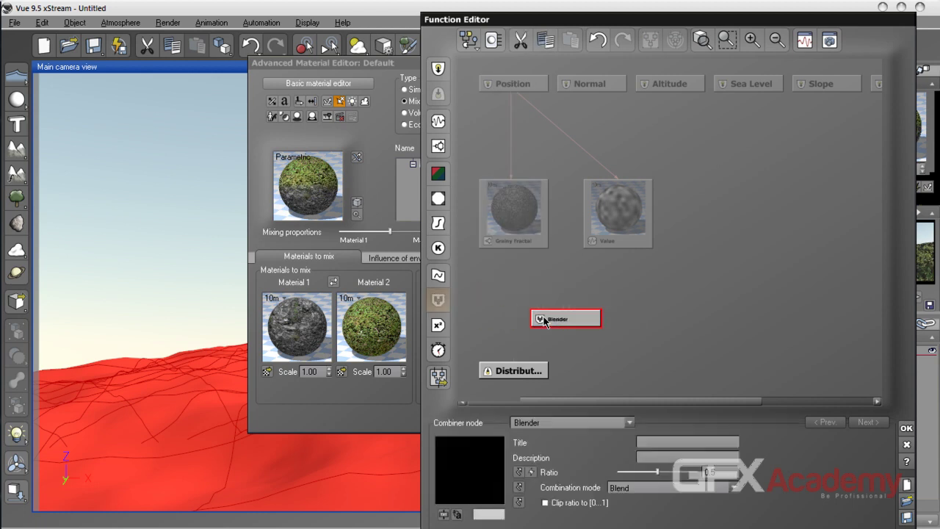
Step: Feed the Blender with the Value noise and the Grainy Fractal's Altitude output, and connect the Blender to Distribution
drag(515, 360, 618, 248)
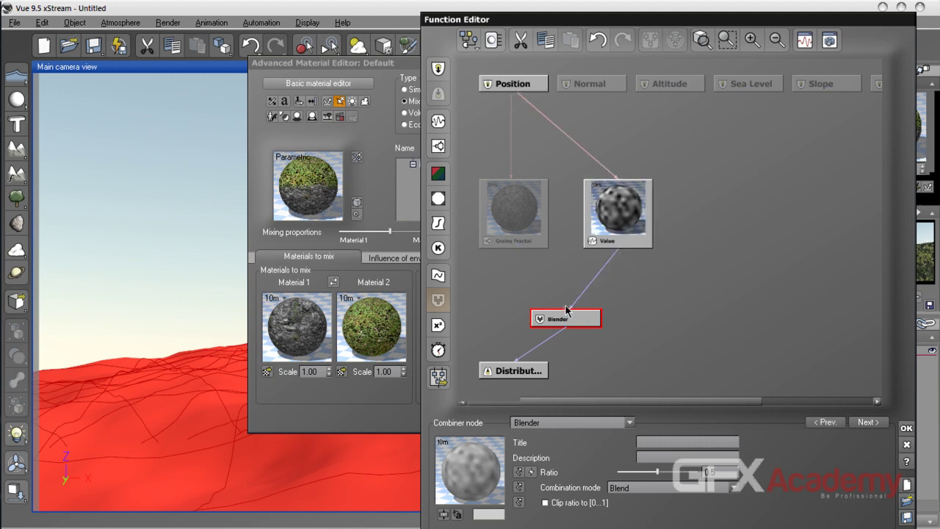
drag(565, 312, 512, 248)
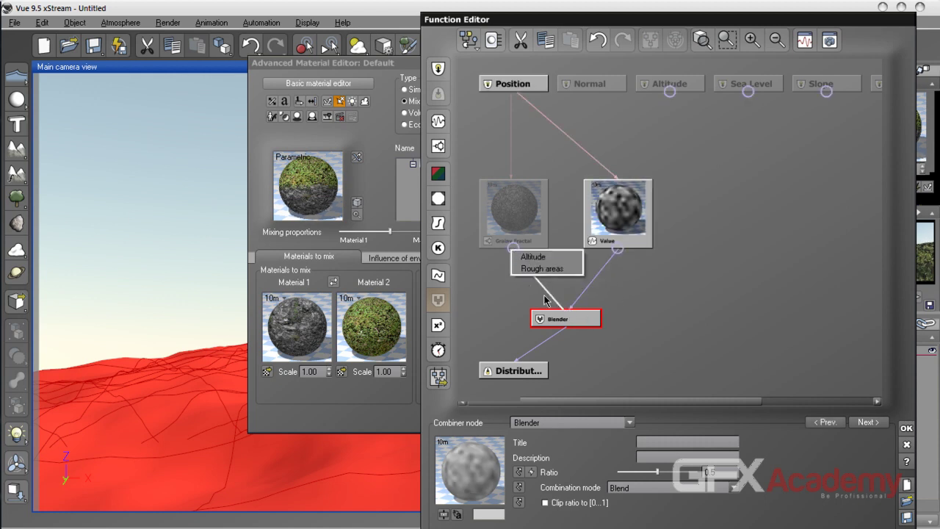
click(532, 256)
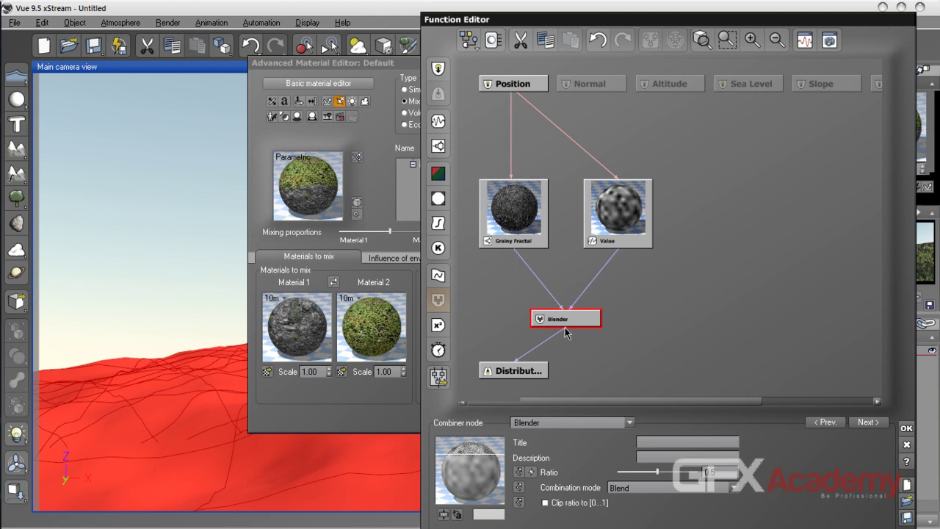
Step: Set the Perlin noise node's scale to about 1.66 and its type to Value-Gradient, and accept the distribution function
click(607, 213)
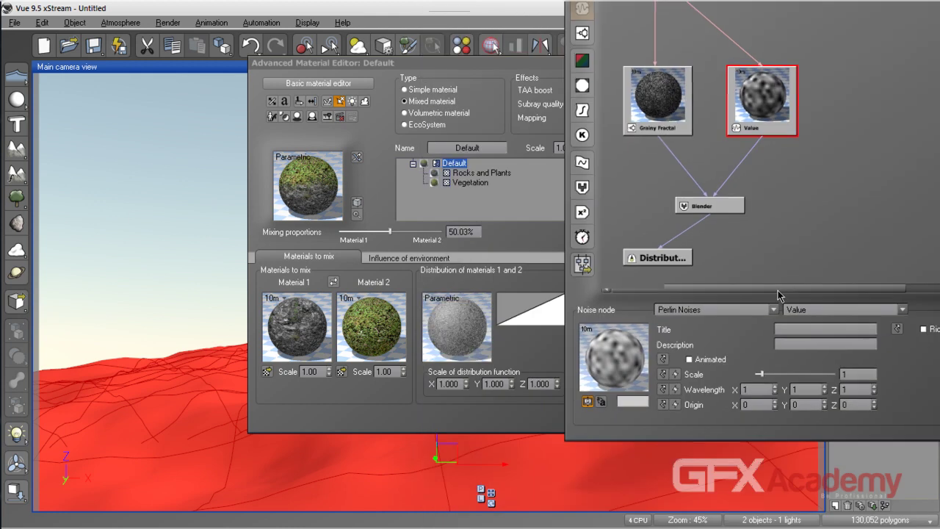
mouse_move(649, 293)
mouse_down()
mouse_move(666, 295)
mouse_move(657, 295)
mouse_up()
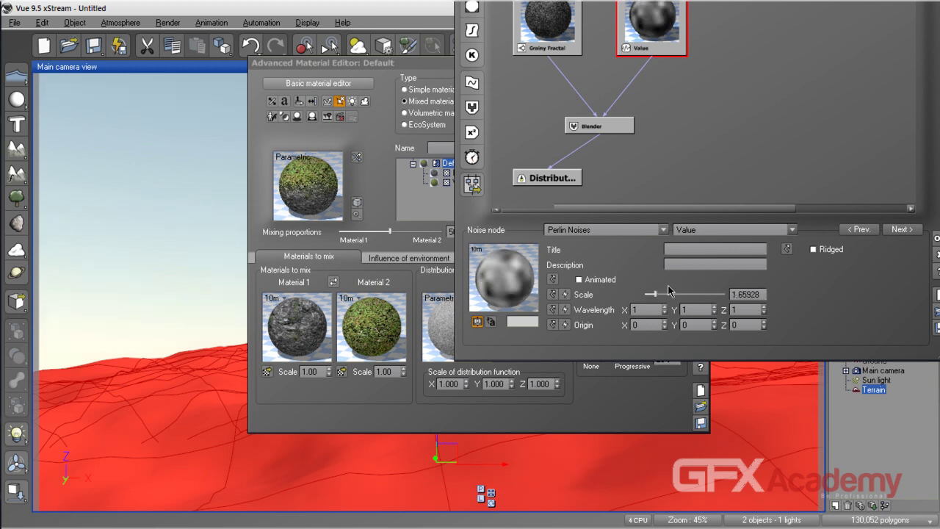
click(794, 230)
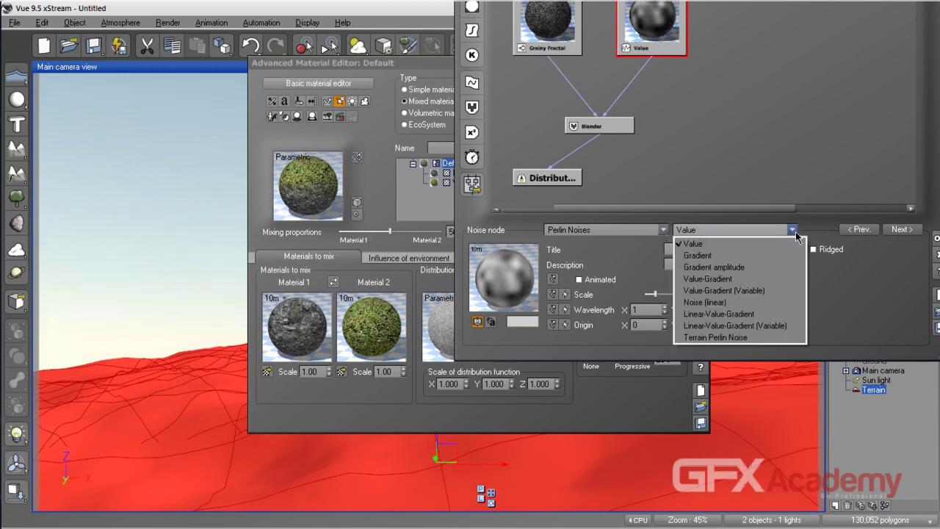
click(742, 280)
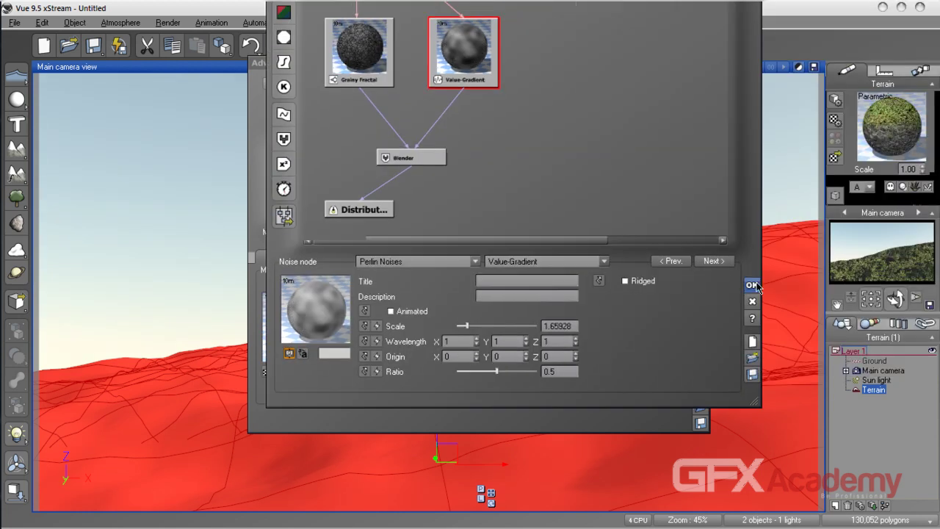
key(Return)
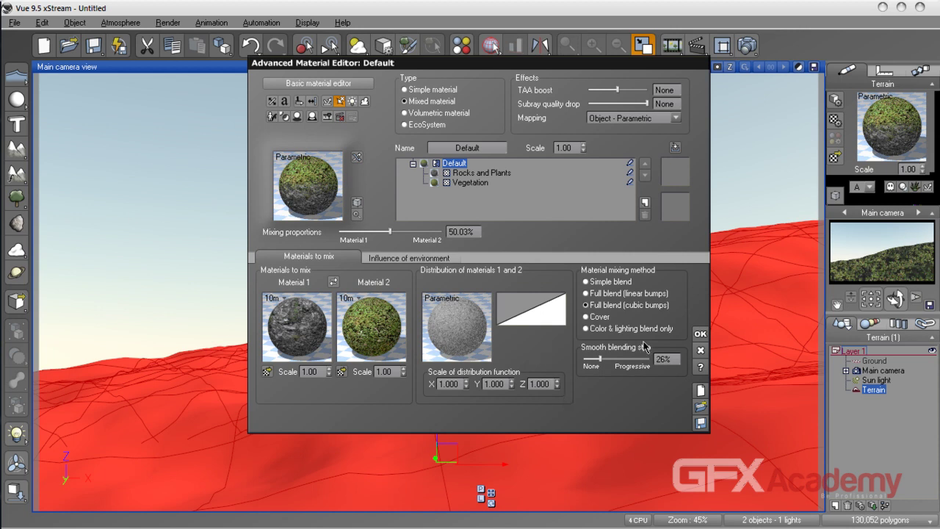
Step: Accept the mixed material and set the render options to Final quality, rendering to screen at 800x450
click(700, 336)
click(746, 45)
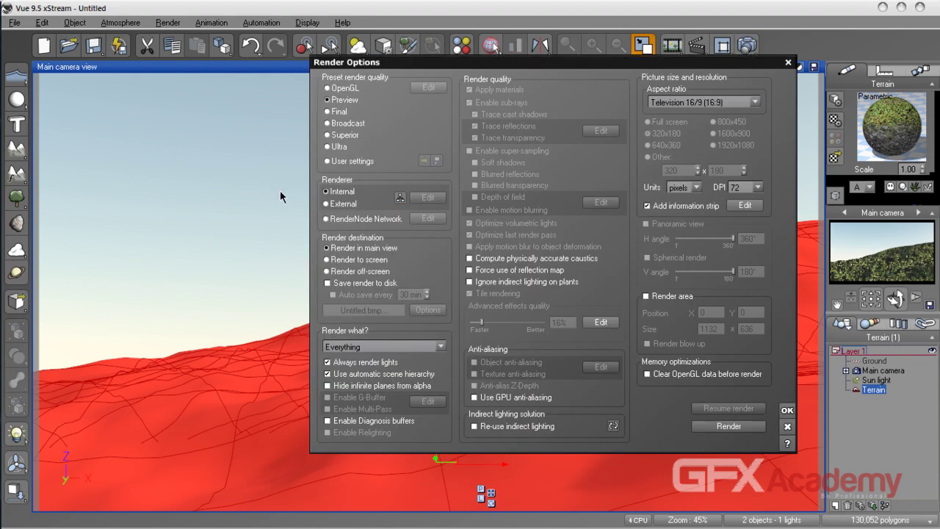
click(328, 111)
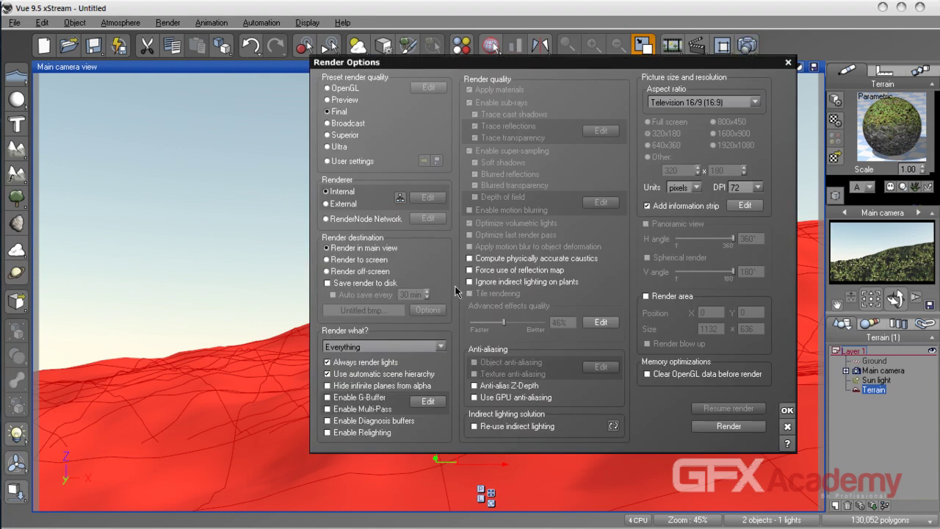
click(347, 271)
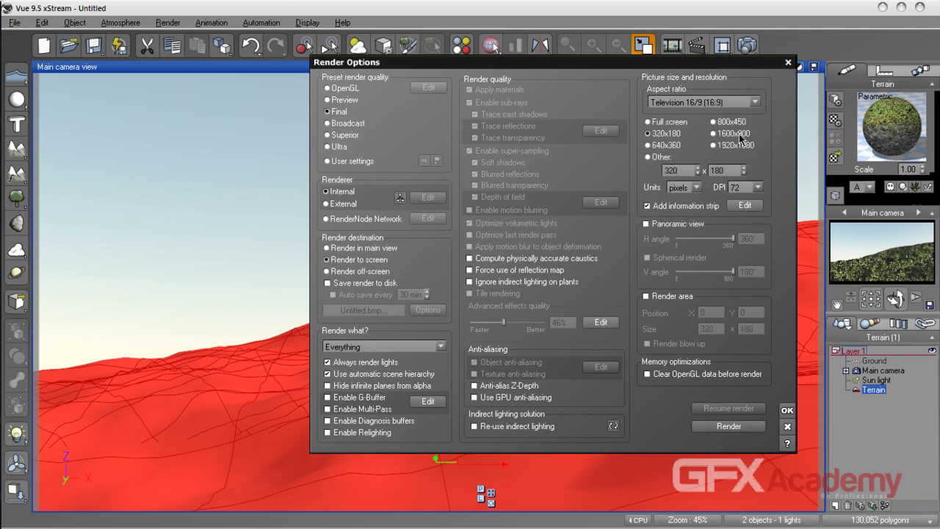
click(786, 411)
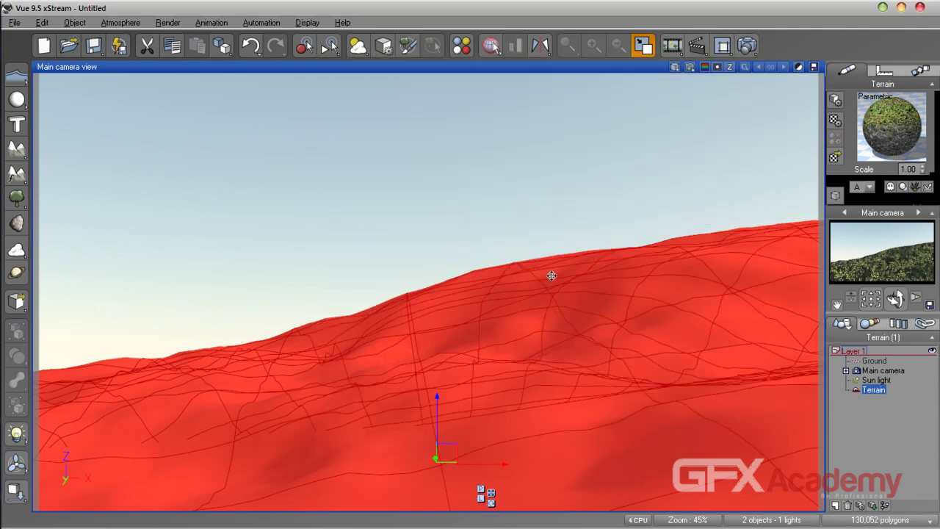
Step: Render the terrain, accept the post render options and close the render display
click(747, 46)
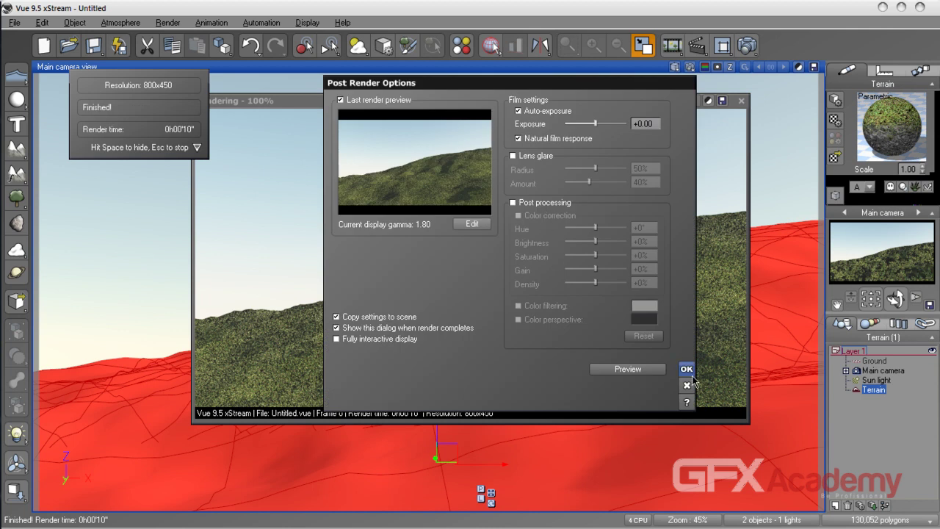
click(687, 370)
click(741, 100)
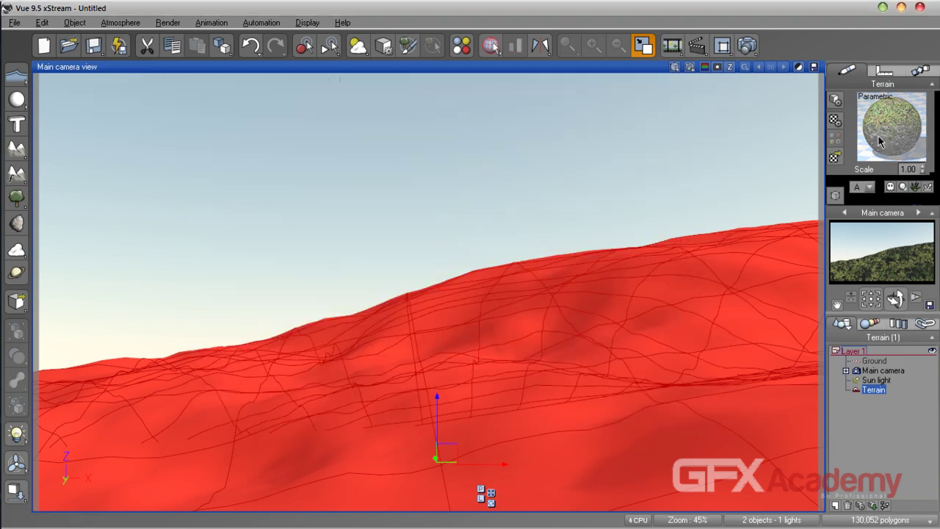
Step: In the terrain material, set Material 2's azimuth to 119°, mixing proportions to about 42%, and lower the influence of altitude
double_click(885, 128)
click(437, 258)
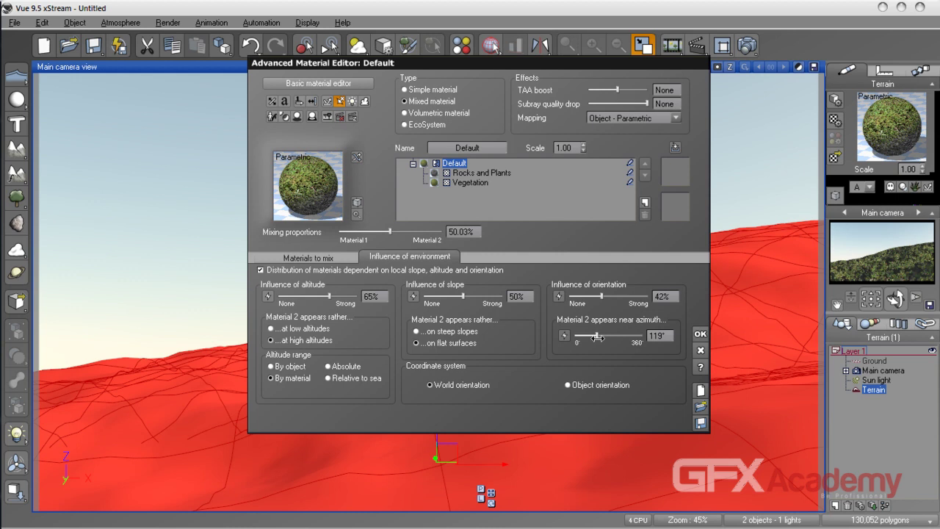
drag(384, 231, 382, 231)
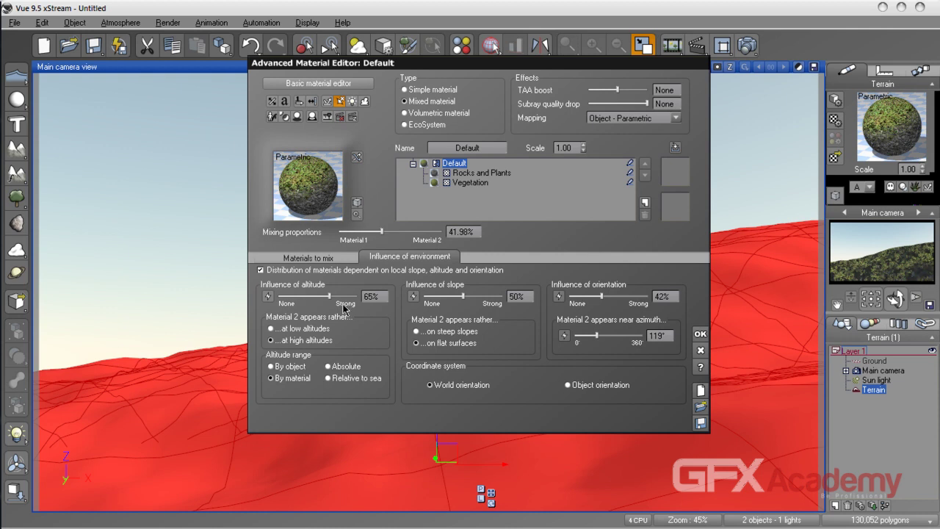
drag(329, 296, 305, 298)
click(701, 333)
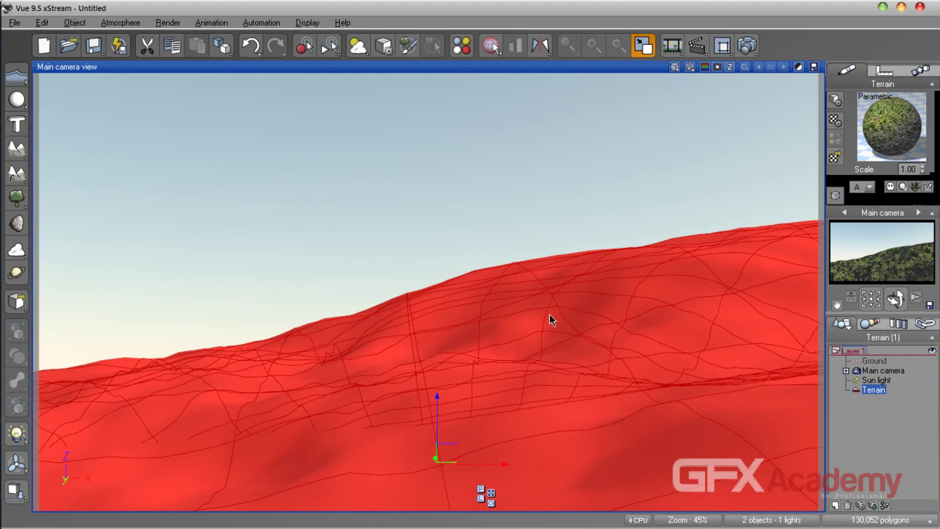
Step: Render the scene again to check the adjusted material, accept the post render options and close the render display
key(ctrl+F9)
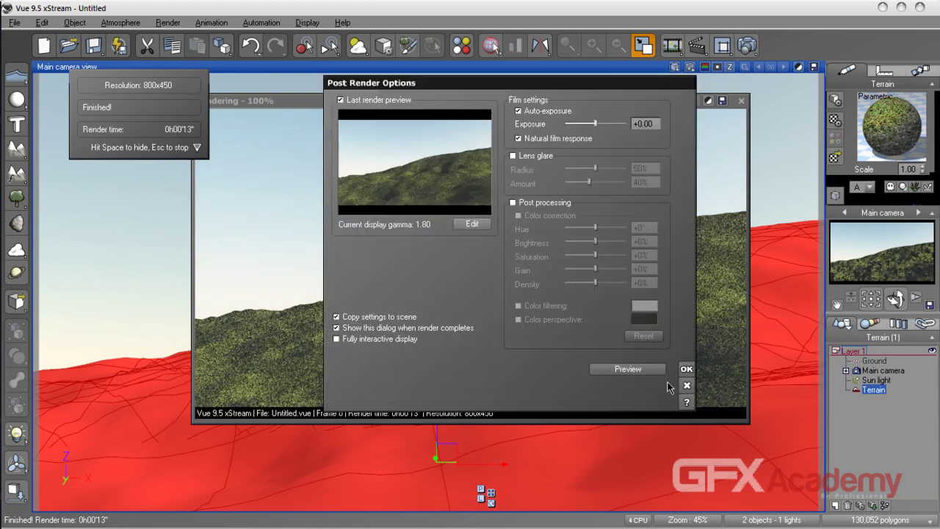
click(686, 369)
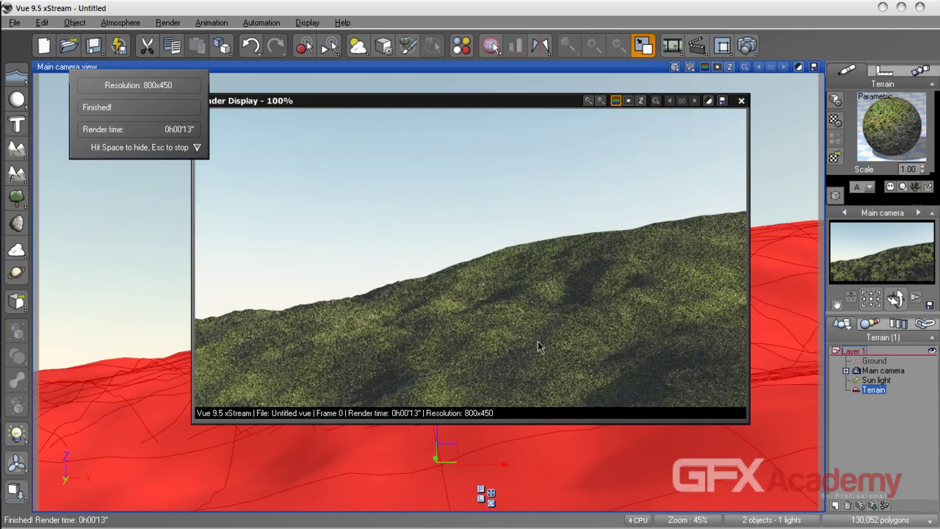
click(741, 101)
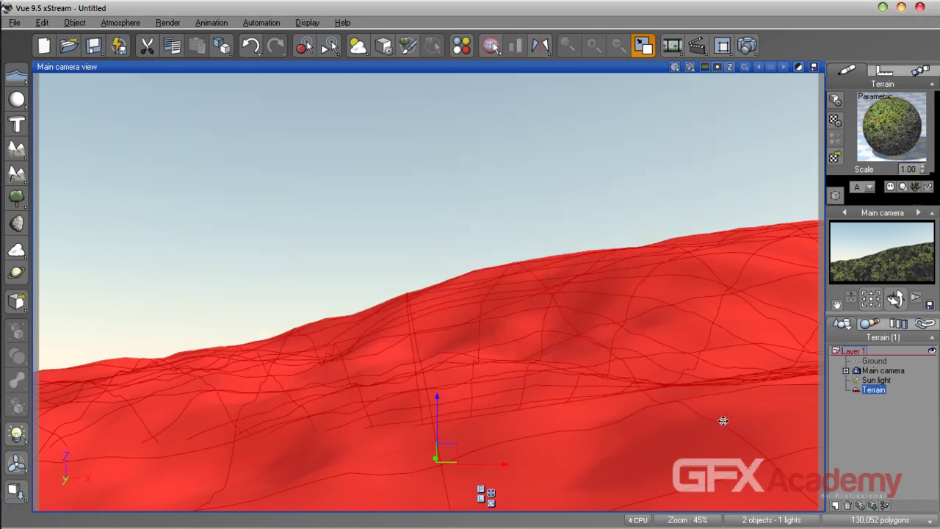
Step: Add the Vegetation material from the Landscapes collection as a layer on the mixed terrain material and make it an EcoSystem
double_click(902, 140)
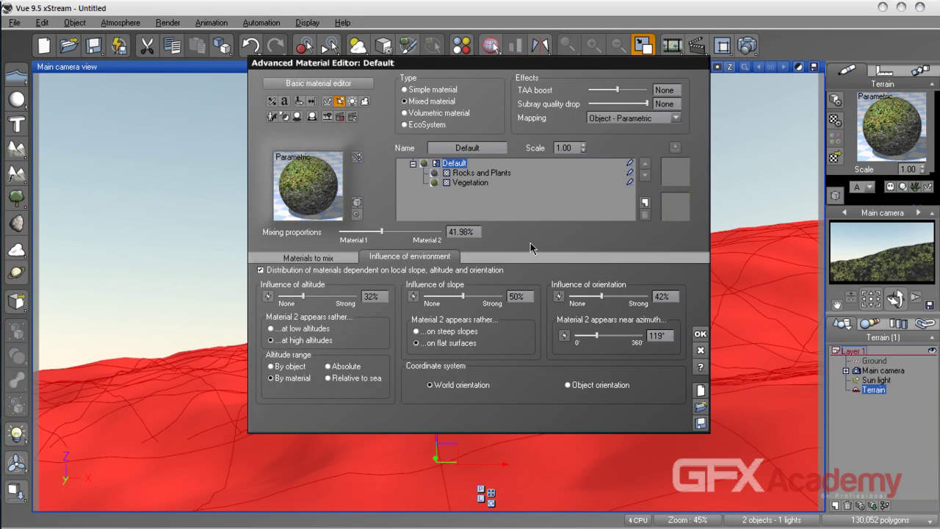
click(470, 182)
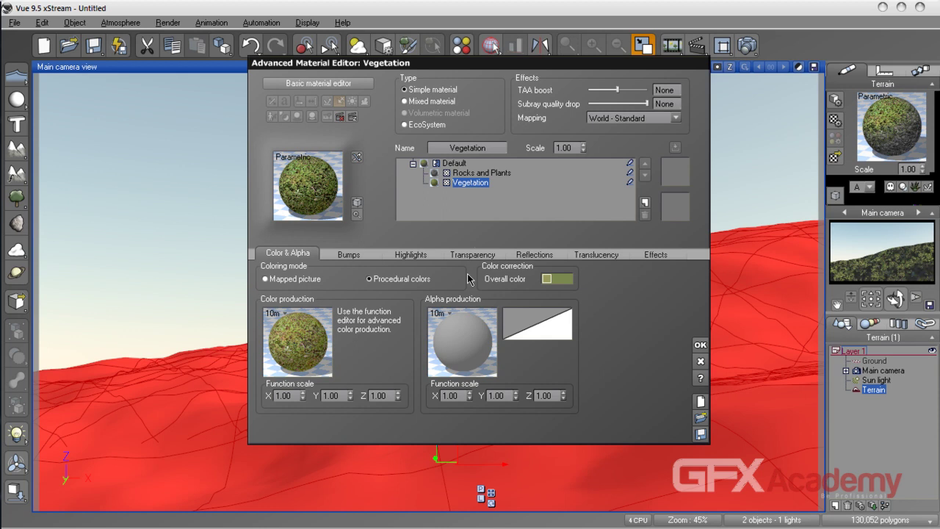
click(459, 163)
click(644, 203)
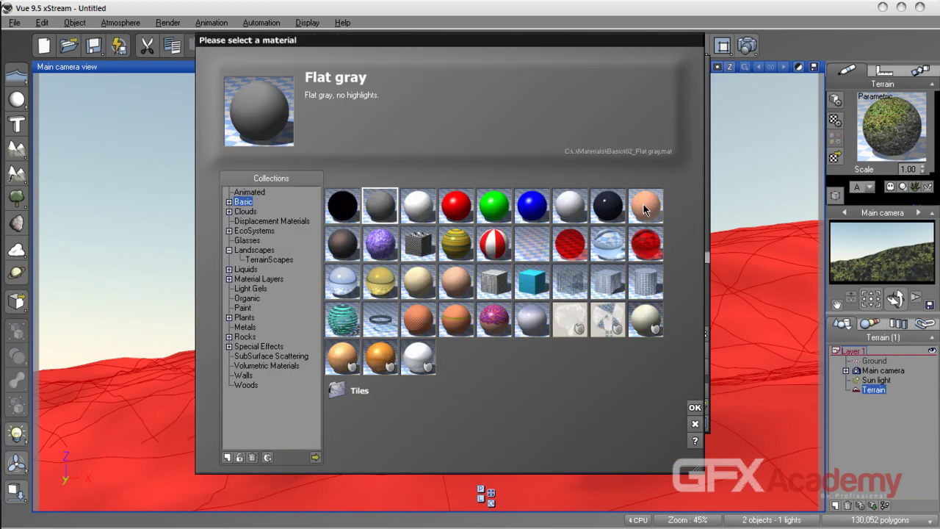
click(263, 250)
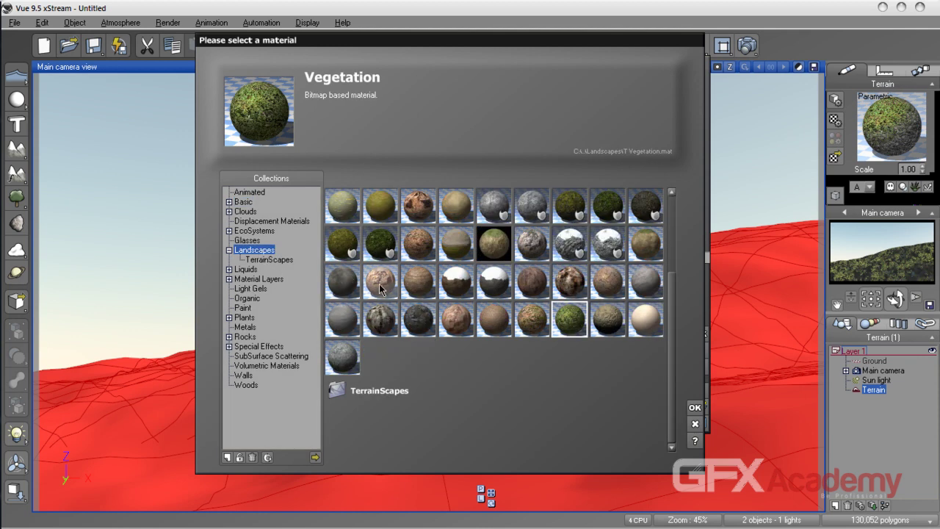
click(695, 407)
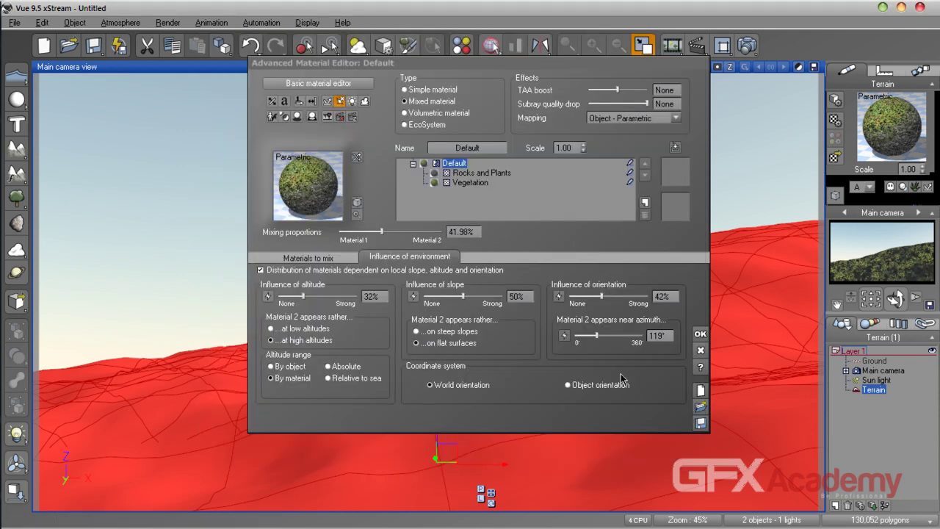
click(429, 125)
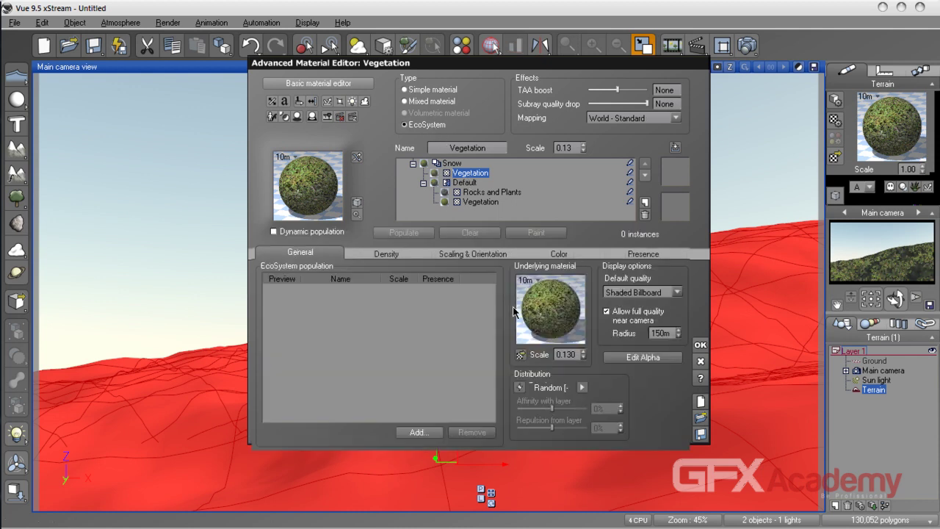
Step: Add the Bush 1 - Crawling plant from the Bushes collection to the EcoSystem population
click(421, 432)
click(439, 449)
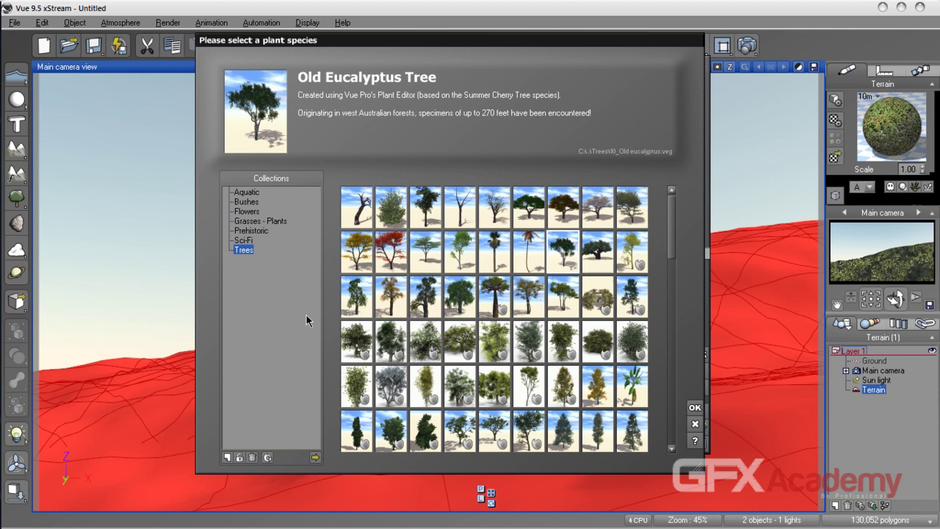
click(251, 205)
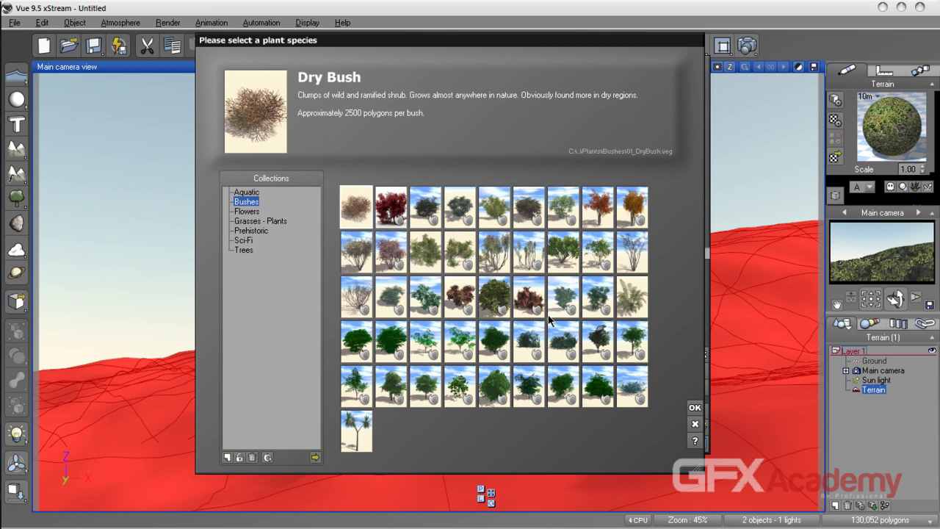
click(428, 263)
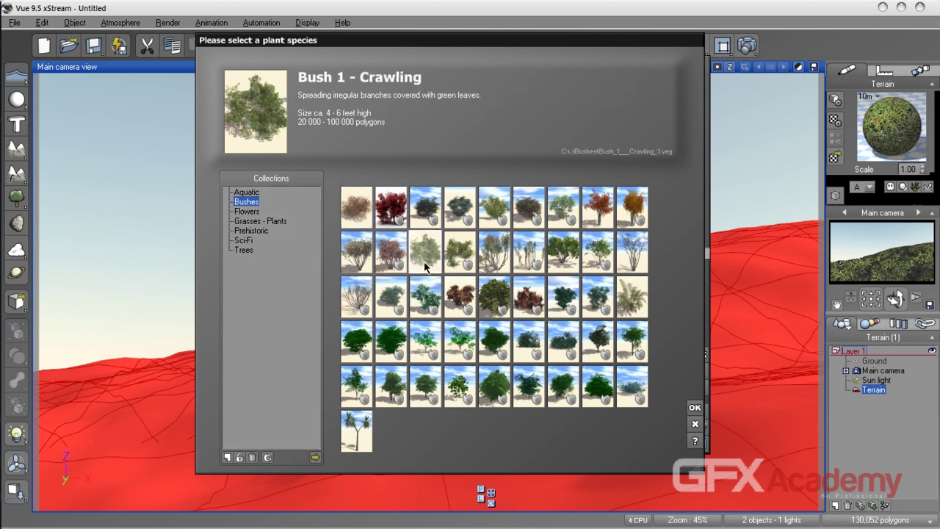
click(695, 407)
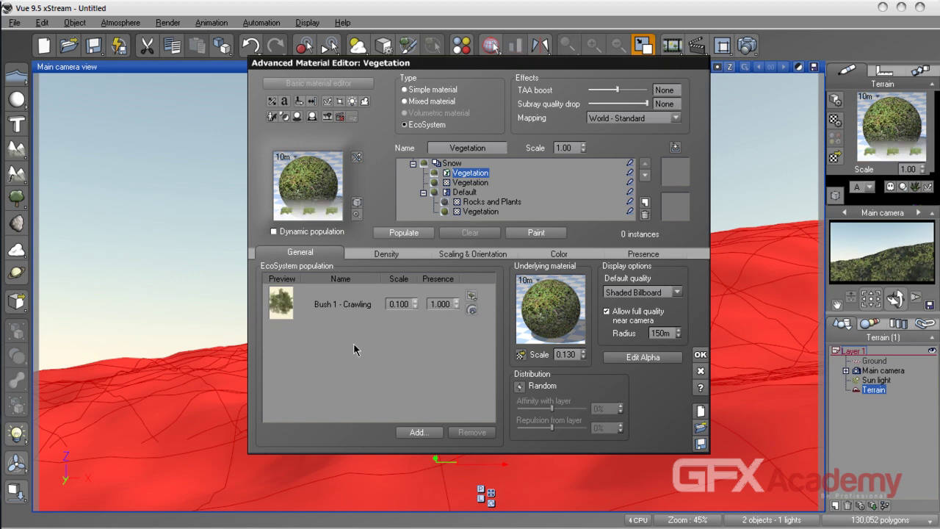
Step: Set the EcoSystem's overall density to 81% and populate the terrain
click(386, 254)
drag(341, 282, 372, 282)
click(404, 234)
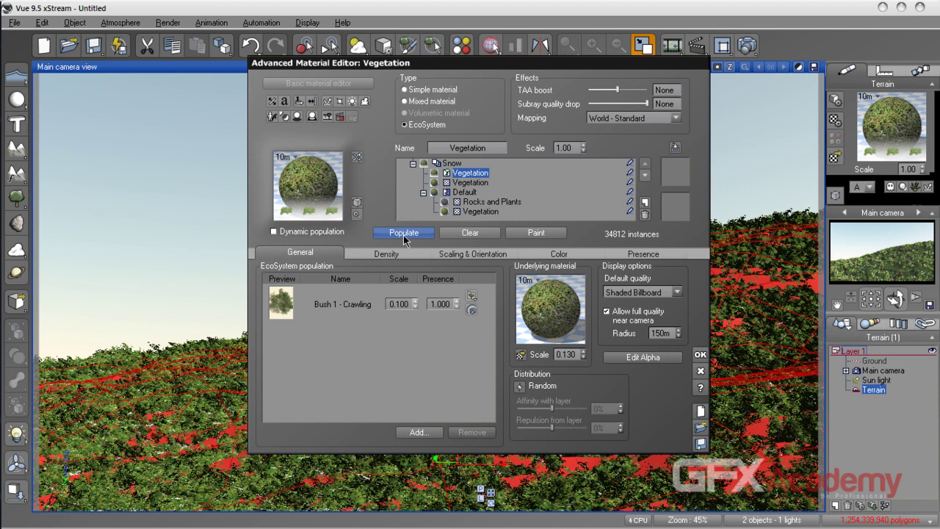
Step: Add the Foeniculum plant from the Grasses - Plants collection to the EcoSystem population and repopulate the terrain
drag(504, 62, 496, 86)
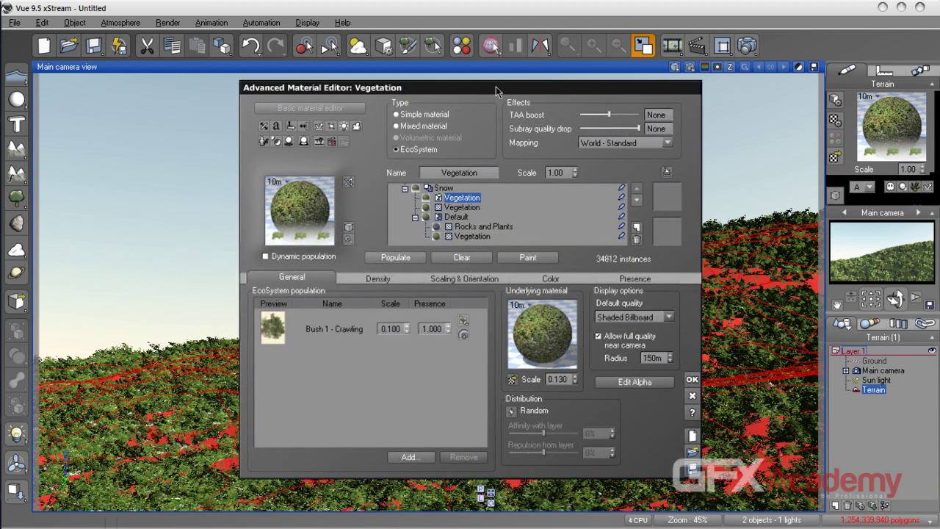
click(396, 461)
click(430, 463)
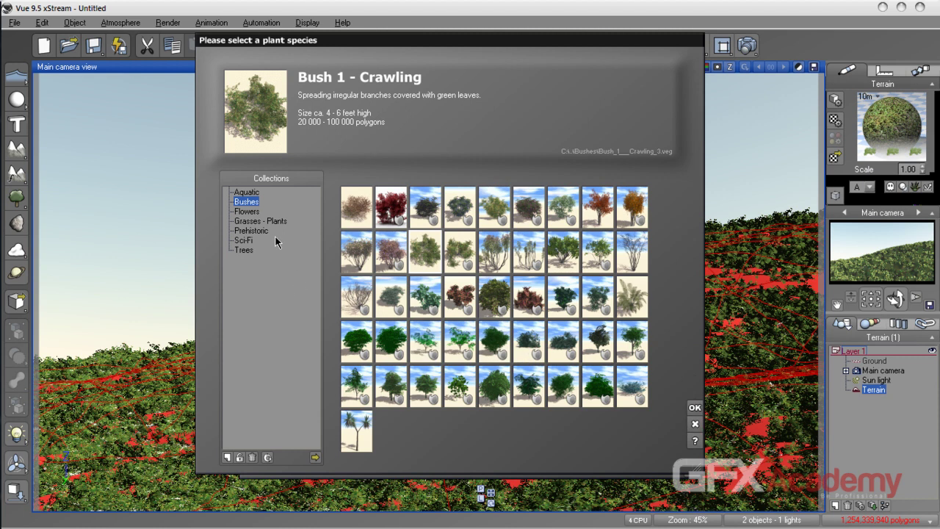
click(247, 193)
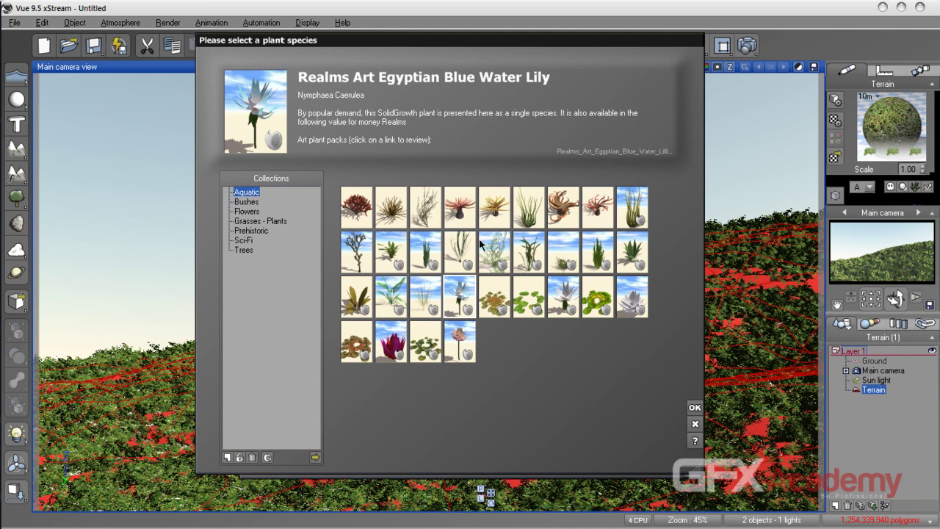
click(421, 218)
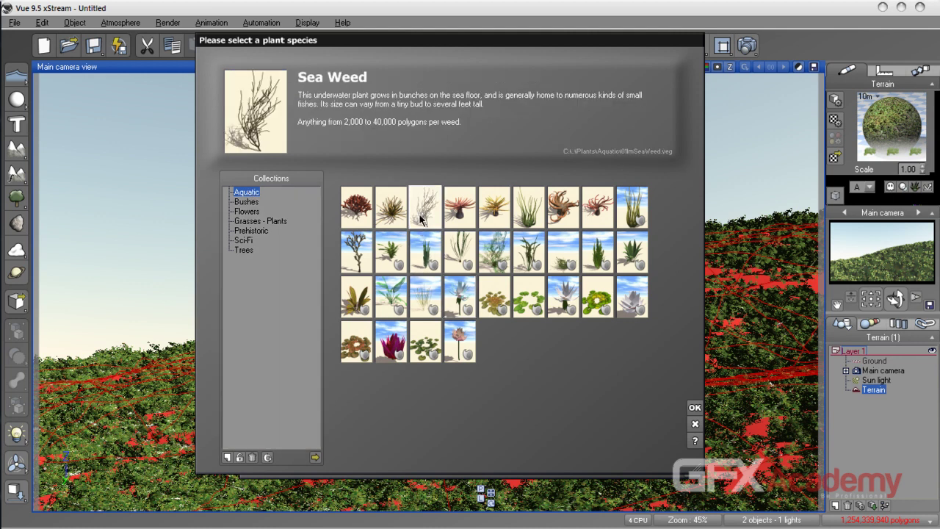
click(250, 249)
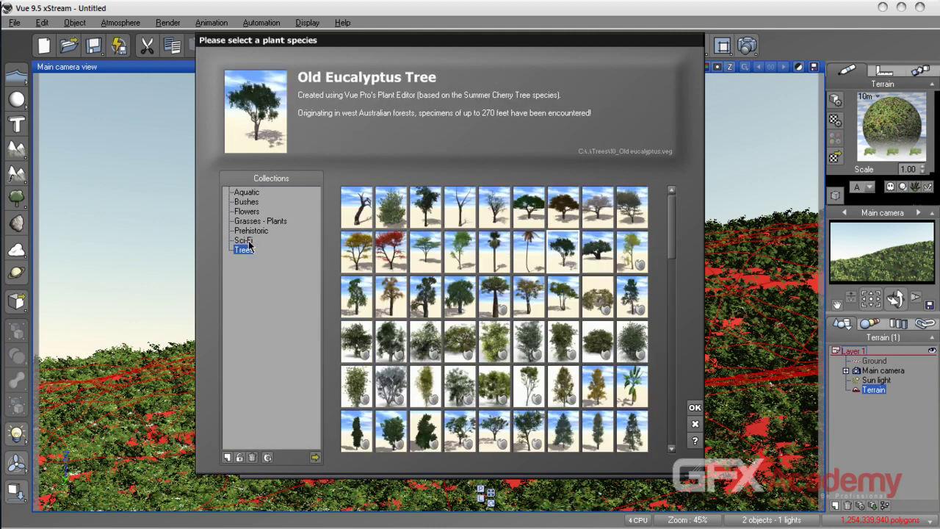
click(249, 240)
click(251, 231)
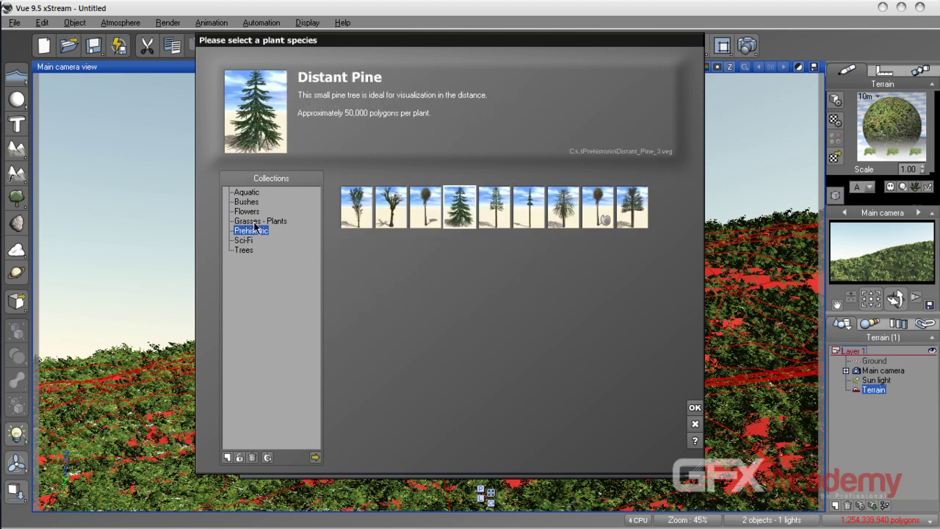
click(255, 222)
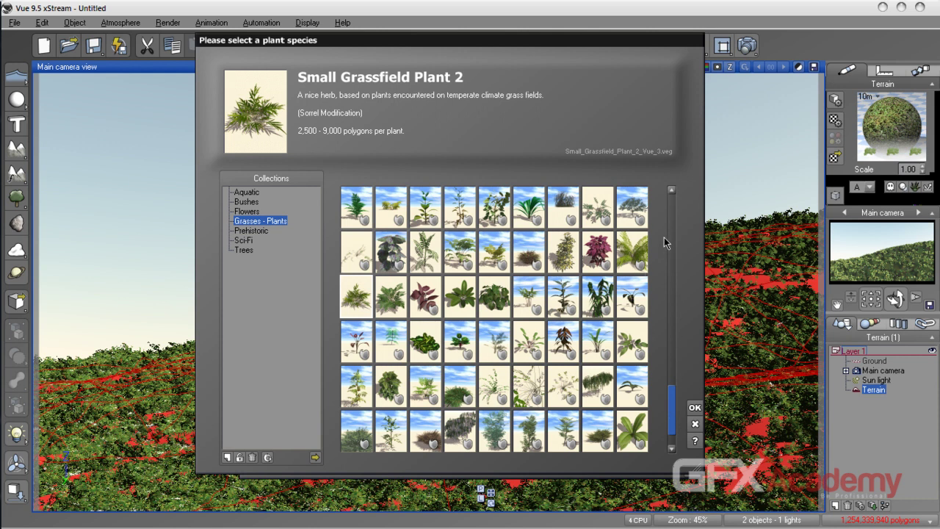
scroll(665, 257, up, 10)
click(441, 213)
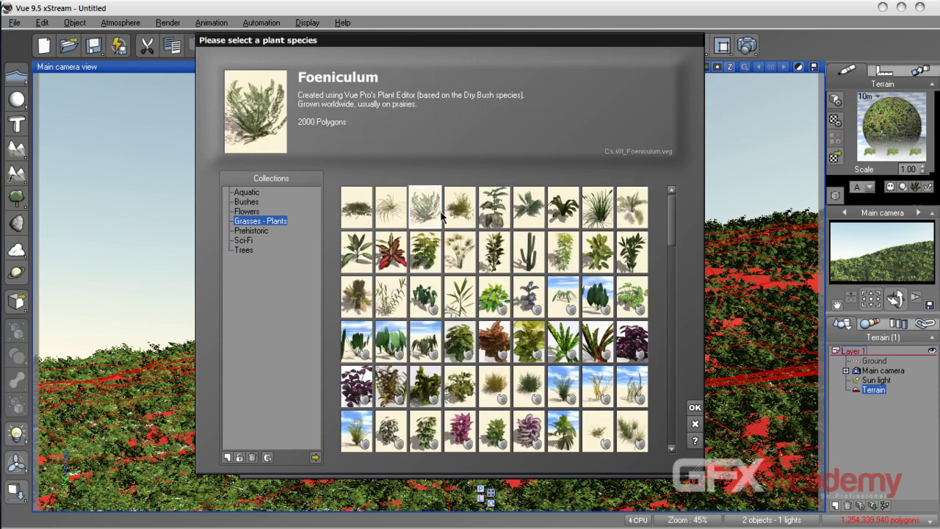
click(695, 407)
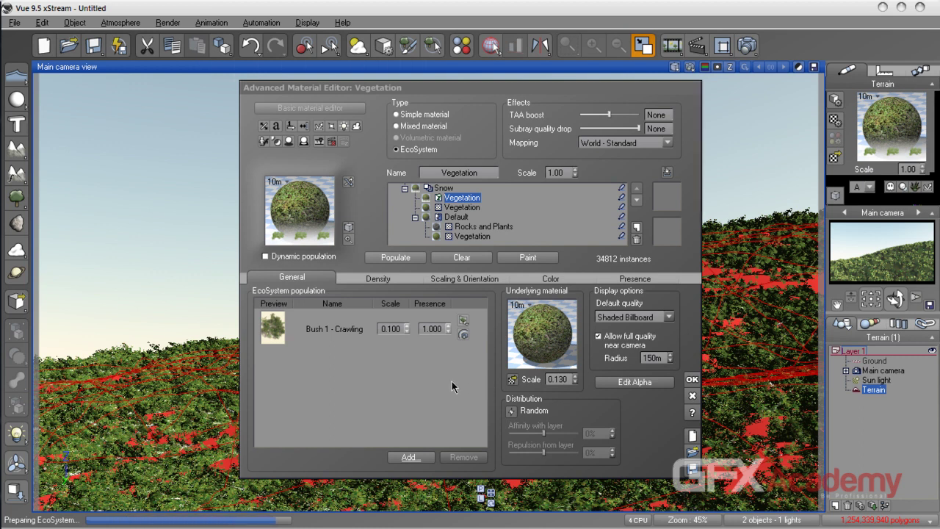
click(402, 258)
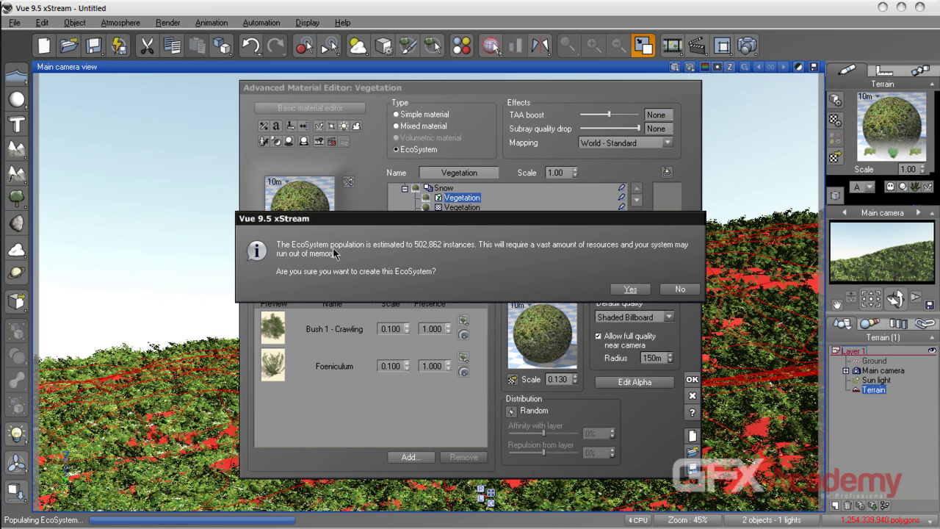
click(623, 289)
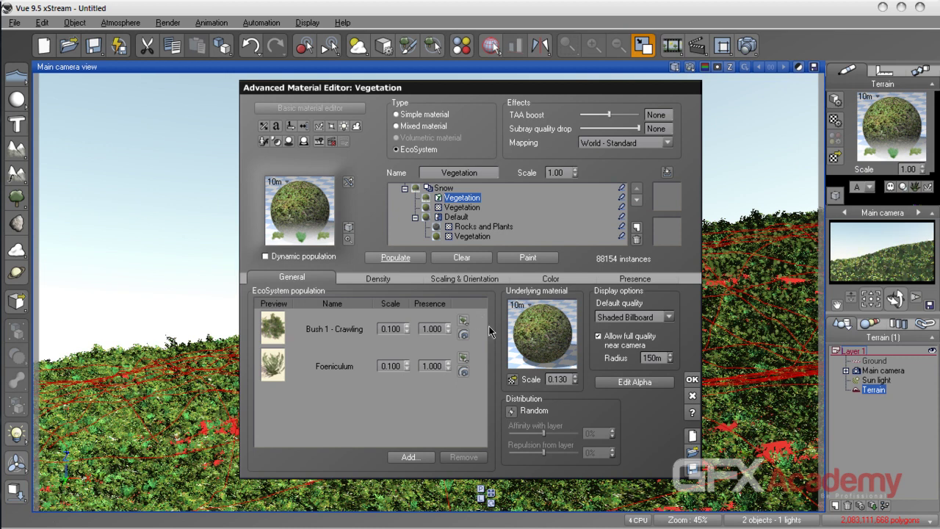
Step: Set the EcoSystem's overall density to 94%, repopulate the terrain and accept the material
click(378, 278)
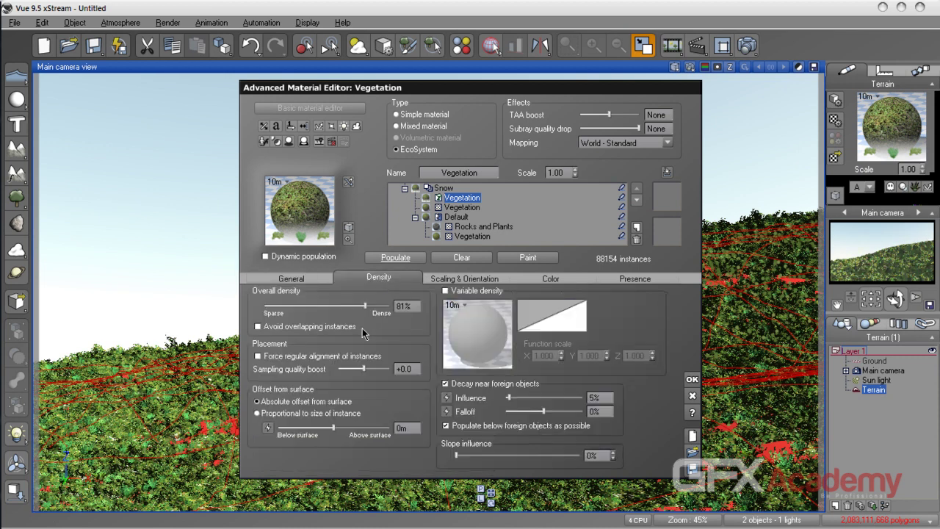
drag(369, 306, 381, 306)
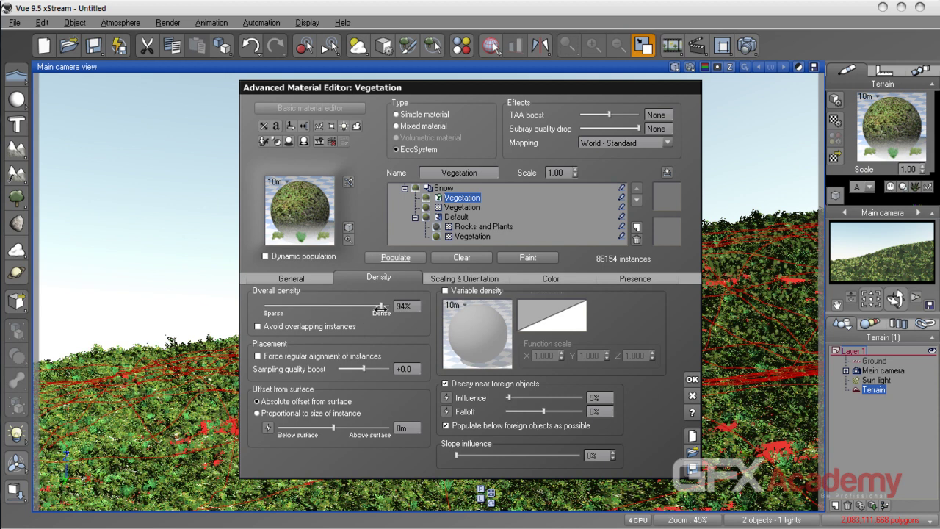
click(406, 259)
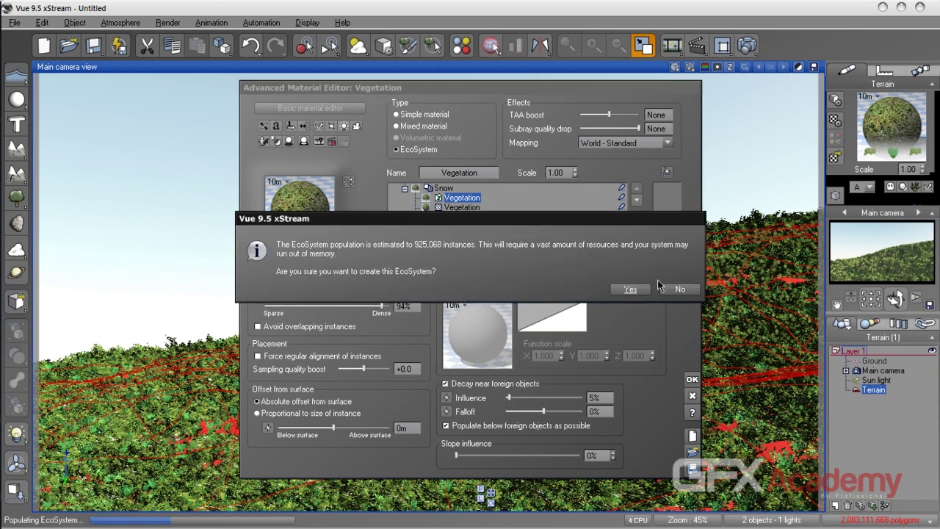
click(649, 293)
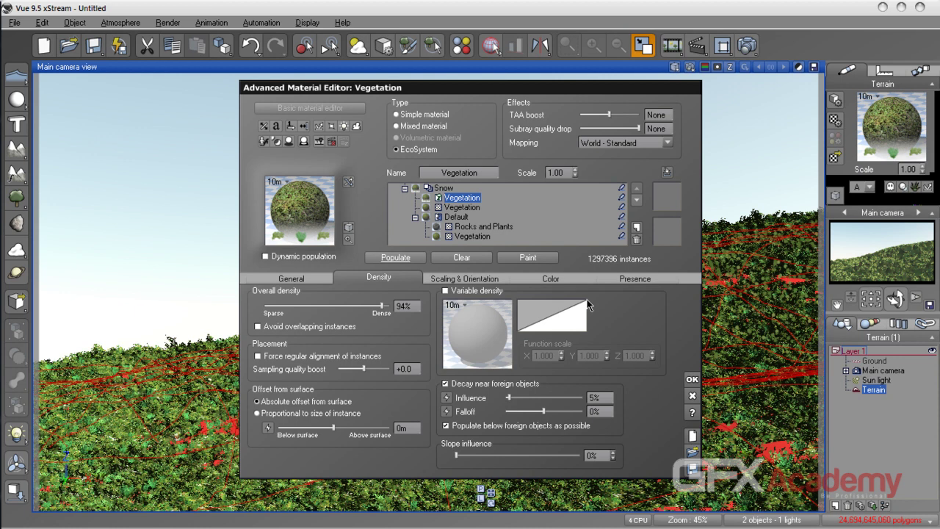
click(692, 379)
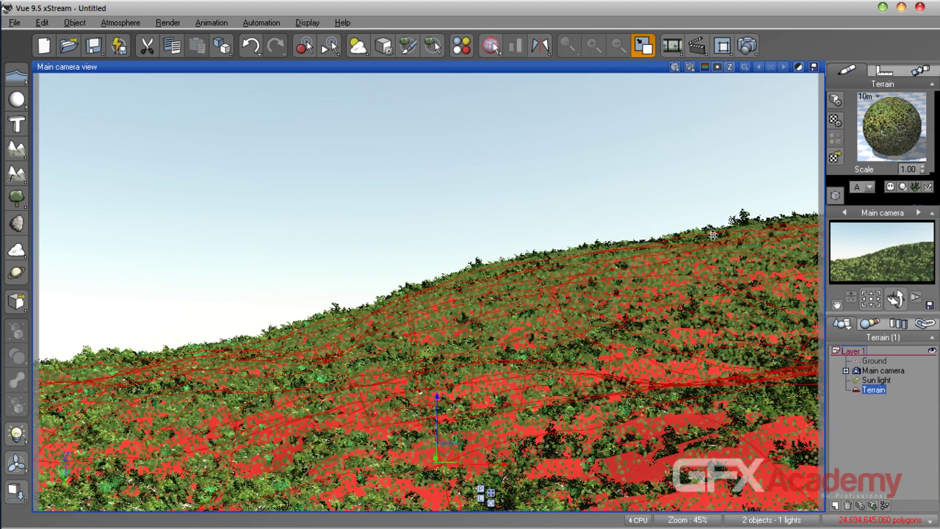
Step: Render the scene, apply post-processing color correction with density at +13%, and close the render display
click(748, 46)
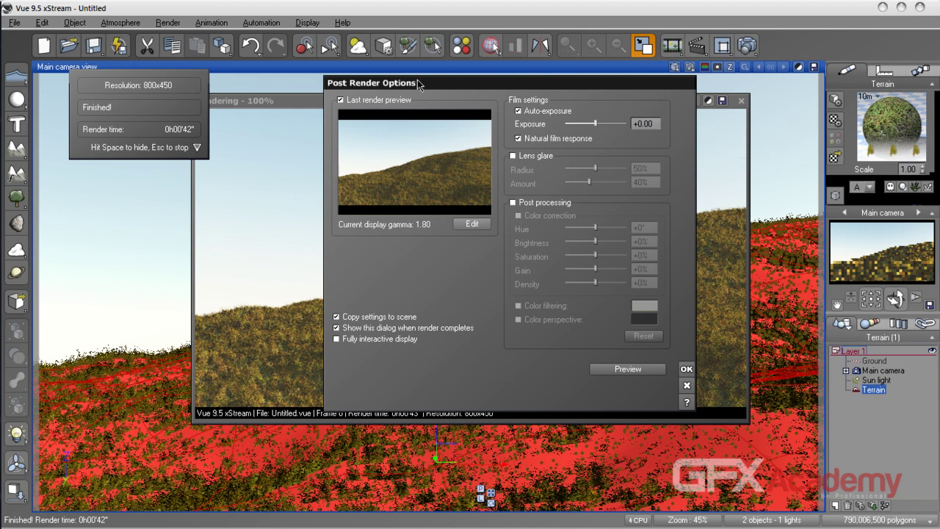
drag(420, 84, 515, 79)
click(651, 198)
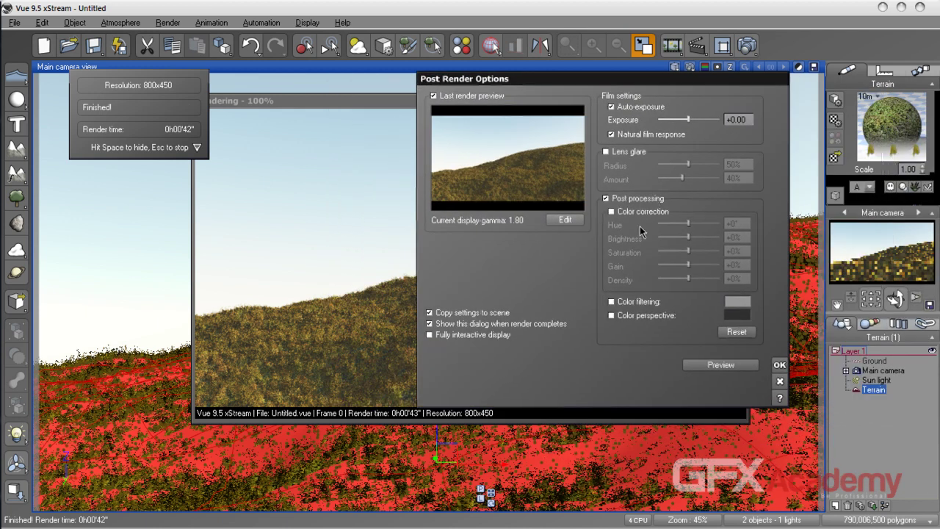
click(629, 213)
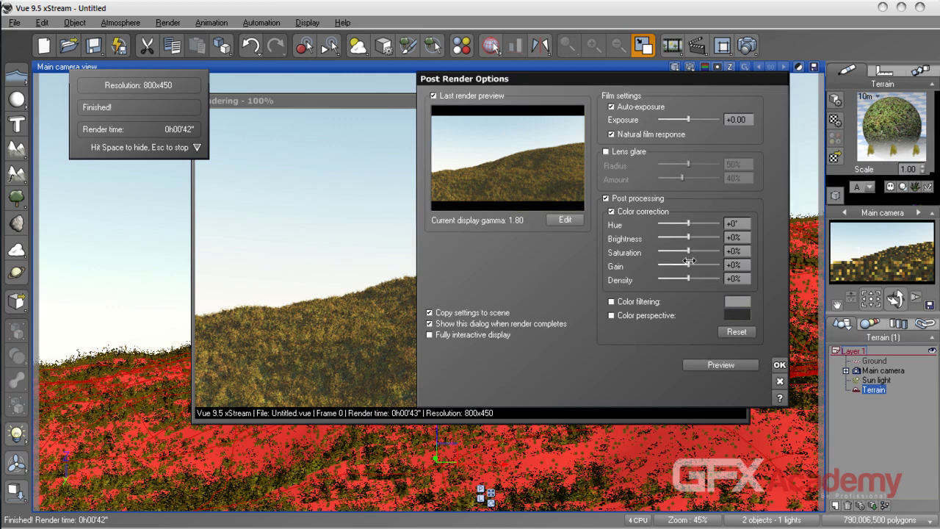
drag(688, 280, 691, 280)
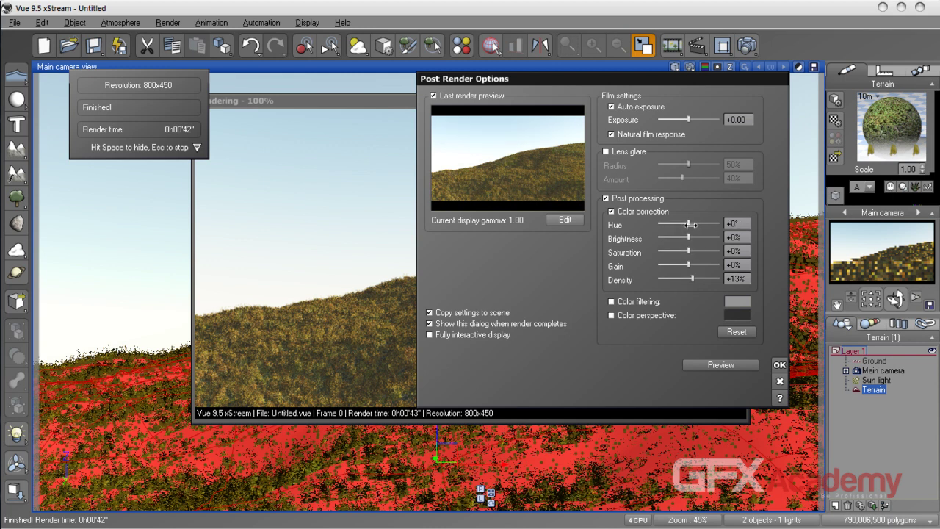
click(781, 364)
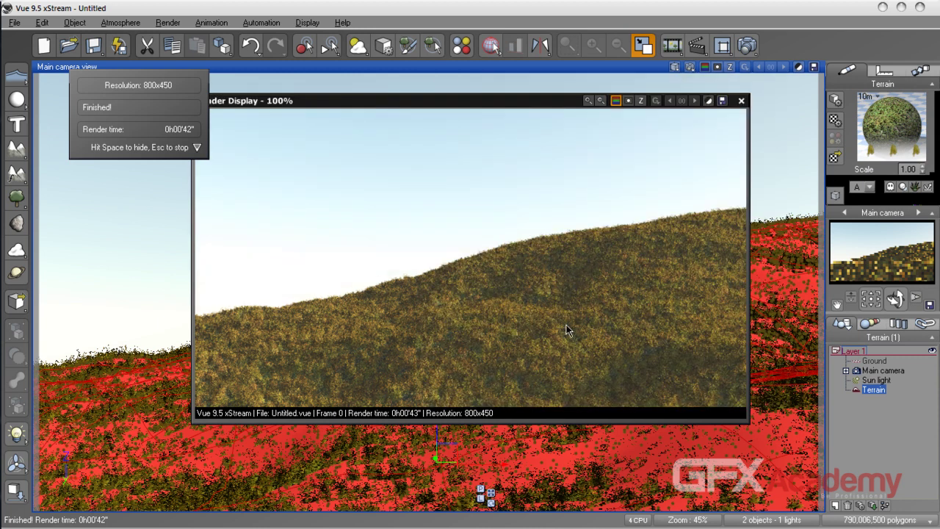
click(741, 102)
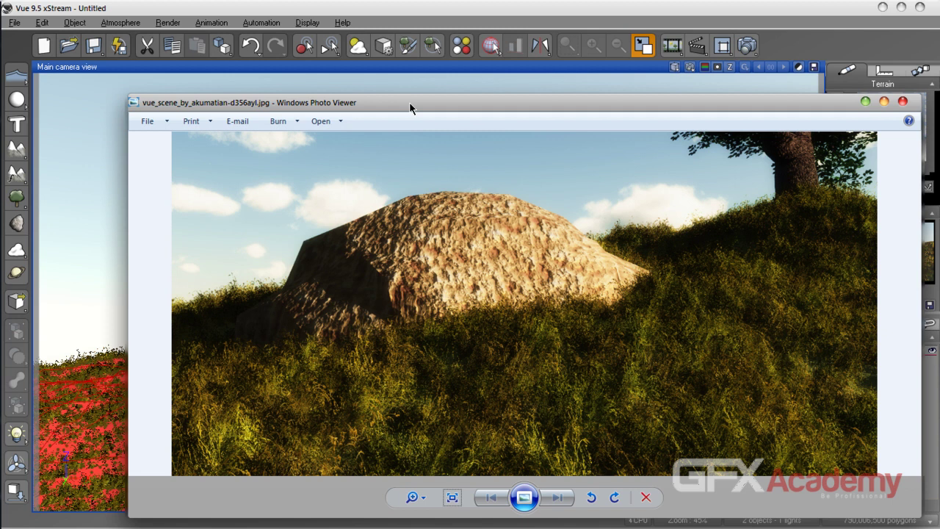
Step: Consult the reference picture and add a single Foeniculum plant to the scene
drag(409, 102, 676, 147)
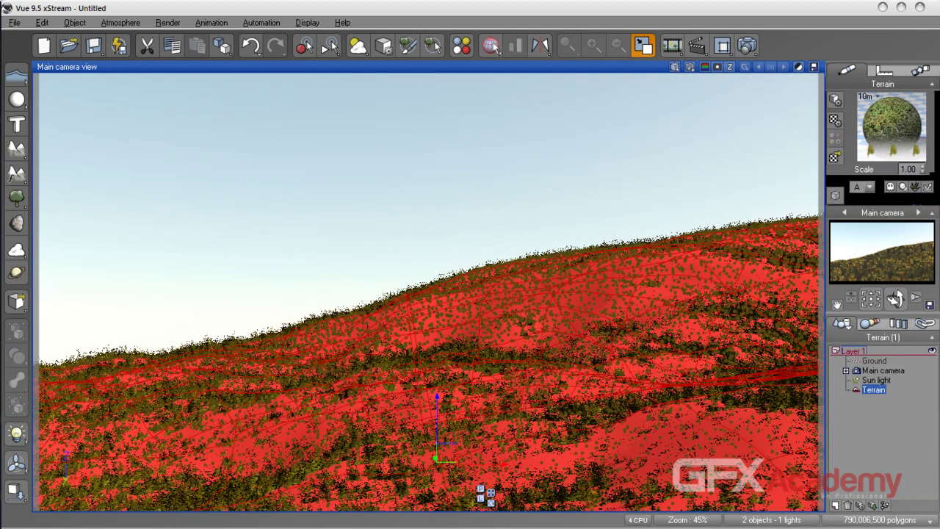
click(16, 197)
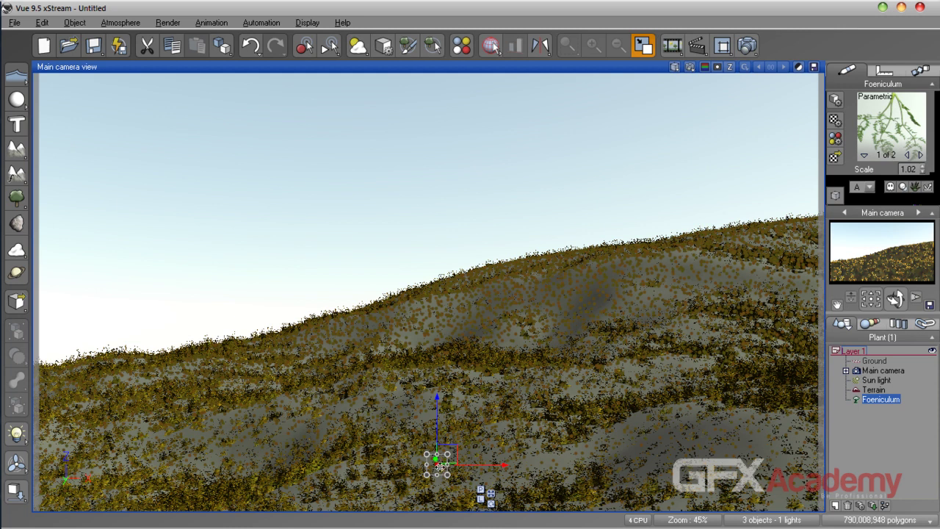
Step: Raise the Foeniculum plant to the hill's crest and enlarge it against the sky
double_click(584, 69)
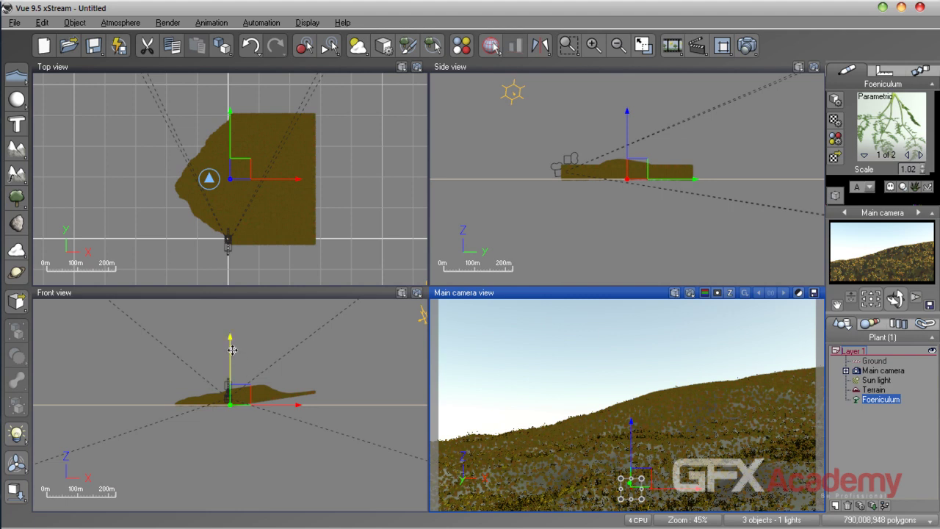
drag(230, 350, 232, 338)
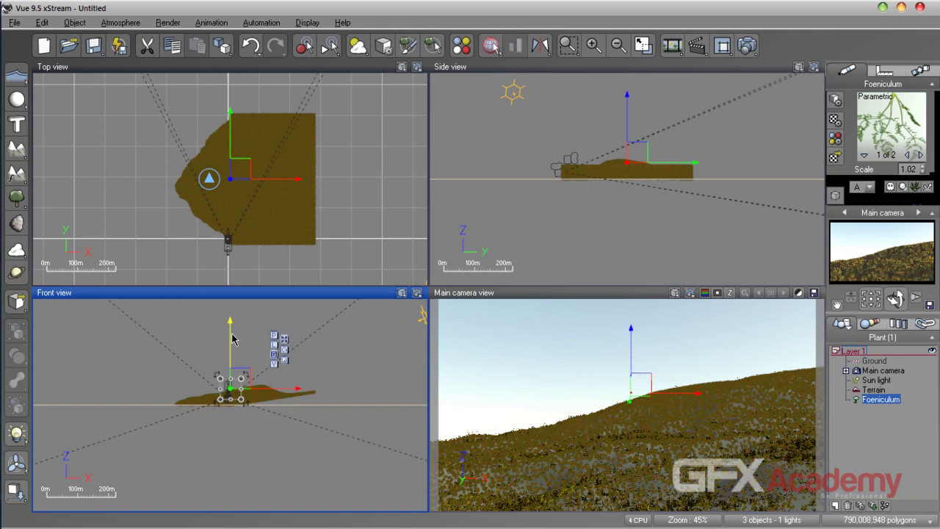
double_click(634, 294)
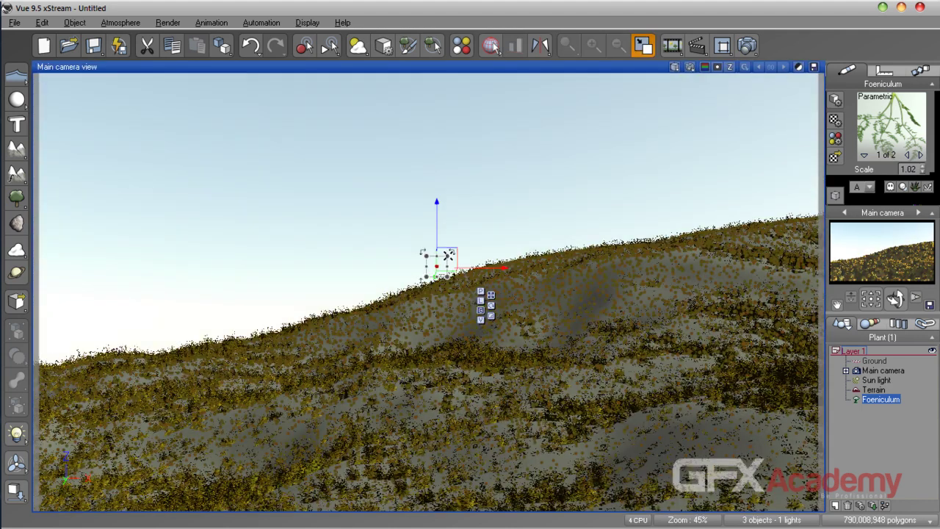
key(ctrl+z)
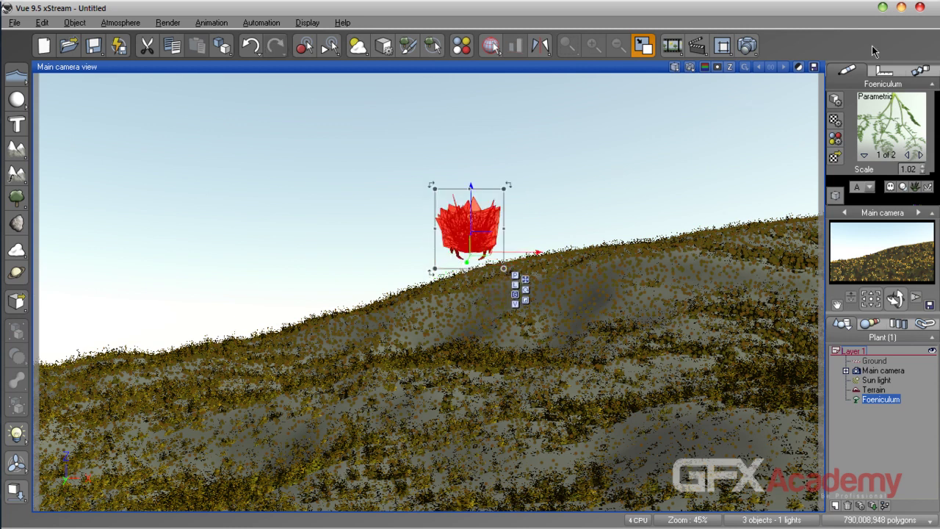
key(ctrl+y)
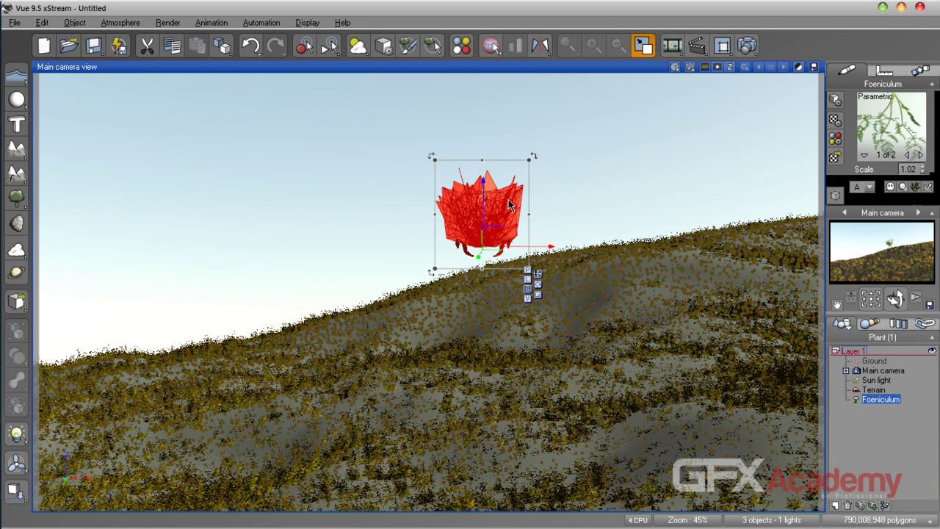
Step: Delete the single Foeniculum plant from the scene
click(879, 419)
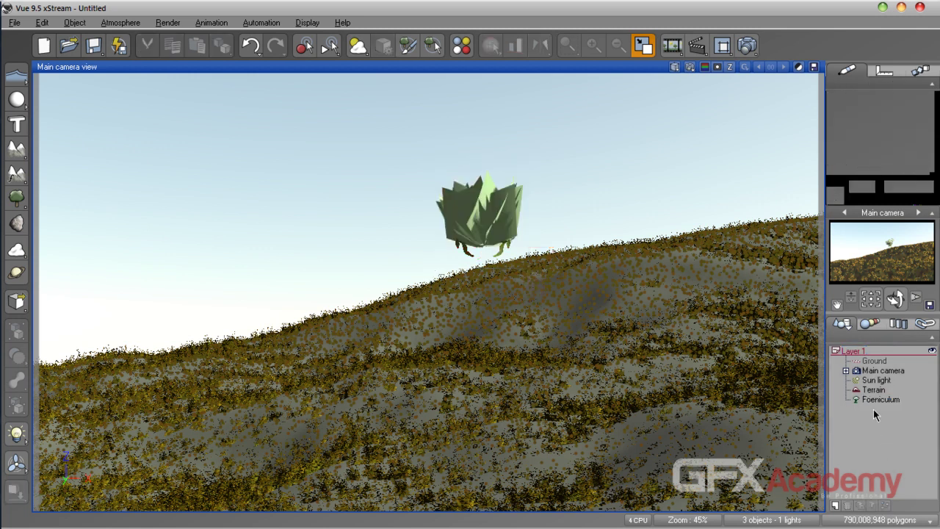
click(879, 399)
key(Delete)
Step: Add a Fall Cherry Tree from the Trees collection to the scene
click(16, 200)
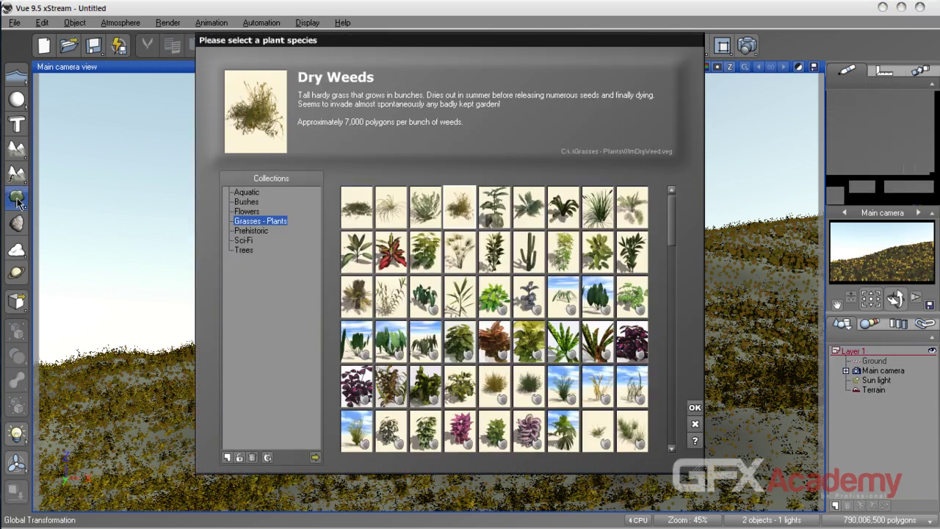
click(245, 250)
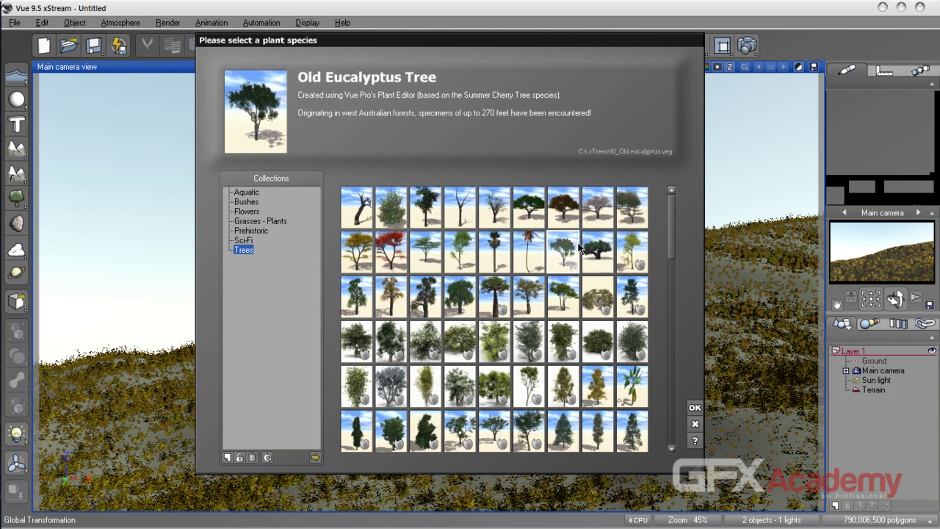
click(530, 205)
click(563, 210)
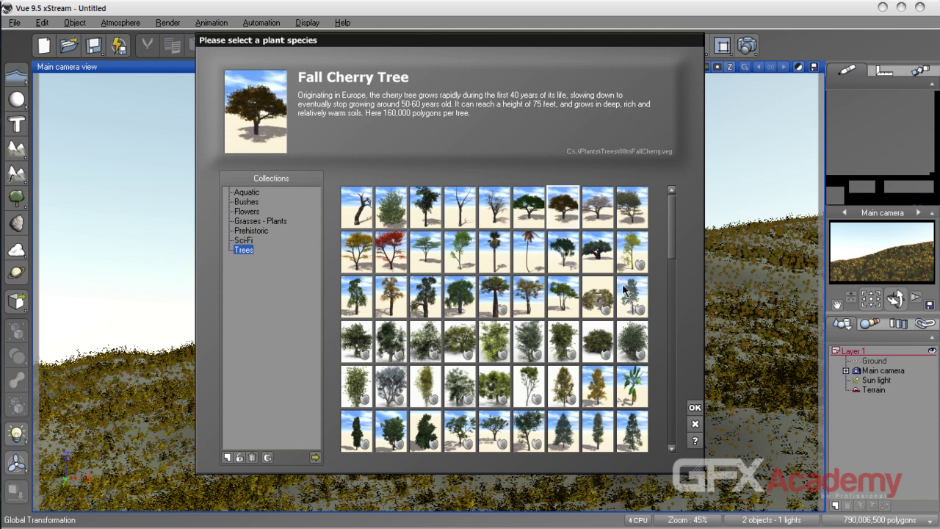
click(694, 408)
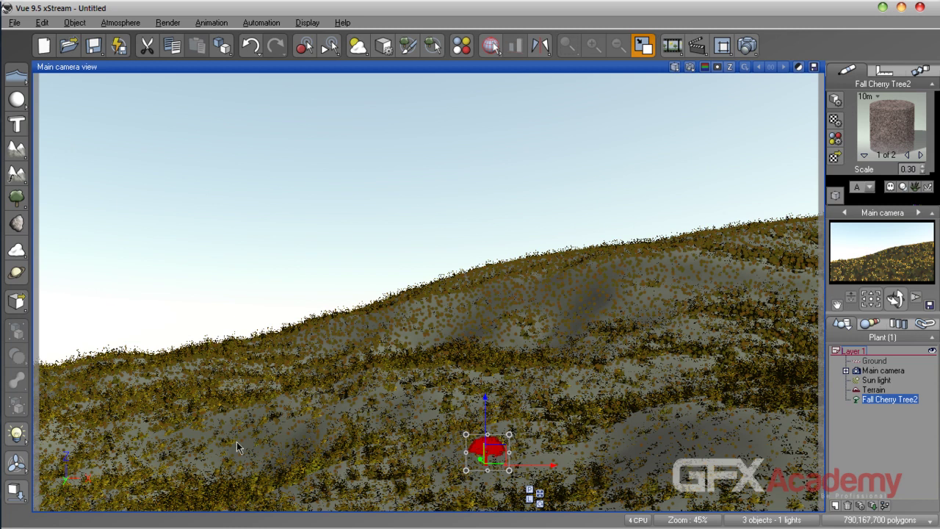
Step: Raise the cherry tree onto the hill, enlarge it and seat its trunk base on the ridge
double_click(631, 69)
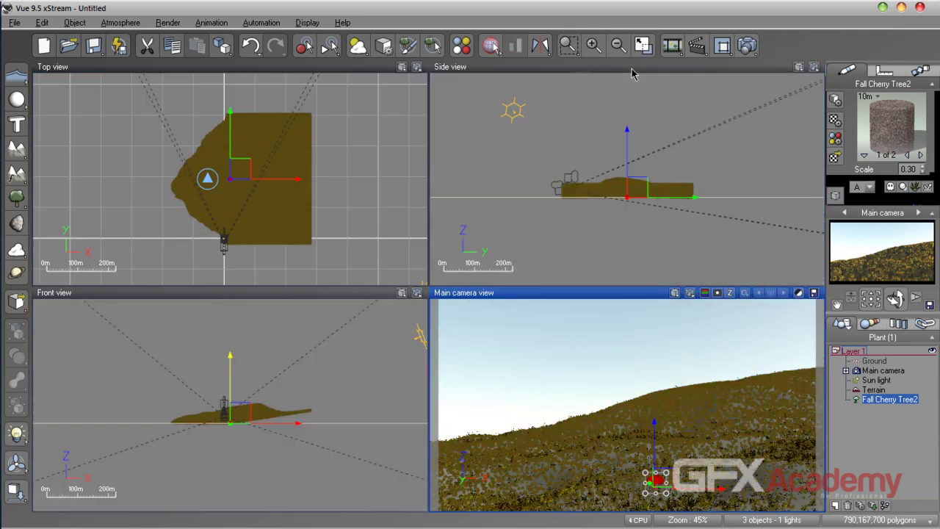
drag(654, 427, 649, 350)
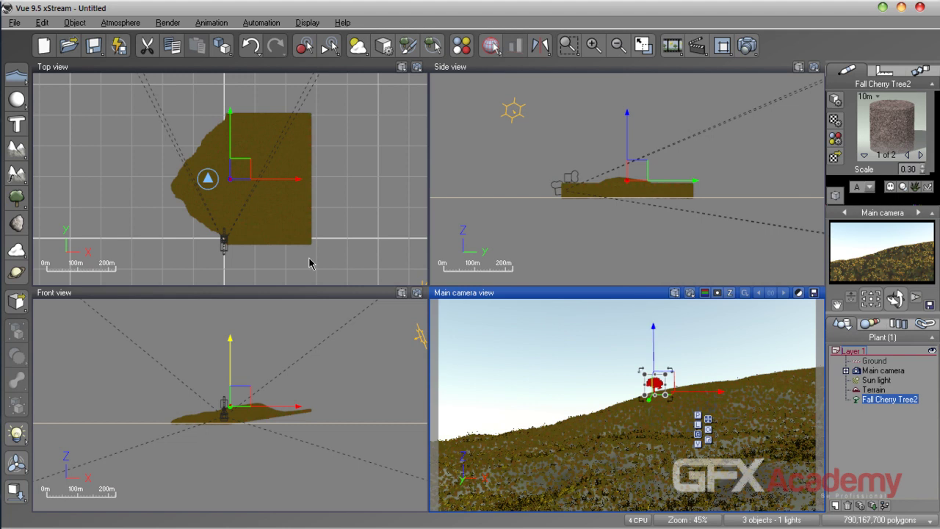
double_click(552, 294)
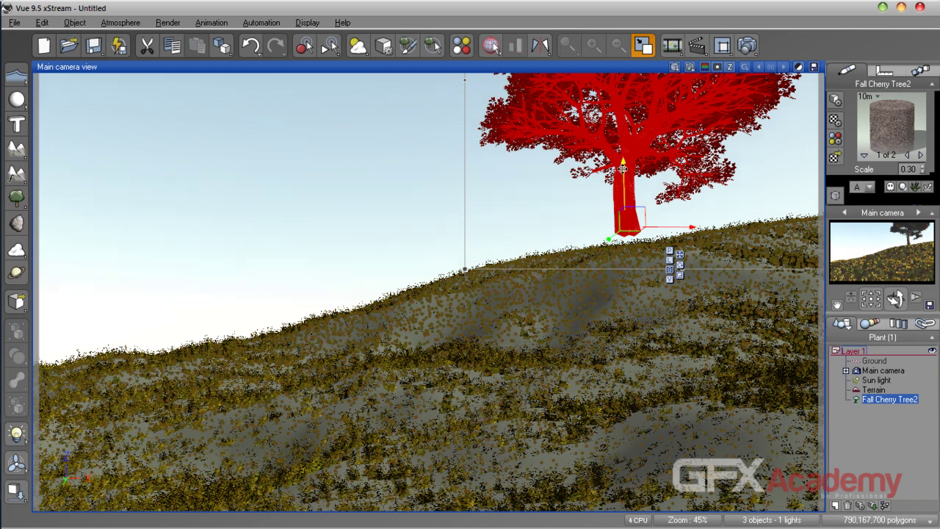
key(ctrl+z)
drag(623, 183, 625, 194)
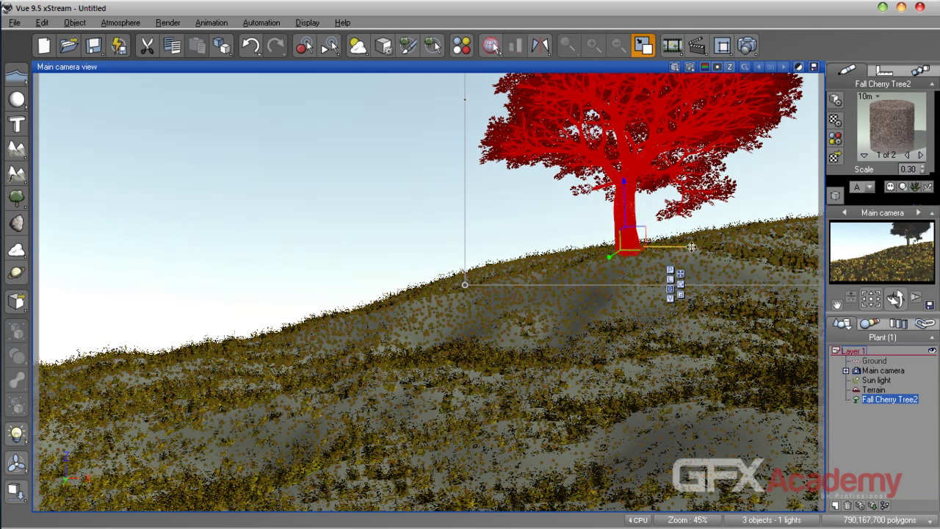
Step: Shift the cherry tree sideways up the ridge toward the image's edge, enlarging it slightly and tilting its trunk
drag(691, 247, 810, 247)
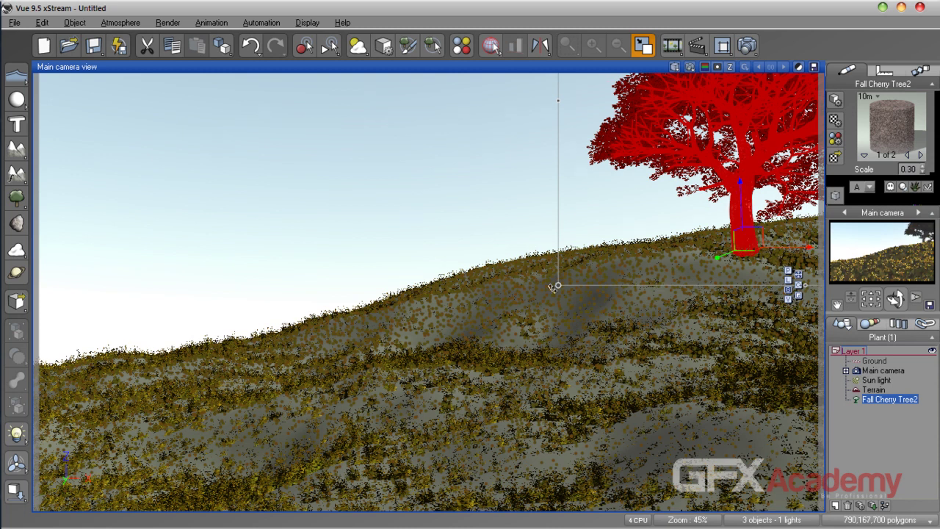
drag(550, 288, 566, 338)
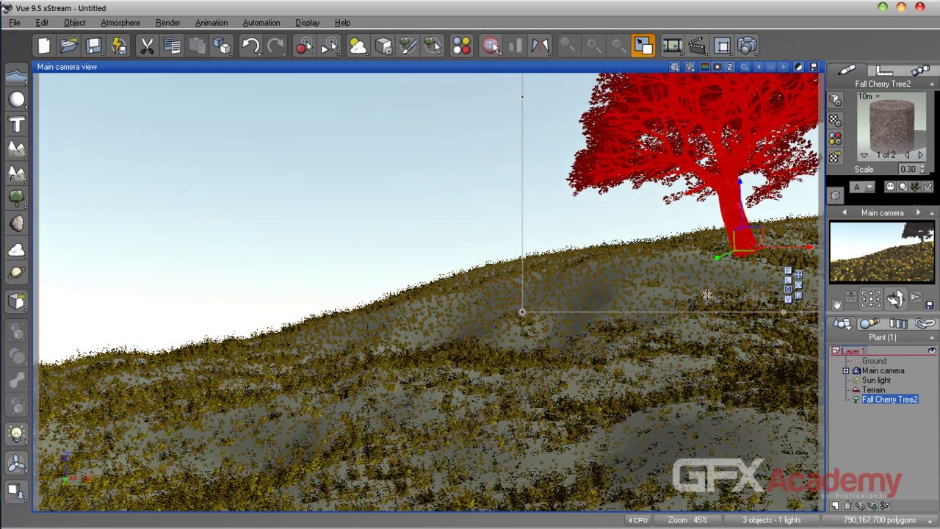
key(ctrl+z)
Step: Set the cherry tree's trunk length to +12, falloff +7, gnarl +10, diameter +10 and droop +5, and accept the plant
double_click(733, 203)
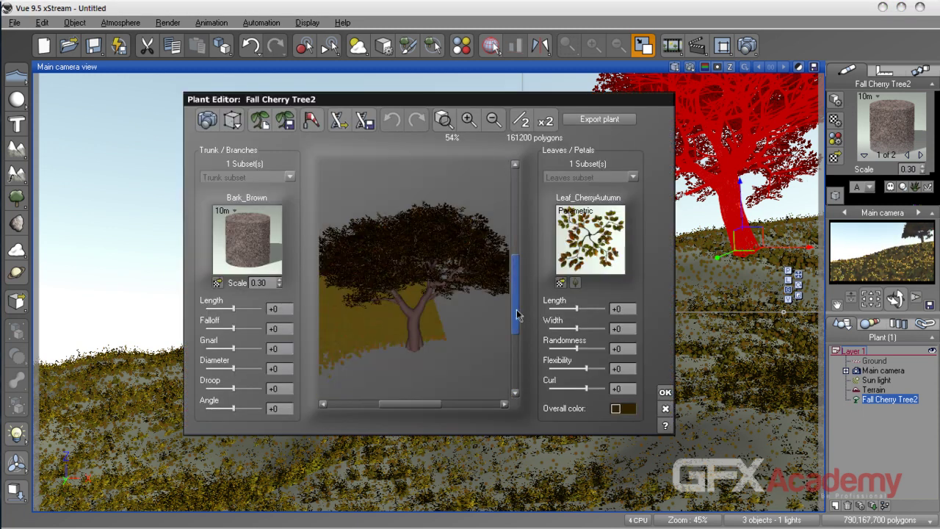
mouse_move(517, 314)
mouse_down()
mouse_move(514, 361)
mouse_move(516, 306)
mouse_move(515, 328)
mouse_up()
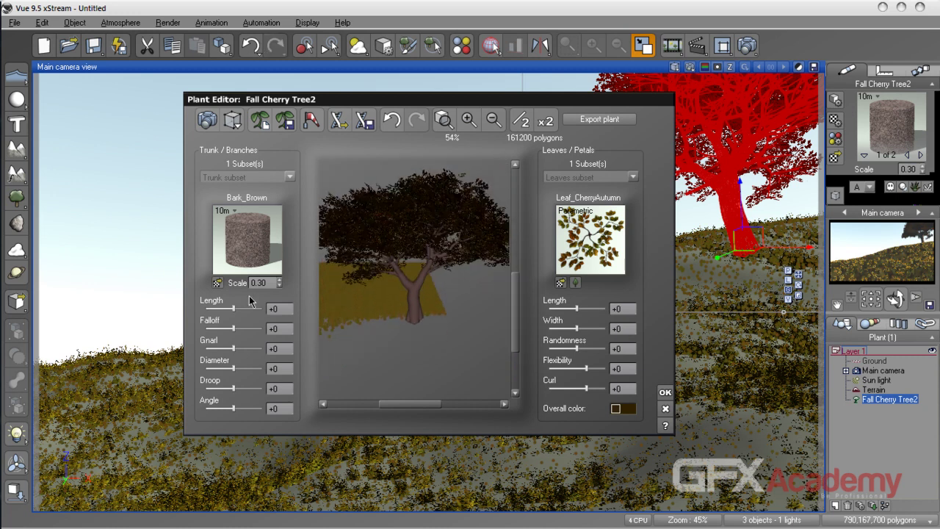
drag(231, 309, 234, 310)
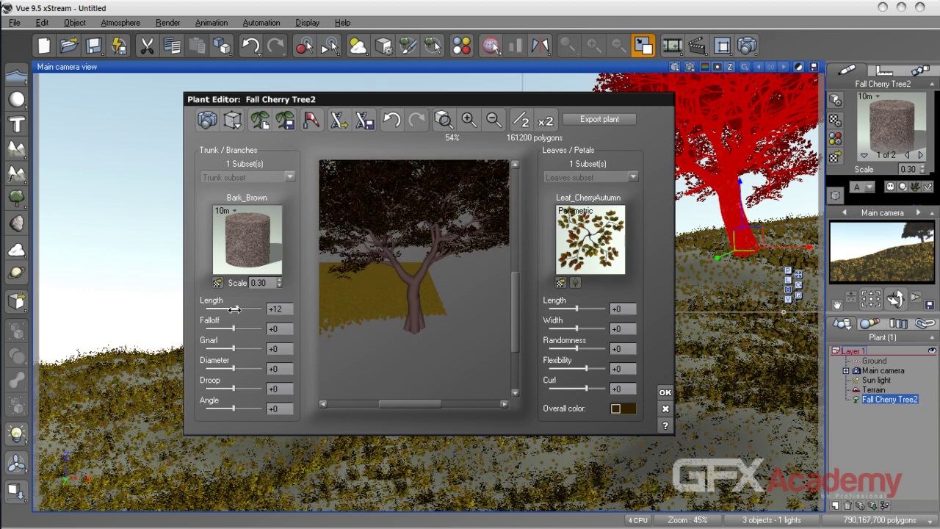
drag(232, 332, 234, 331)
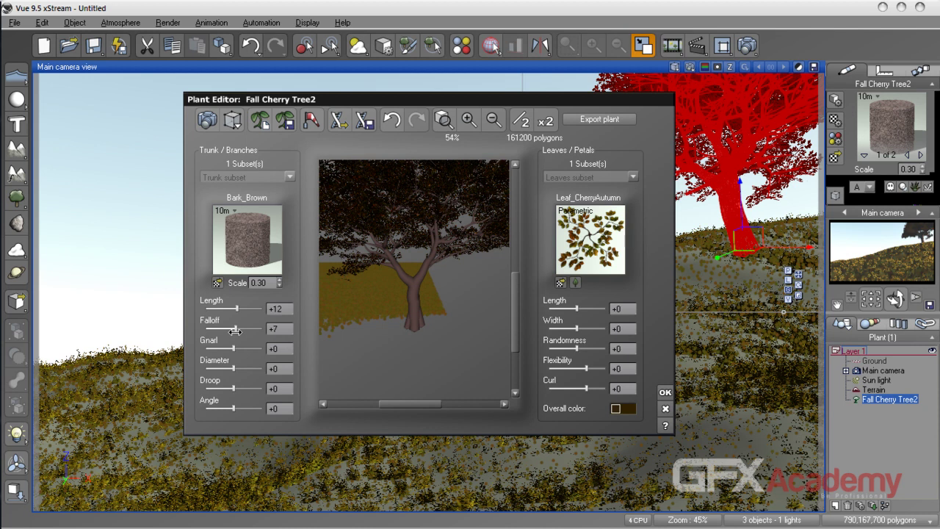
drag(233, 351, 236, 351)
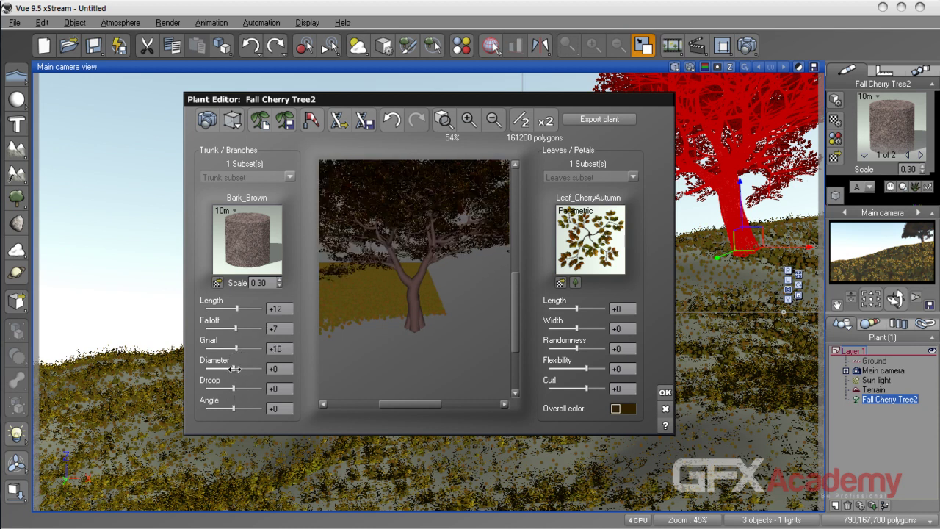
drag(235, 369, 234, 390)
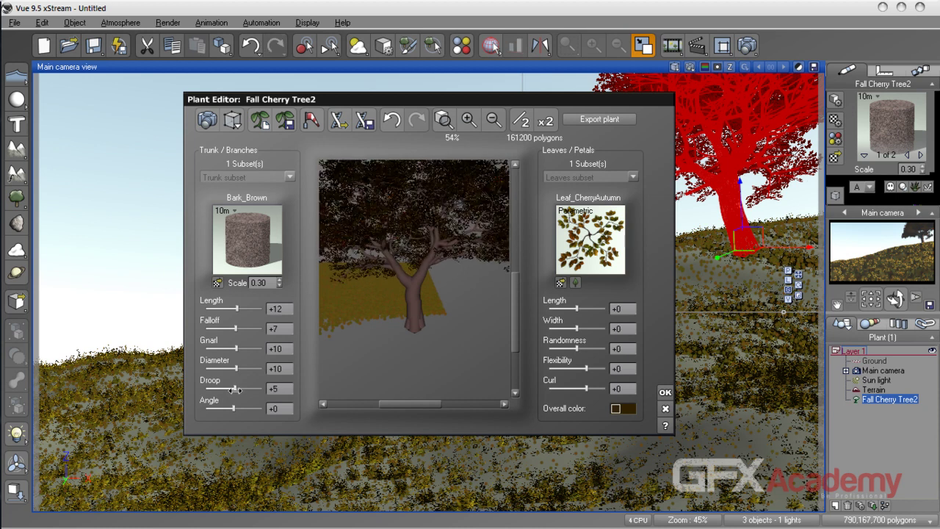
click(665, 392)
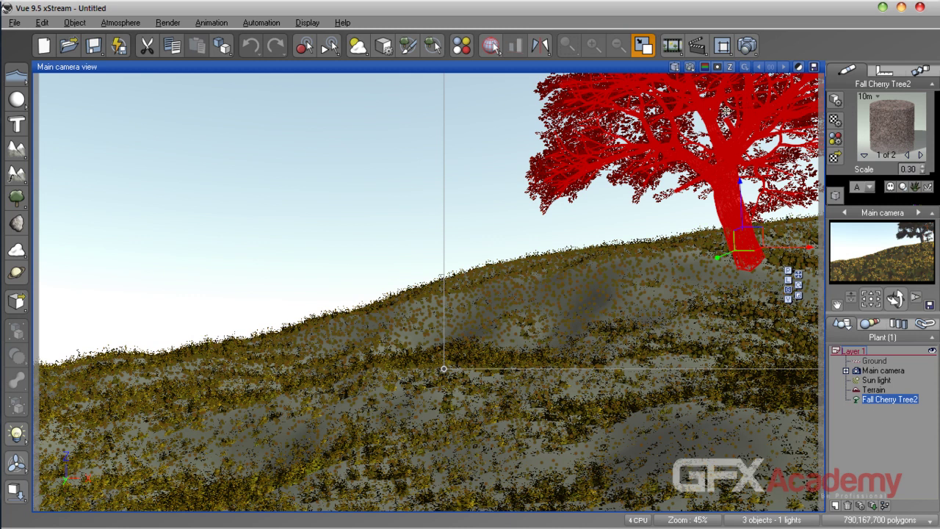
Step: Set the cherry tree's branch angle to +12 and its leaf length +12, width +7, randomness +10, flexibility +26 and curl +22, and accept
double_click(689, 157)
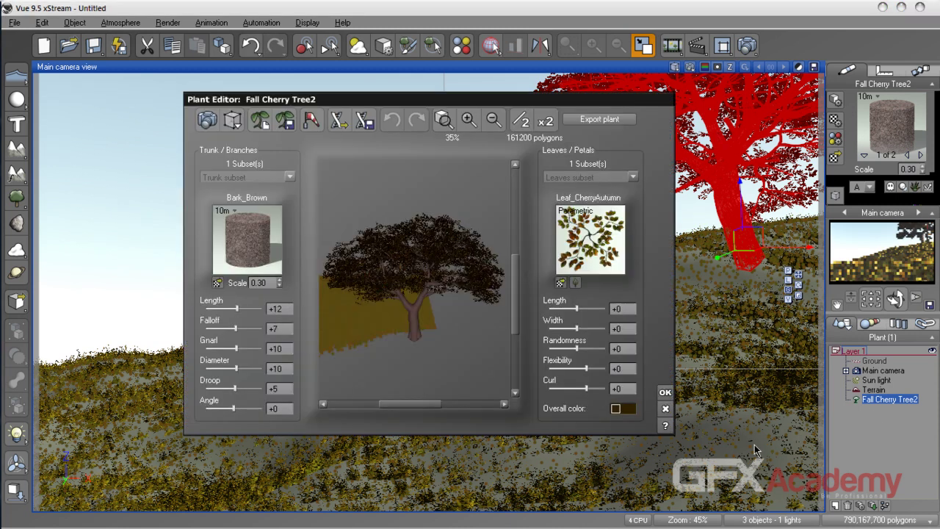
drag(587, 394, 589, 393)
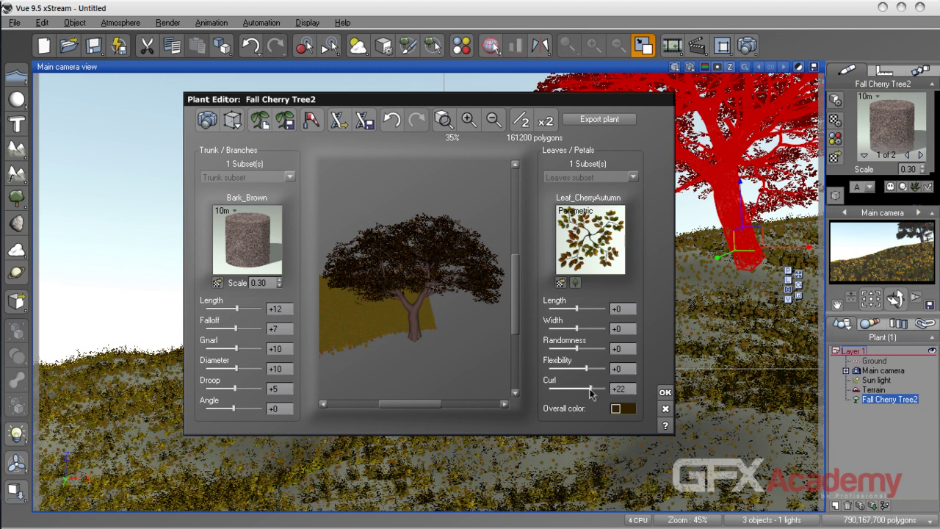
drag(234, 409, 236, 410)
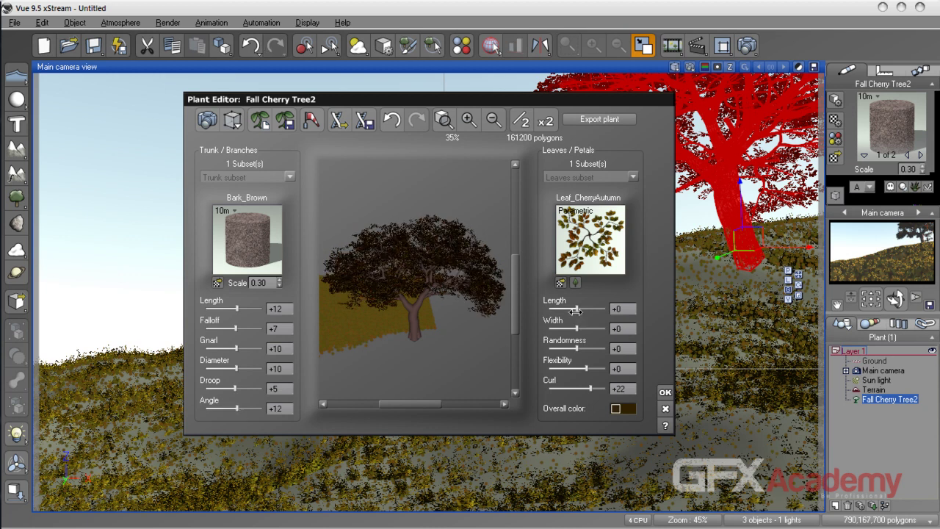
drag(576, 310, 581, 311)
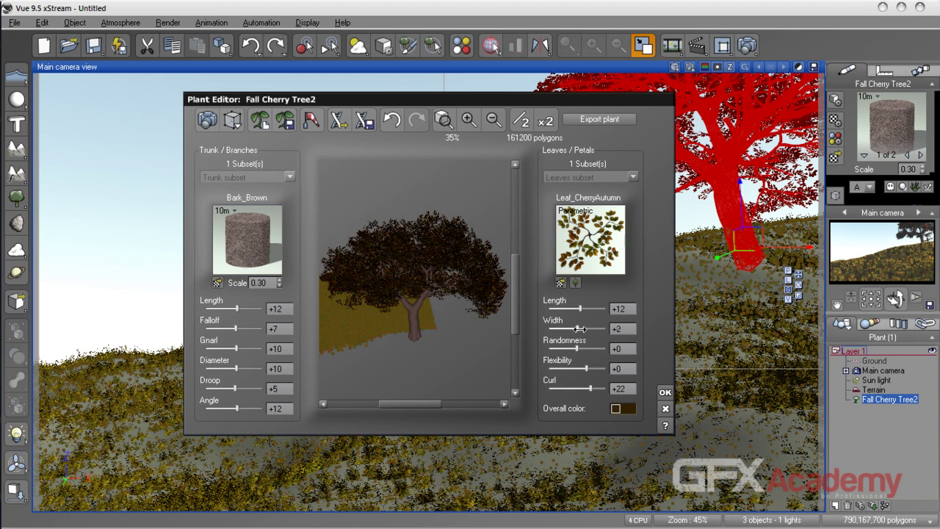
drag(577, 350, 590, 369)
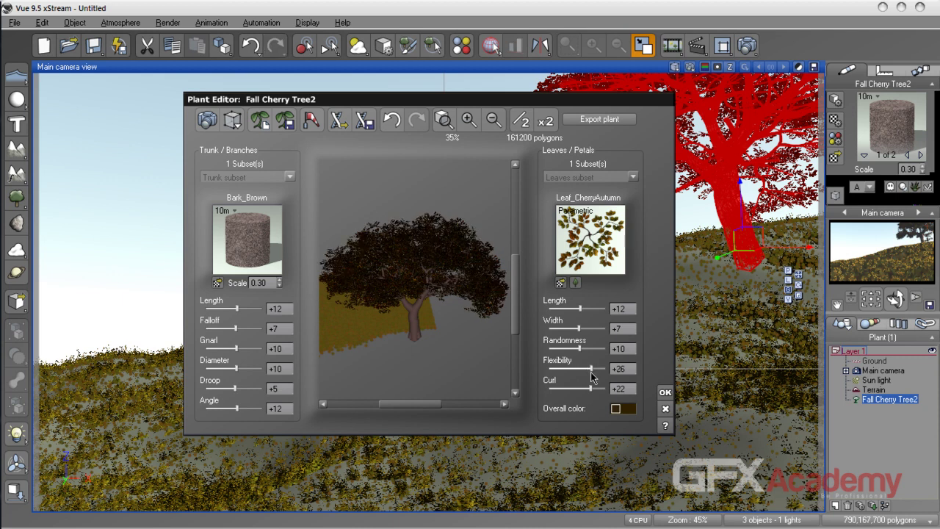
click(665, 392)
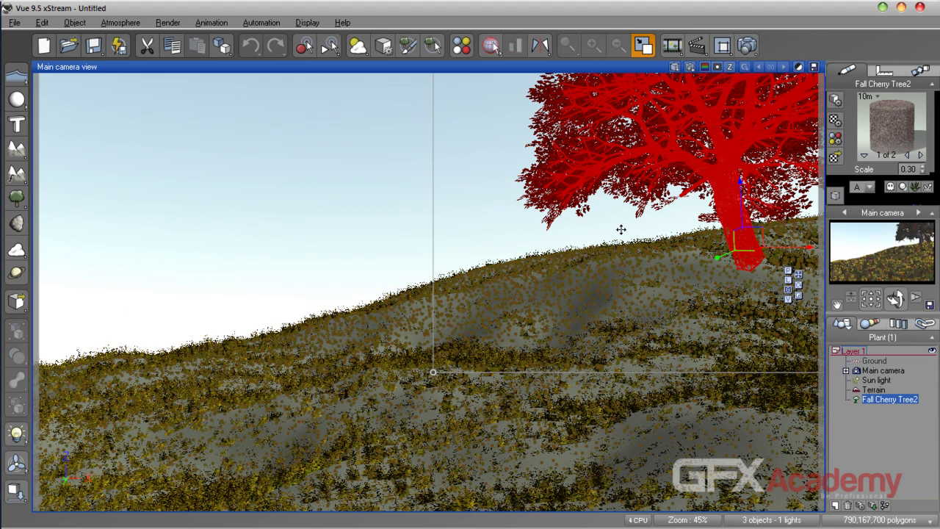
Step: Render the scene to check the cherry tree on the hill, close the render display and deselect the tree
click(749, 46)
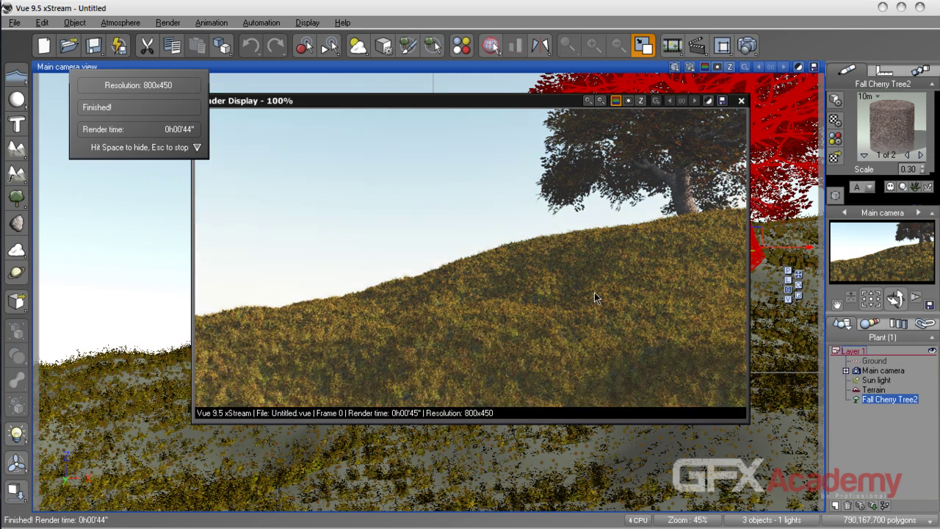
click(742, 101)
click(741, 101)
click(859, 459)
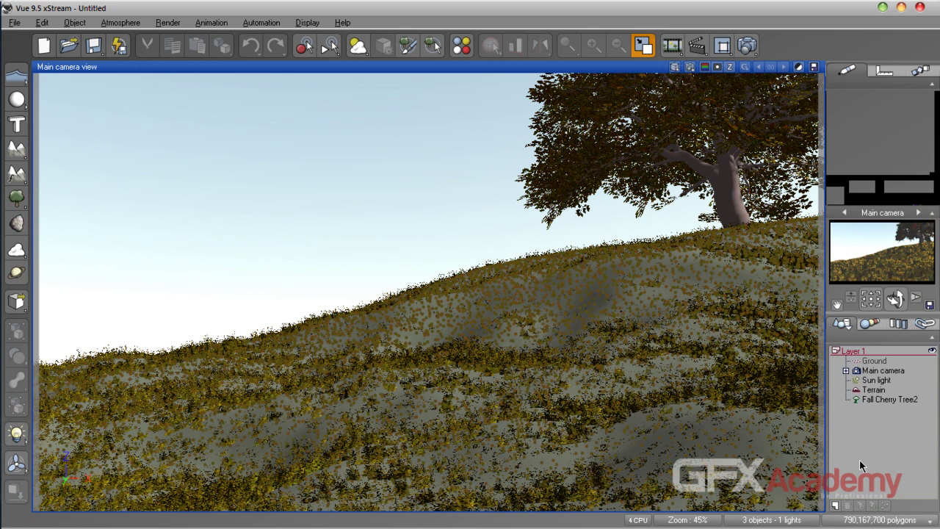
Step: Add a sphere to the scene and shift it sideways along the X axis, away from the cherry tree toward the hill's lower slope
click(17, 100)
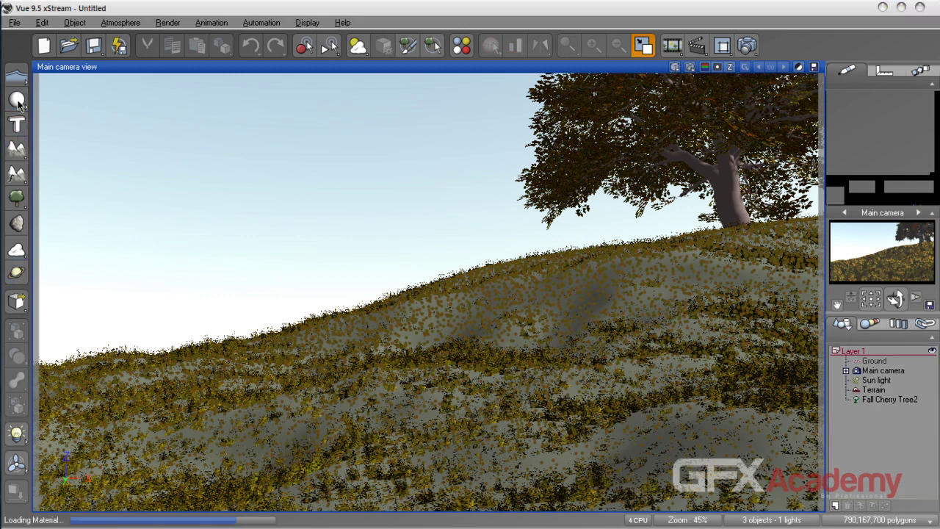
drag(495, 259, 643, 356)
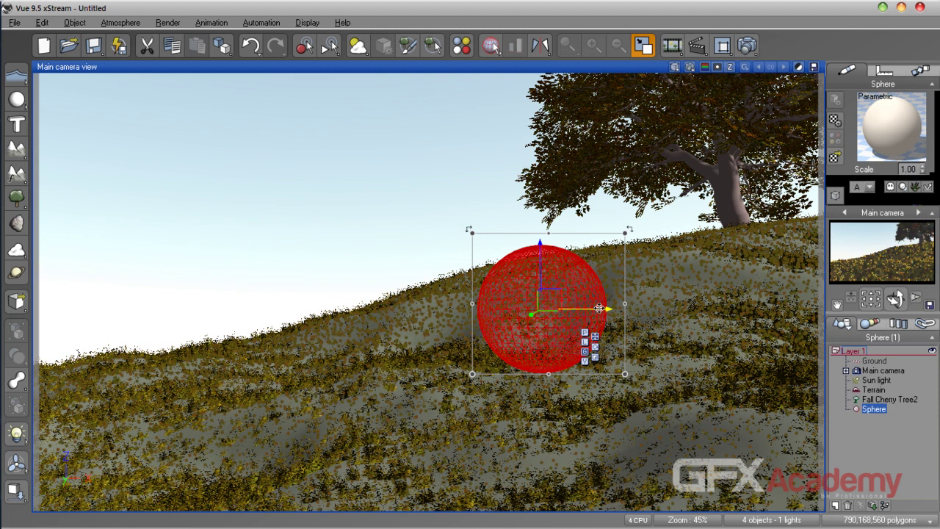
drag(600, 309, 265, 327)
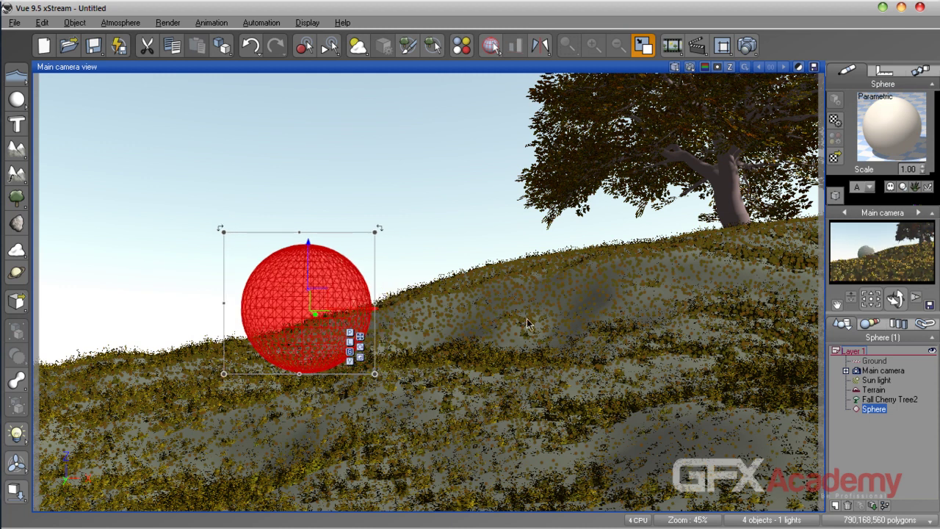
Step: Bring the sphere closer to the camera and sink it partly into the hill, at about X -13.7 m, Y 97.7 m, Z 26.7 m
double_click(558, 71)
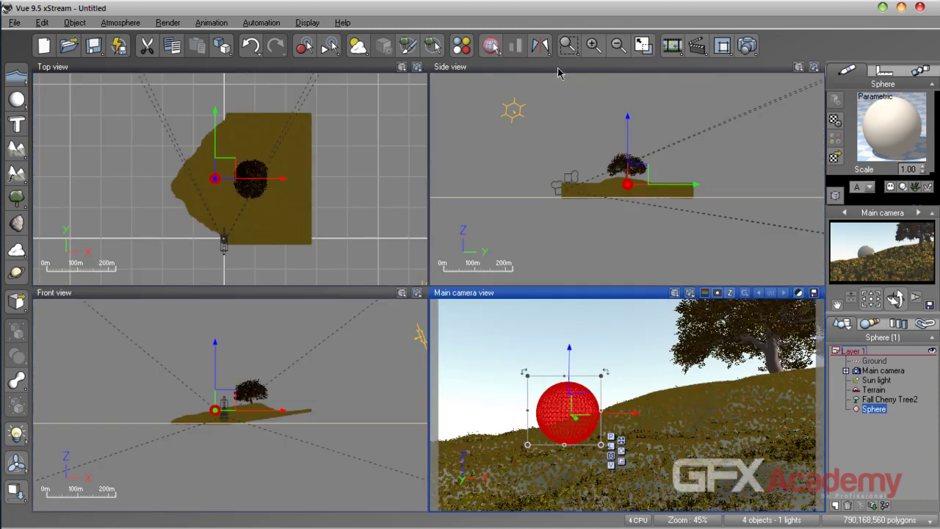
drag(216, 139, 217, 169)
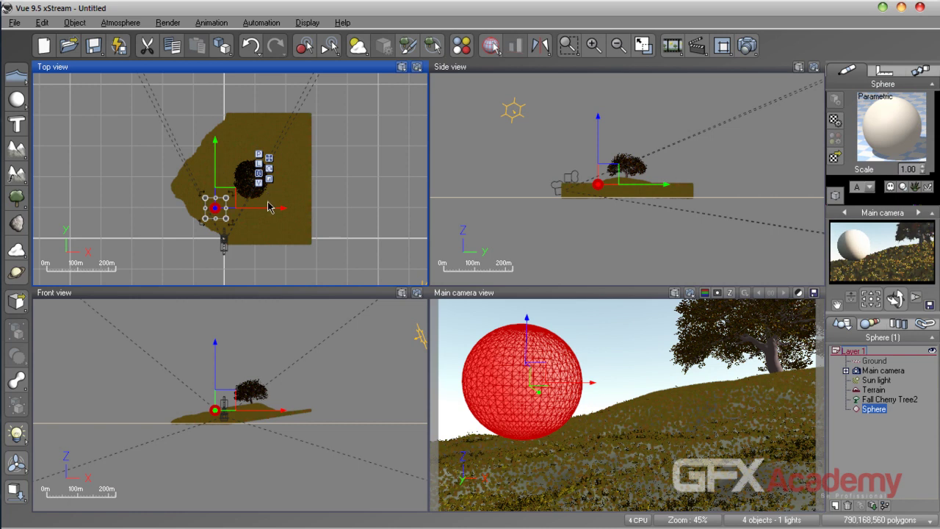
drag(267, 214, 271, 214)
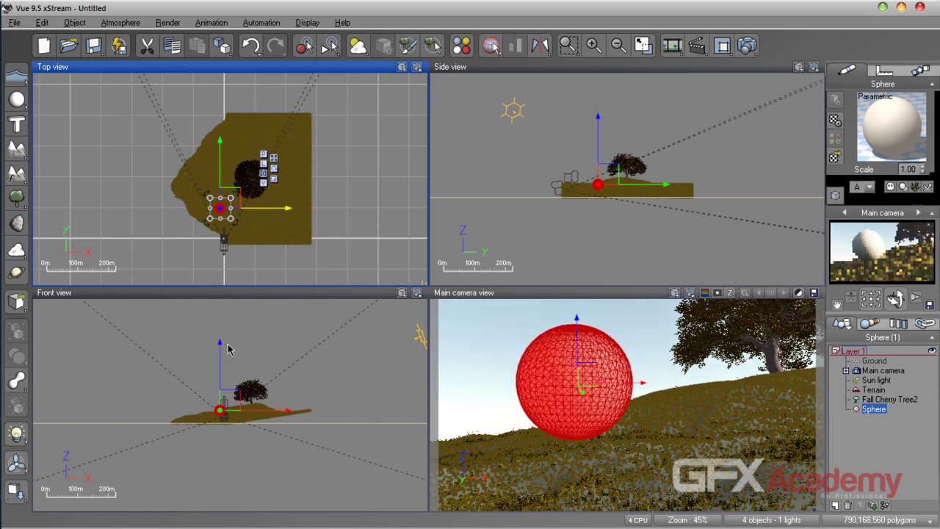
drag(596, 158, 597, 155)
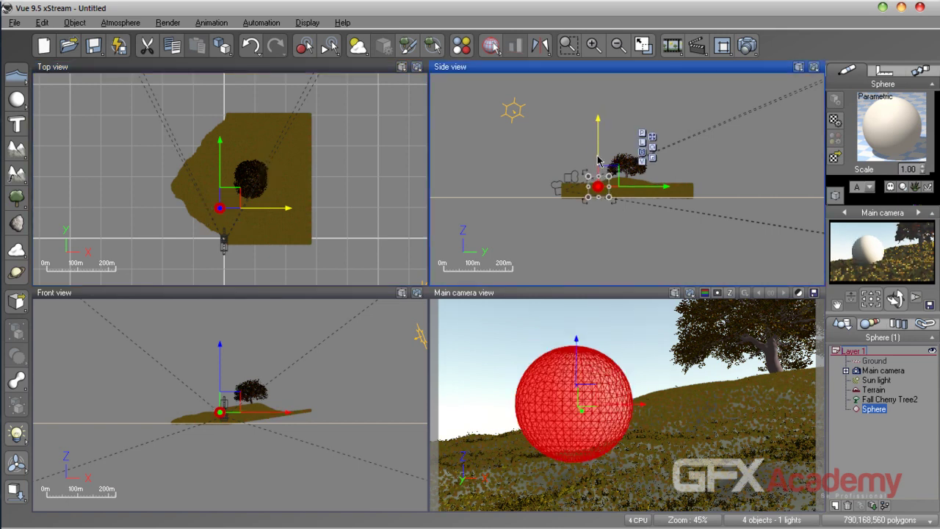
drag(597, 149, 598, 157)
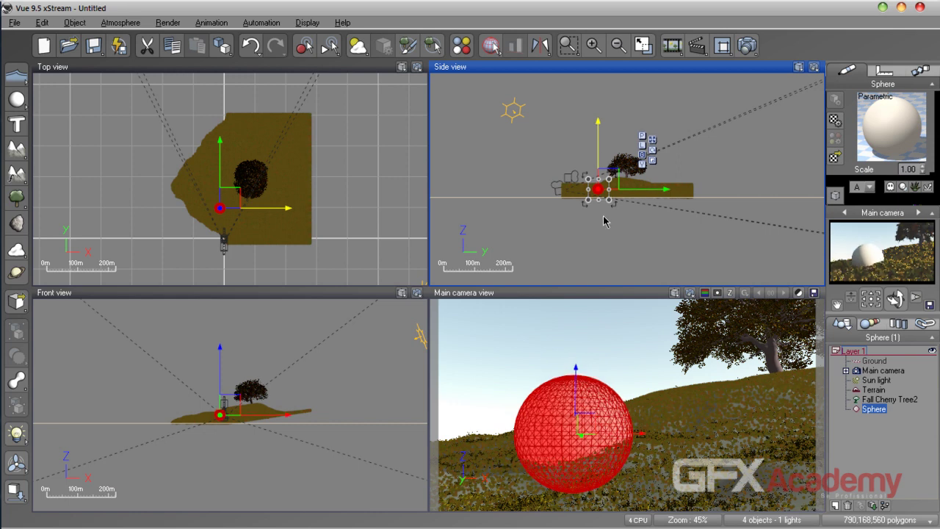
key(F7)
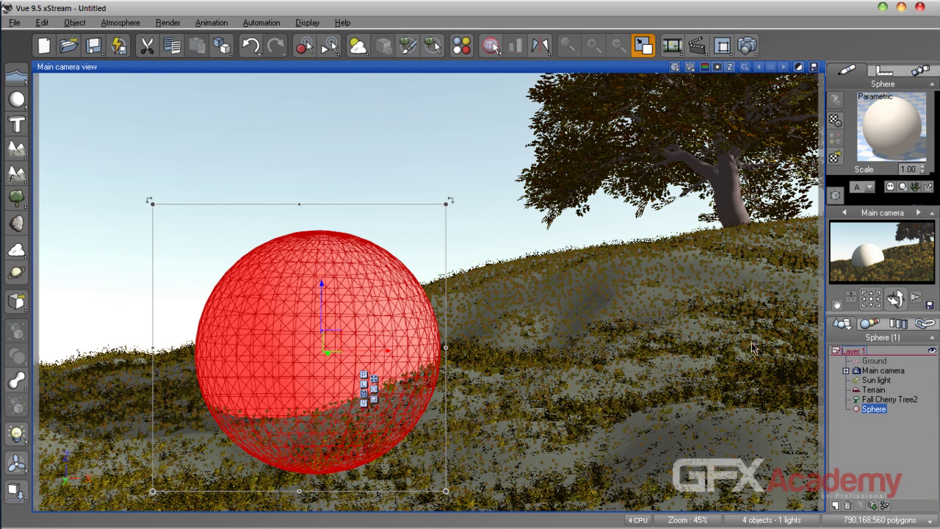
Step: Open the numeric position settings of the sphere
click(870, 409)
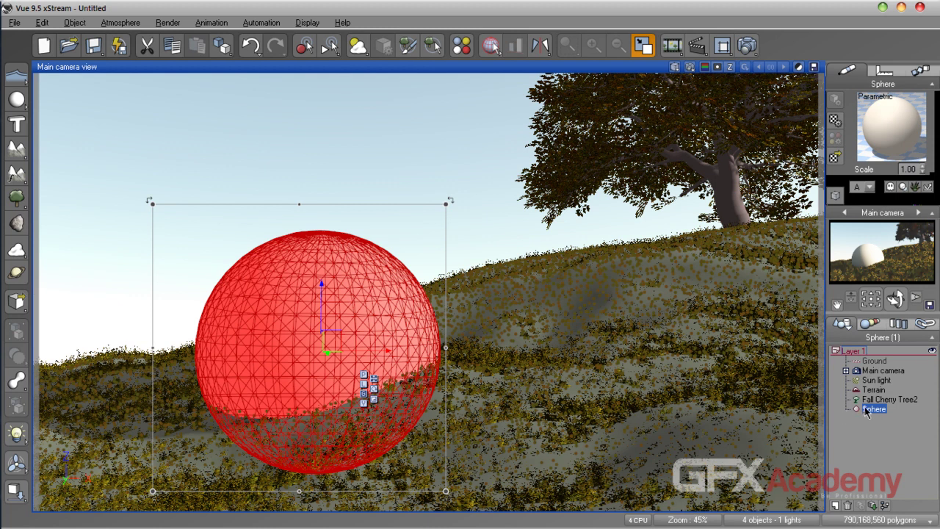
click(877, 73)
click(924, 71)
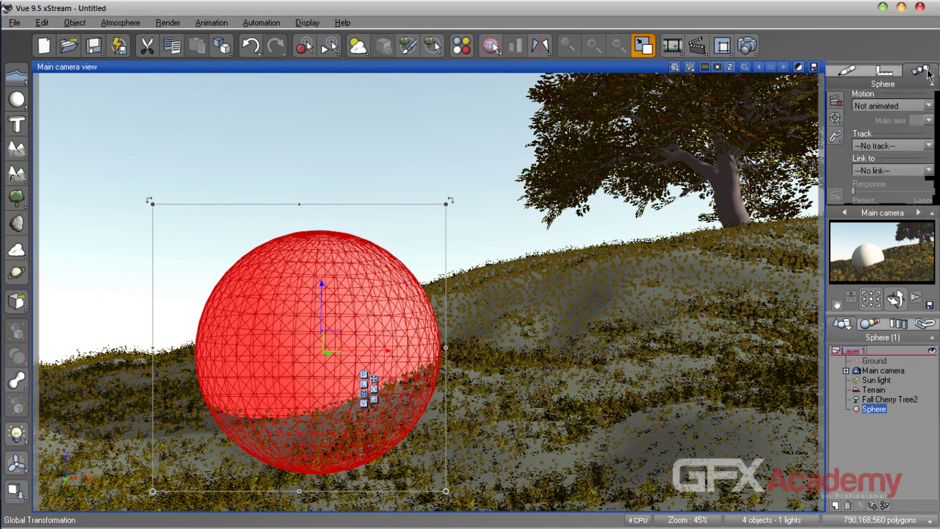
click(847, 71)
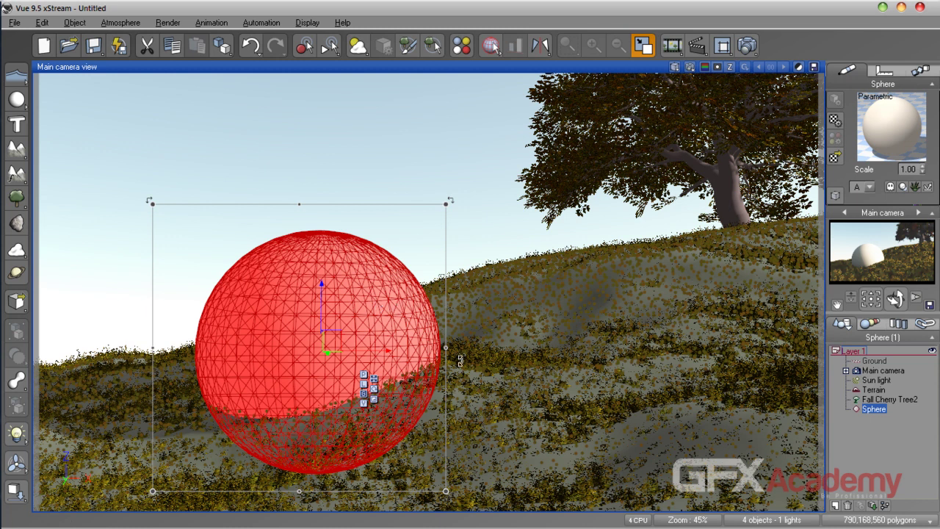
click(882, 71)
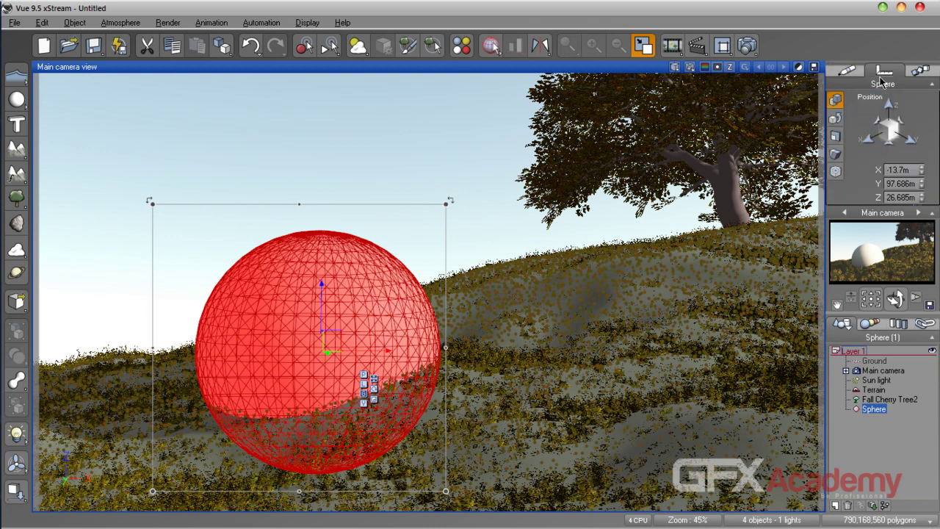
click(835, 117)
click(835, 137)
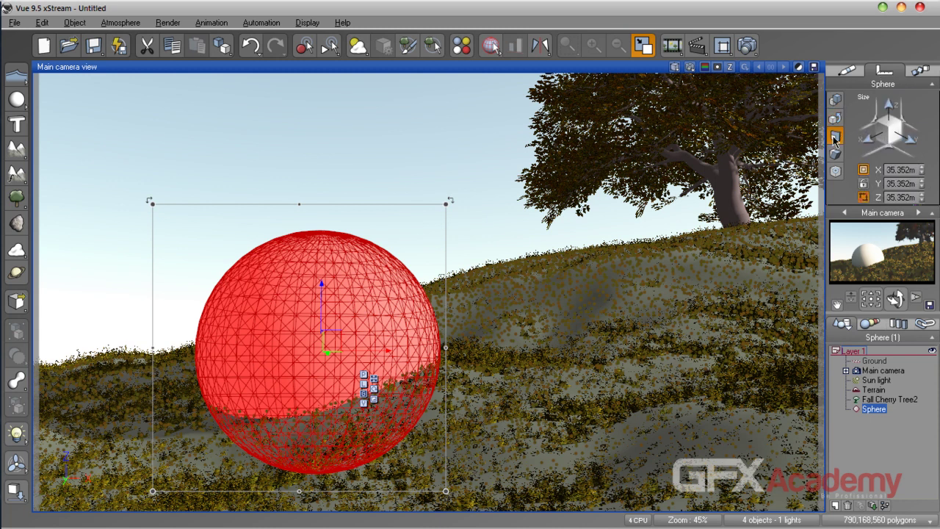
click(835, 153)
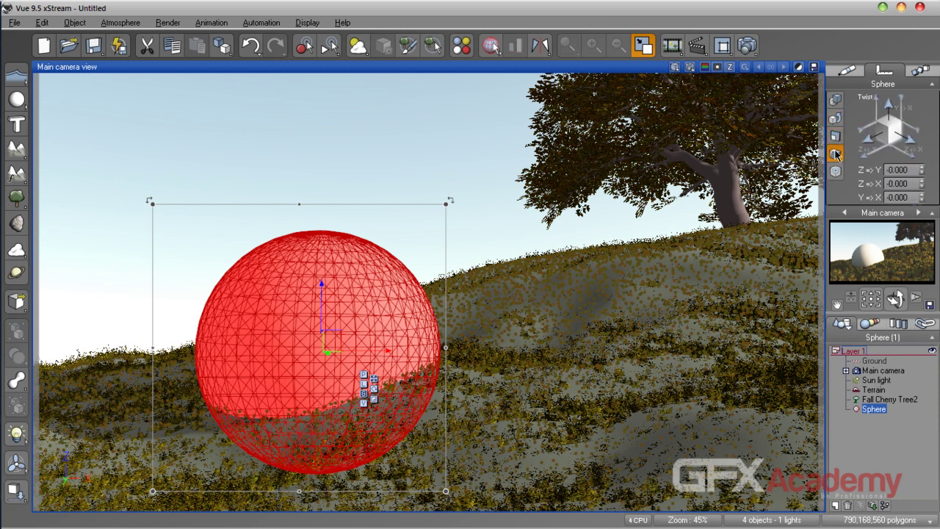
click(836, 172)
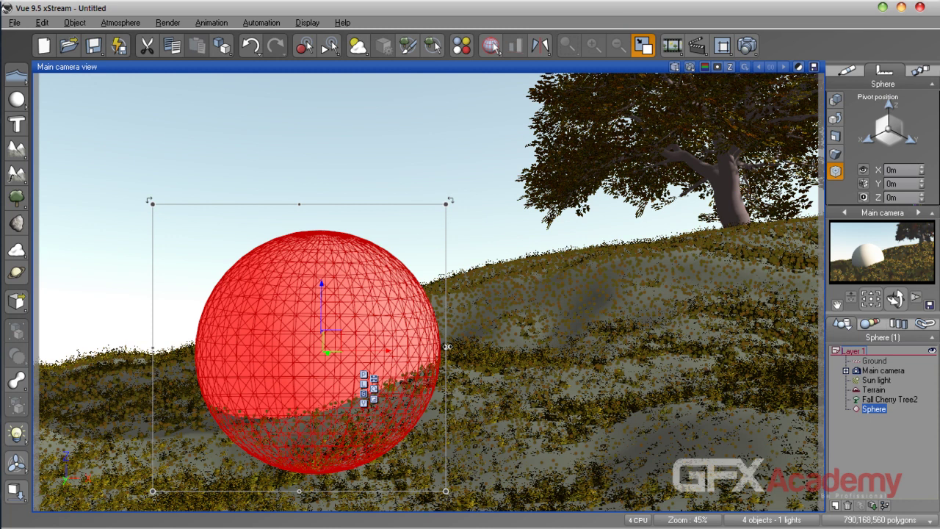
Step: Stretch the sphere horizontally on both sides in the main camera view so it becomes a wide ellipsoid
drag(446, 348, 501, 349)
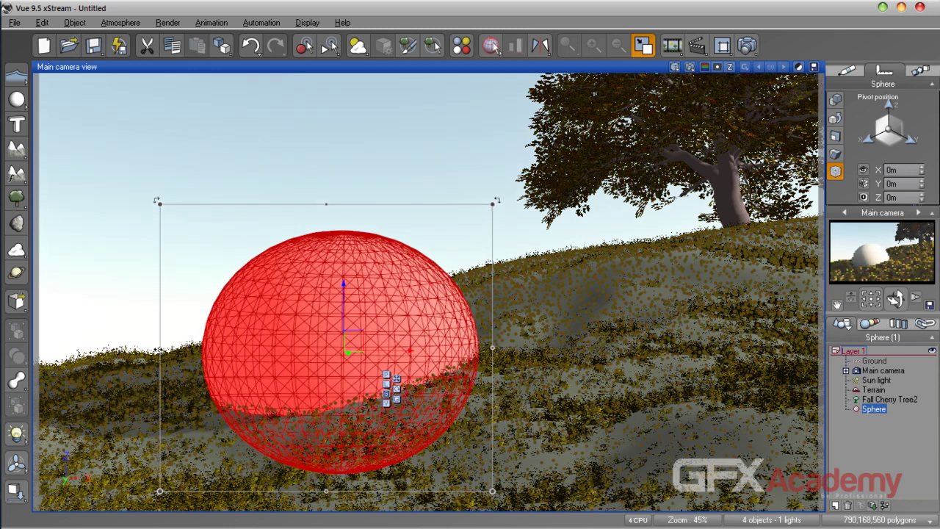
drag(160, 347, 140, 347)
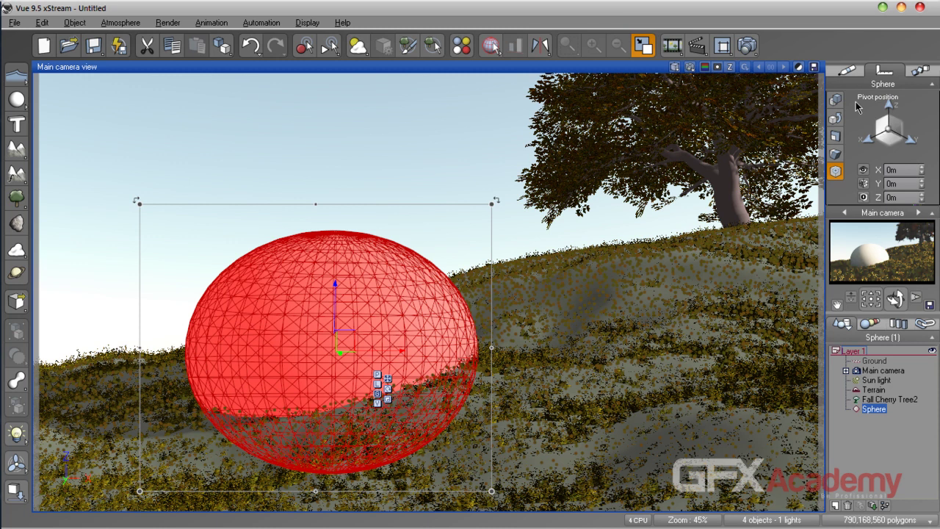
Step: Open the sphere's material for advanced editing and change its type to Mixed material
click(847, 69)
double_click(891, 125)
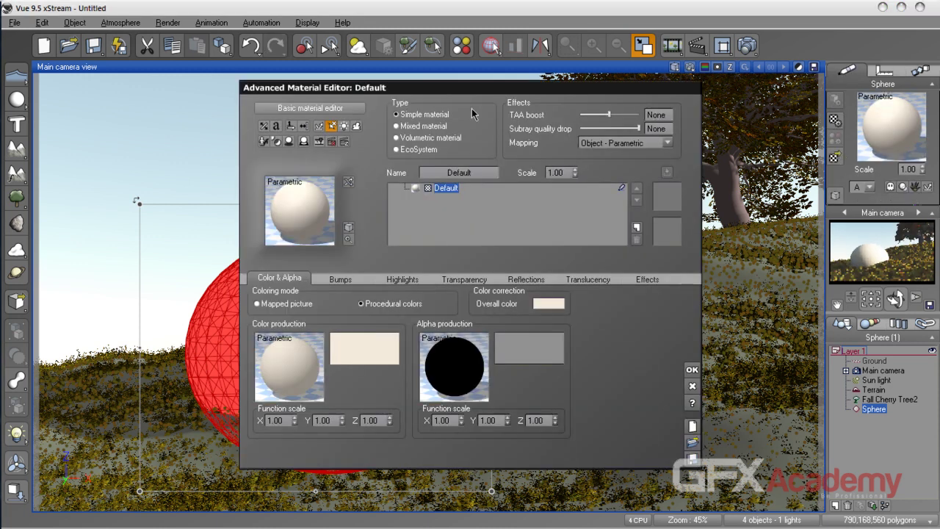
drag(467, 90, 606, 56)
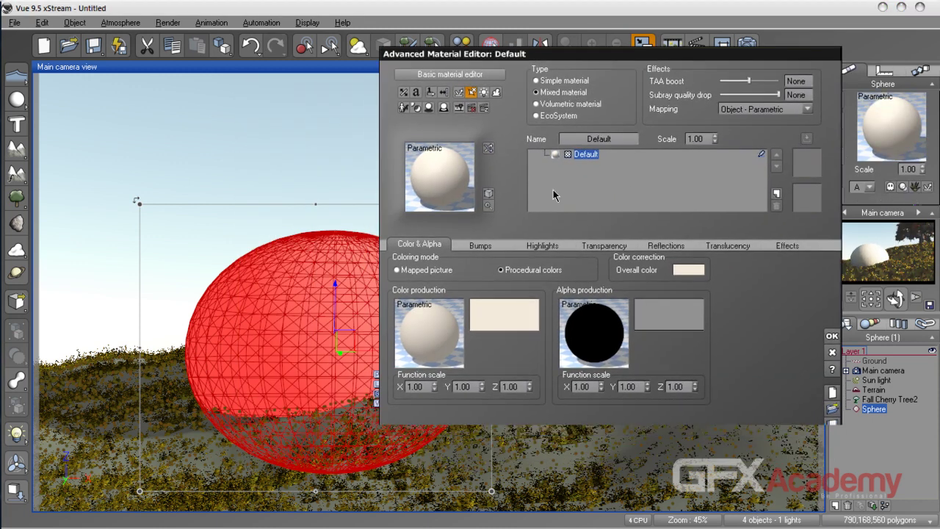
click(564, 93)
click(440, 248)
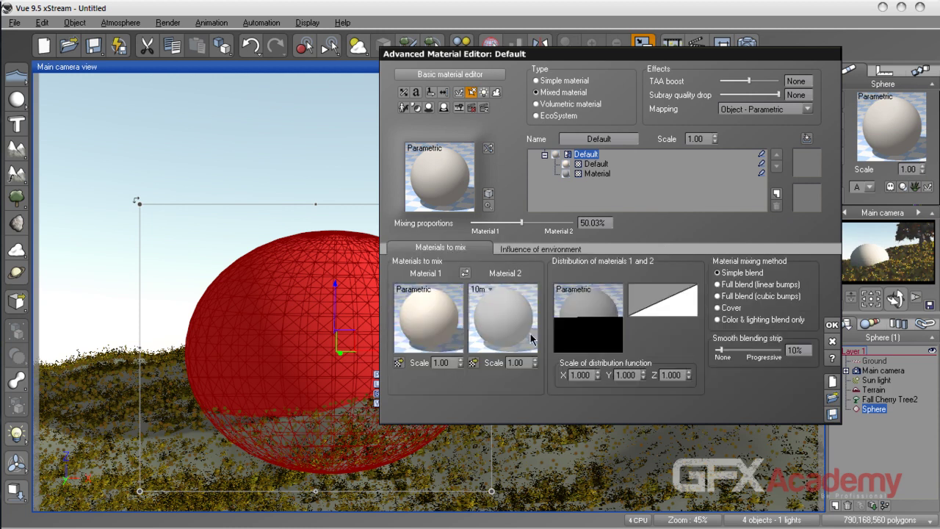
Step: Load Basic Rock from the Displacement Materials collection as Material 1 of the mix
double_click(428, 334)
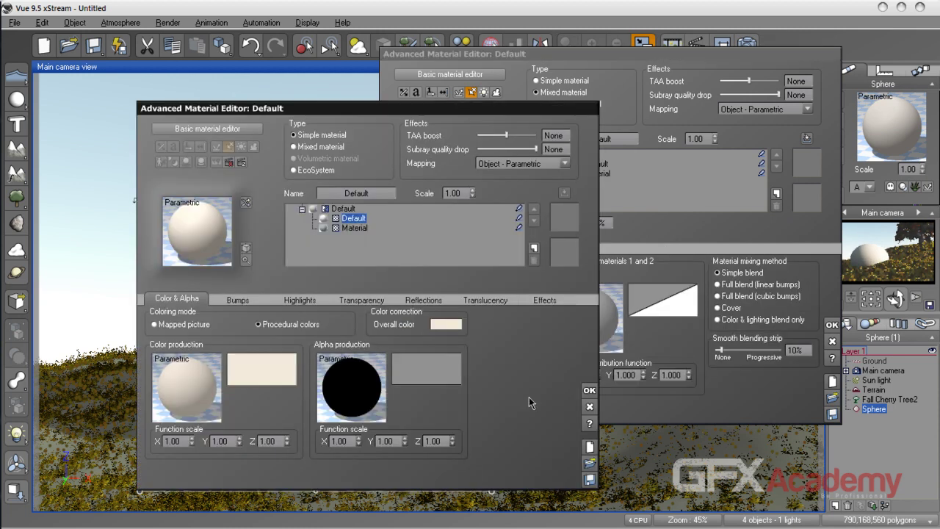
click(597, 389)
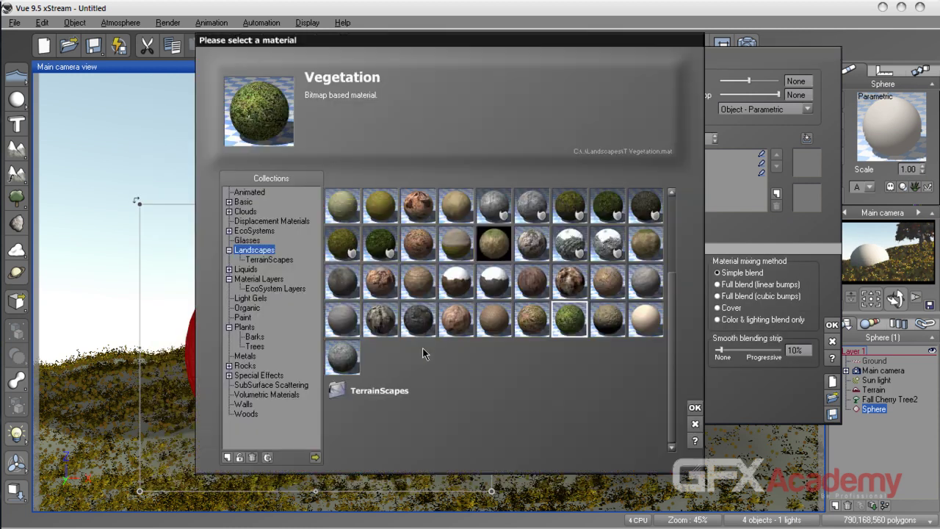
click(399, 363)
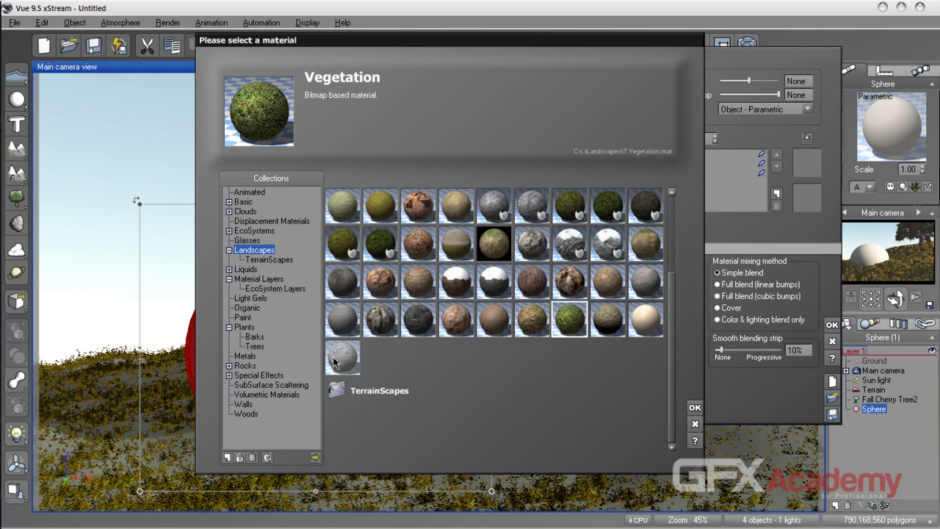
click(297, 221)
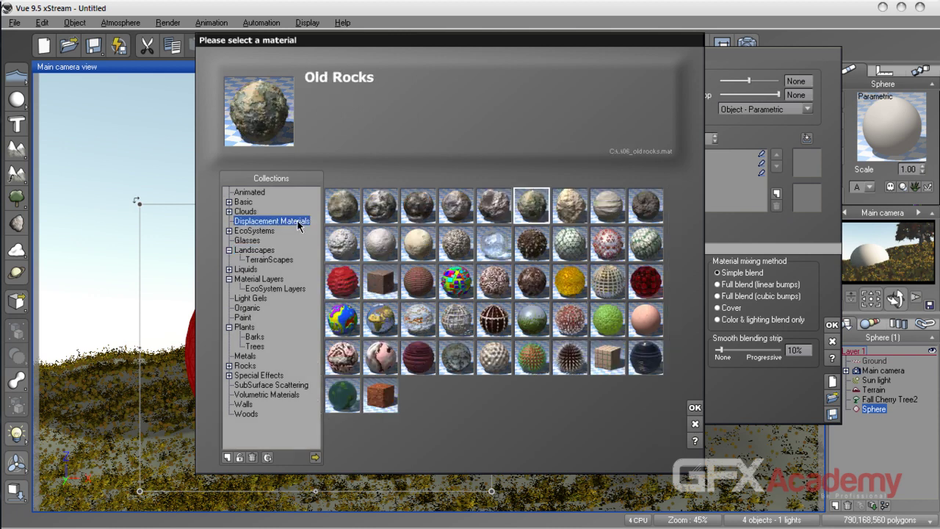
click(568, 207)
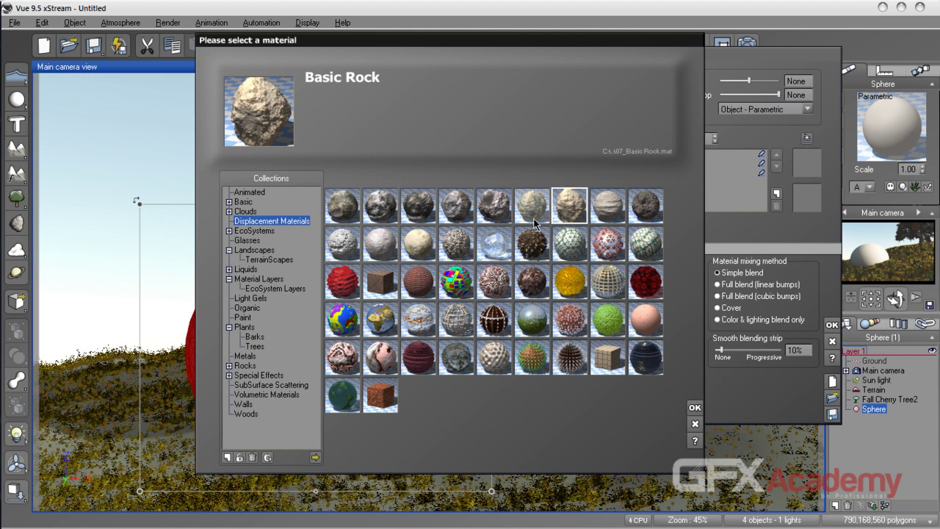
click(696, 408)
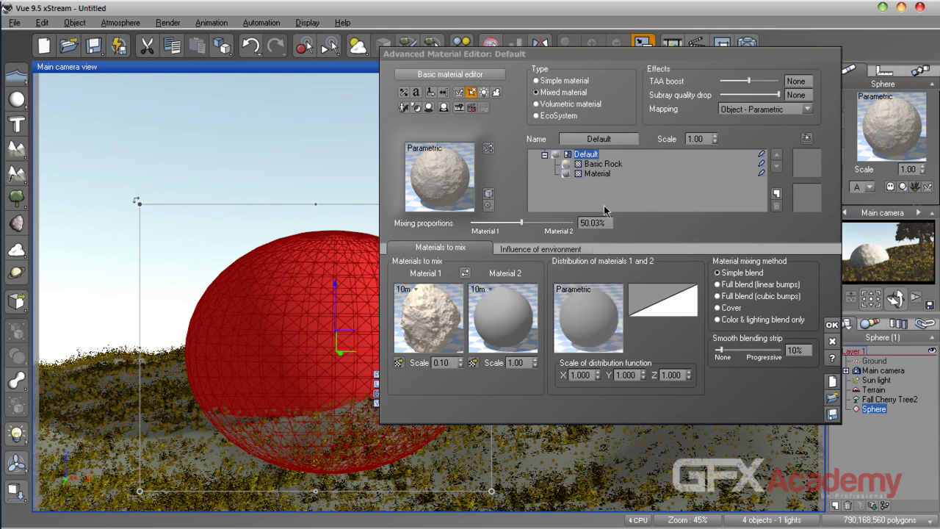
Step: Recolor the darker end of Basic Rock's color map to a pale yellow-green, RGB 182, 181, 110
click(602, 163)
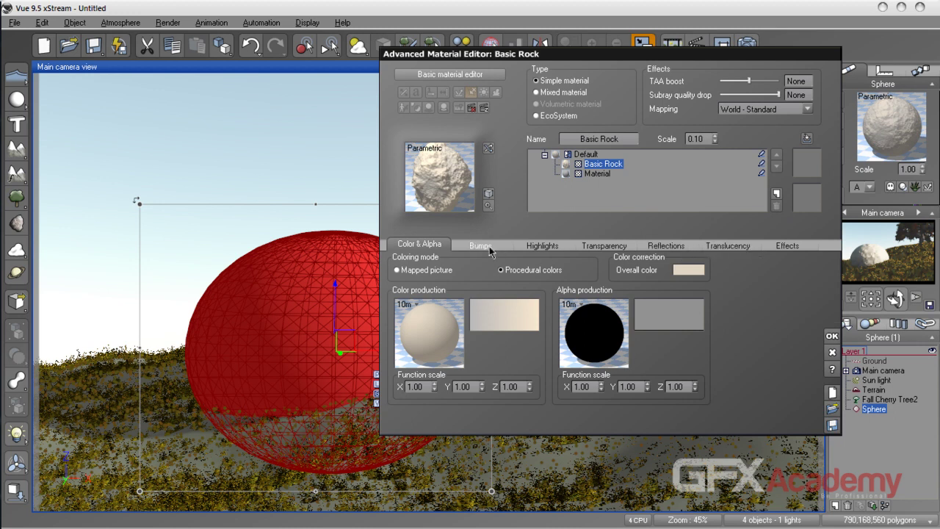
click(481, 246)
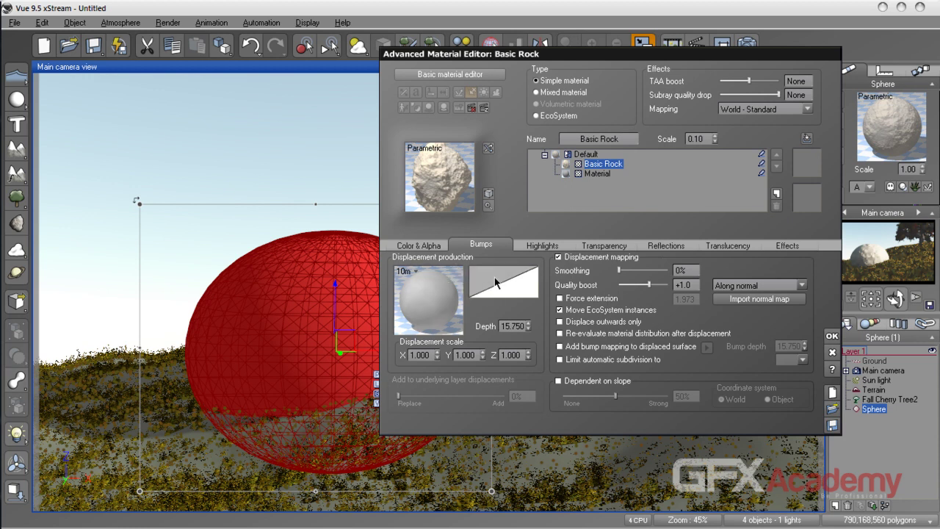
click(425, 246)
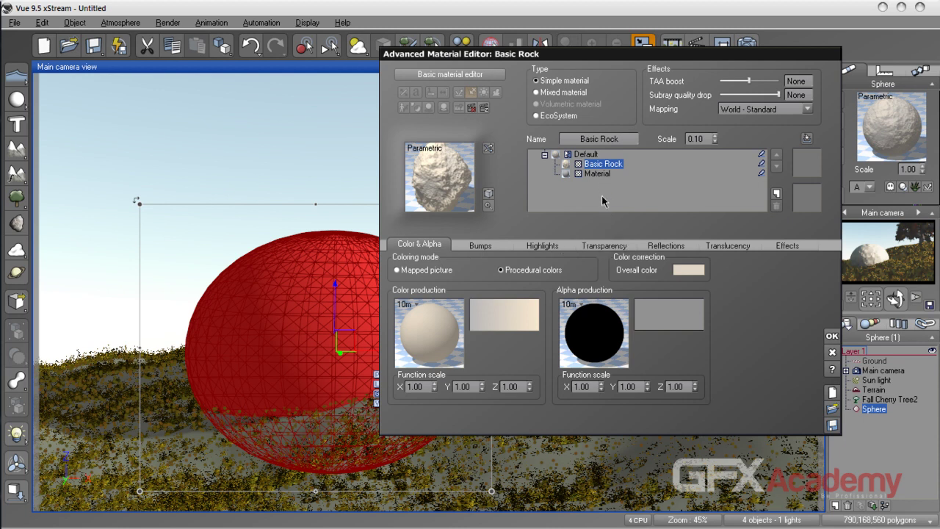
right_click(505, 313)
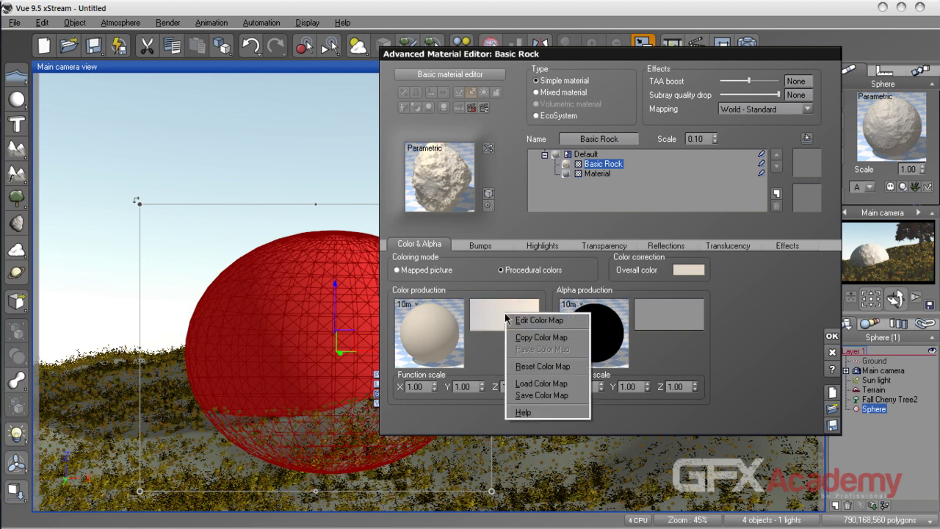
click(530, 321)
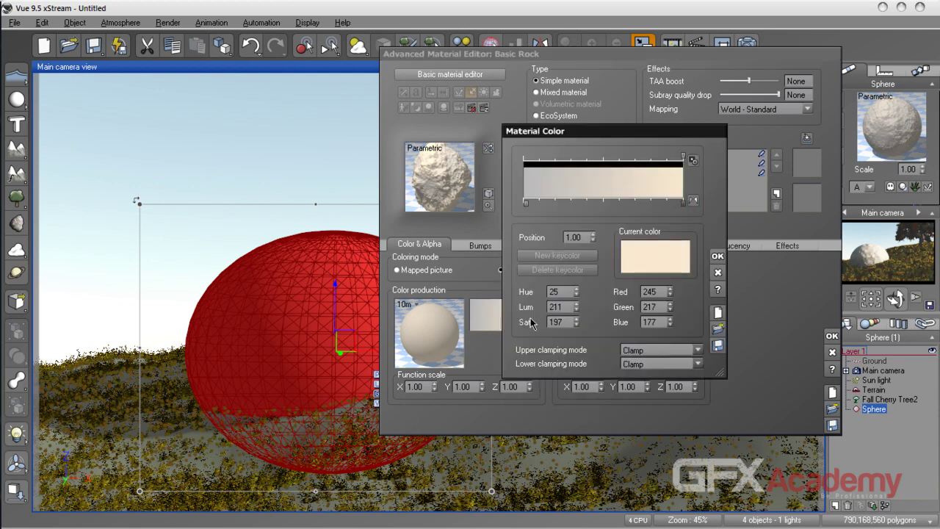
click(527, 201)
click(655, 256)
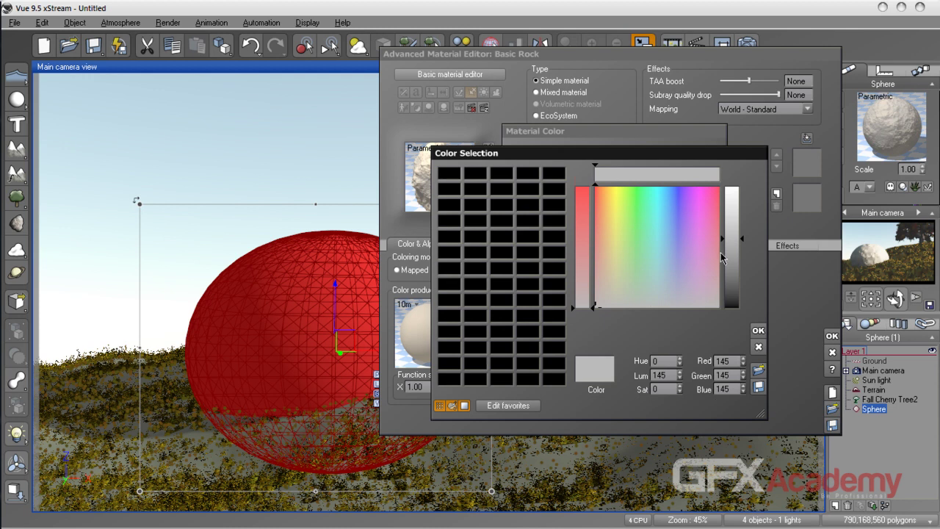
click(616, 302)
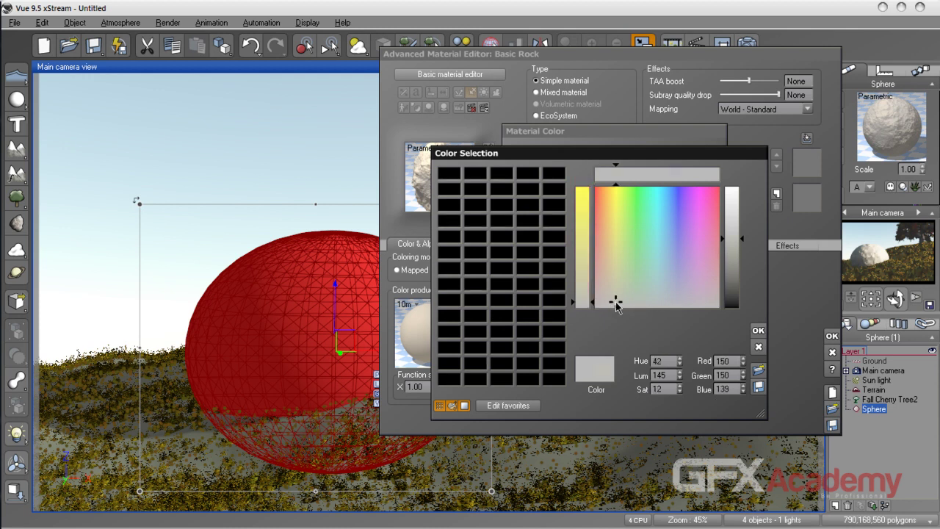
mouse_move(616, 302)
mouse_down()
mouse_move(616, 238)
mouse_move(586, 273)
mouse_up()
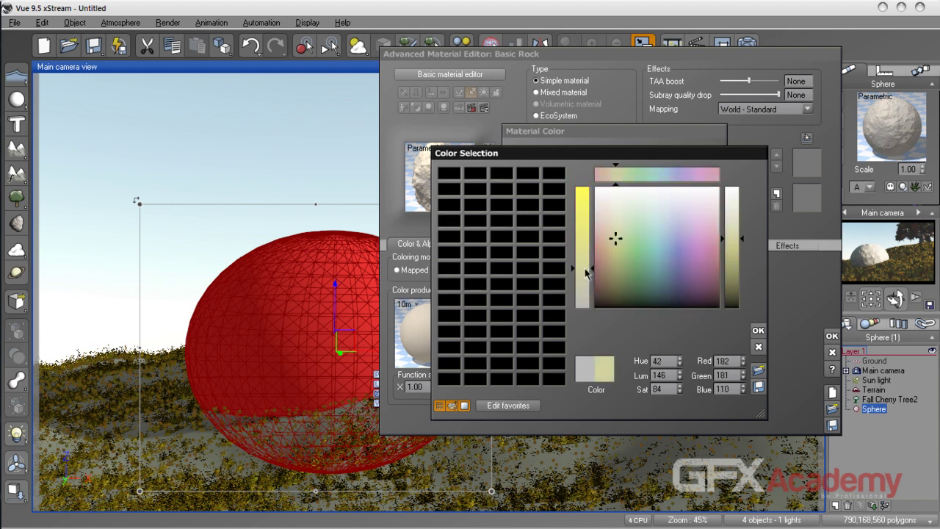
click(758, 330)
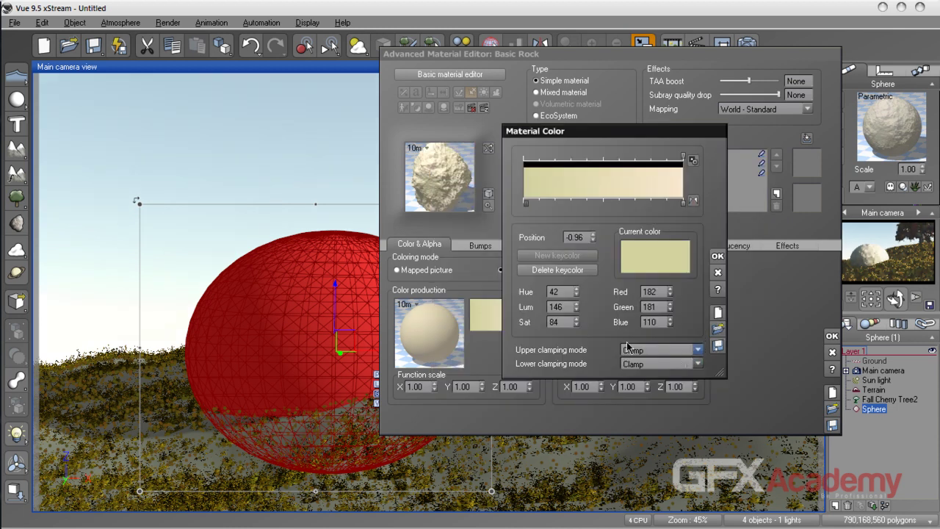
click(718, 255)
Step: Set Basic Rock's displacement depth to 30 and its displacement quality boost to +2.0
click(490, 249)
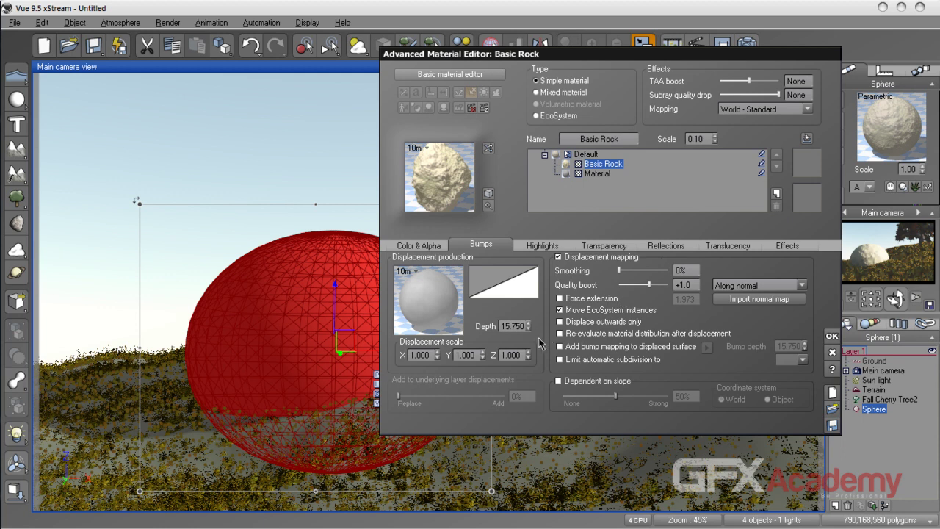
double_click(513, 326)
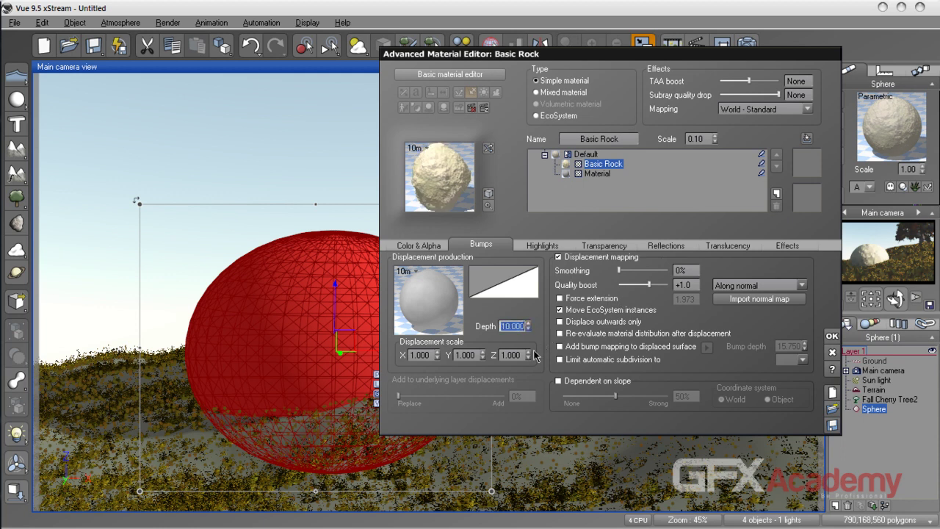
drag(528, 326, 527, 338)
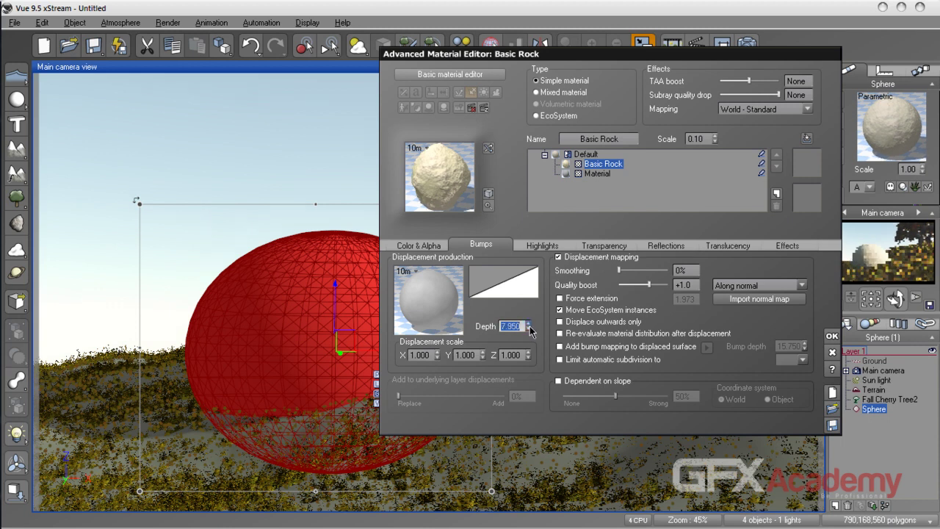
text(30)
key(Return)
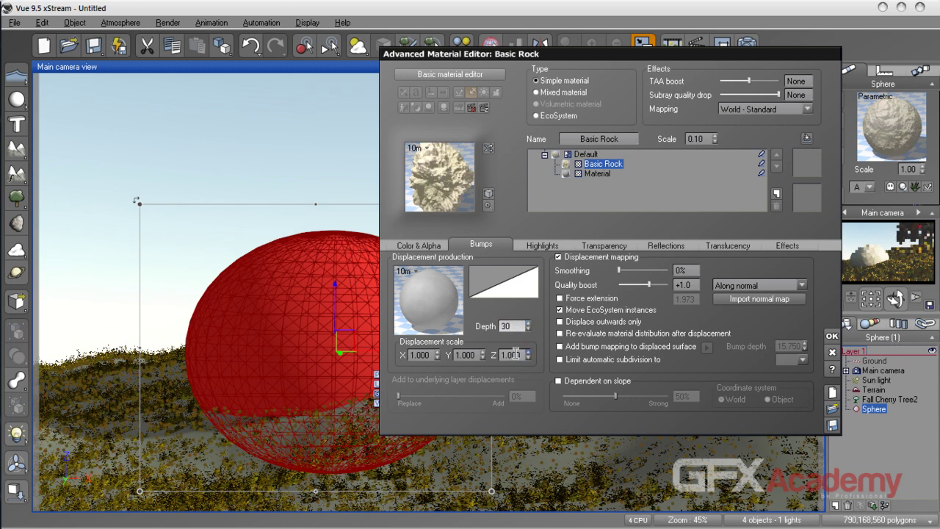
double_click(515, 354)
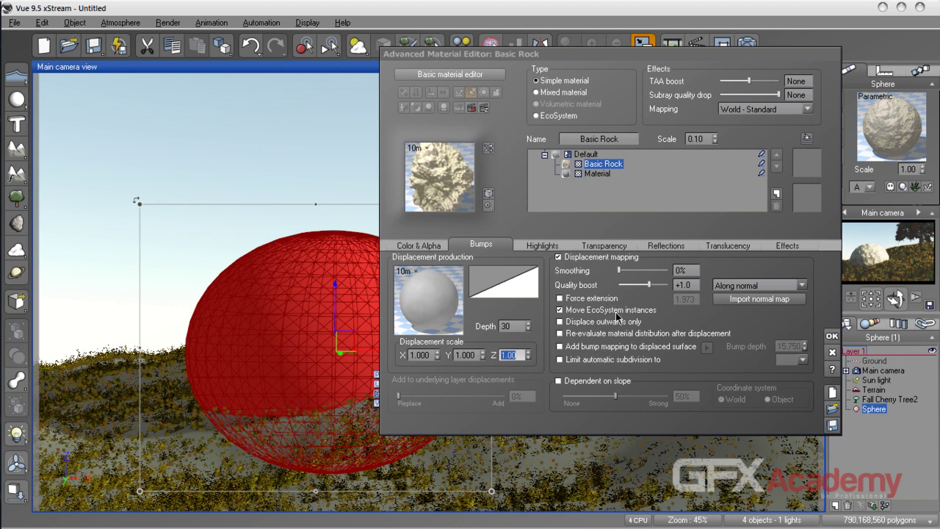
click(654, 285)
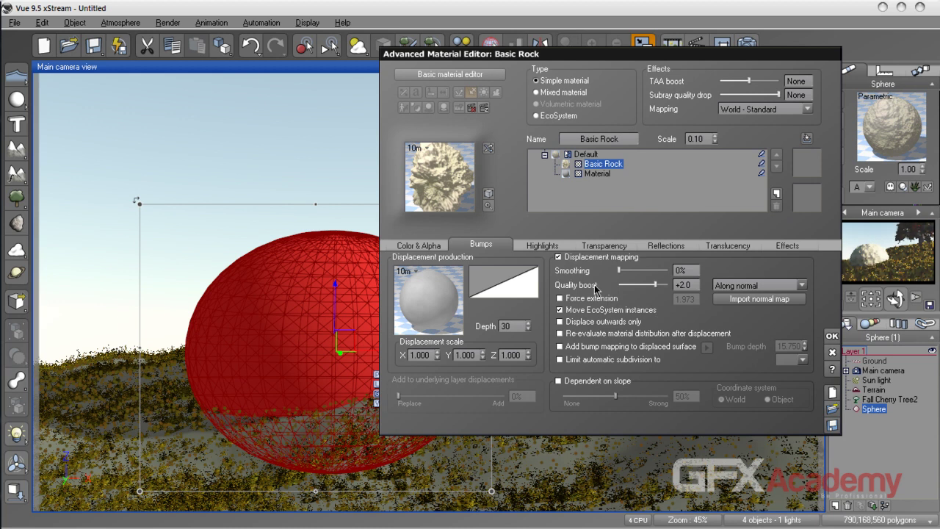
click(434, 247)
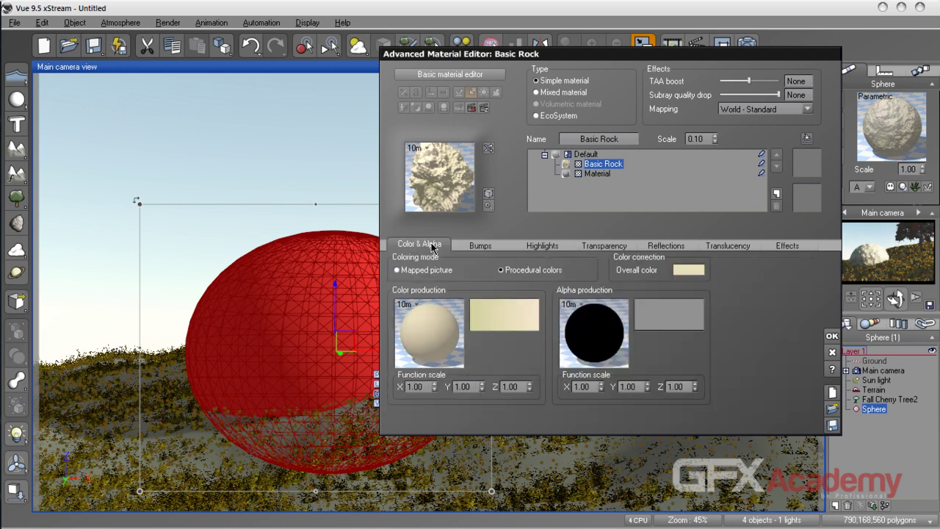
click(479, 249)
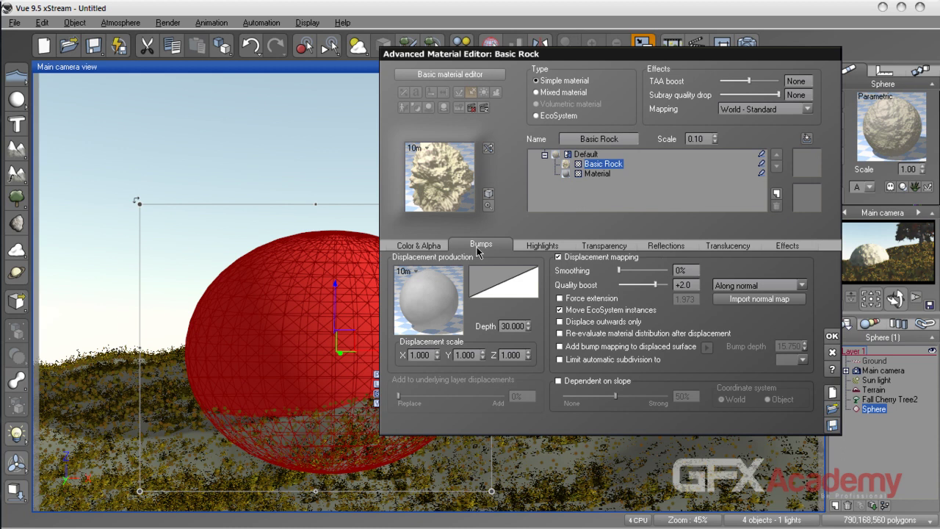
click(789, 247)
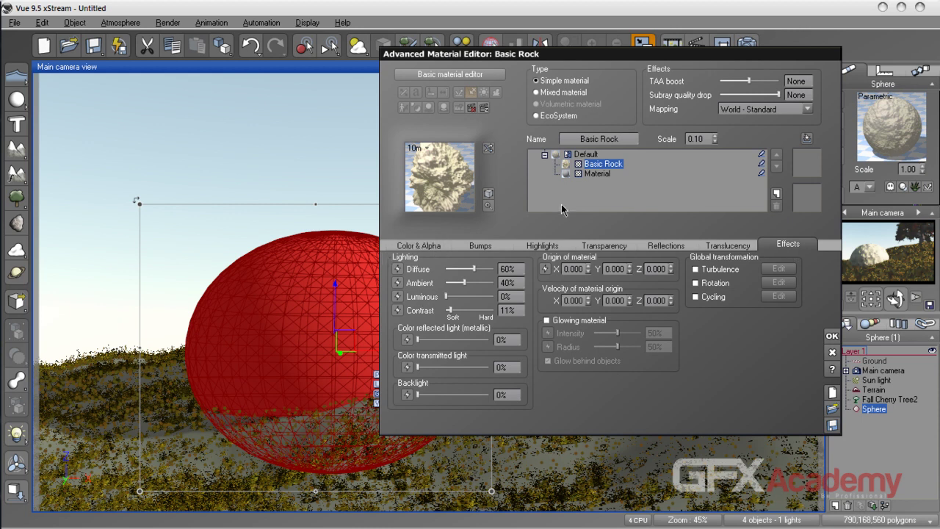
click(423, 247)
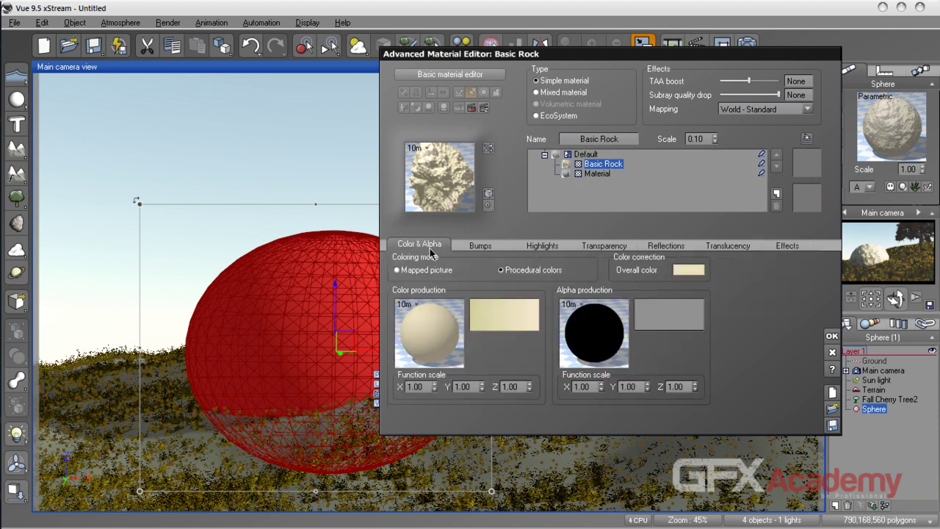
Step: Make the mixed material's distribution dependent on local slope, altitude and orientation
click(587, 155)
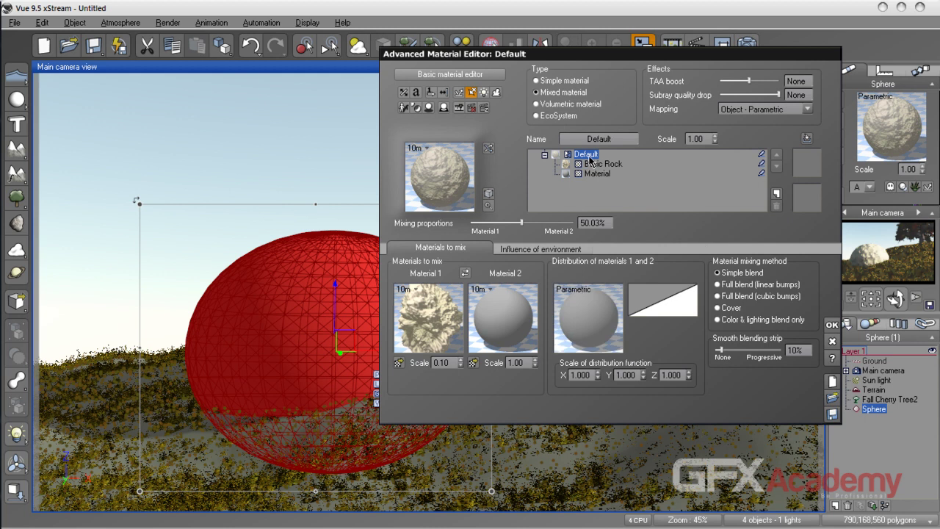
click(519, 253)
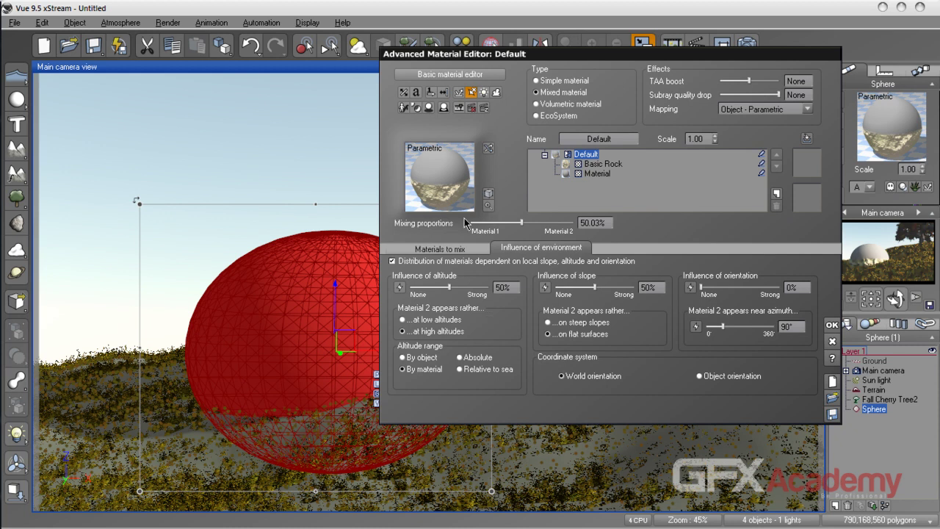
Step: Load the Lava Flow function from the Fractals collection into the color production of the mix's second material
click(596, 174)
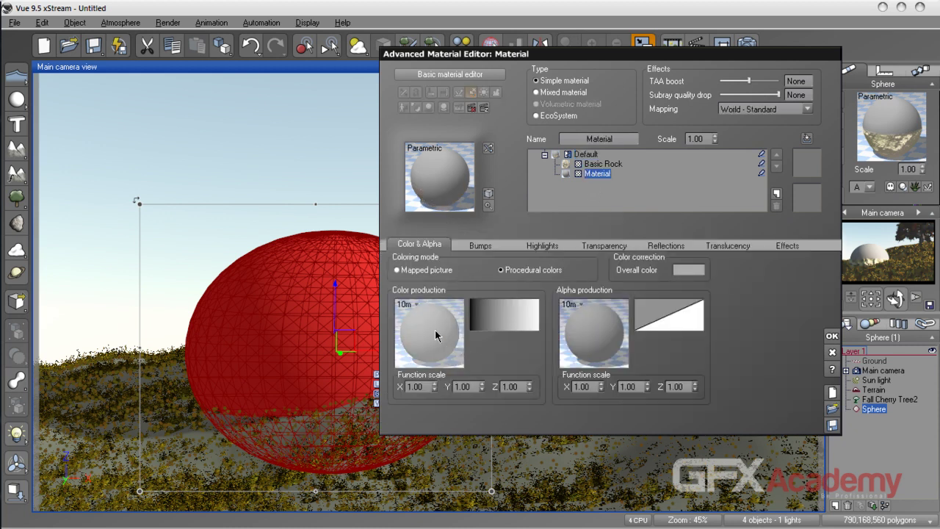
click(599, 165)
click(597, 174)
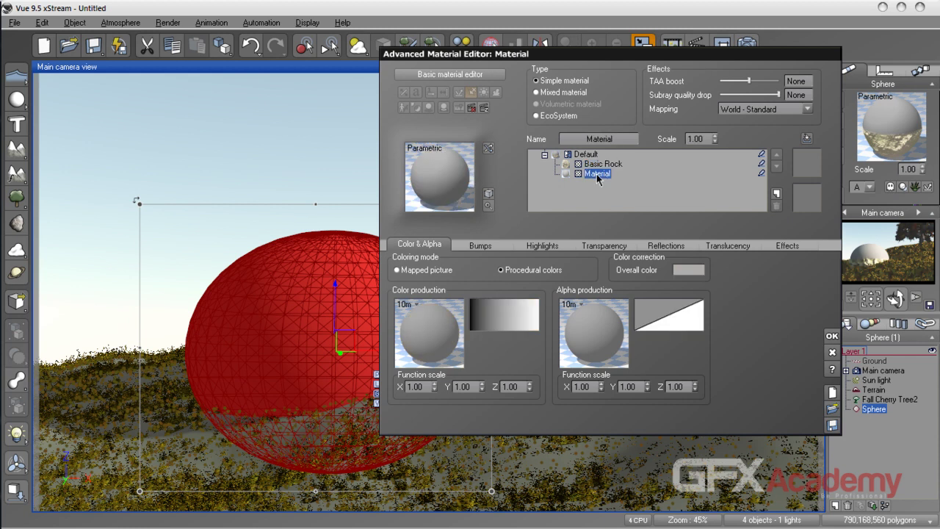
click(445, 317)
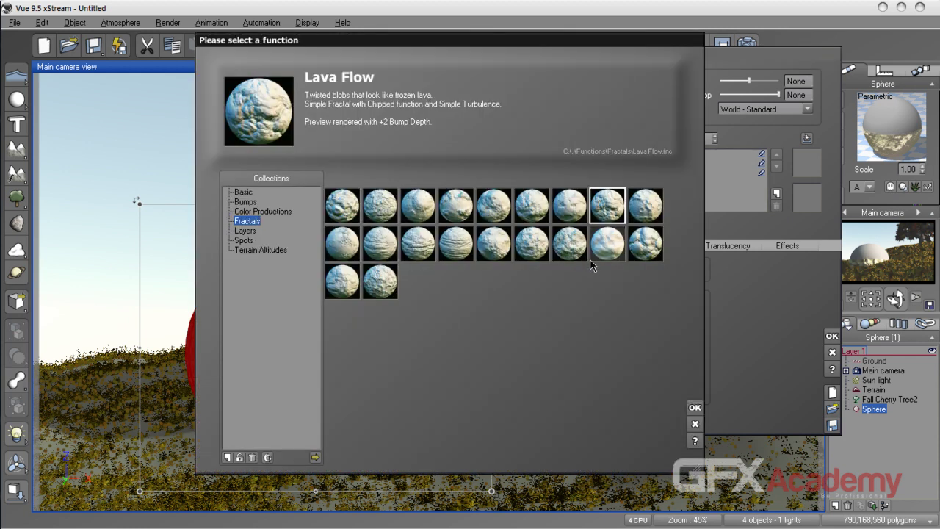
click(652, 249)
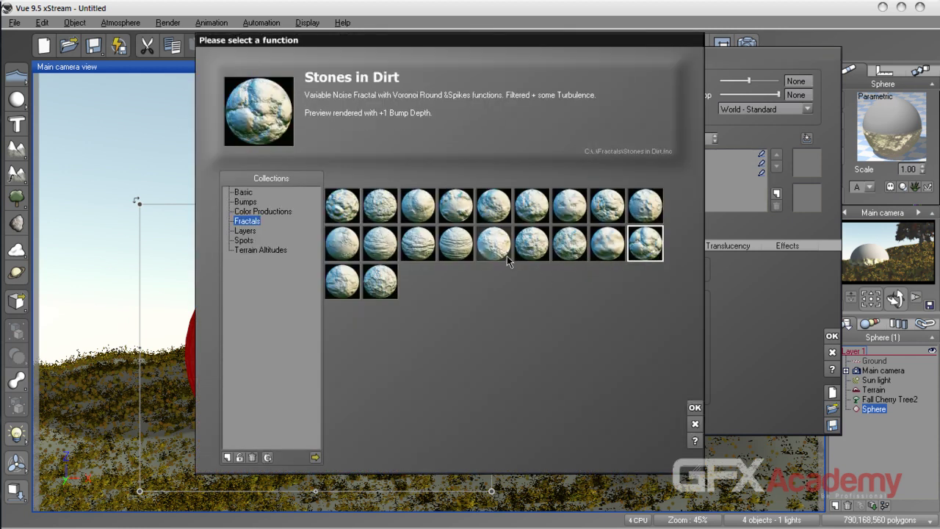
click(455, 209)
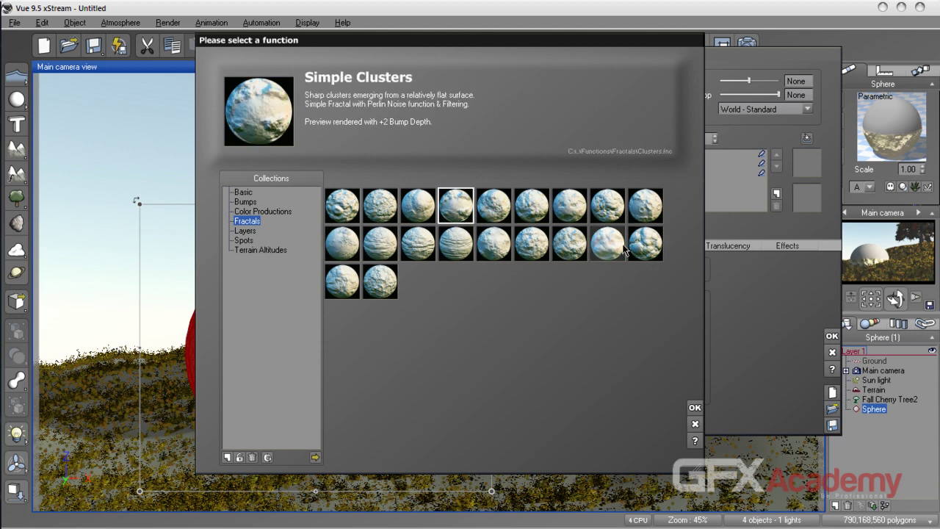
click(607, 206)
click(694, 409)
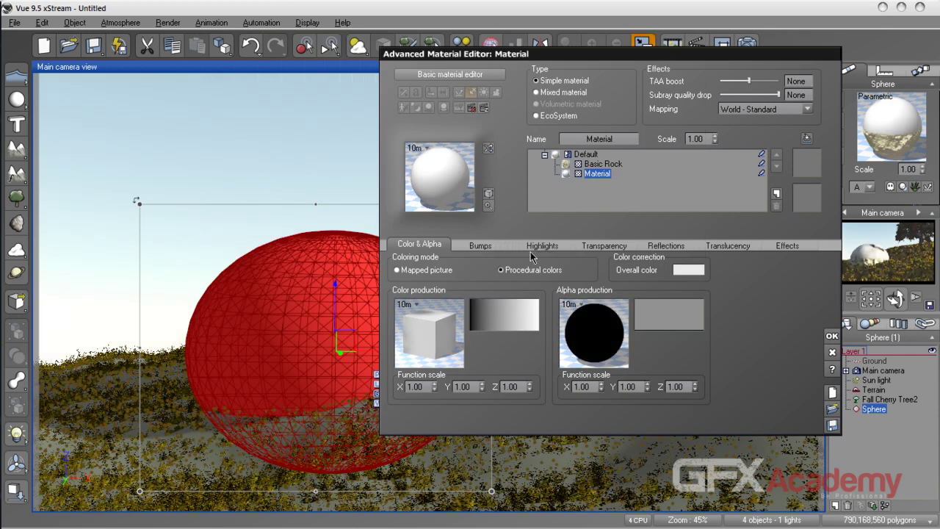
Step: Turn off the mixed material's environment-dependent distribution and set its mixing proportions to about 32.58%
click(602, 164)
click(586, 154)
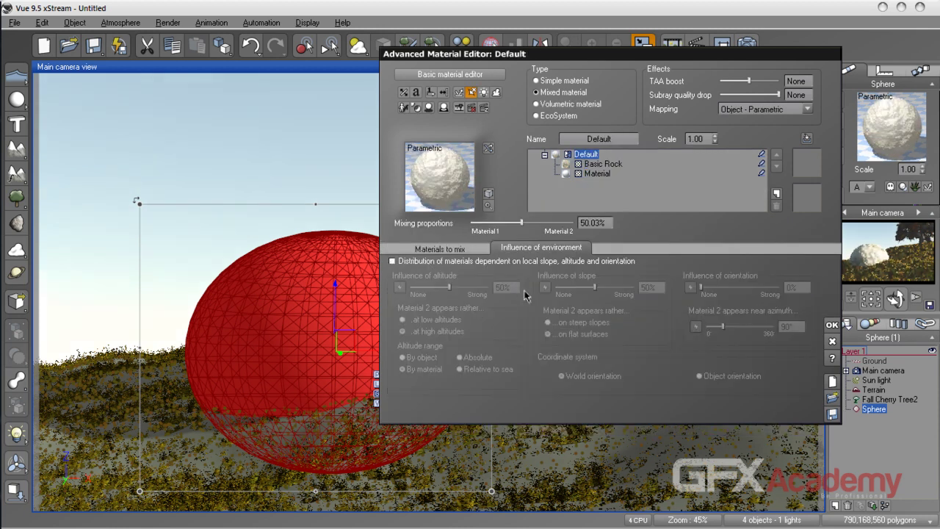
drag(653, 59, 523, 74)
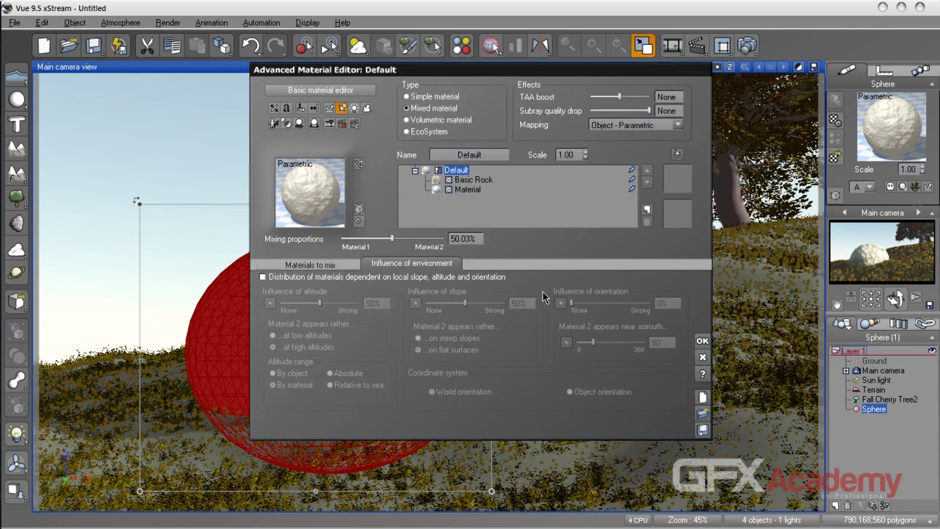
drag(392, 239, 374, 239)
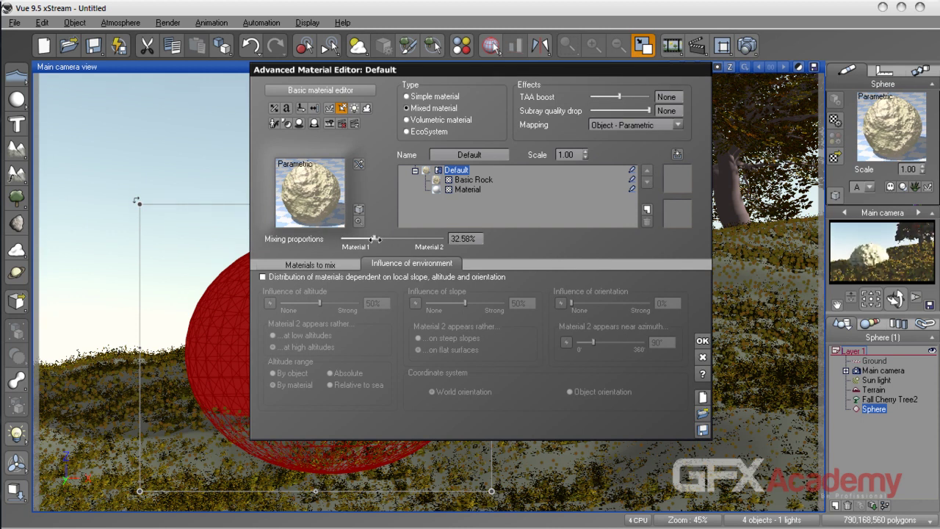
Step: Replace Basic Rock in the mix with Rock 5 from the Displacement Materials collection
click(469, 180)
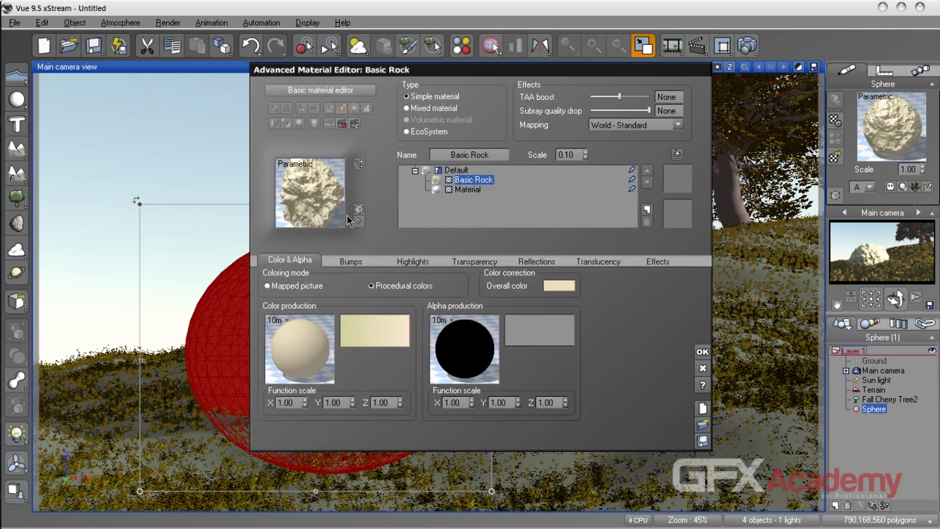
double_click(308, 182)
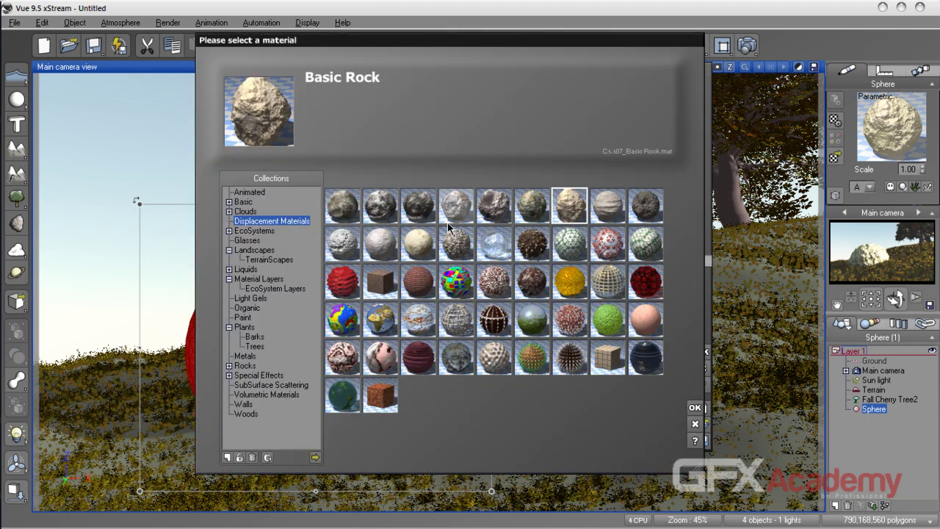
click(497, 209)
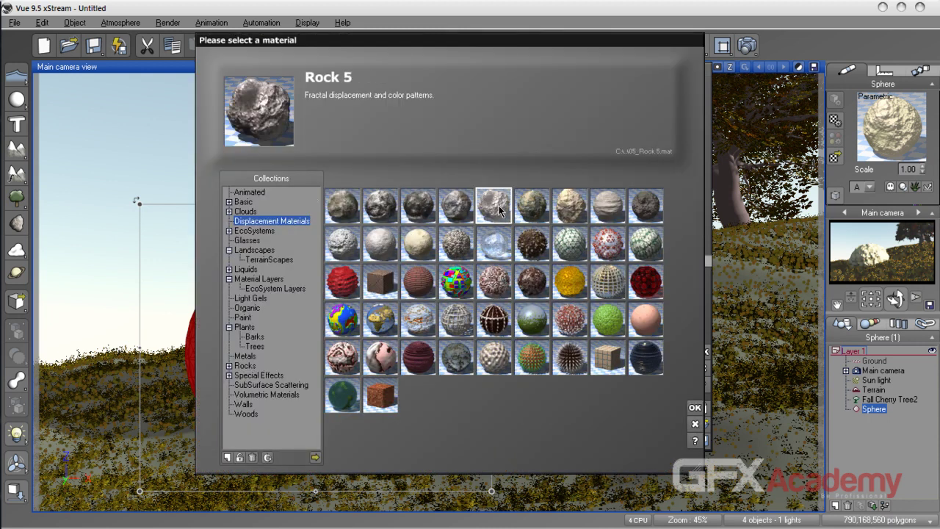
click(694, 408)
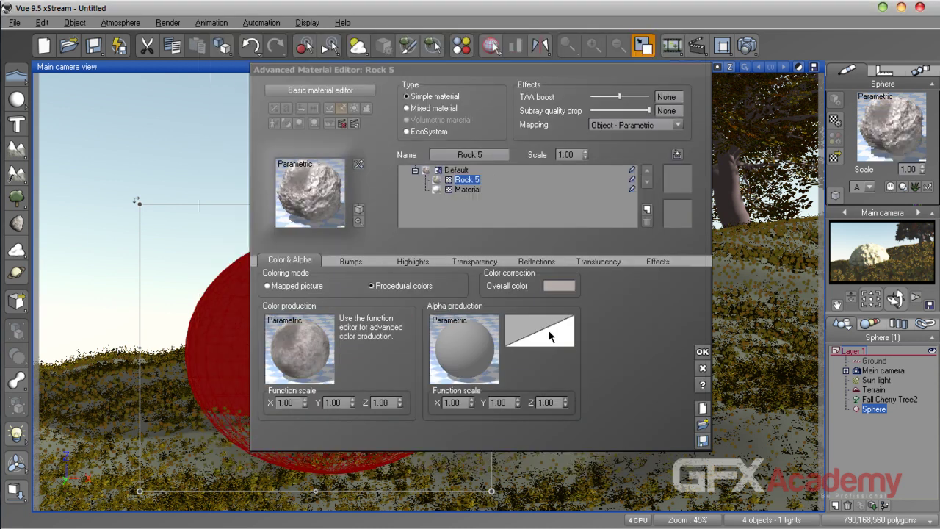
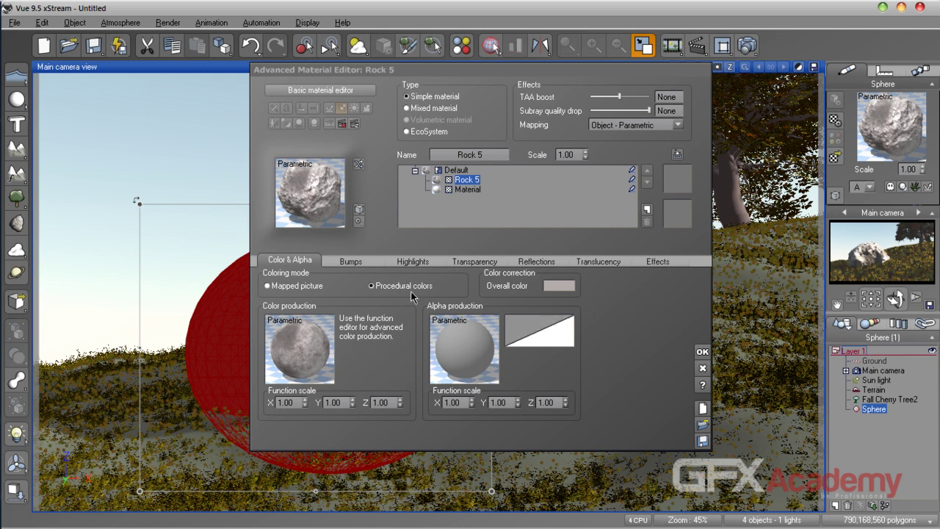
Step: Open Rock 5's color production in the Function Editor and select the lighter Linear Interpolation 2 color node
click(299, 353)
click(694, 439)
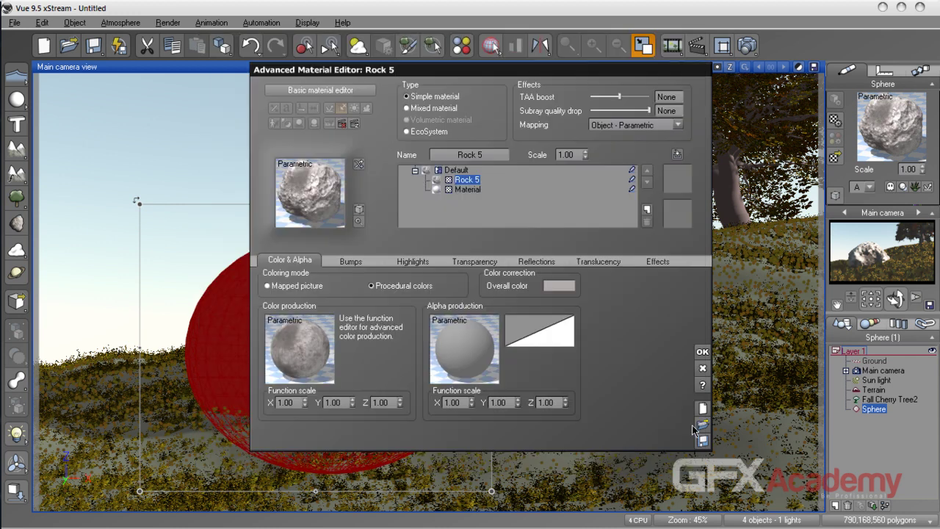
click(351, 262)
click(309, 262)
right_click(312, 339)
click(338, 342)
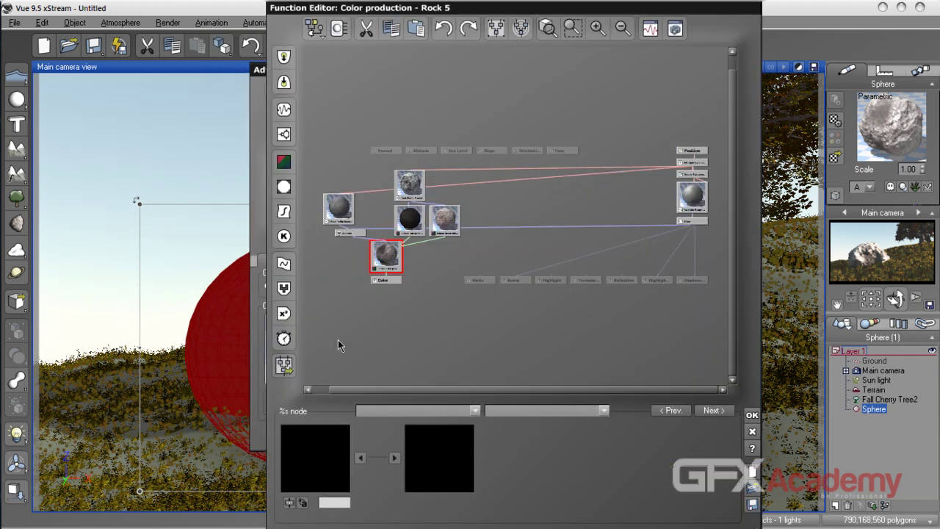
click(444, 220)
drag(517, 408, 512, 360)
click(408, 144)
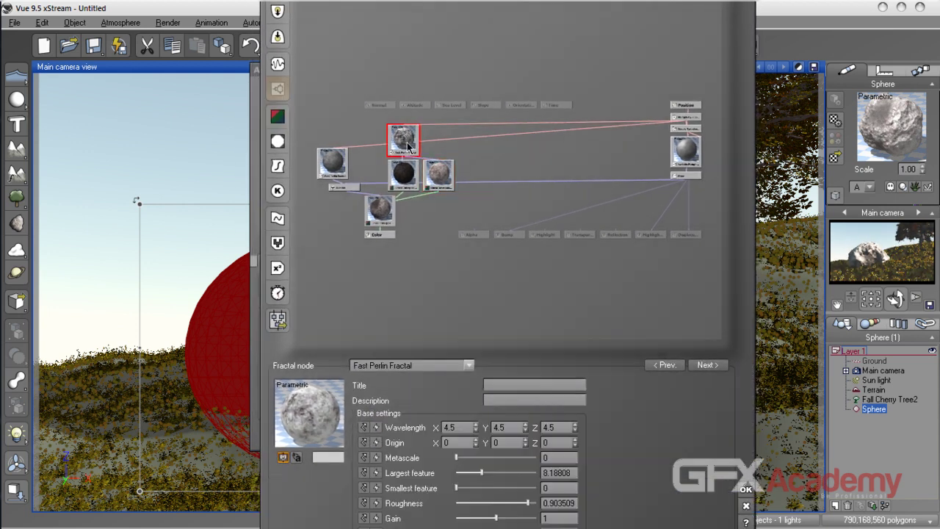
click(447, 181)
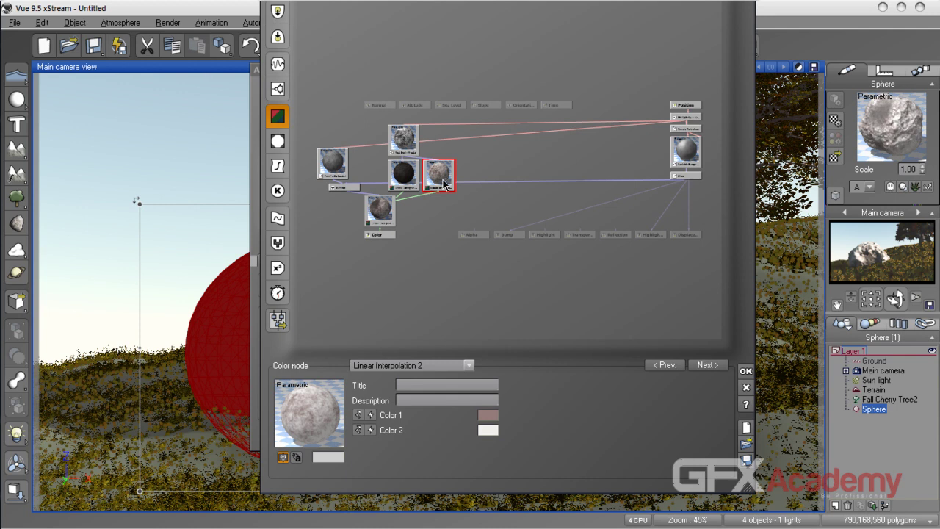
Step: Set the selected node's Color 1 to a dark olive, about RGB 78, 68, 23
click(487, 415)
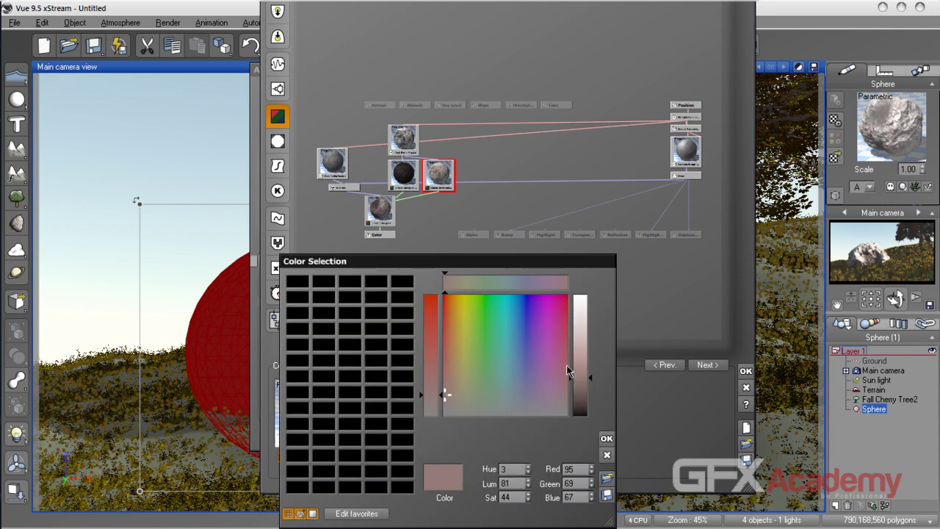
mouse_move(467, 366)
mouse_down()
mouse_move(468, 376)
mouse_move(470, 368)
mouse_up()
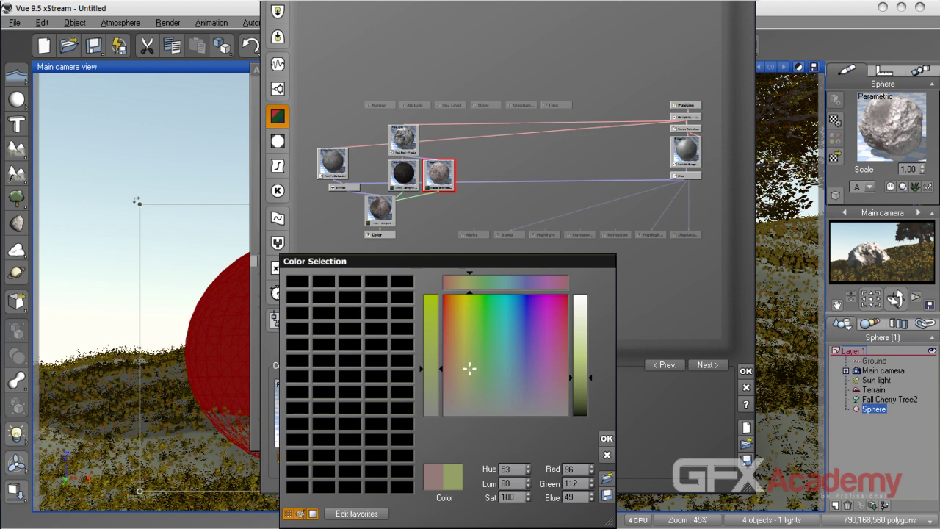
drag(484, 264, 477, 166)
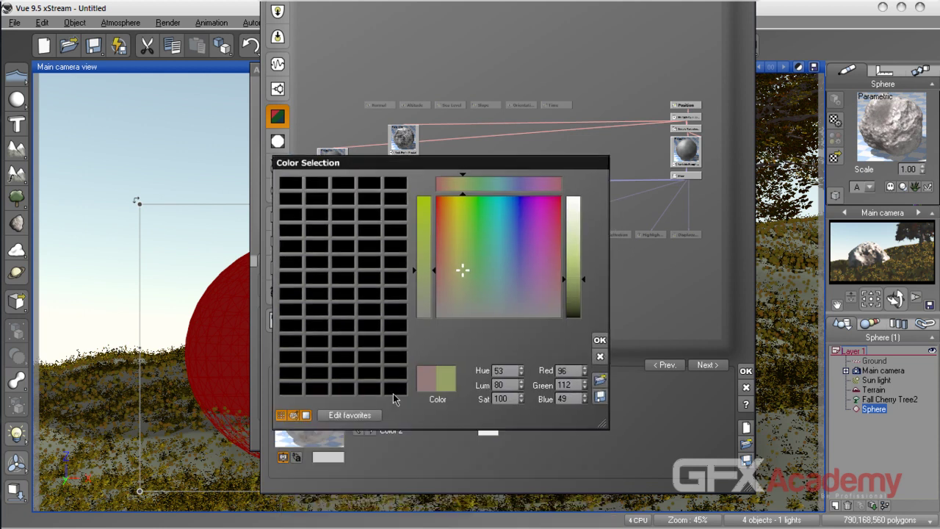
drag(455, 270, 451, 279)
drag(451, 197, 464, 200)
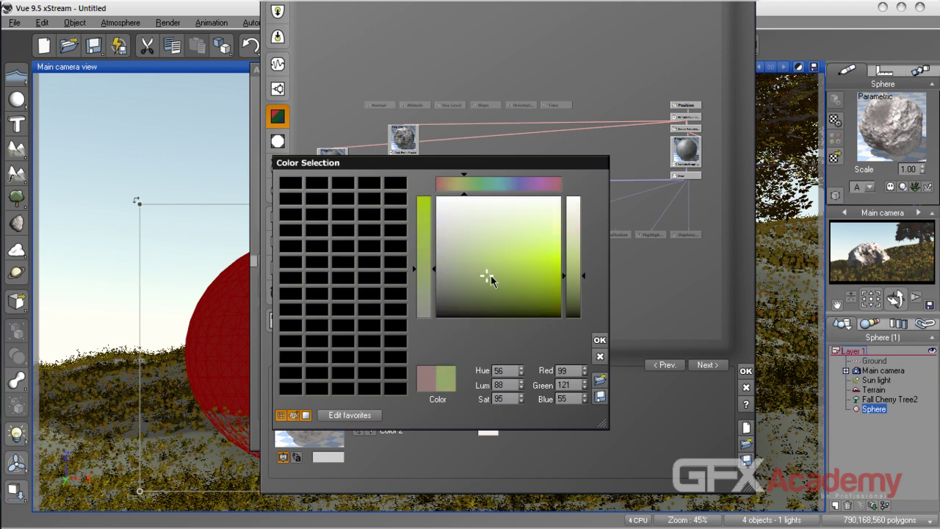
drag(476, 279, 500, 294)
drag(463, 196, 451, 197)
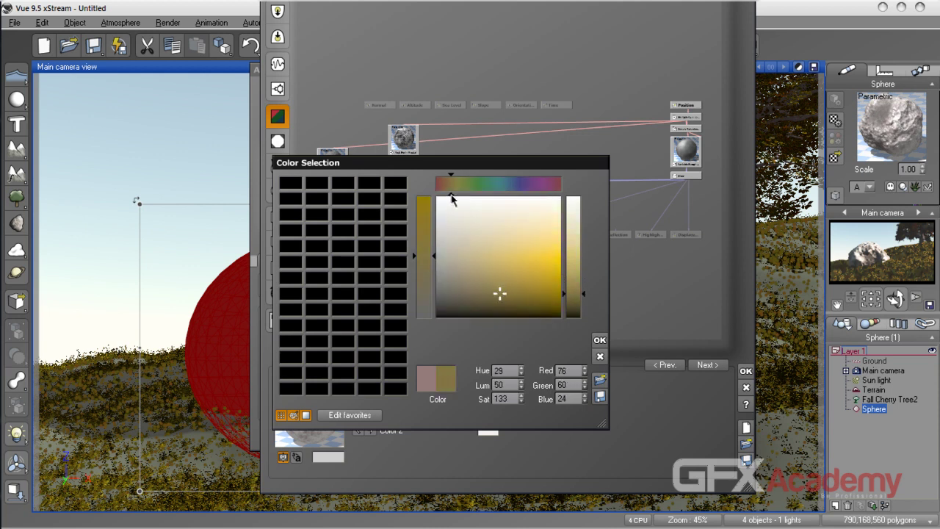
click(504, 294)
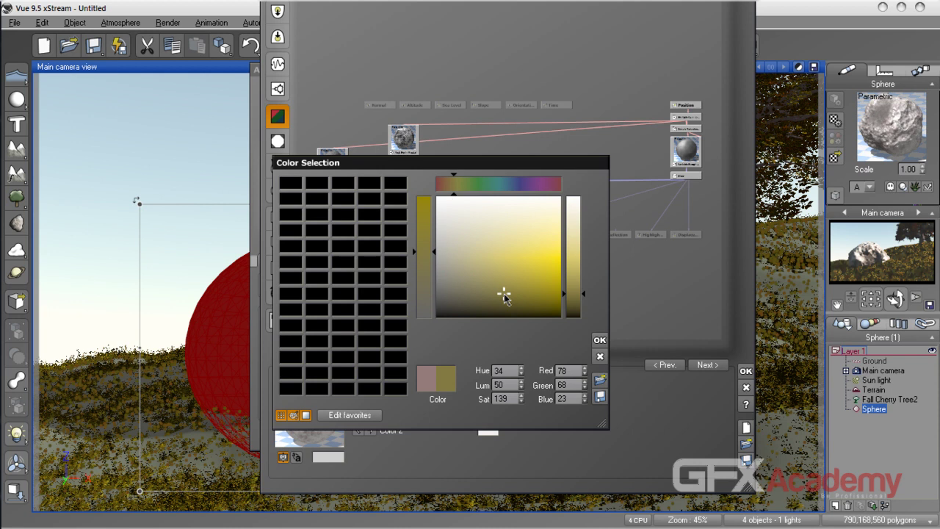
click(599, 340)
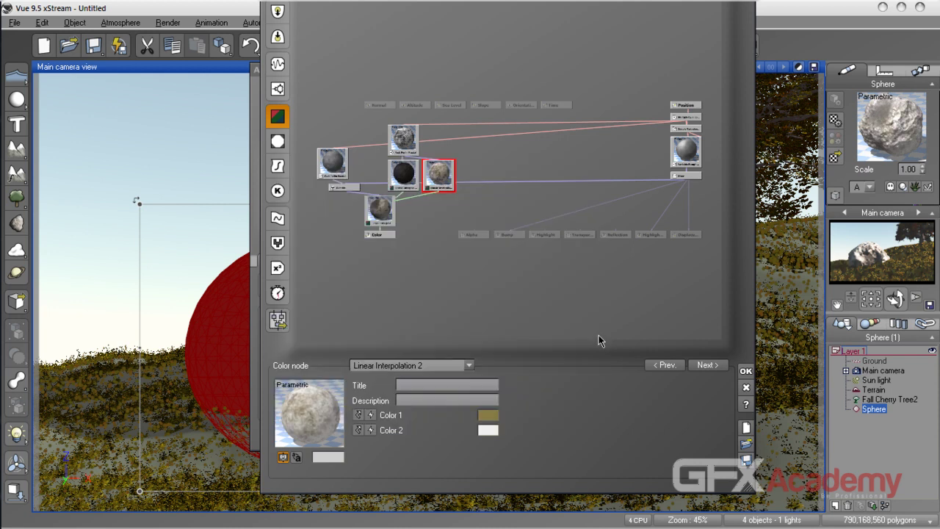
Step: Set the selected node's Color 2 to a grayish green, RGB 87, 92, 58
click(488, 431)
drag(592, 352, 593, 379)
click(475, 388)
click(478, 390)
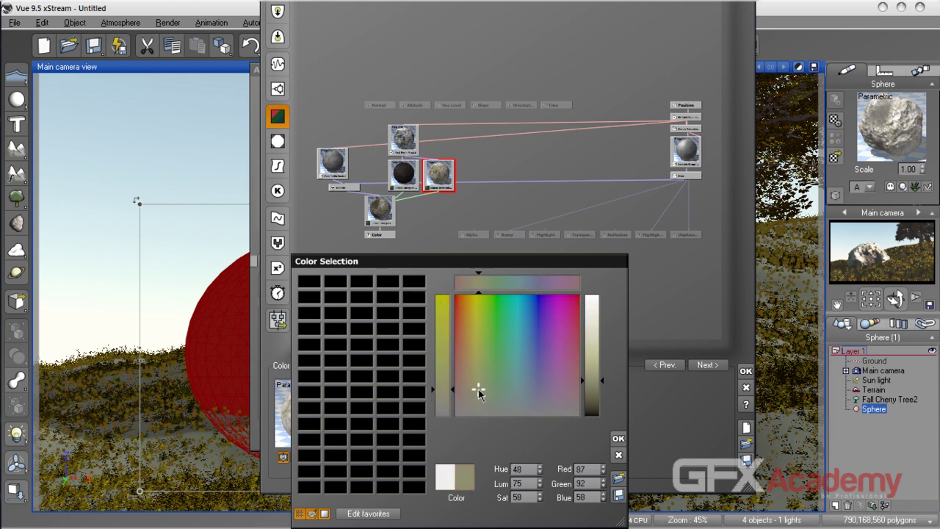
click(618, 438)
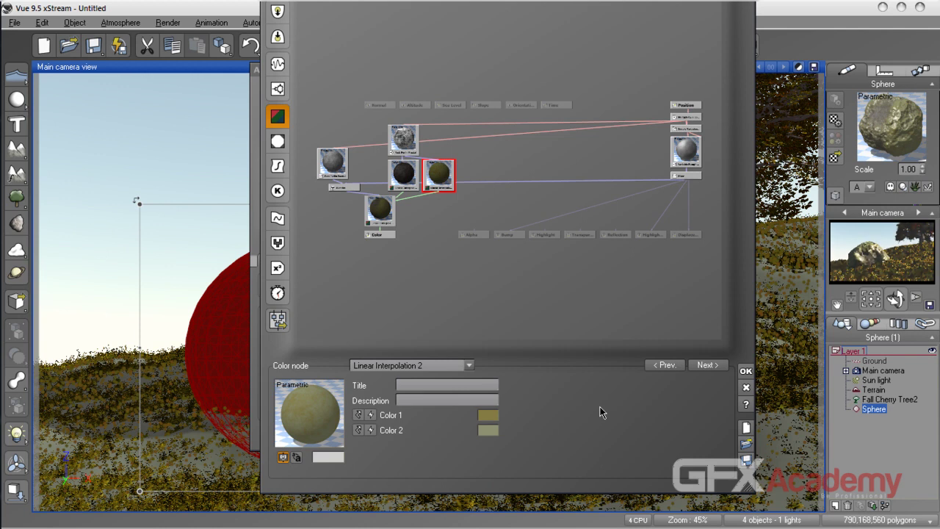
Step: Recolor the node's Color 2 to a golden olive, RGB 117, 102, 32
click(488, 430)
click(479, 372)
drag(479, 372, 475, 348)
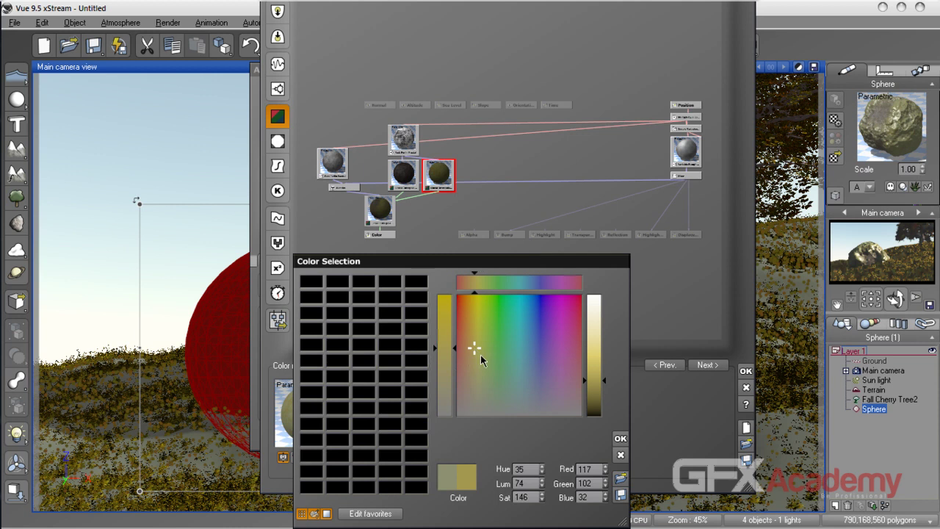
click(620, 439)
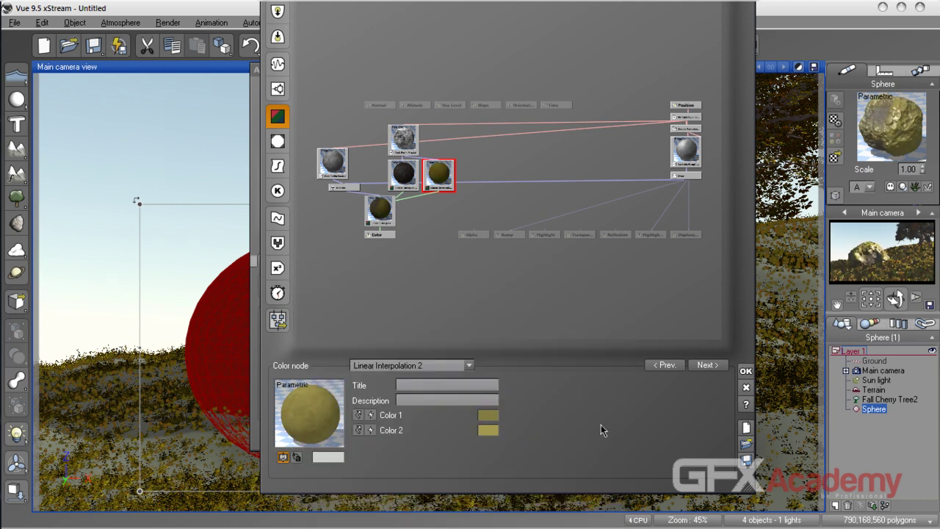
Step: Change the node's Color 1 to a more saturated dark yellow
click(488, 415)
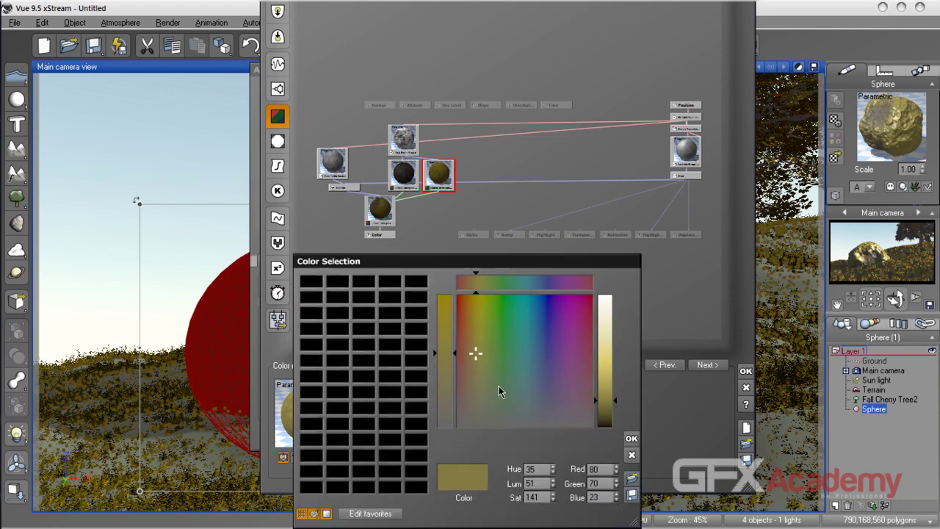
click(478, 311)
drag(477, 311, 477, 317)
click(474, 294)
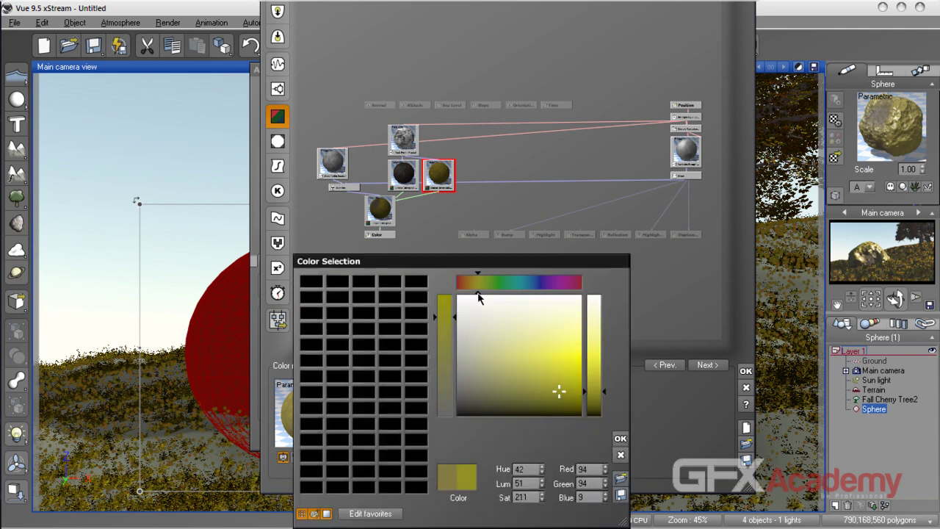
click(620, 439)
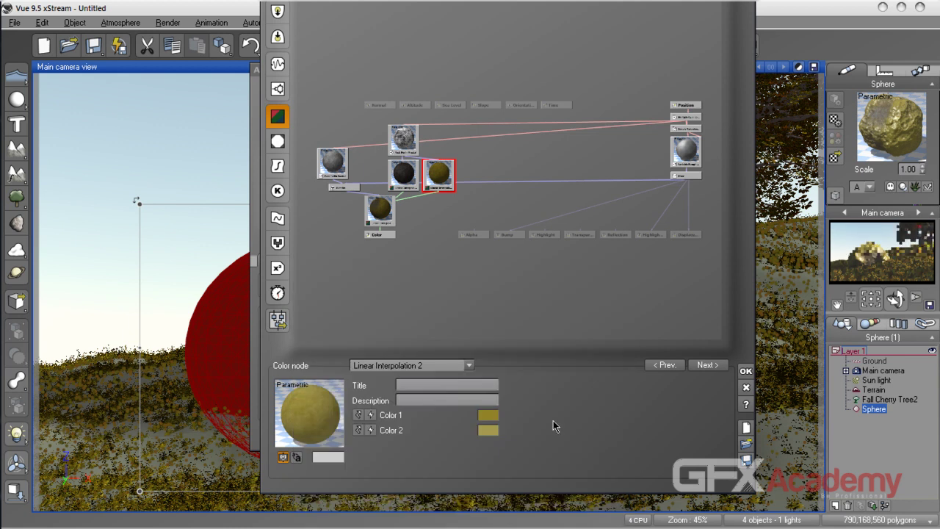
Step: Brighten the node's Color 2 to RGB 186, 159, 50 and select the blend node feeding the Color output
click(488, 430)
drag(587, 375, 588, 365)
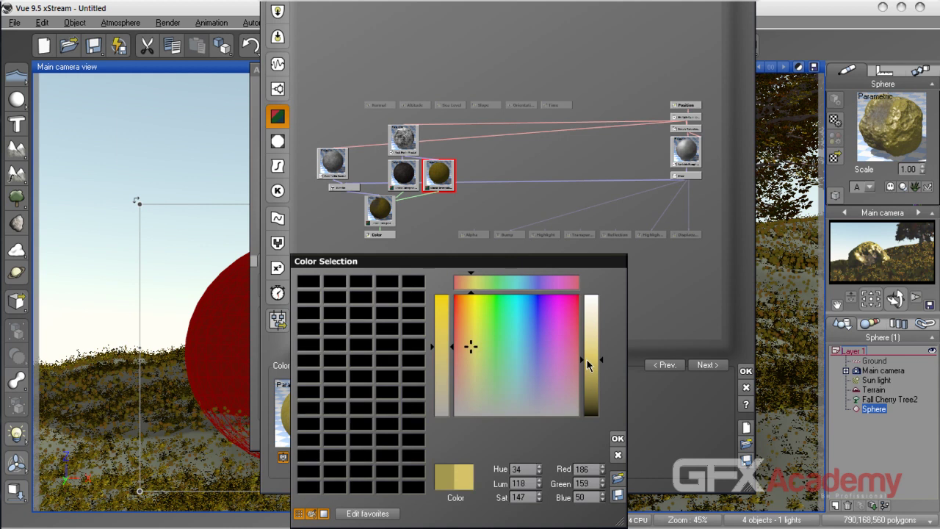
click(615, 438)
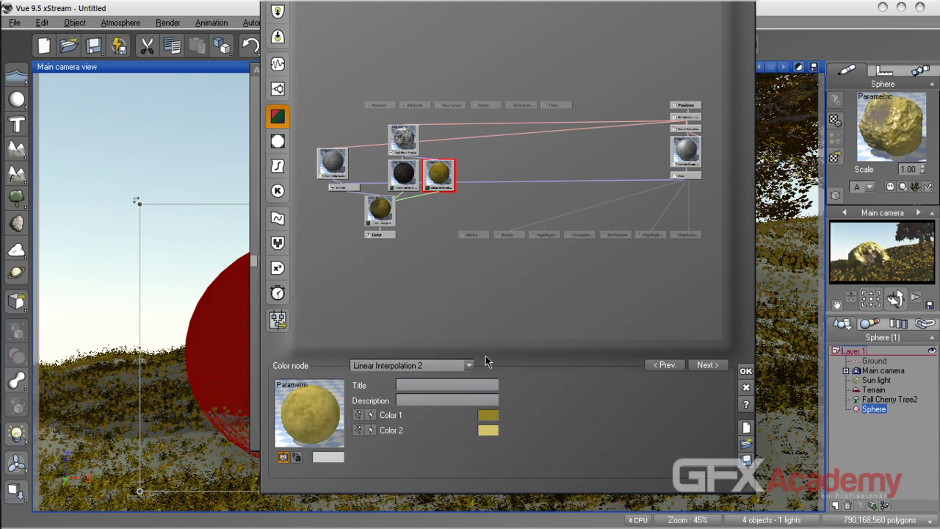
click(391, 212)
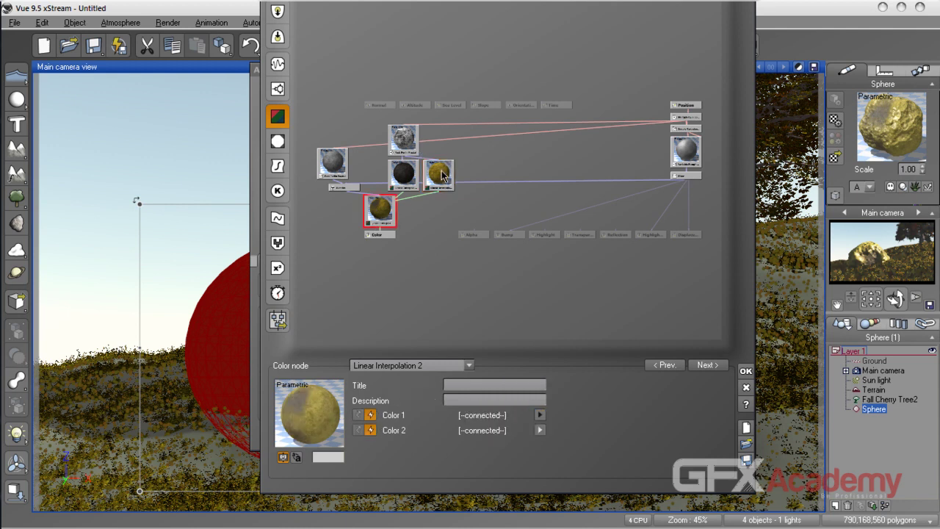
Step: Compare the golden color node with the blend node it feeds and darken its Color 1 to RGB 50, 41, 4
click(440, 176)
click(393, 218)
click(444, 183)
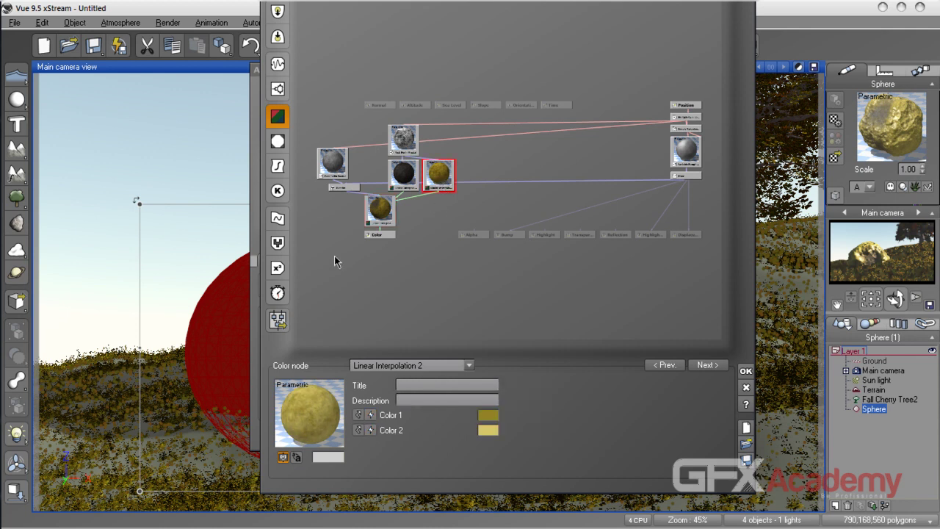
click(374, 212)
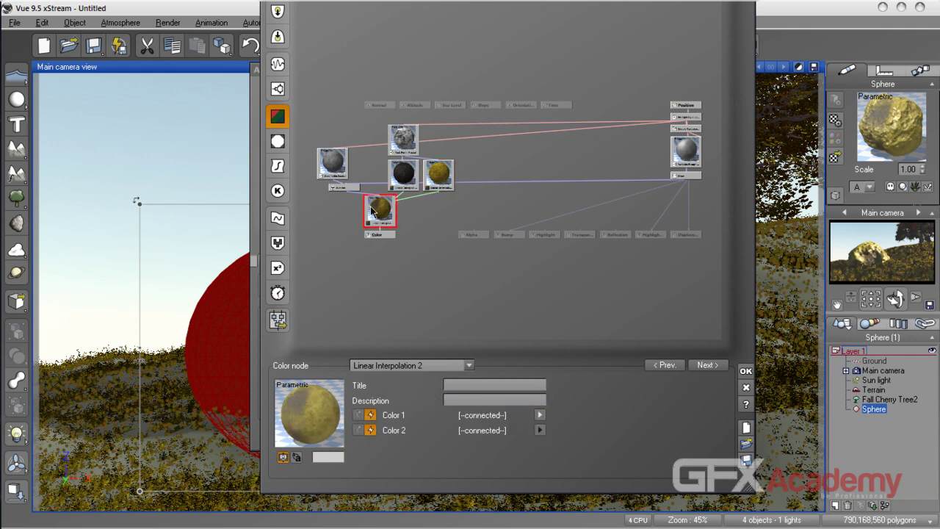
click(439, 182)
click(491, 428)
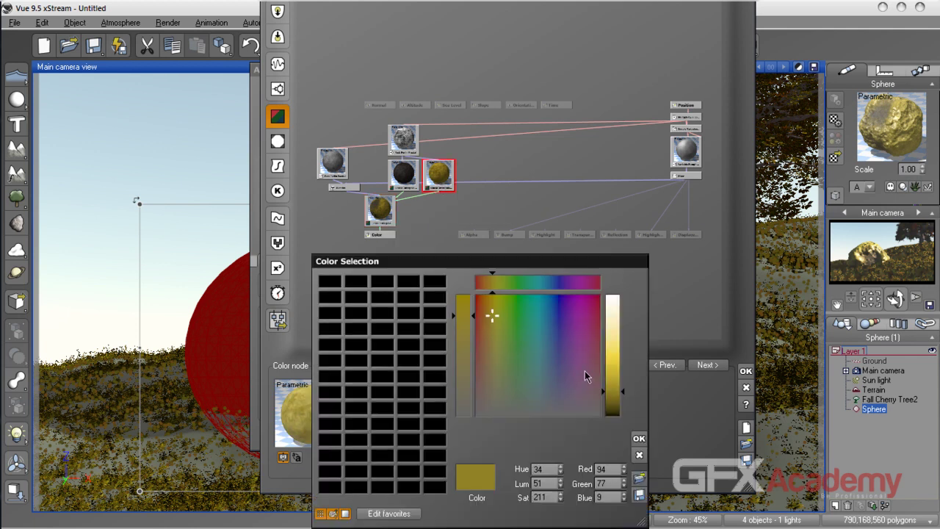
drag(614, 396, 614, 409)
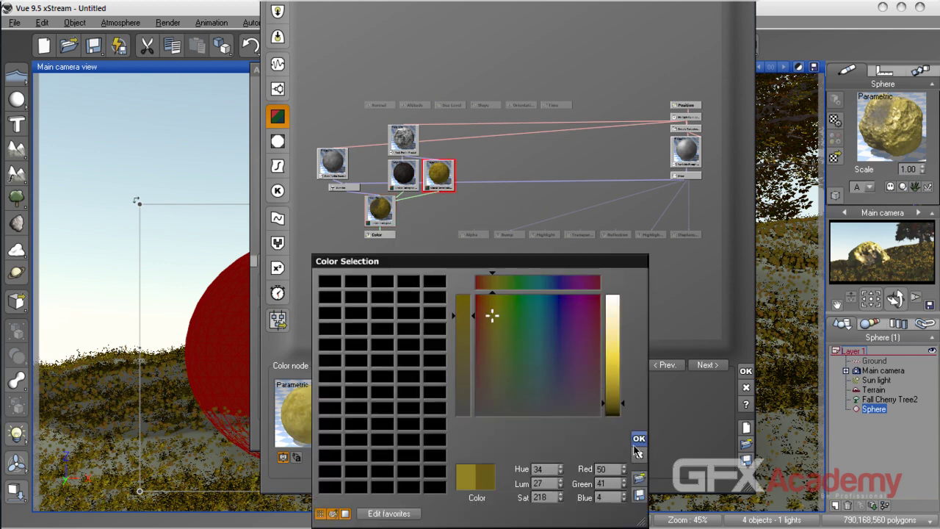
click(639, 439)
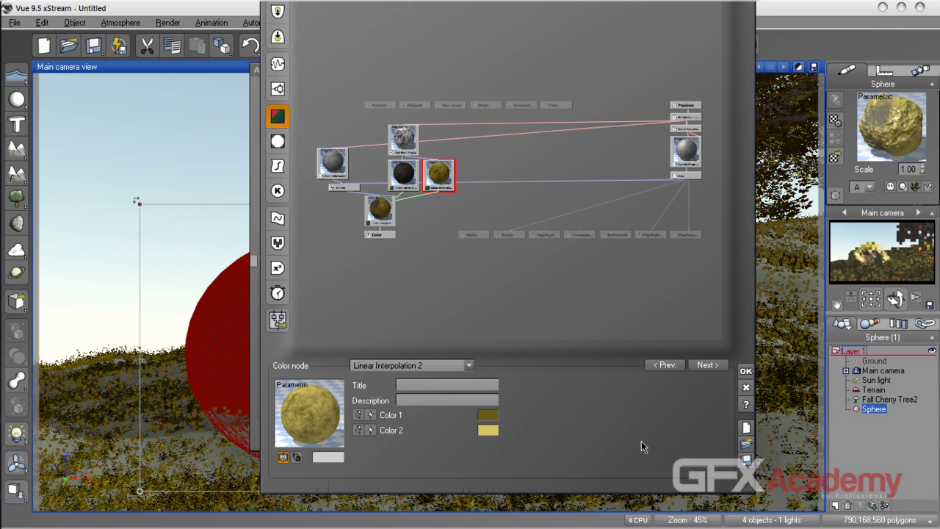
Step: Try an orange-brown Color 2 of RGB 166, 108, 21 on the golden node, and discard the function edits
click(488, 430)
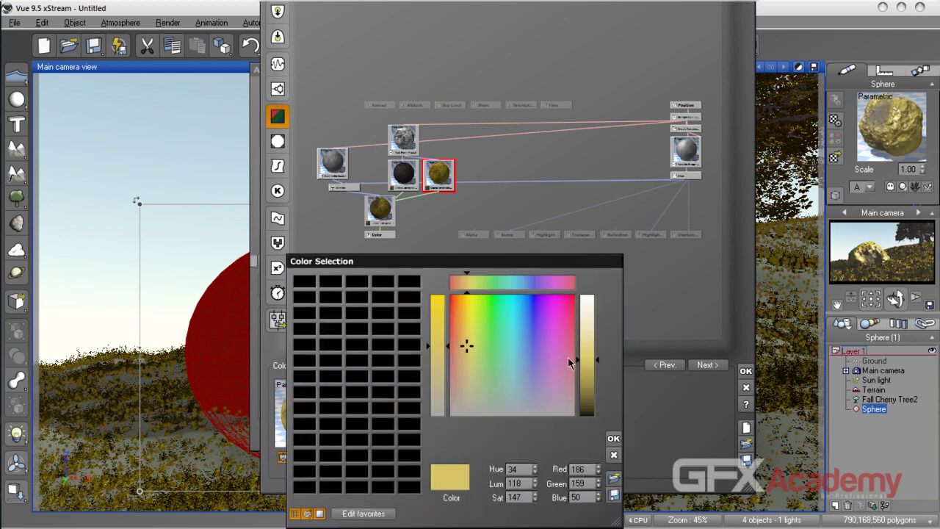
drag(587, 359, 589, 375)
drag(470, 348, 464, 324)
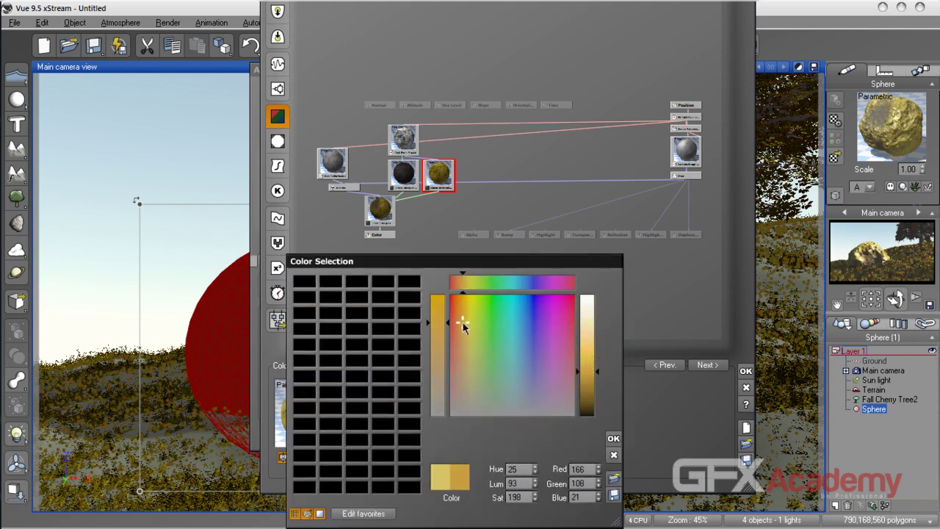
click(614, 438)
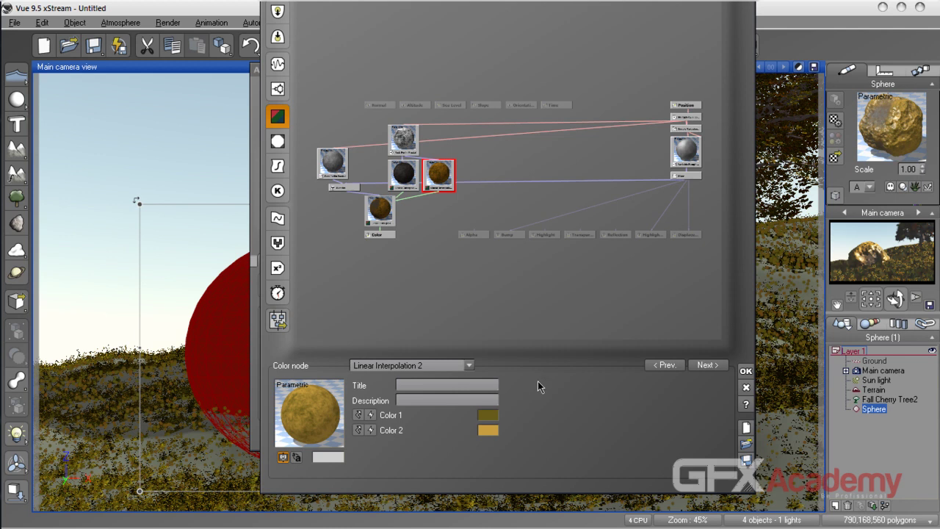
click(745, 387)
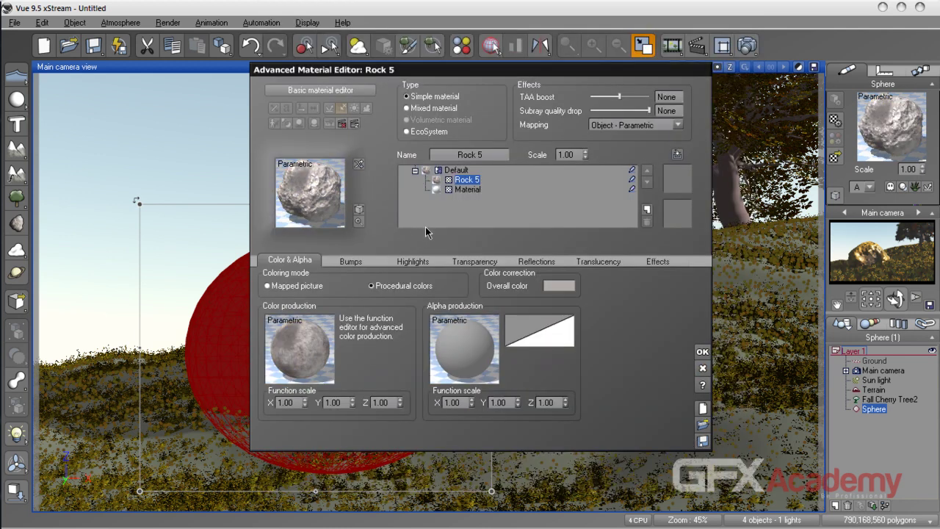
Step: Replace the Rock 5 sub-material with Old Limestone from the Displacement Materials collection
click(316, 329)
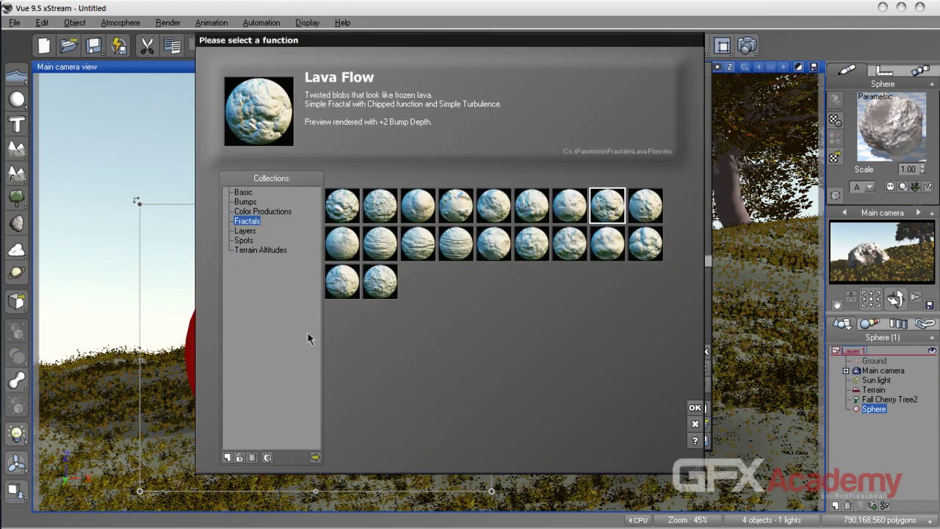
click(694, 407)
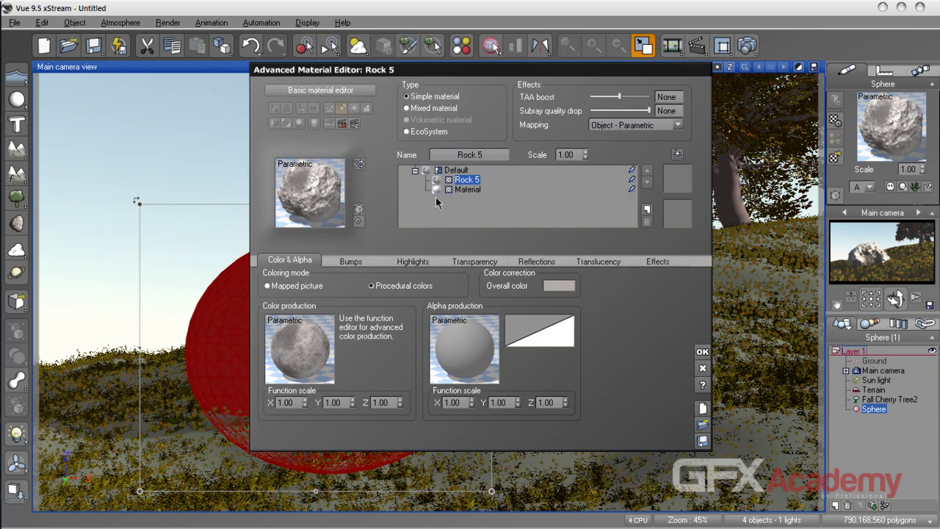
click(353, 211)
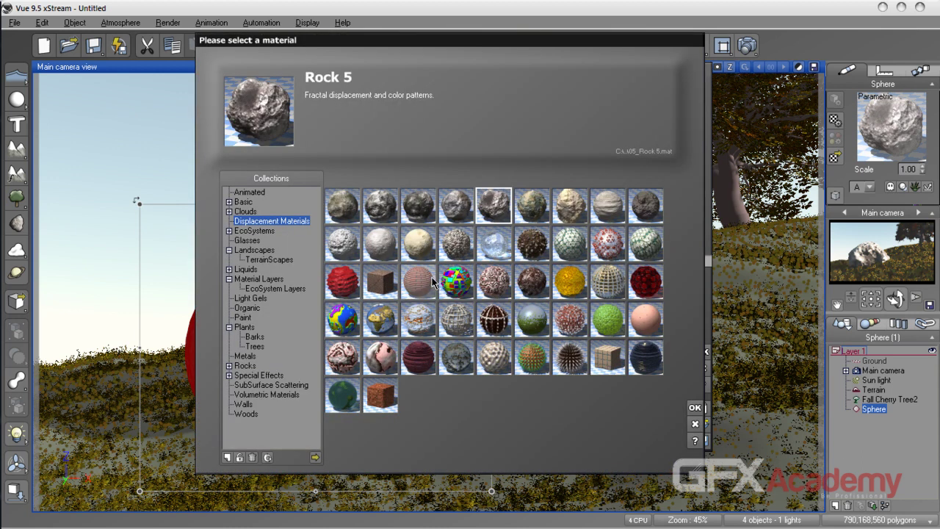
click(422, 247)
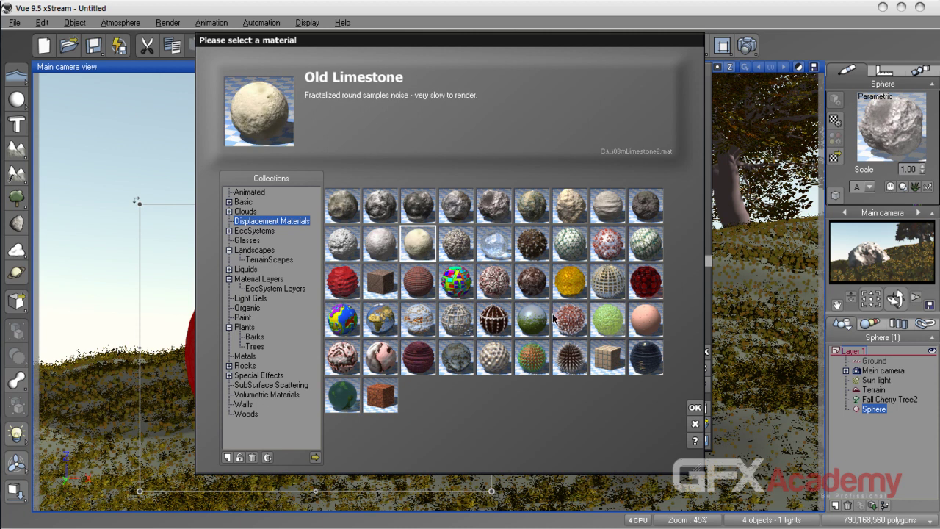
click(694, 408)
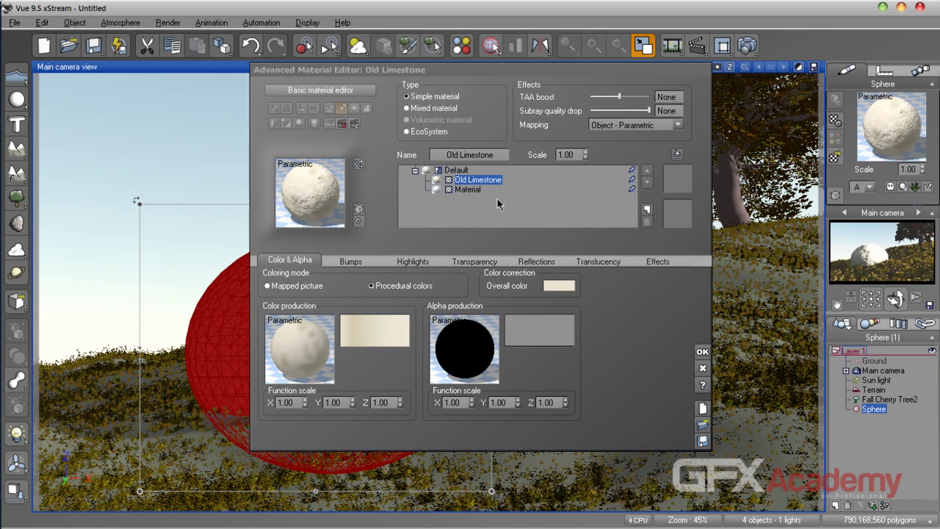
Step: Load Basic Rock from the Displacement Materials collection in place of Old Limestone
click(316, 190)
click(570, 212)
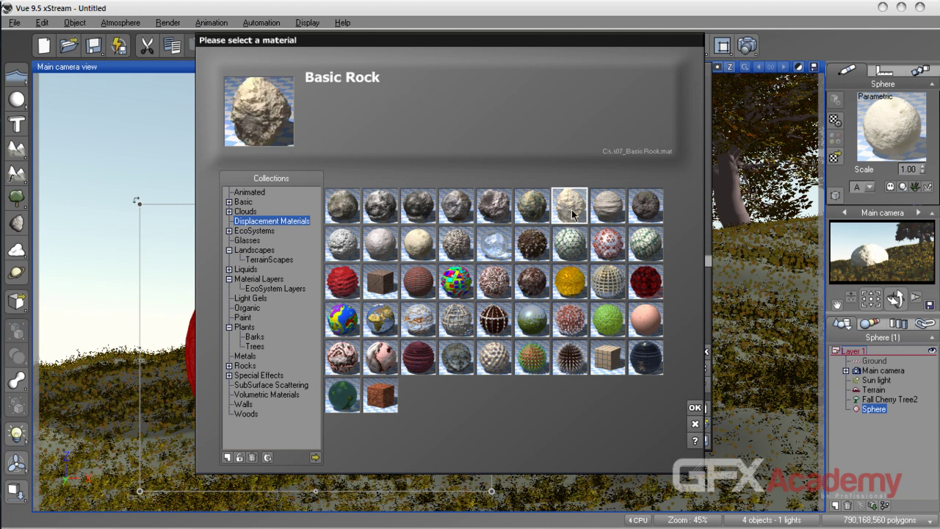
click(697, 410)
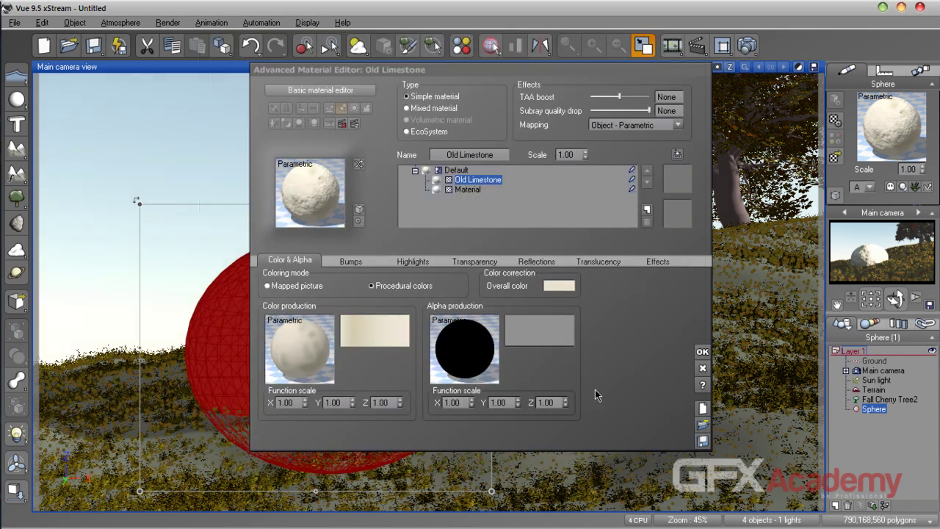
Step: Choose the Lava Flow fractal for Basic Rock's color production and apply the material to the sphere
double_click(304, 346)
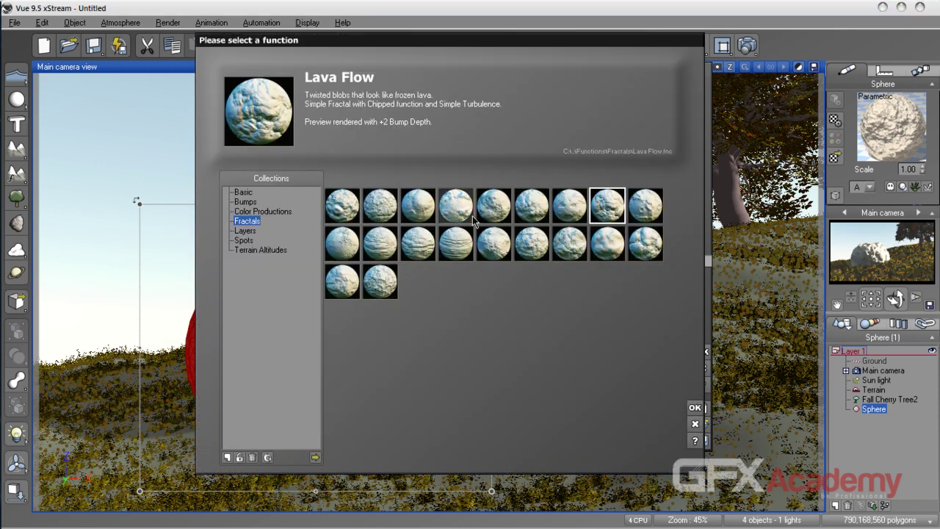
click(497, 213)
click(531, 213)
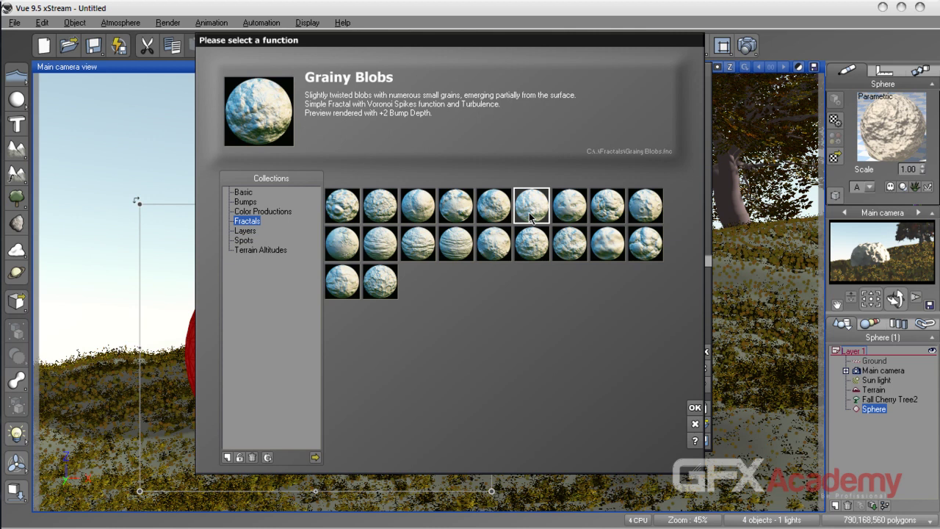
click(614, 214)
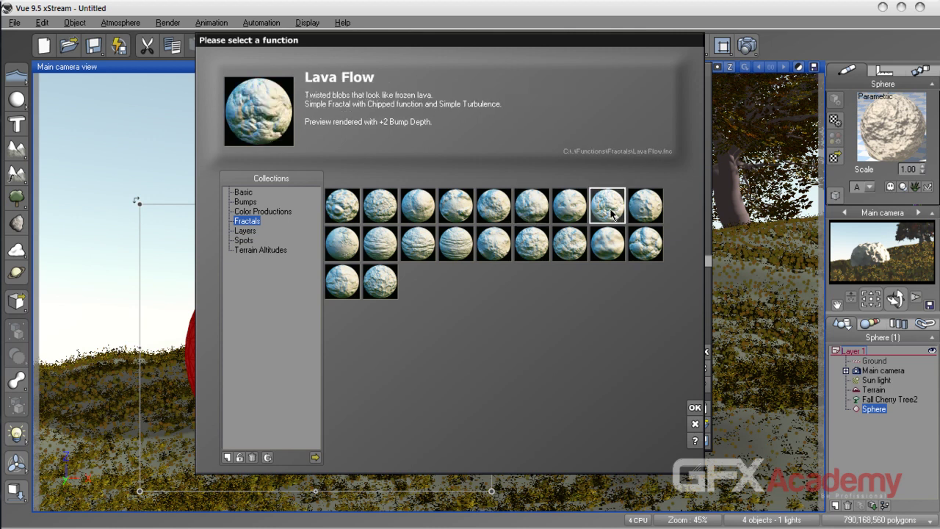
click(695, 408)
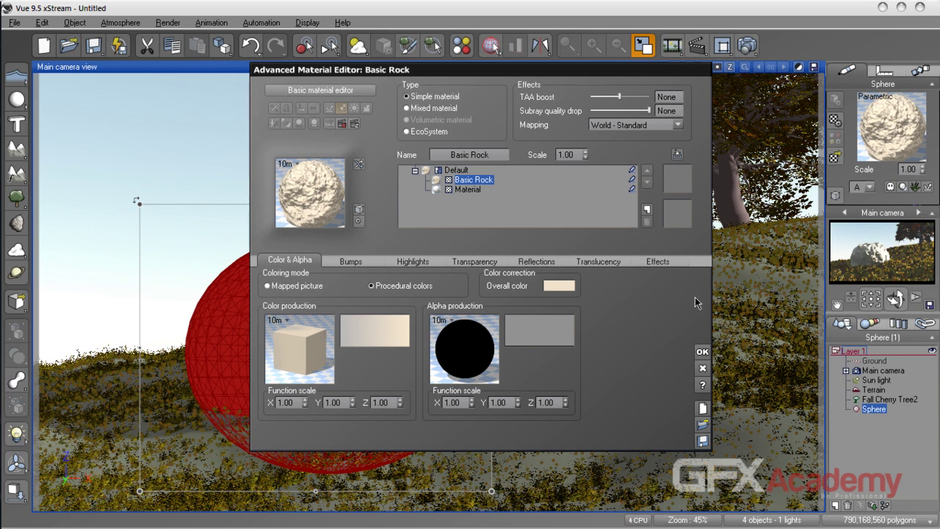
click(702, 351)
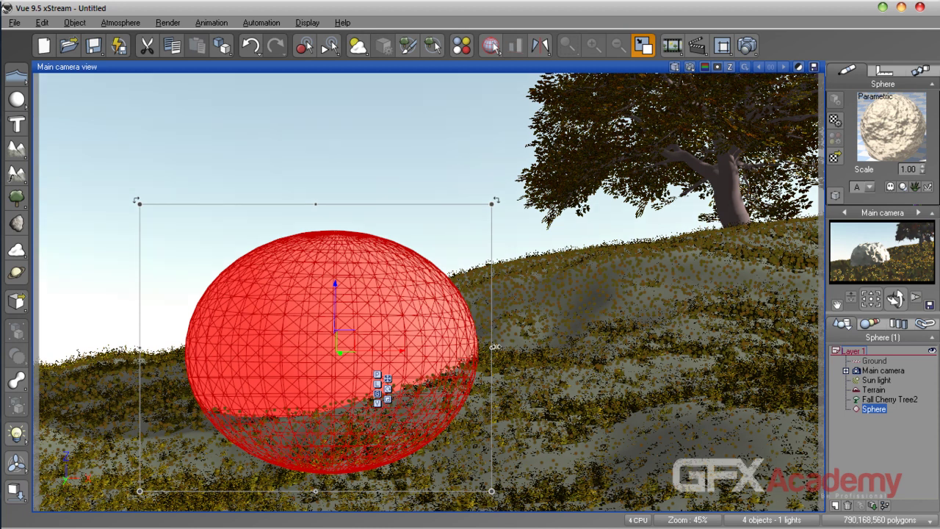
Step: Reshape the sphere into a wider, flatter and slightly rotated ellipsoid
drag(524, 345, 548, 346)
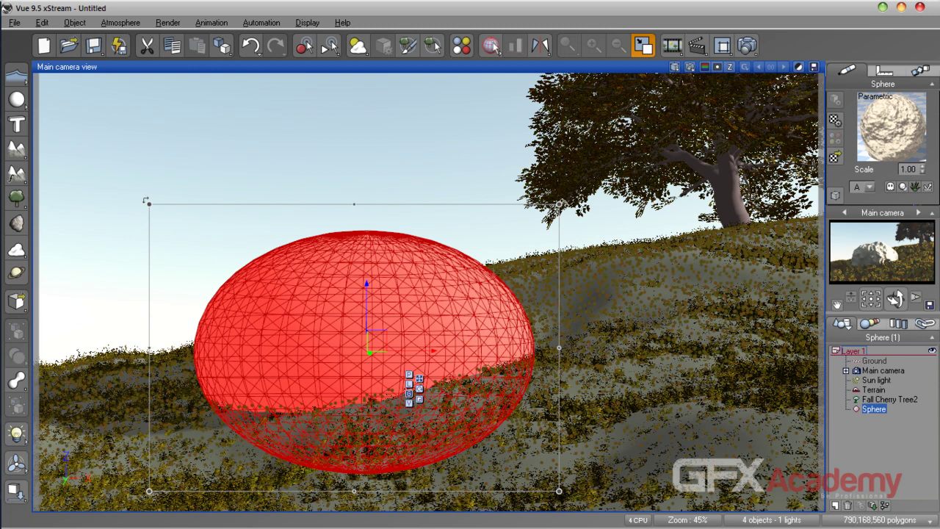
drag(561, 205, 567, 221)
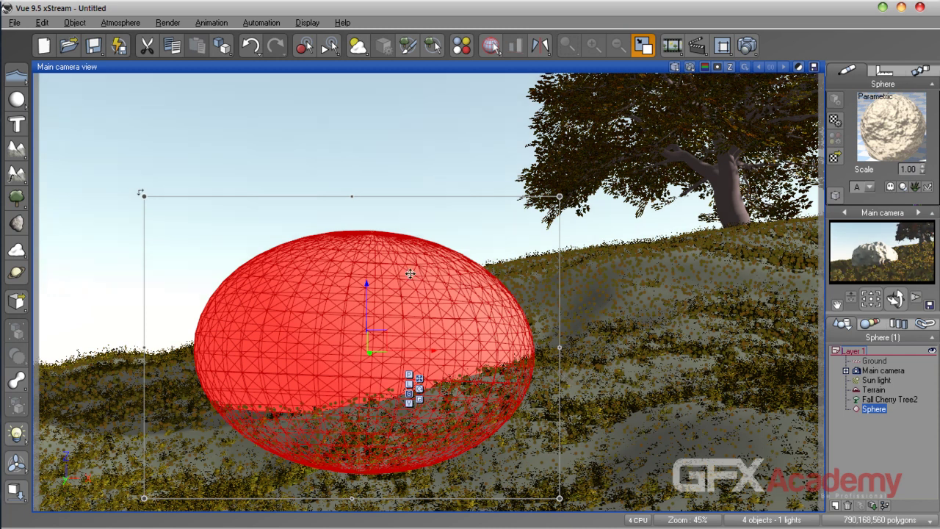
drag(353, 196, 355, 222)
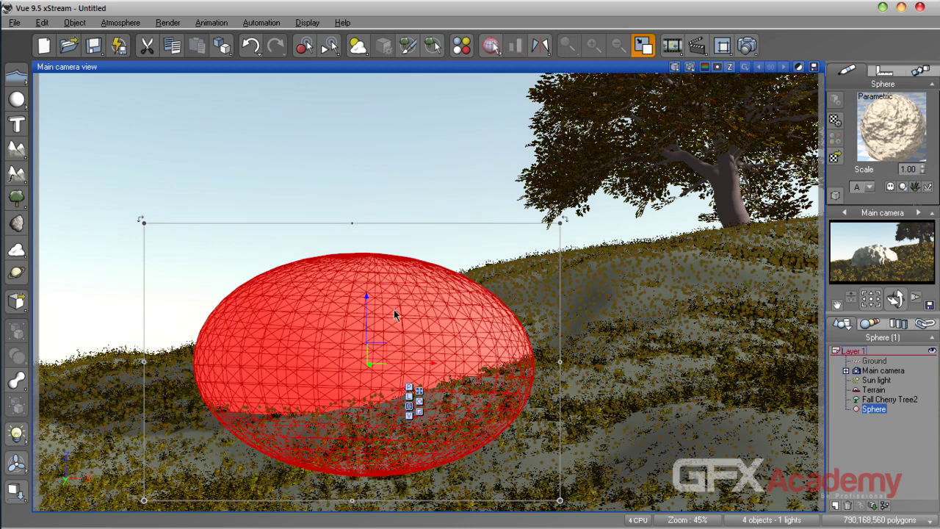
Step: Set Material 2 of the sphere's mixed material to Rock from the Displacement Materials collection
double_click(908, 149)
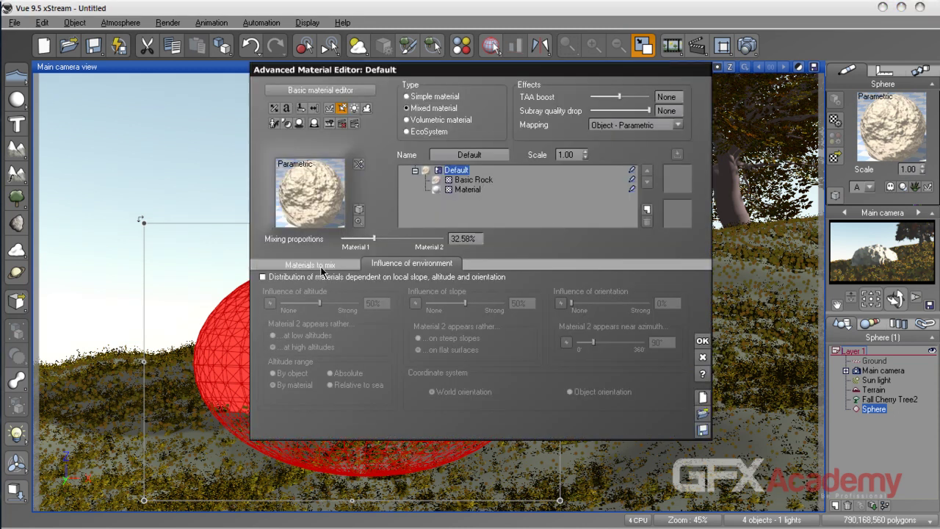
click(321, 269)
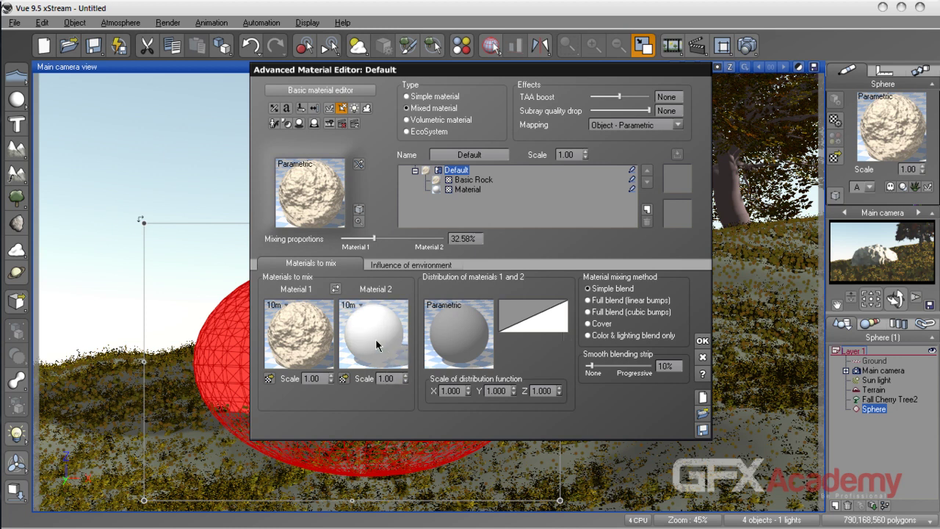
click(343, 379)
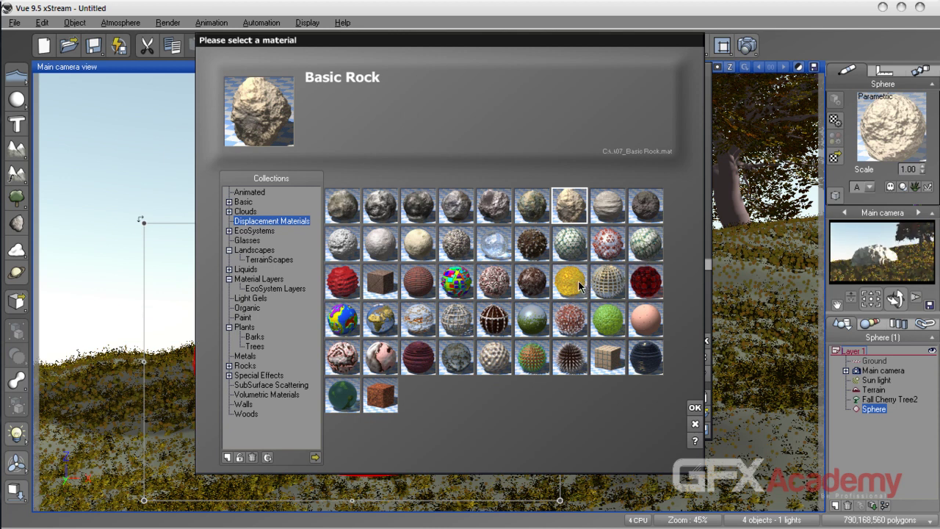
click(350, 212)
click(696, 409)
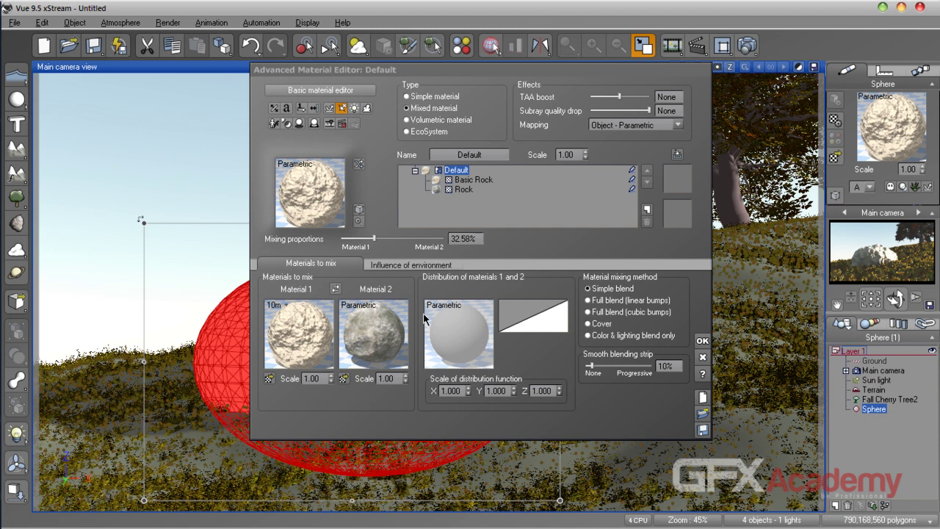
Step: Make the mixed material's distribution depend on slope, altitude and orientation, and set the influence of orientation to 52%
click(411, 266)
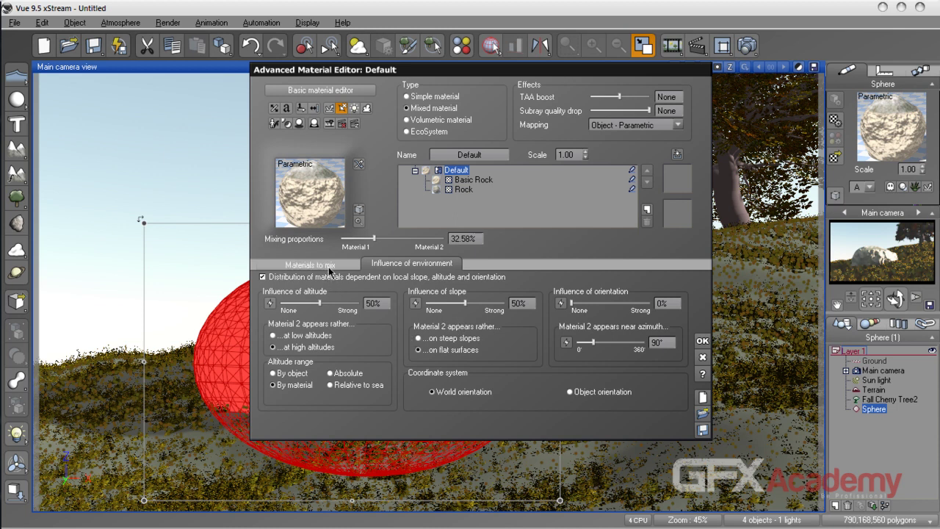
click(471, 180)
click(469, 191)
click(471, 179)
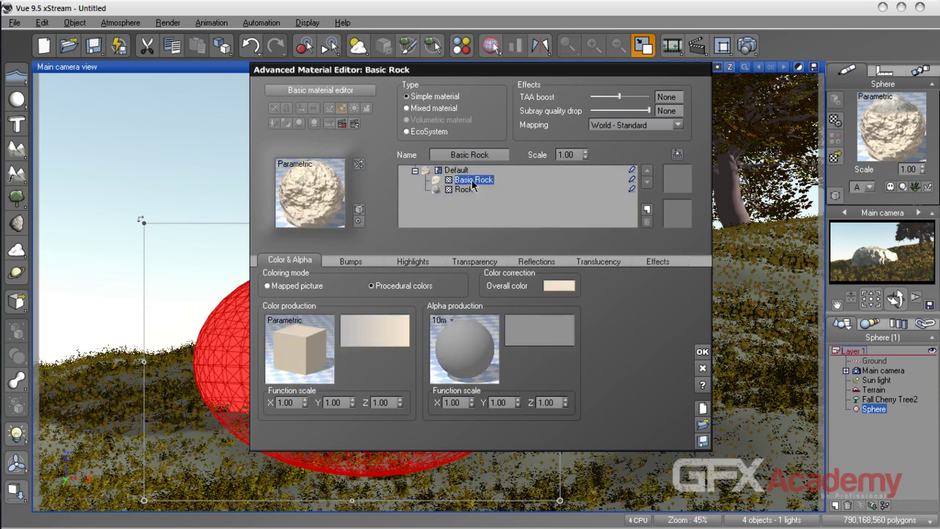
click(463, 171)
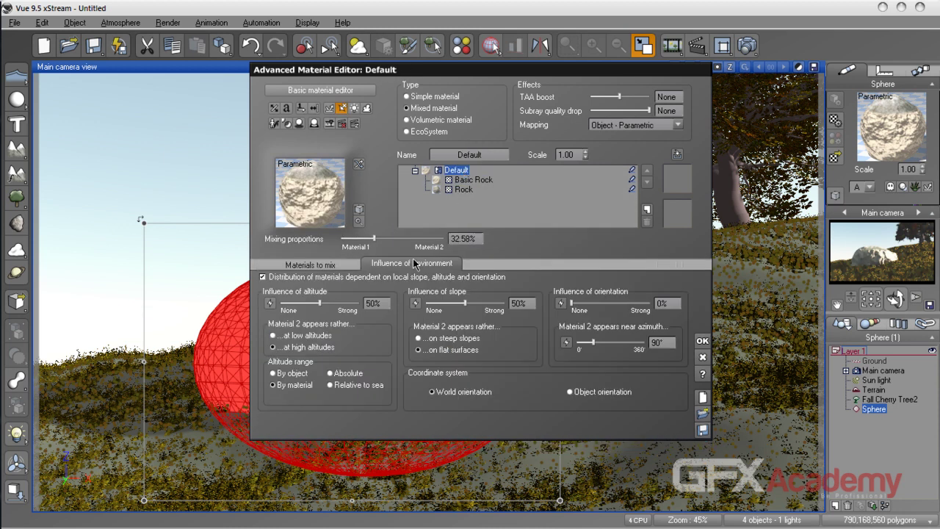
drag(571, 302, 608, 302)
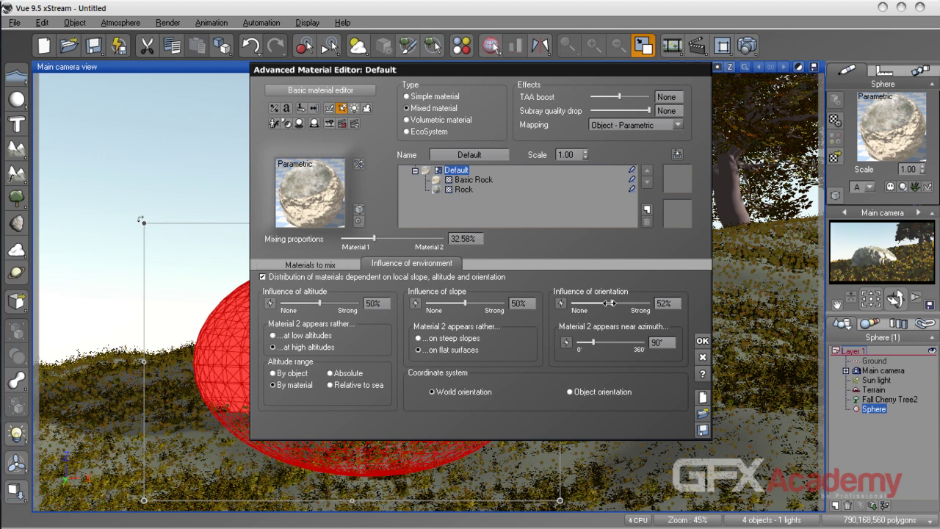
Step: Use Full blend (linear bumps) as the material mixing method and set Material 2's azimuth to 160°
click(307, 265)
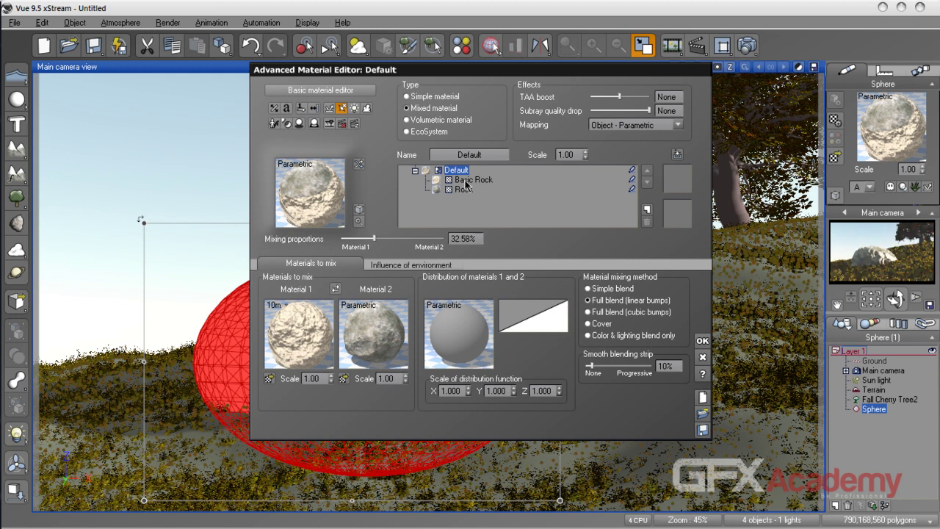
click(439, 266)
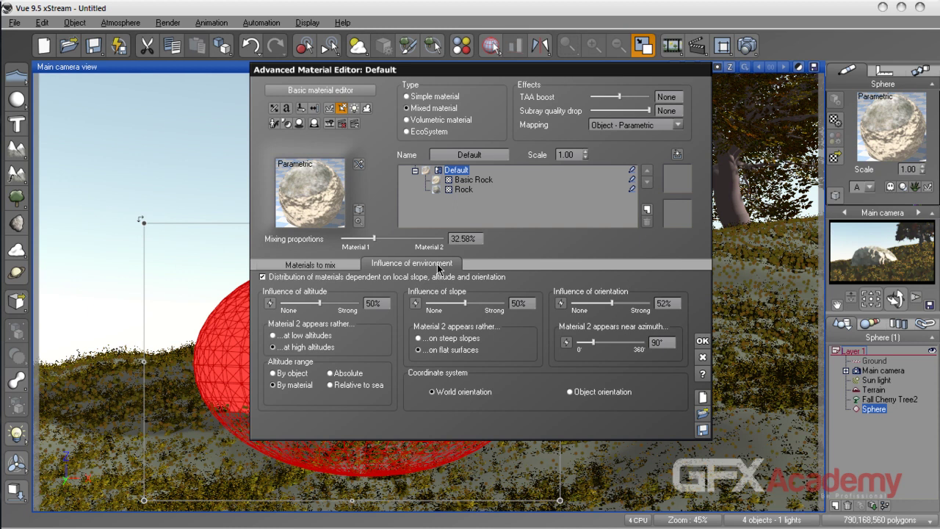
drag(592, 343, 605, 344)
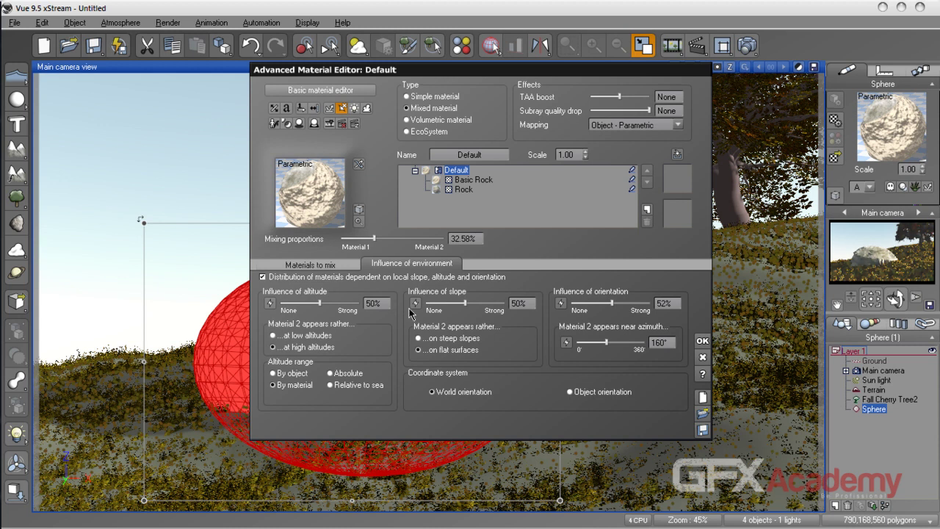
Step: Adjust the mixing proportions of the sphere's mixed material to 27.21%
click(328, 268)
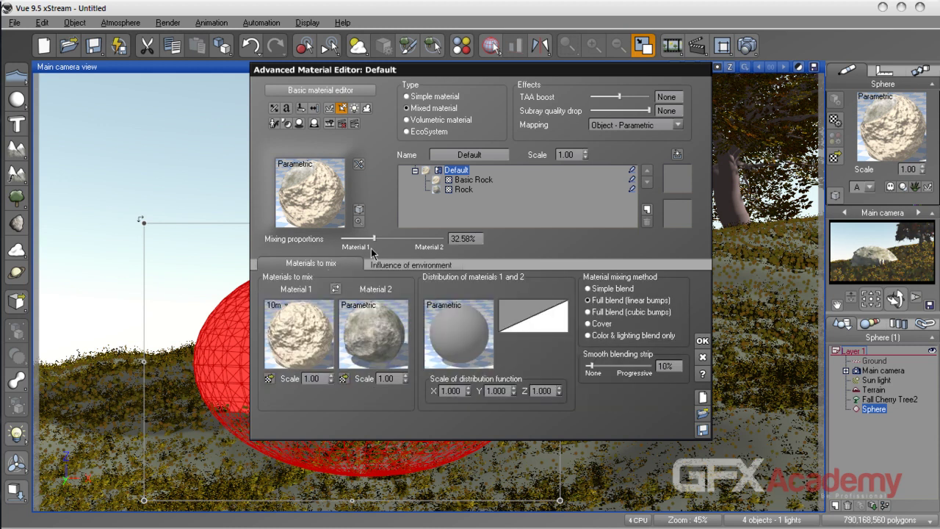
drag(374, 242, 387, 241)
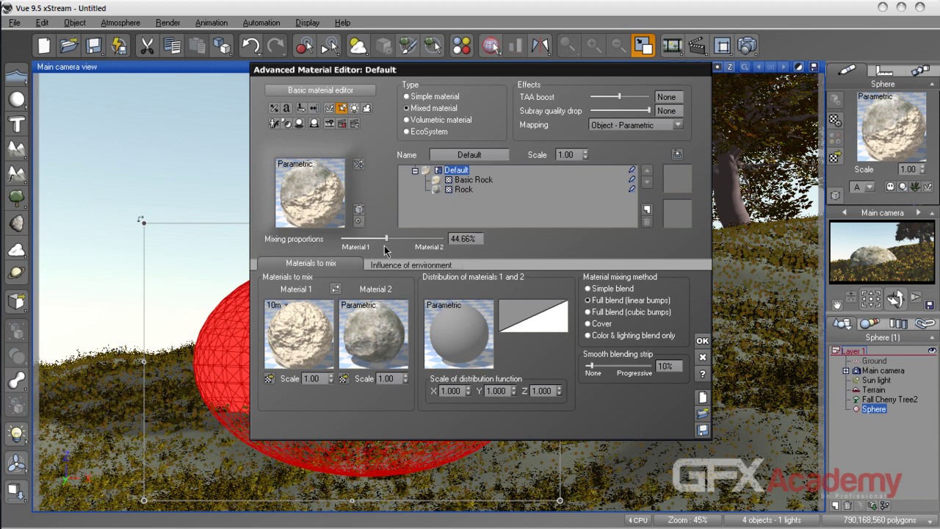
drag(386, 242, 372, 241)
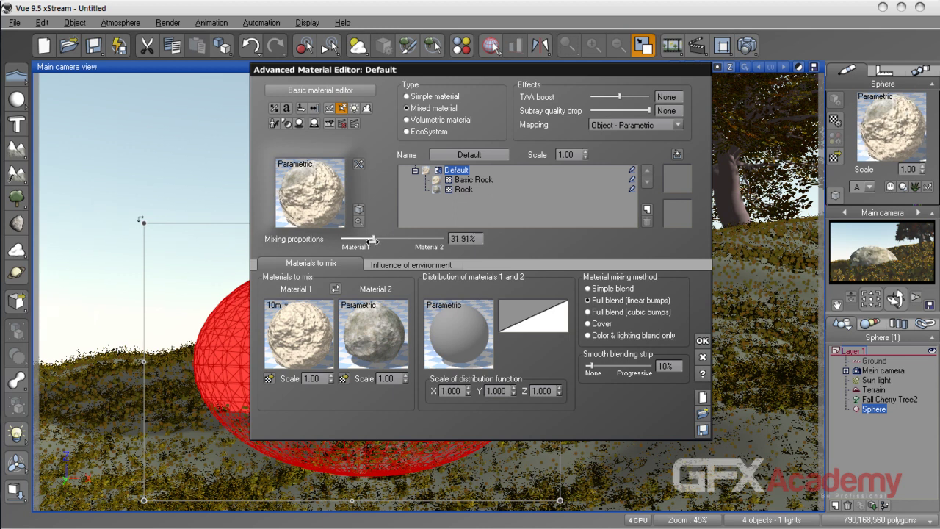
drag(372, 241, 368, 241)
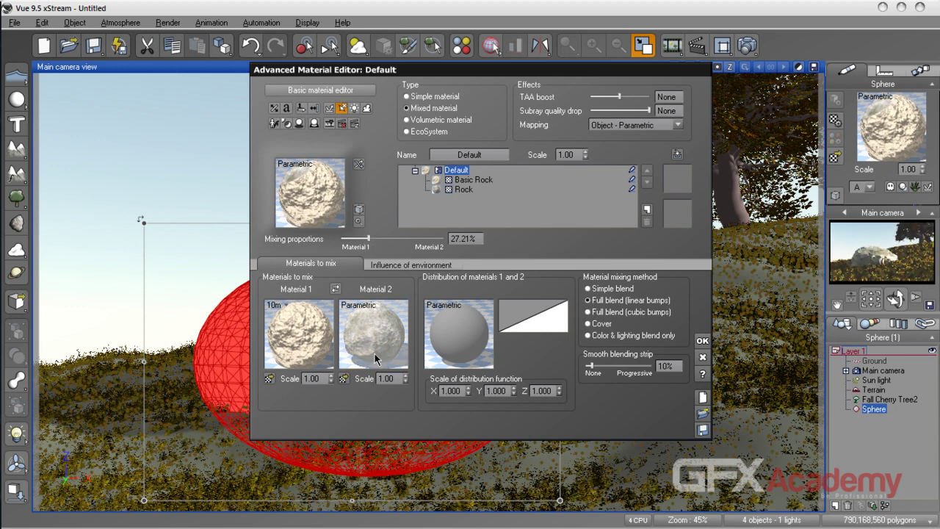
Step: Set the displacement depth of the Basic Rock material (Material 1) to 30
double_click(323, 338)
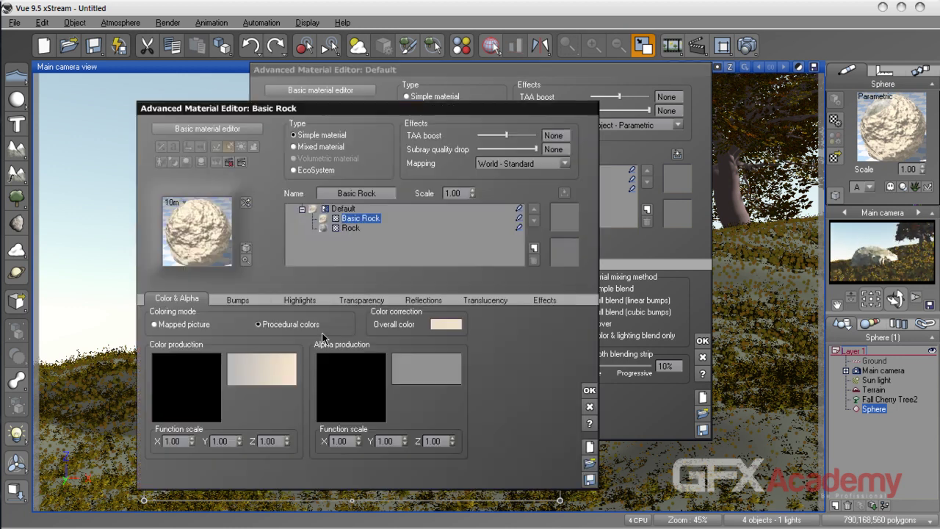
click(250, 300)
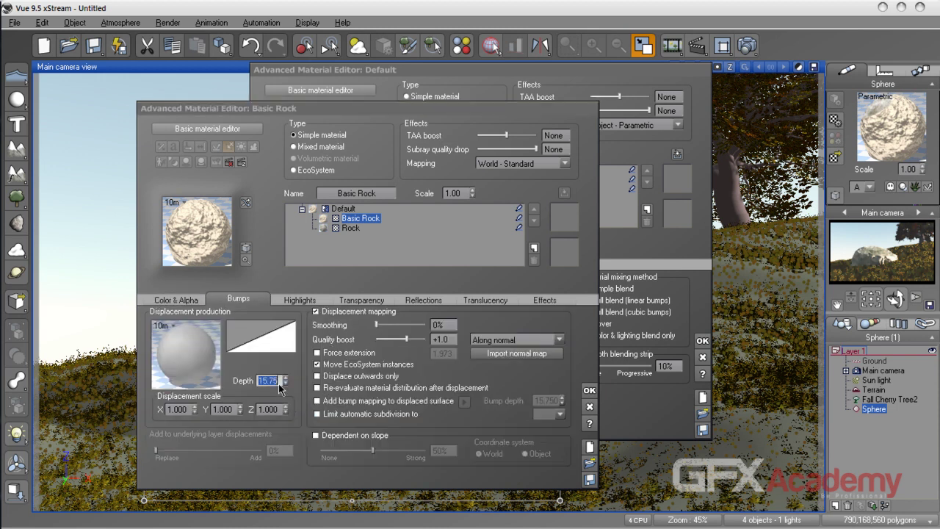
text(30)
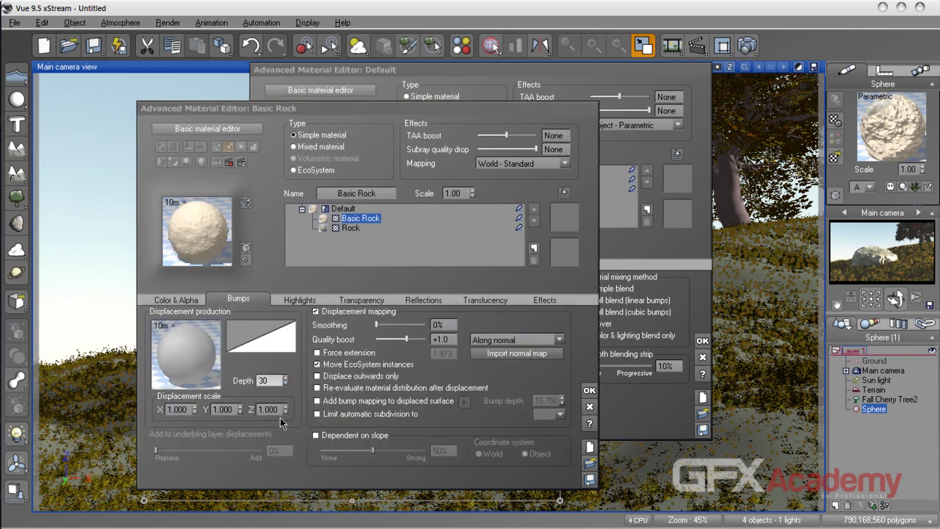
click(279, 410)
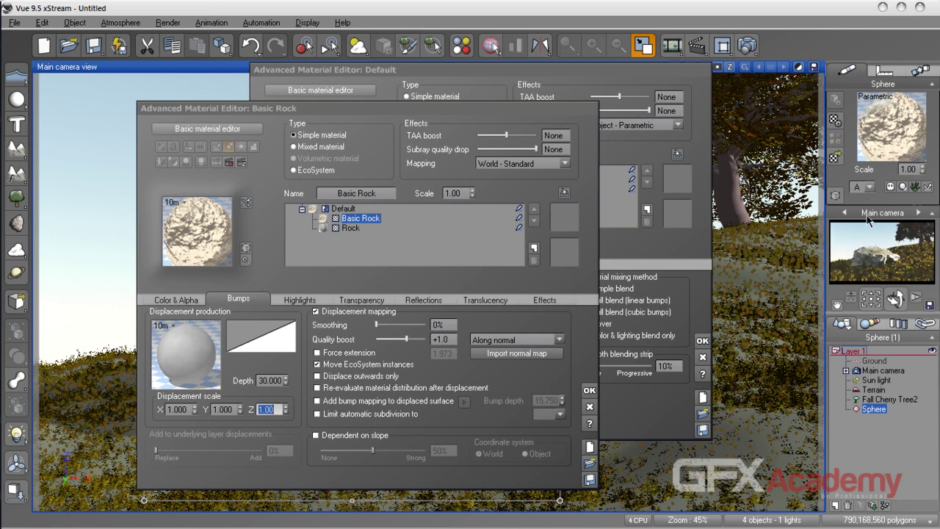
click(590, 390)
Step: Try a displacement depth of 3 for the Rock material (Material 2), and set it to 0.5 instead
double_click(370, 329)
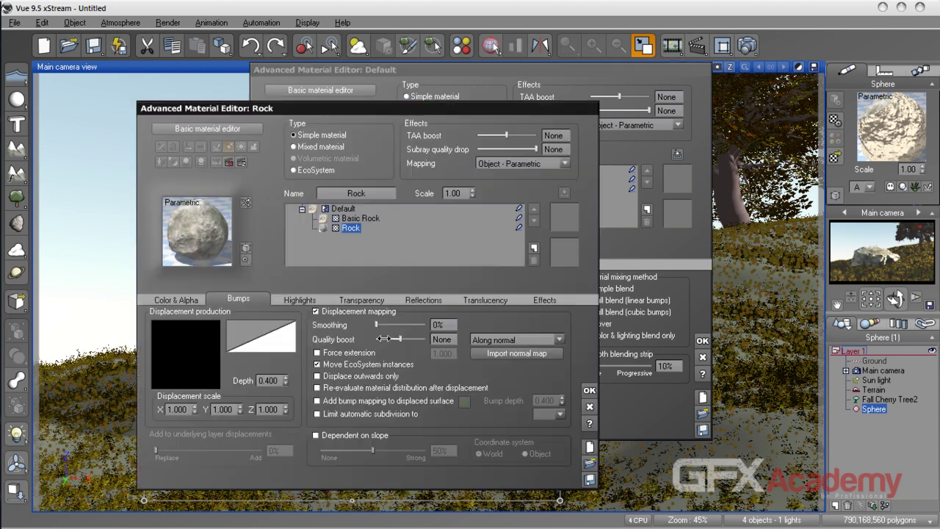
drag(362, 109, 476, 90)
click(381, 363)
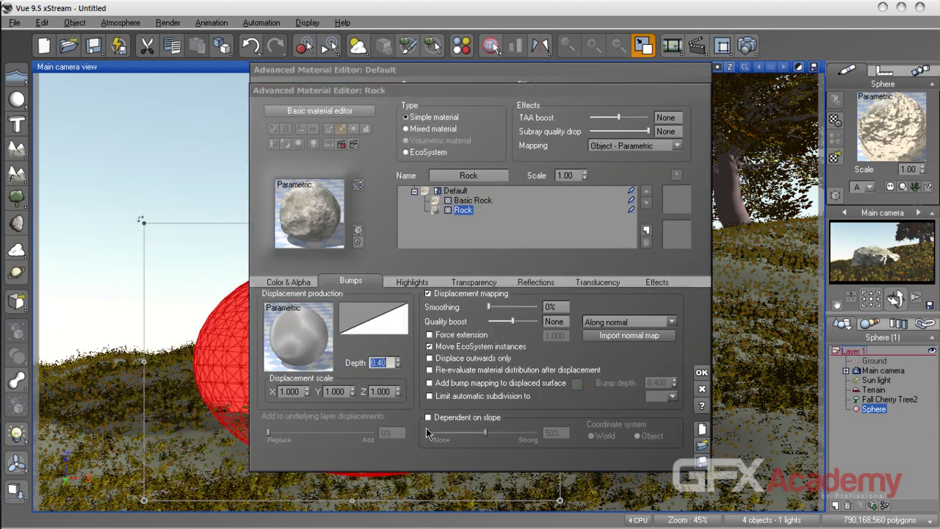
text(3)
click(381, 391)
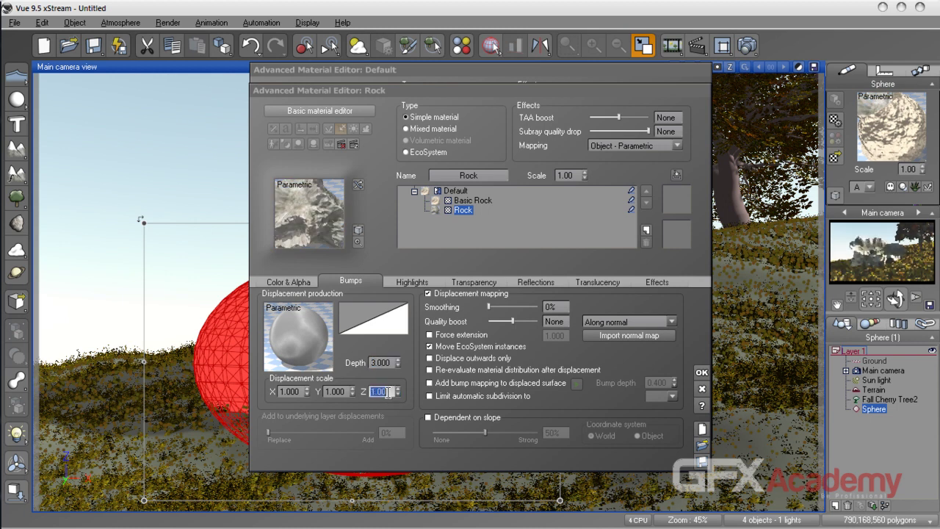
click(378, 362)
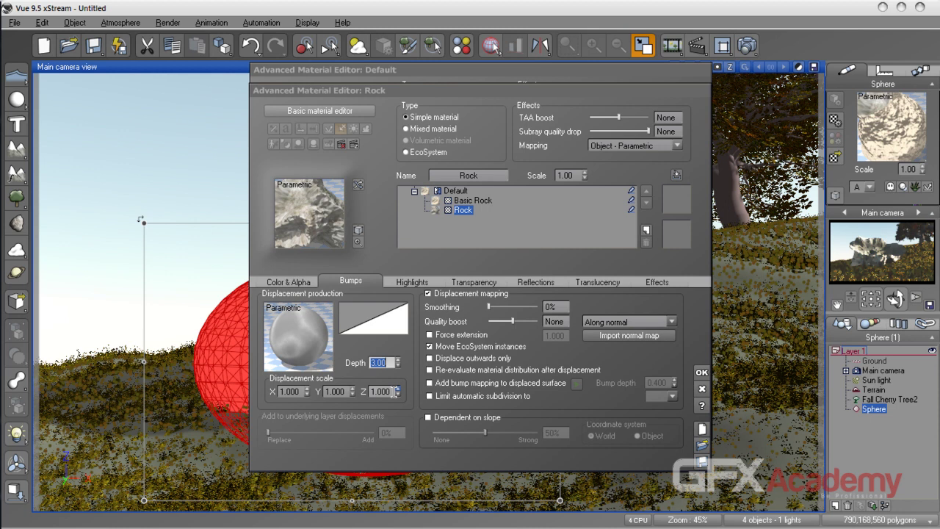
text(0.5)
click(394, 392)
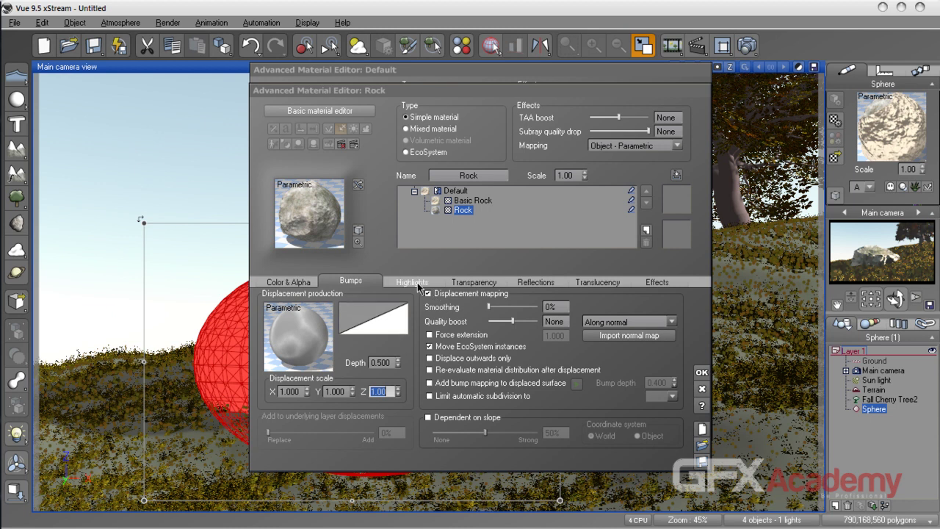
Step: Set the Rock material's overall color to a muted olive brown, about RGB 101, 91, 60, and accept the material
click(312, 282)
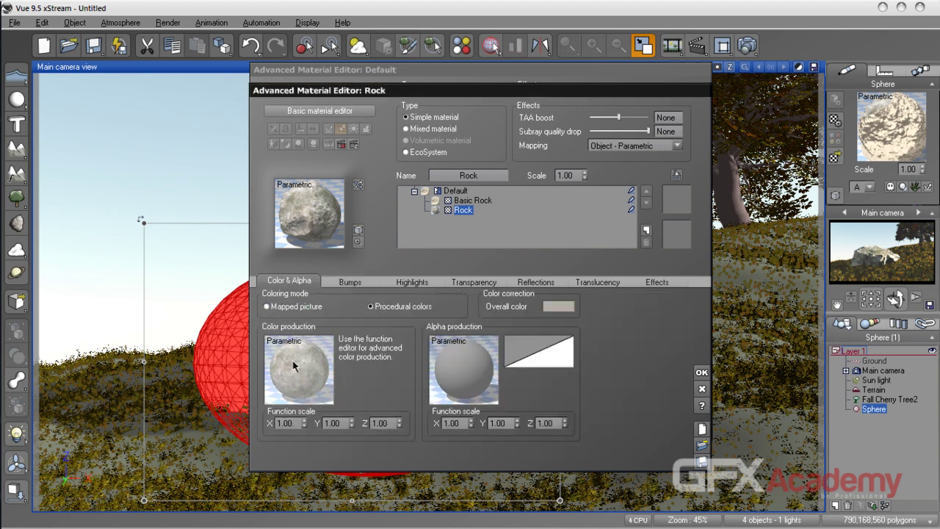
click(558, 305)
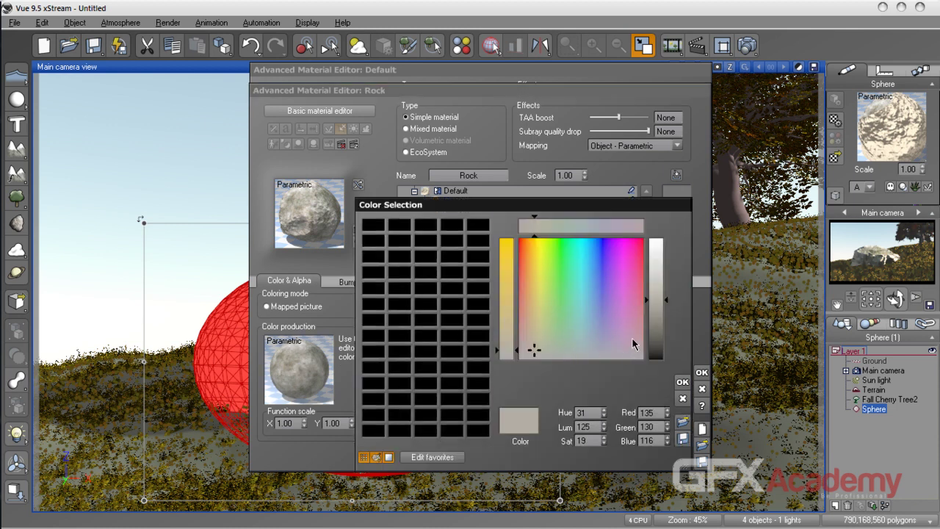
drag(550, 353, 539, 319)
click(682, 382)
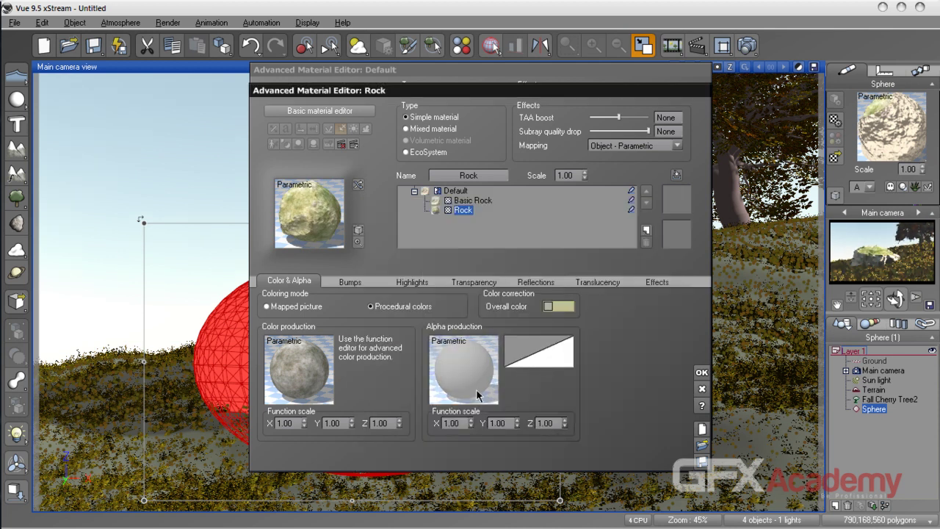
click(557, 308)
drag(647, 316, 651, 325)
drag(534, 331, 530, 333)
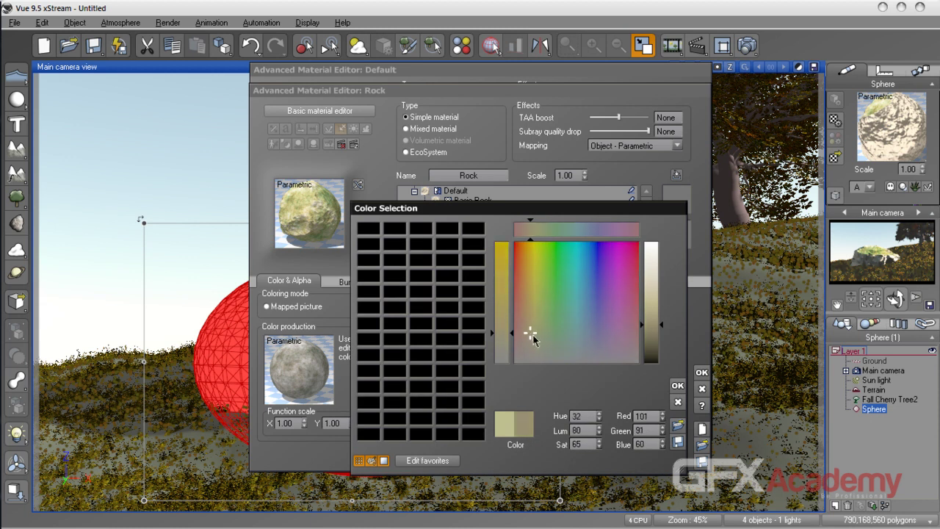
key(Return)
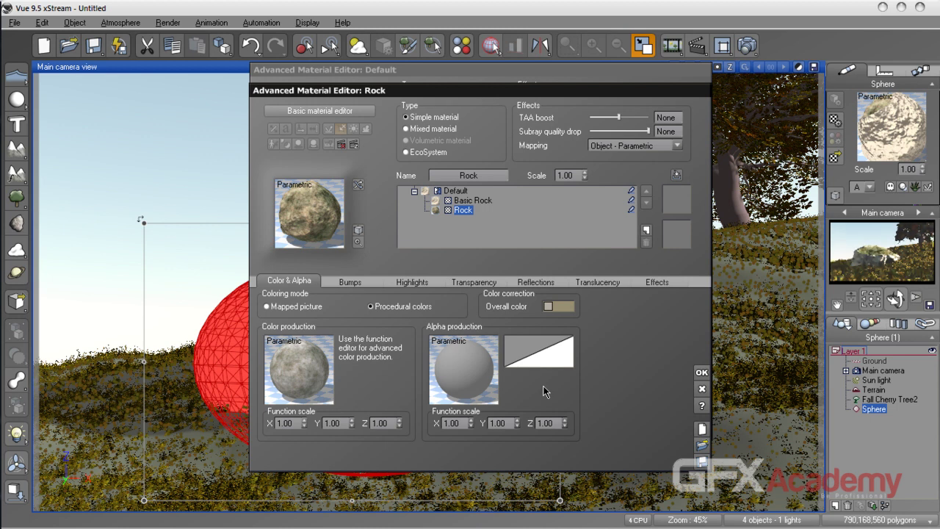
click(700, 374)
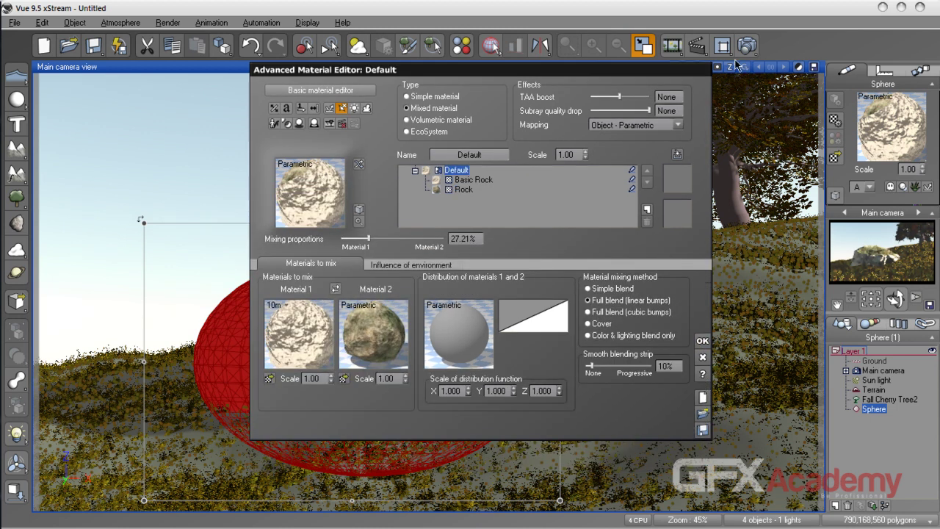
Step: Use Full blend (cubic bumps) as the material mixing method and apply the mixed material to the sphere
click(620, 313)
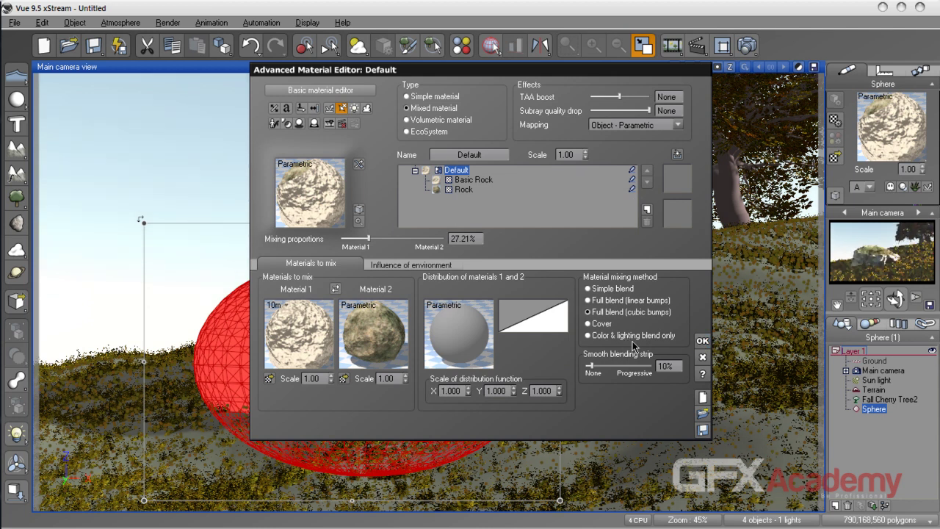
click(461, 189)
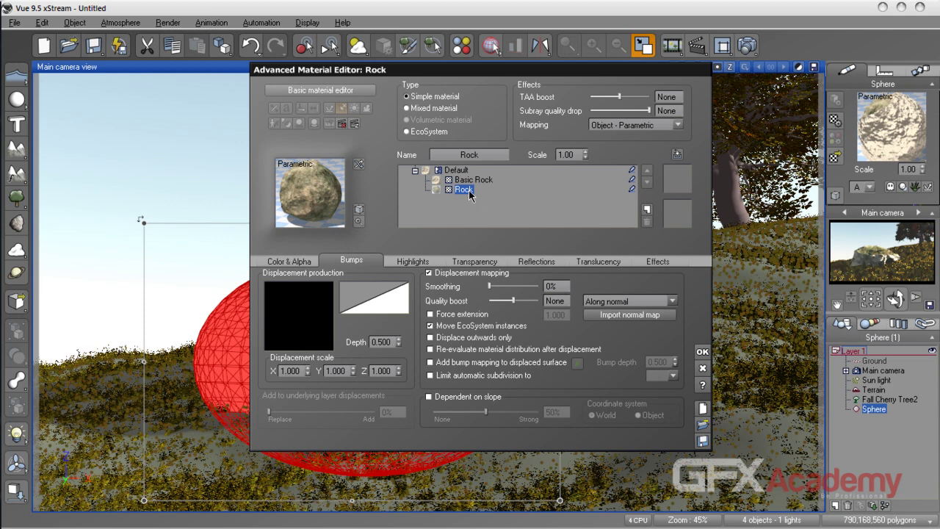
click(601, 263)
click(657, 262)
click(614, 262)
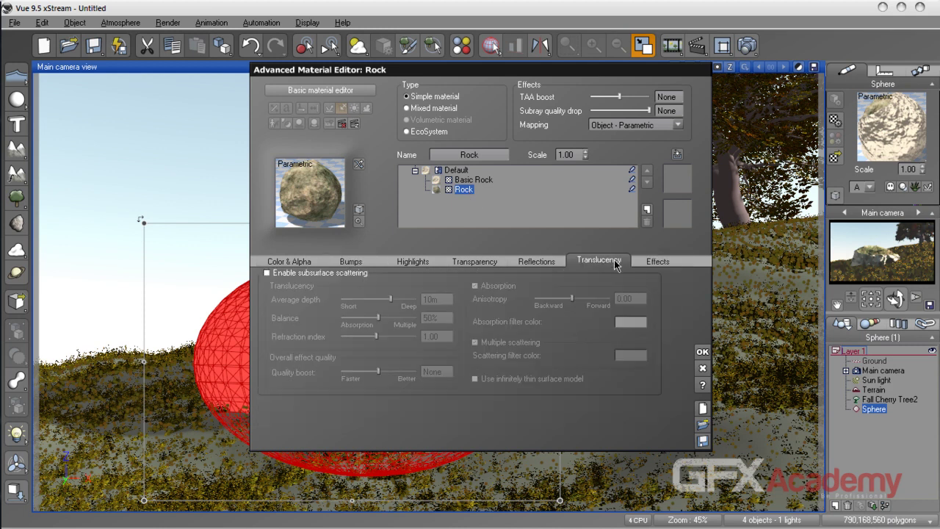
click(540, 262)
click(494, 262)
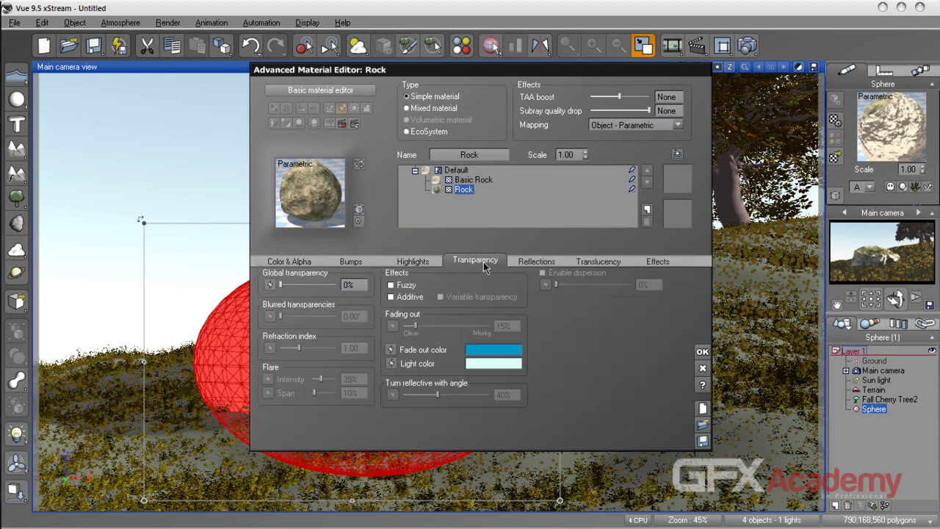
click(702, 351)
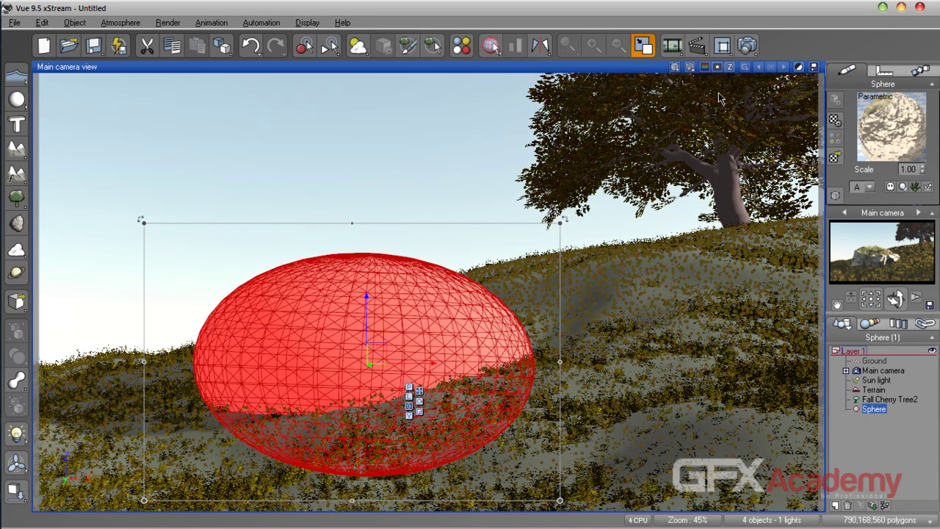
Step: Render the main camera view to check the rock, stopping and closing the render once the rock is drawn
click(747, 46)
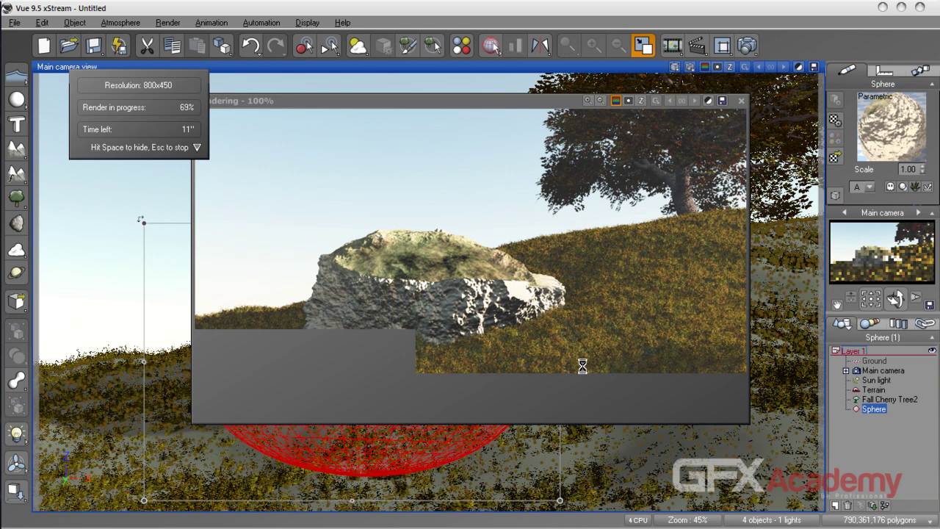
key(Escape)
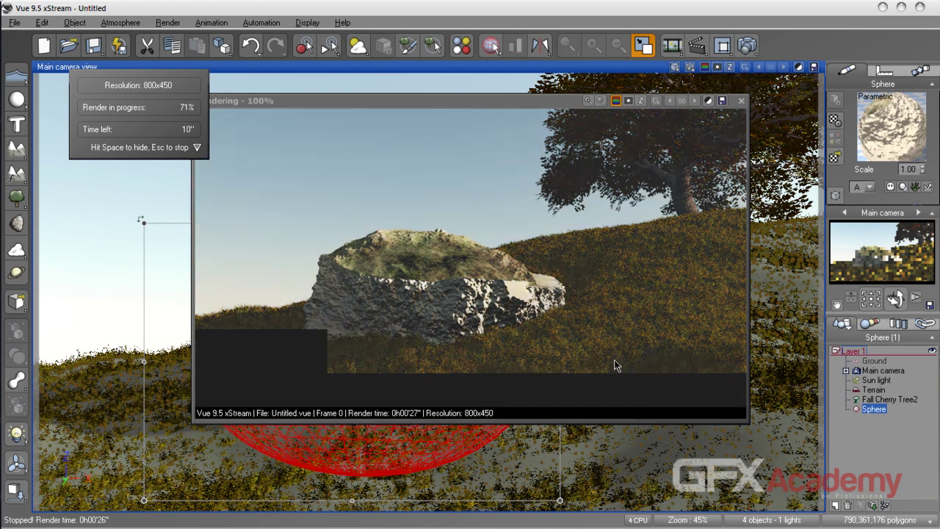
click(741, 99)
Step: Reset Material 2 of the sphere's mixed material and replace it with Old Limestone from the Displacement Materials collection
double_click(883, 128)
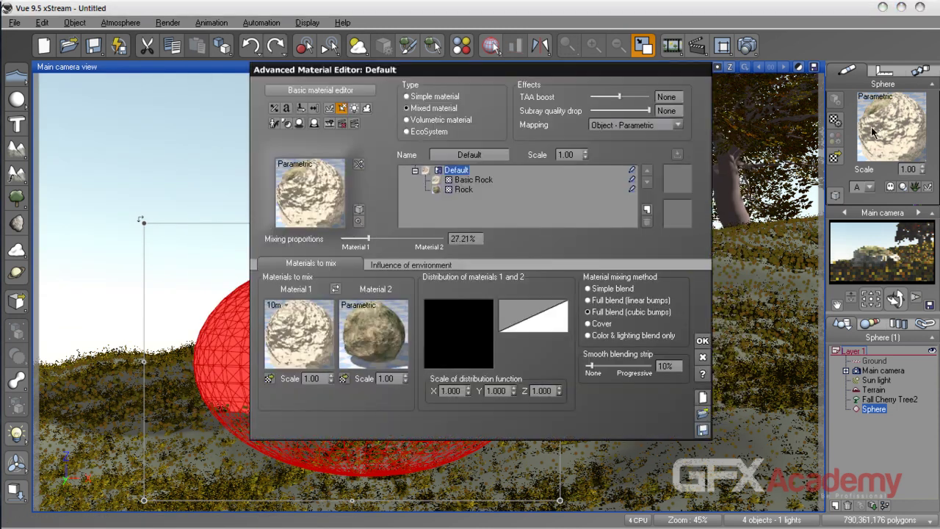
right_click(372, 333)
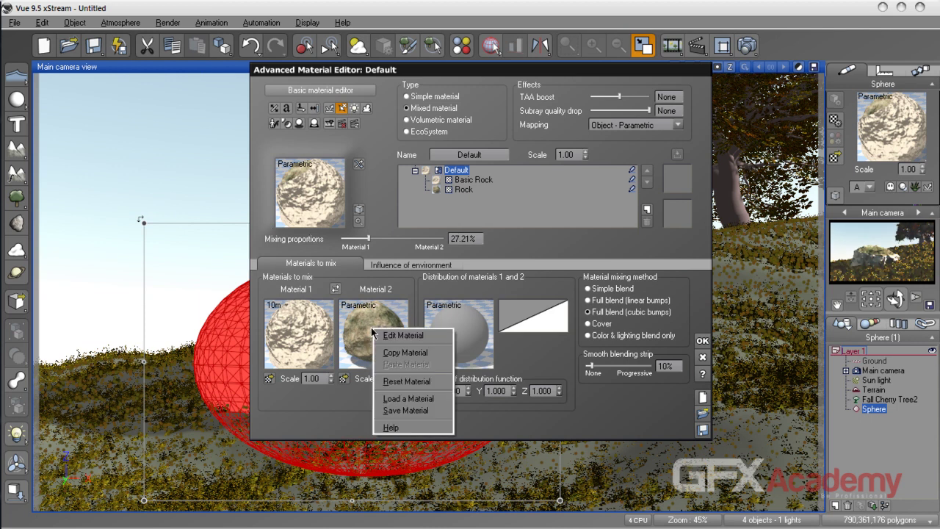
click(405, 381)
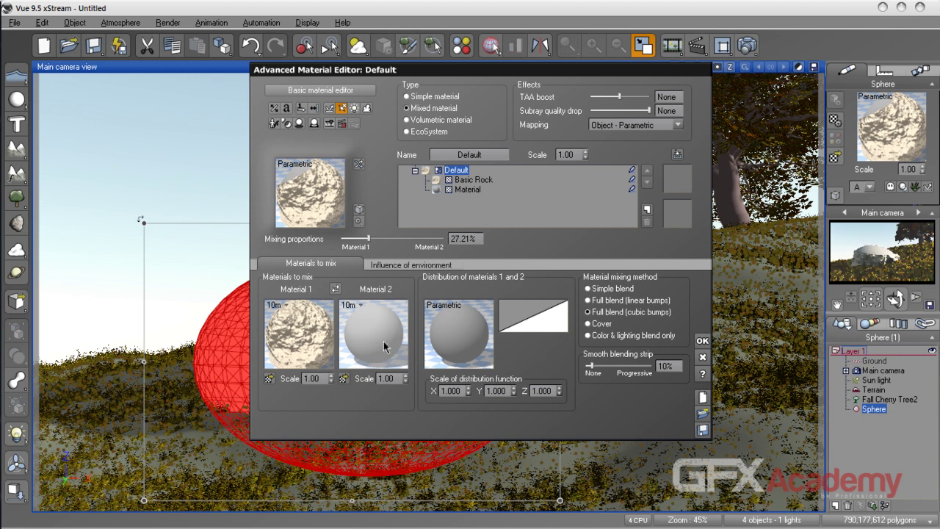
double_click(383, 341)
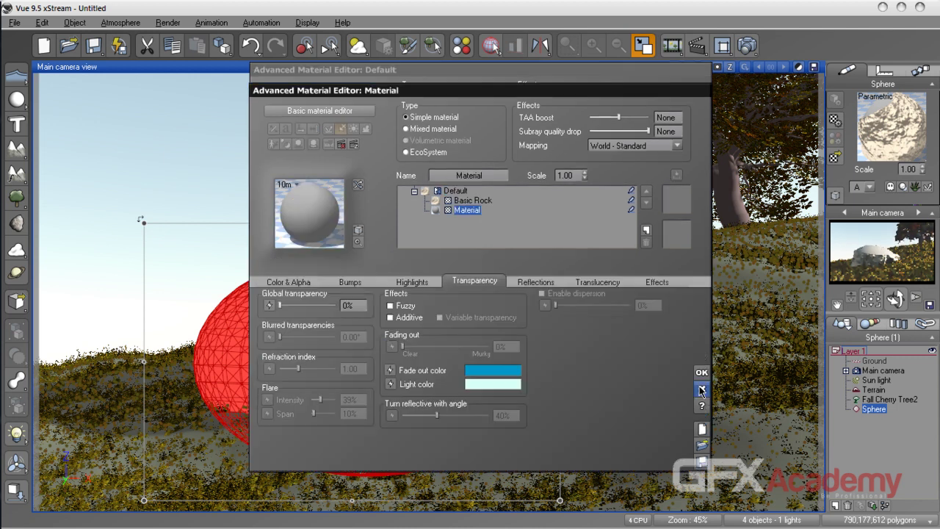
click(455, 169)
click(344, 379)
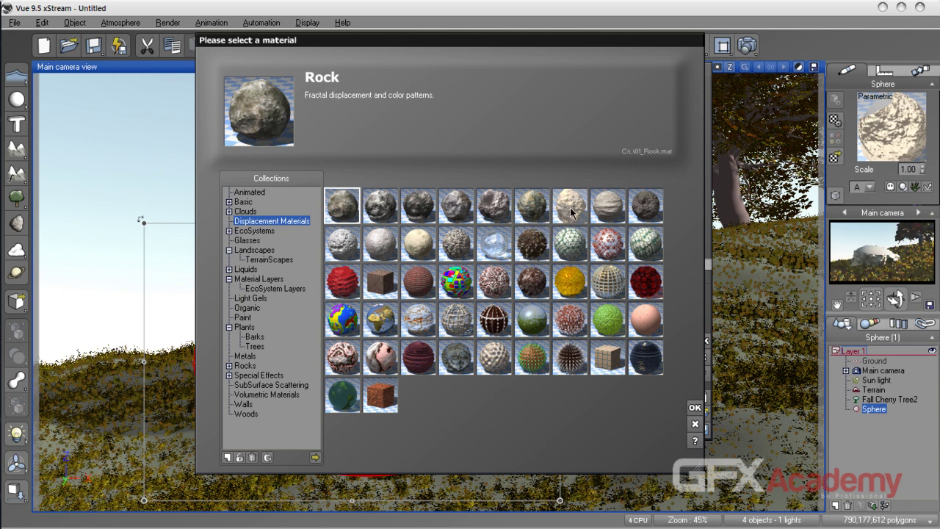
drag(484, 44, 499, 62)
click(435, 262)
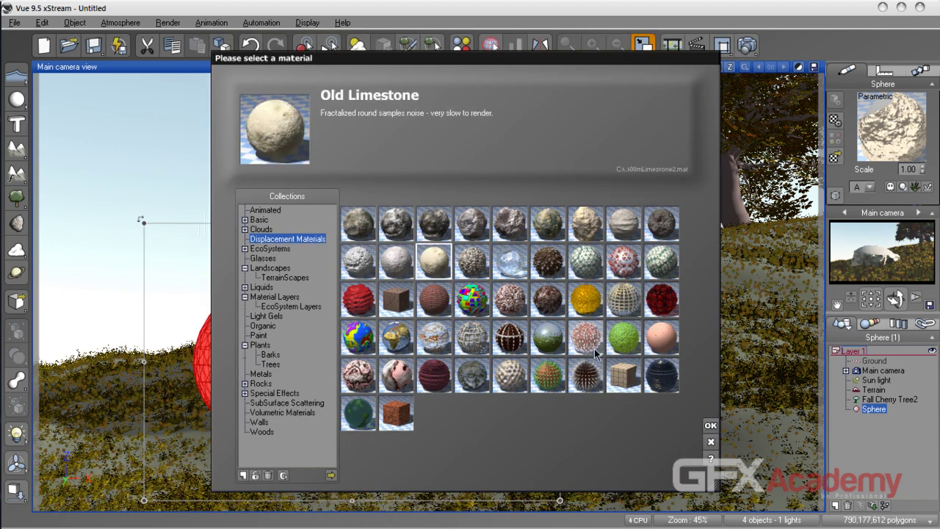
click(709, 424)
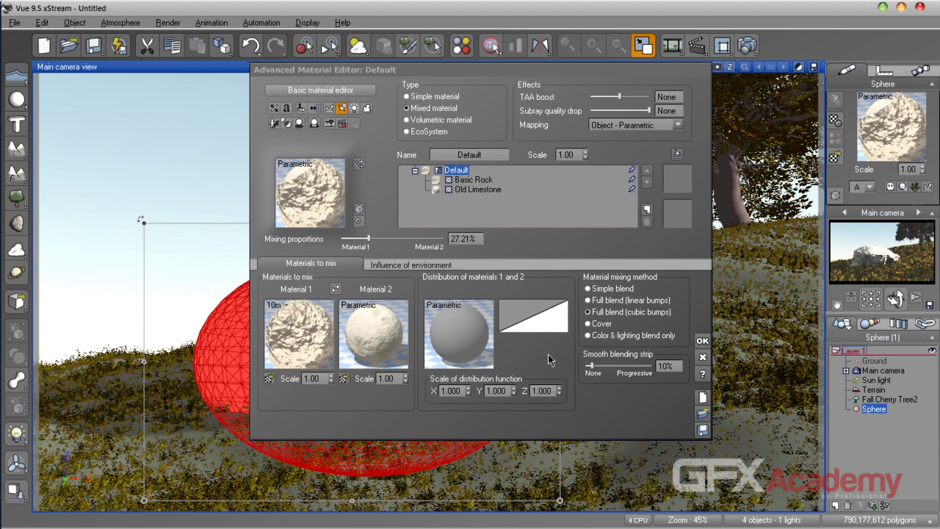
Step: Set the Basic Rock material's displacement depth to 15 and apply the updated mixed material to the sphere
click(307, 342)
double_click(300, 341)
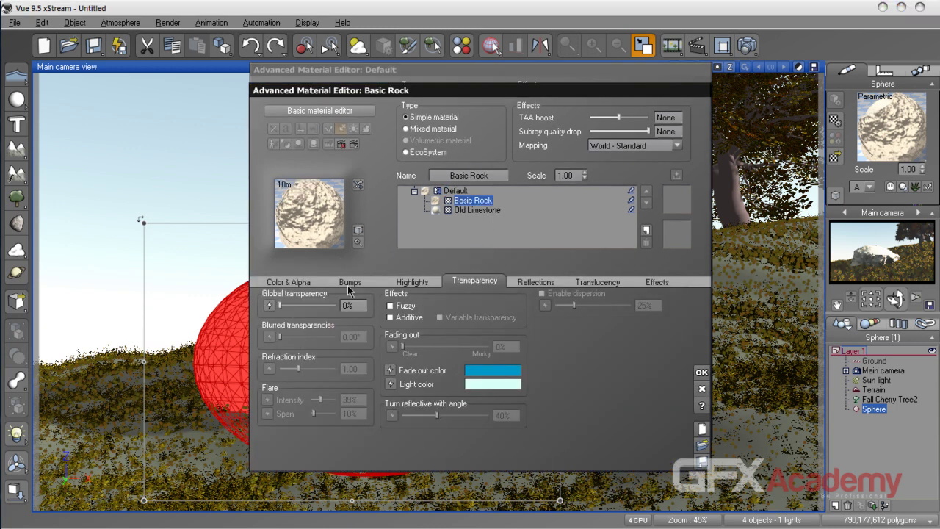
double_click(383, 363)
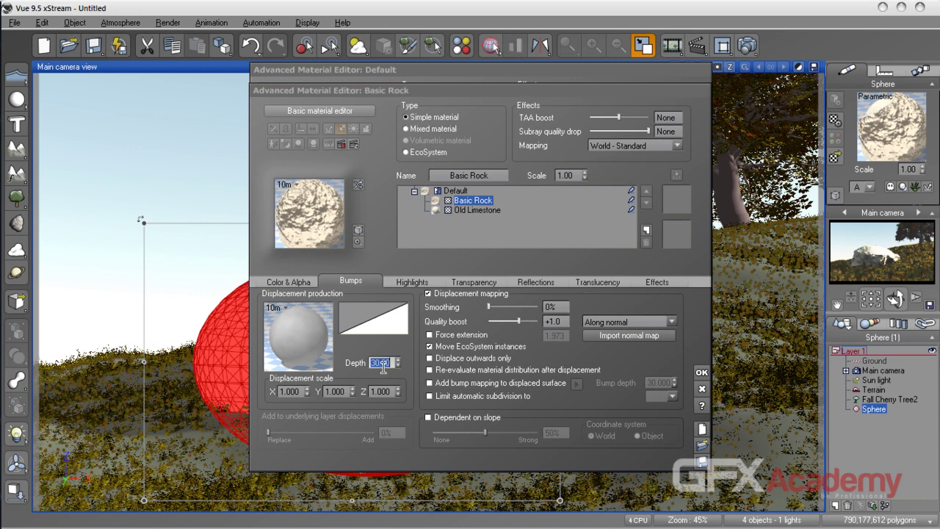
text(15)
key(Return)
double_click(382, 394)
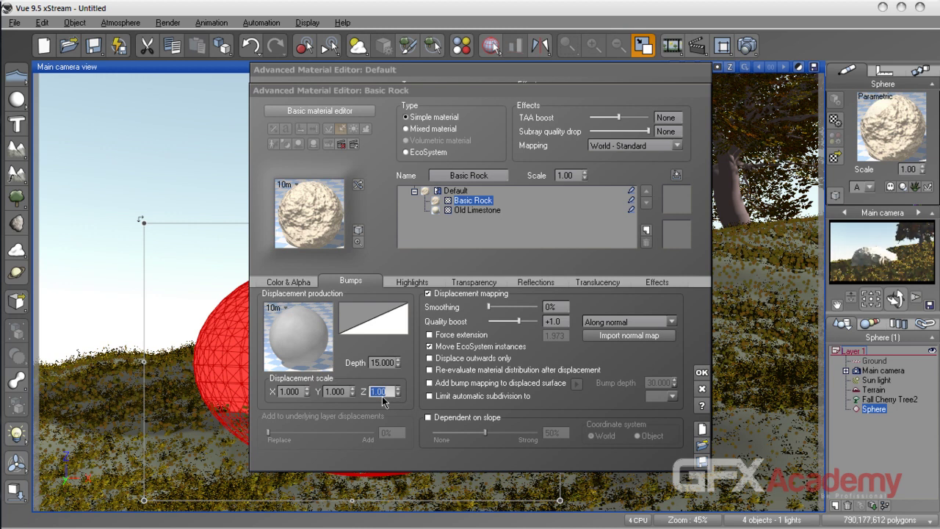
click(703, 373)
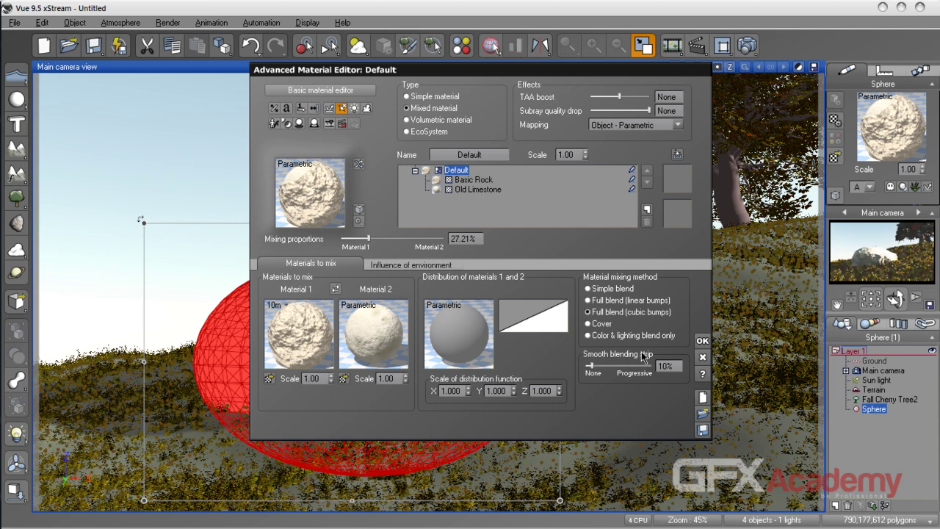
click(702, 341)
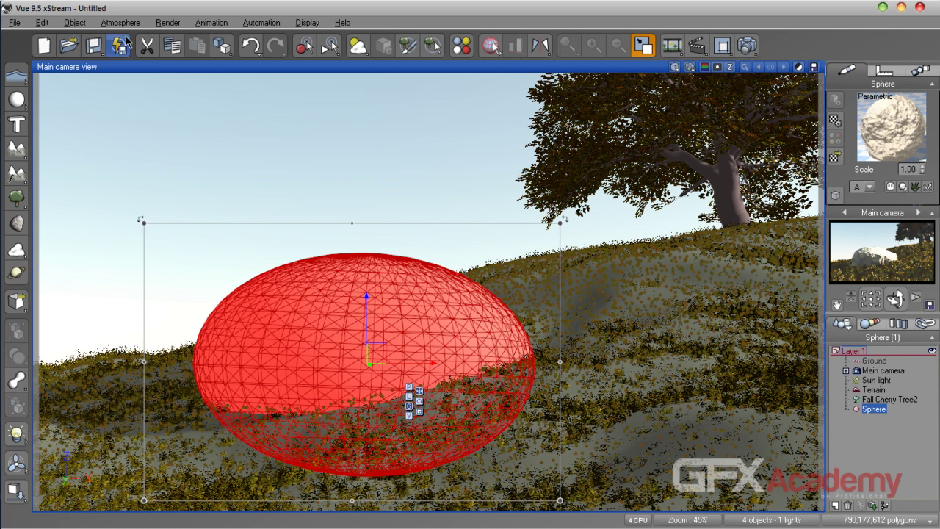
Step: Load the Sunny Seaside atmosphere from the Daytime Spectral Sunshine collection into the scene
click(122, 23)
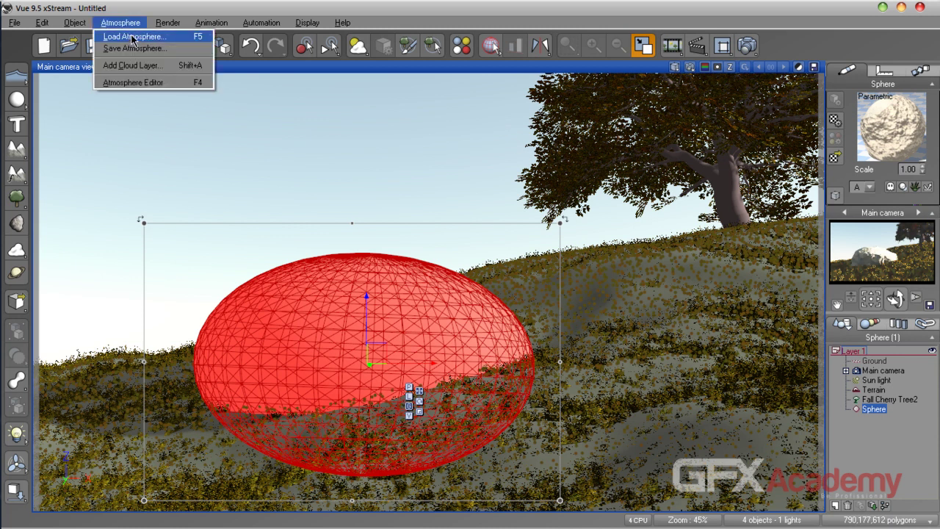
click(132, 38)
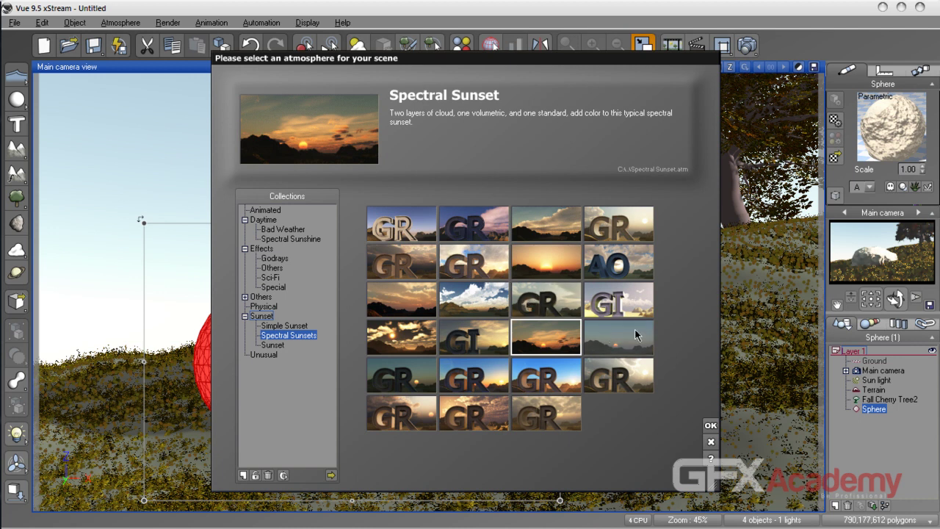
click(271, 211)
click(274, 219)
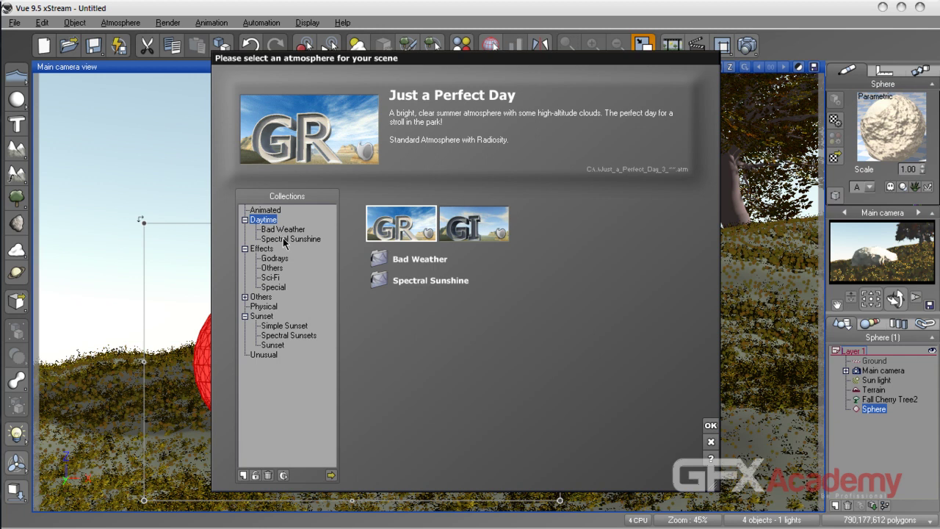
click(282, 238)
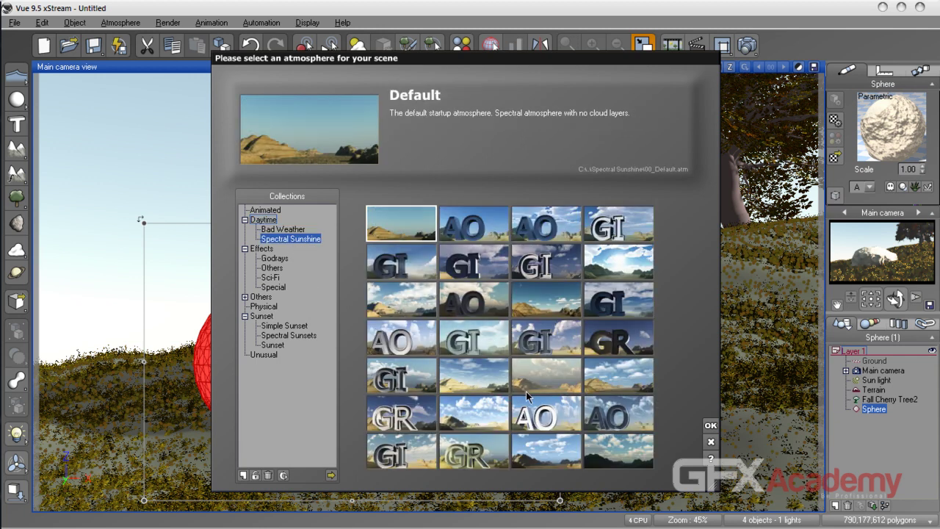
click(545, 345)
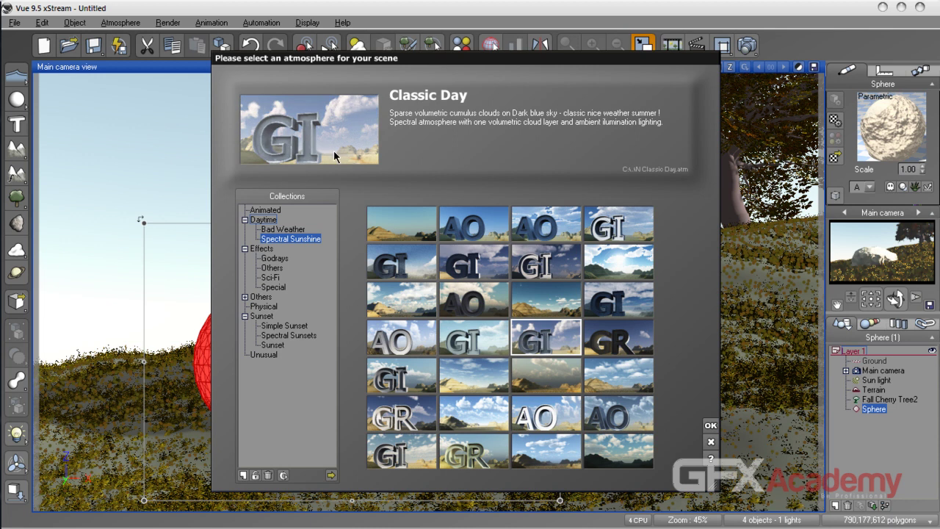
click(464, 380)
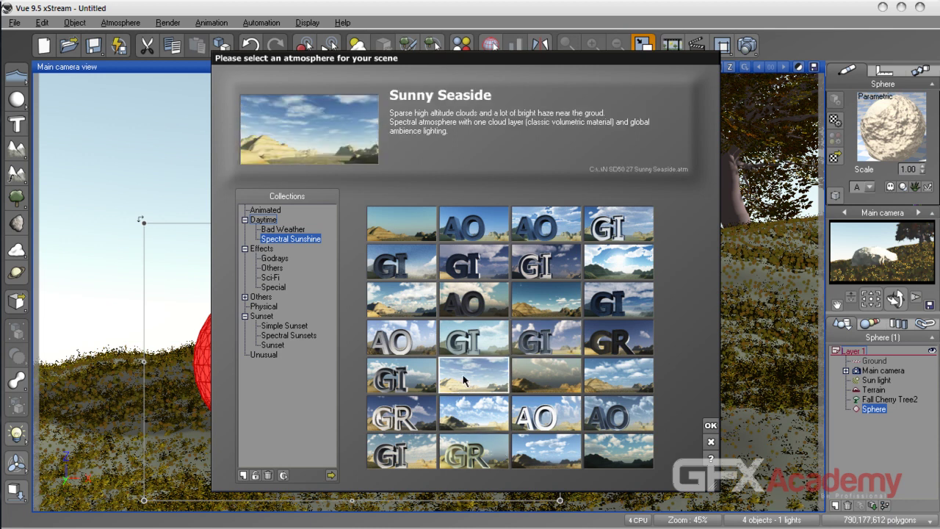
click(710, 425)
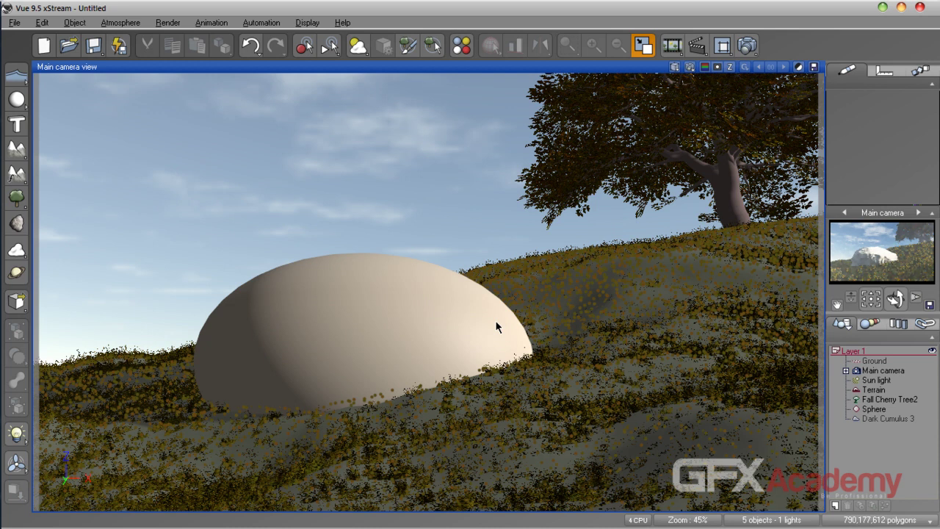
Step: Reopen the sphere's mixed material and change Basic Rock's overall color to a light tan, about RGB 209, 148, 80
click(376, 298)
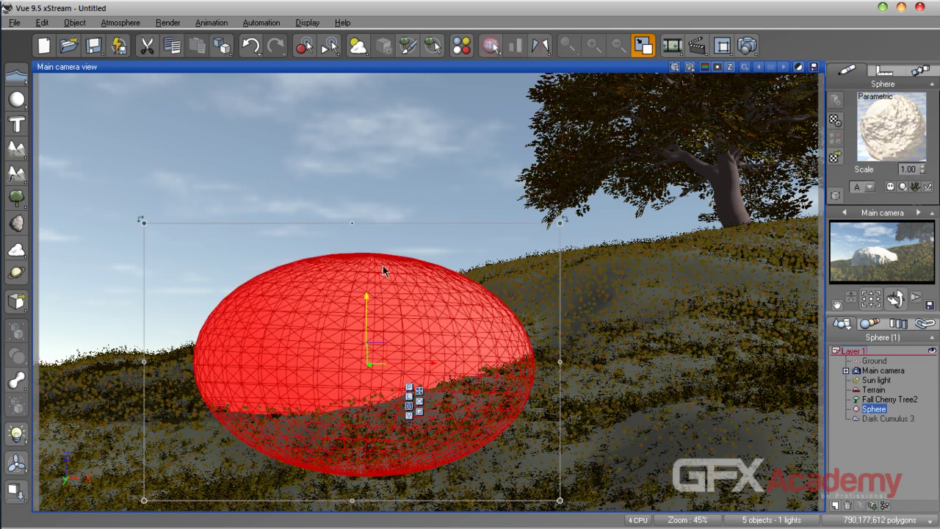
double_click(382, 267)
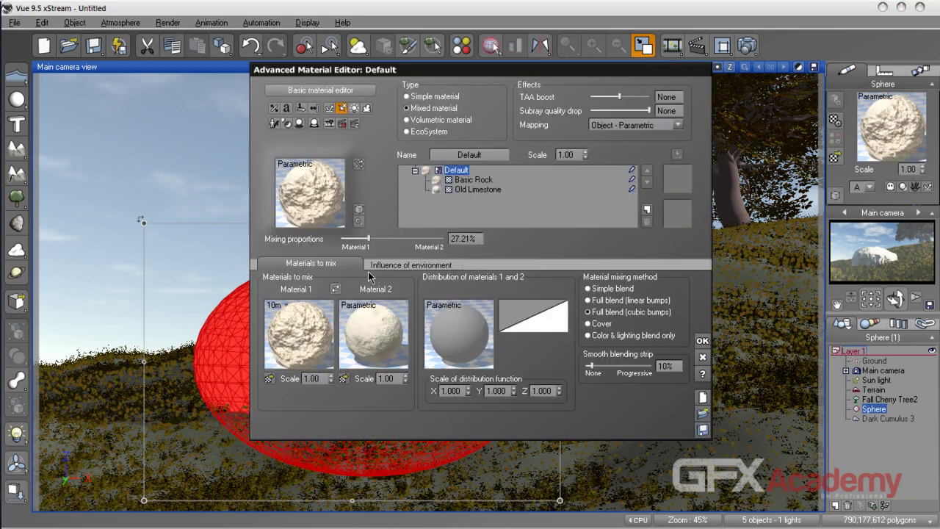
double_click(307, 331)
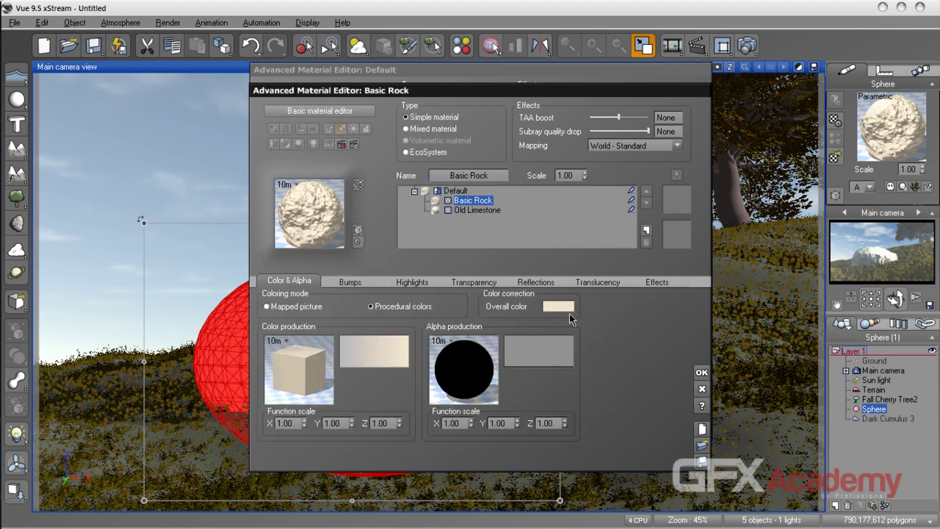
click(558, 306)
click(656, 314)
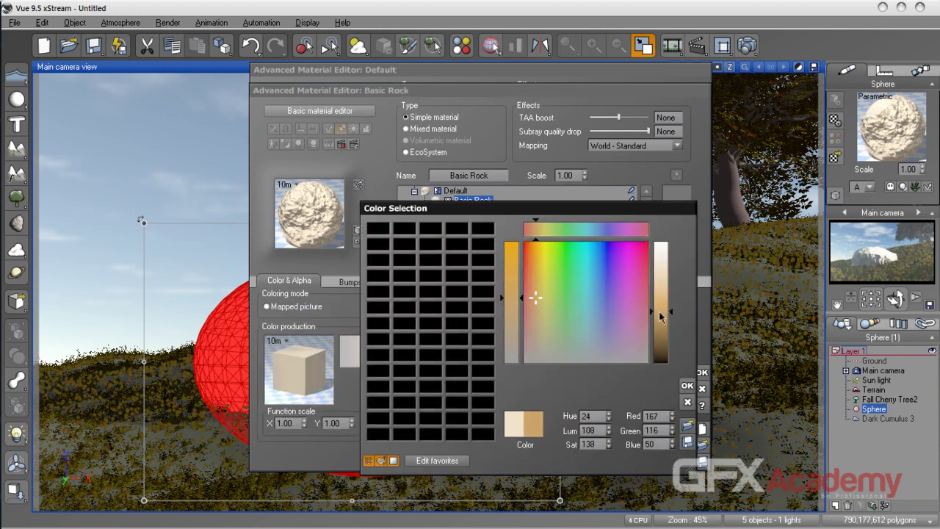
click(687, 385)
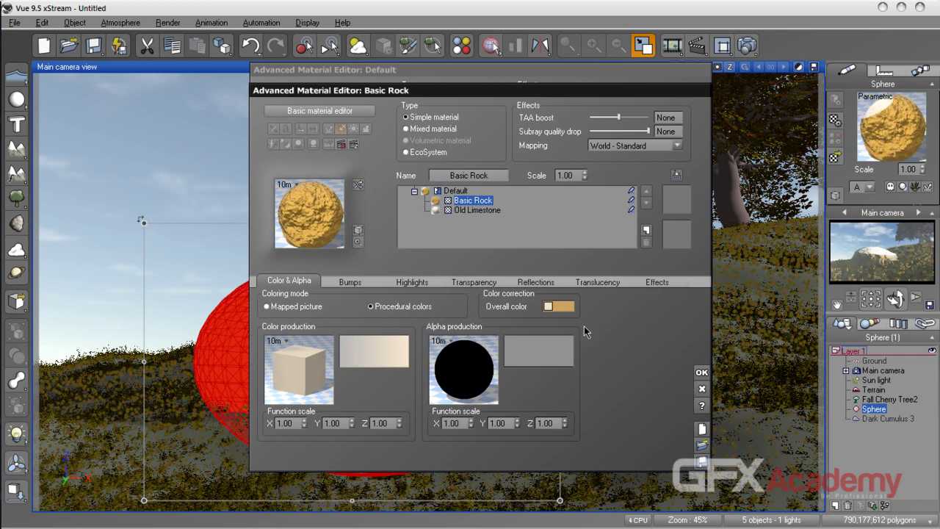
click(566, 306)
drag(659, 316, 657, 288)
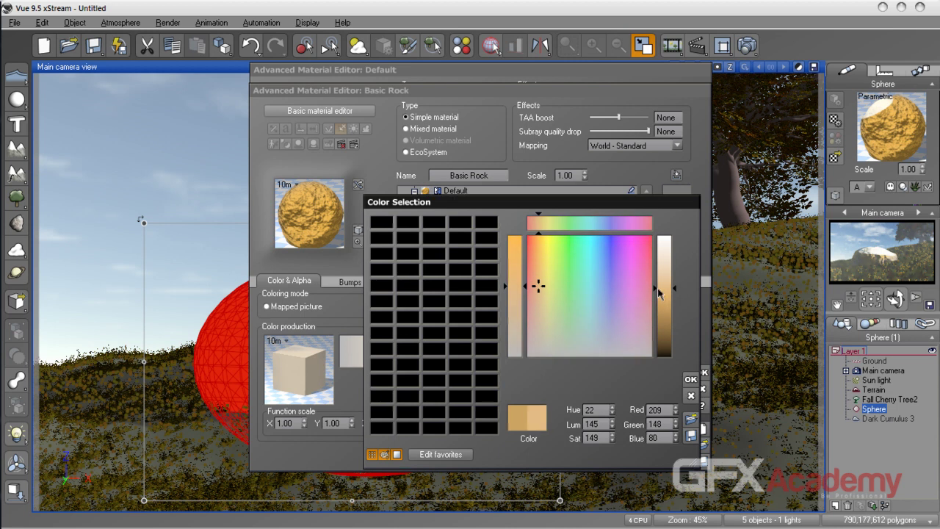
click(690, 380)
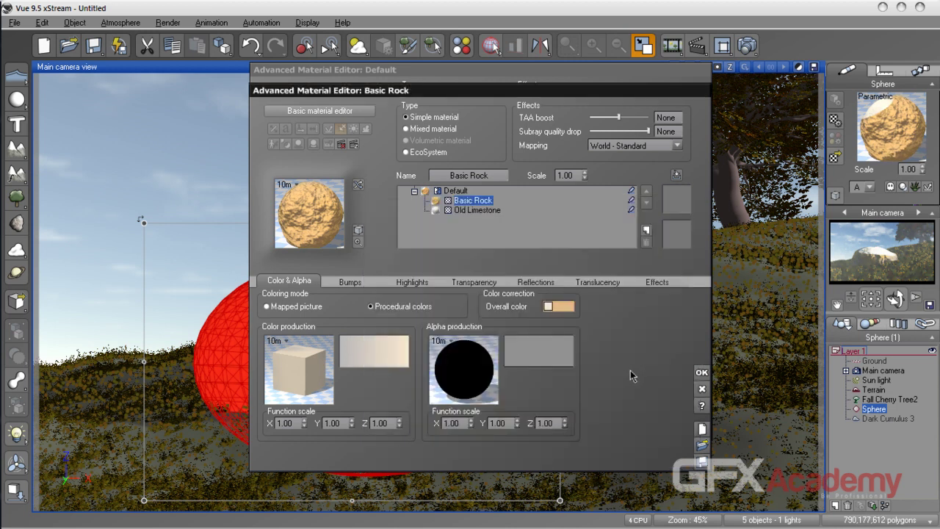
Step: Refine Basic Rock's overall color to exactly RGB 210, 150, 80
click(557, 312)
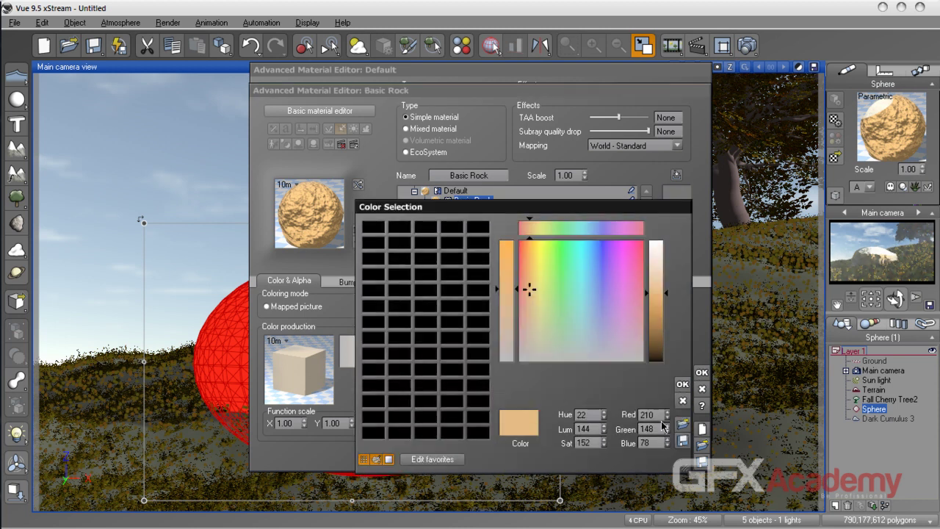
double_click(646, 415)
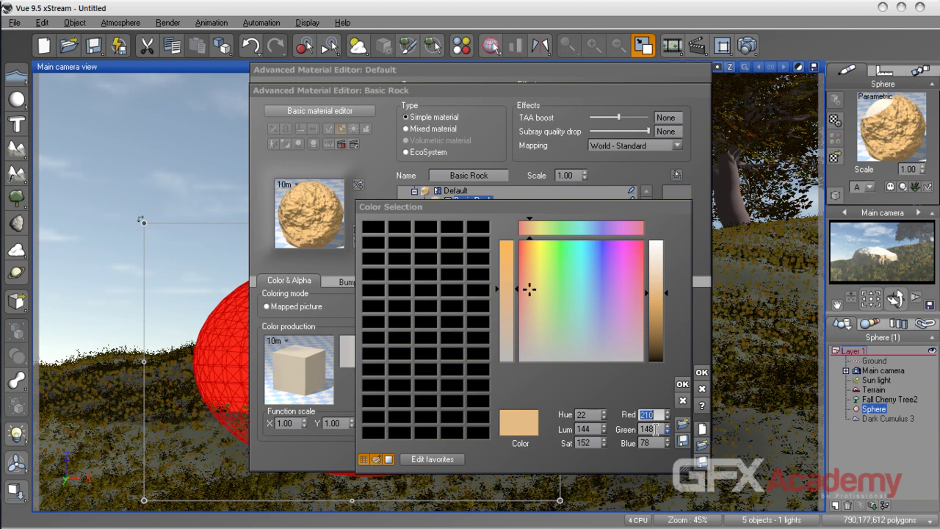
double_click(656, 429)
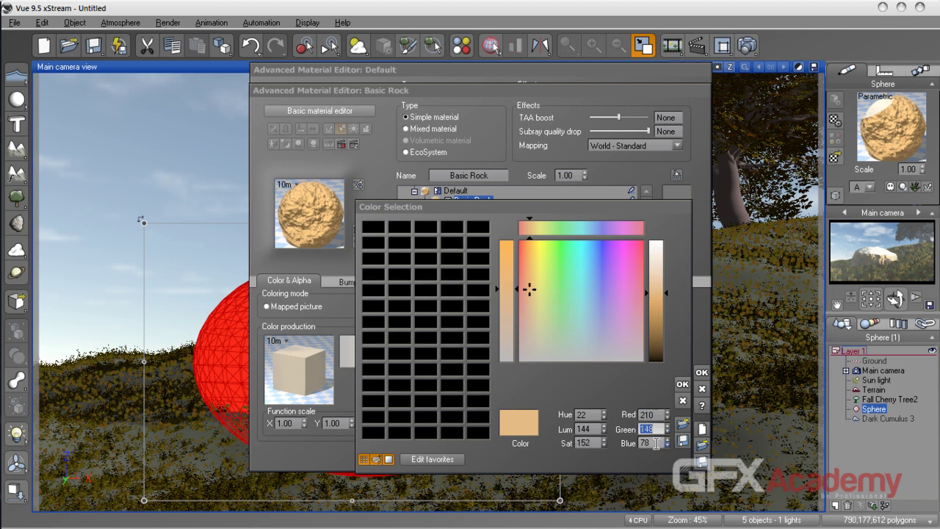
text(150)
click(654, 441)
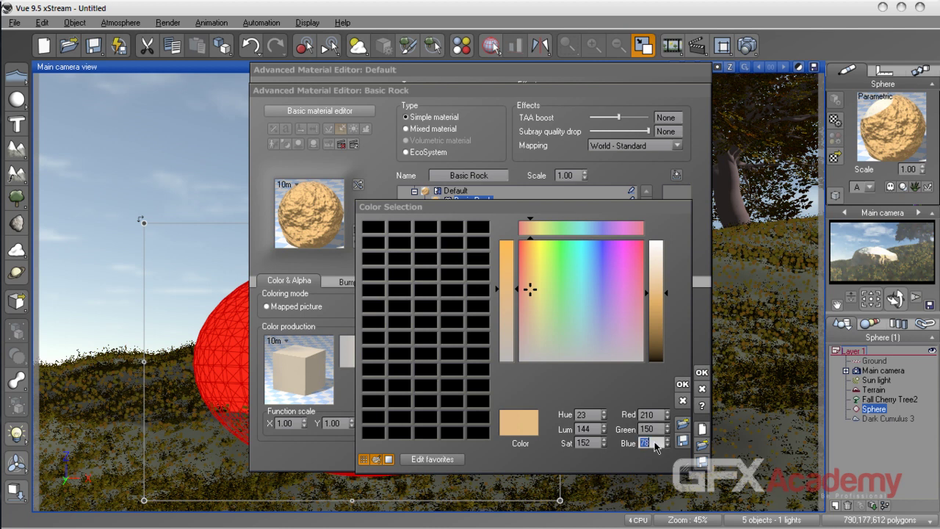
text(80)
click(682, 383)
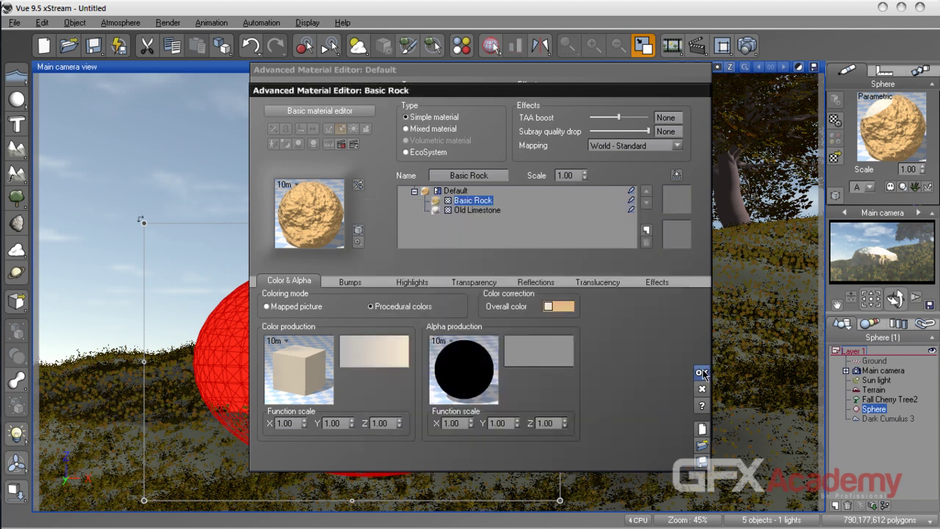
Step: Set the Old Limestone material's overall color to RGB 210, 150, 50
click(475, 210)
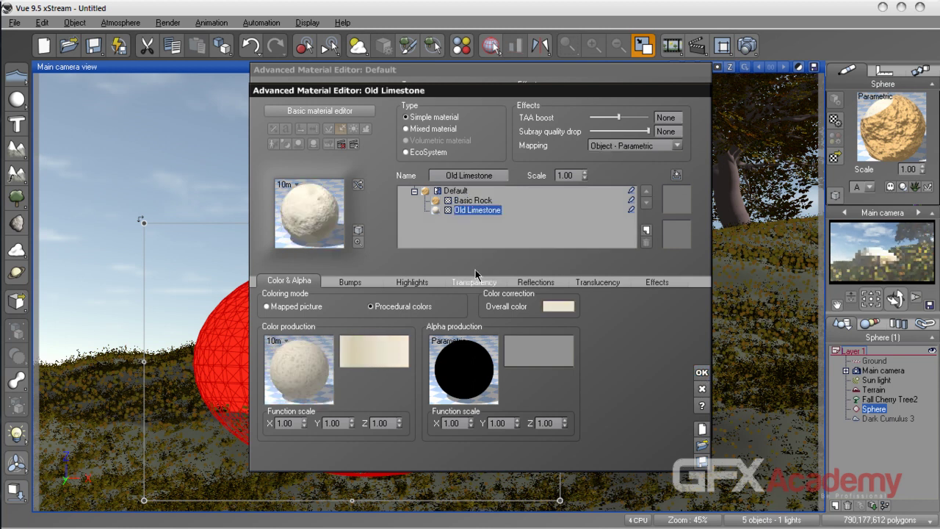
click(383, 357)
double_click(633, 413)
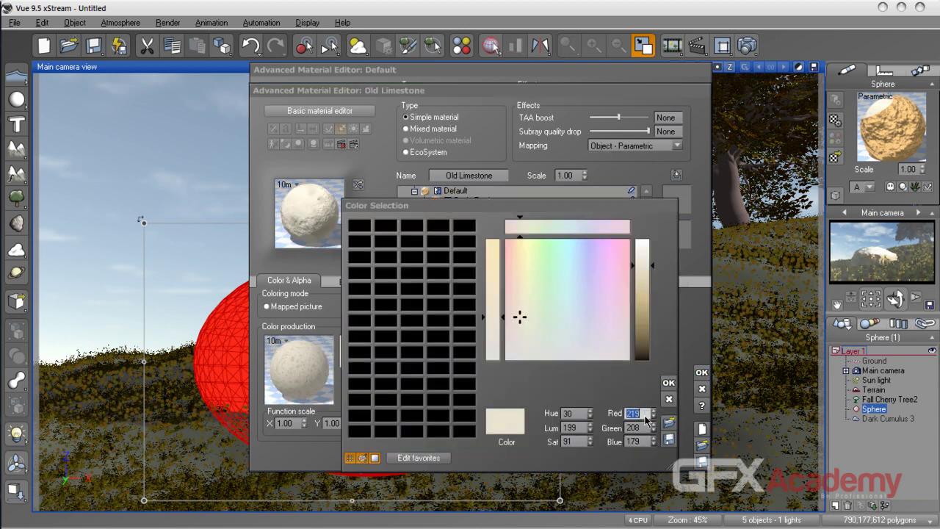
text(210)
double_click(640, 427)
text(150)
double_click(630, 442)
text(50)
click(669, 383)
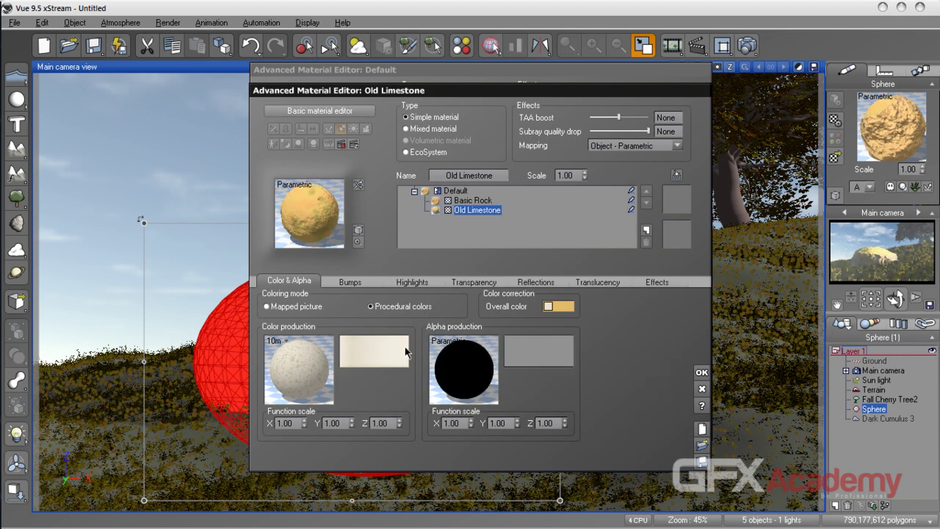
Step: Lighten Old Limestone's overall color to about RGB 217, 169, 98 and accept the material
click(558, 306)
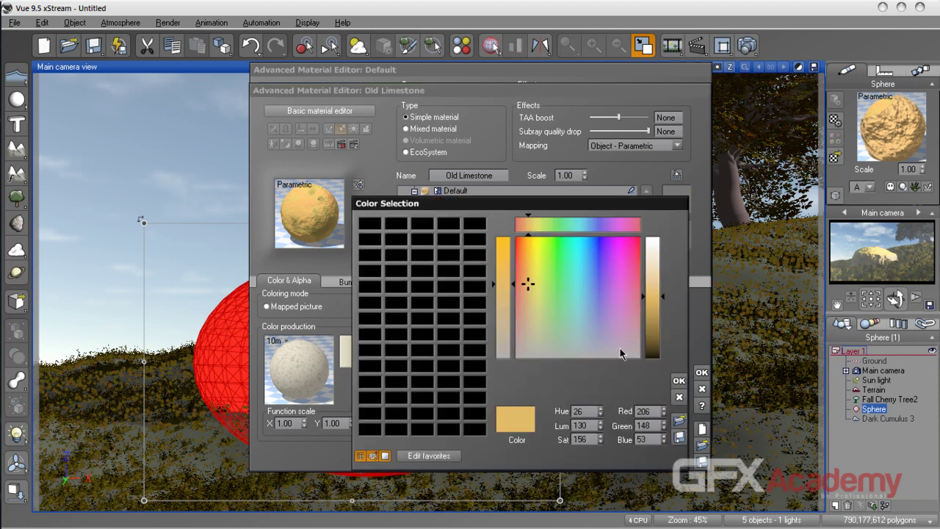
drag(644, 299, 647, 284)
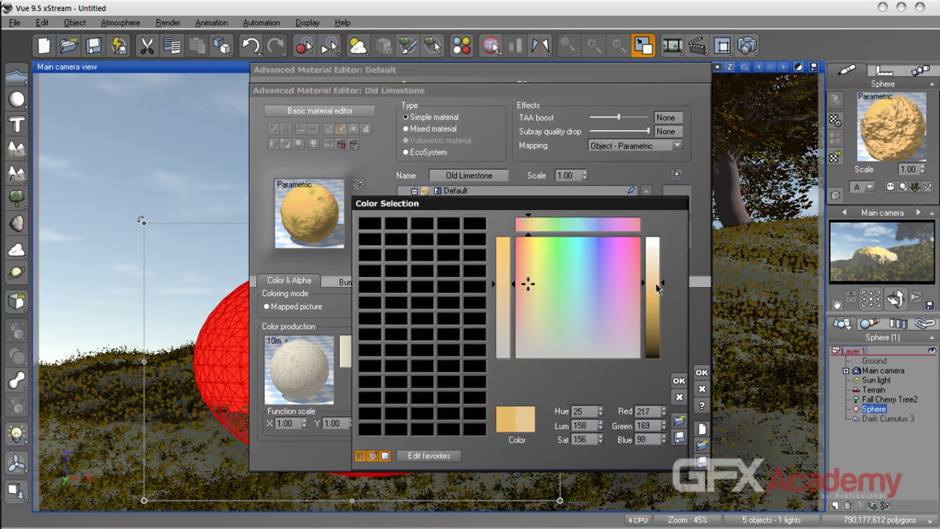
click(680, 381)
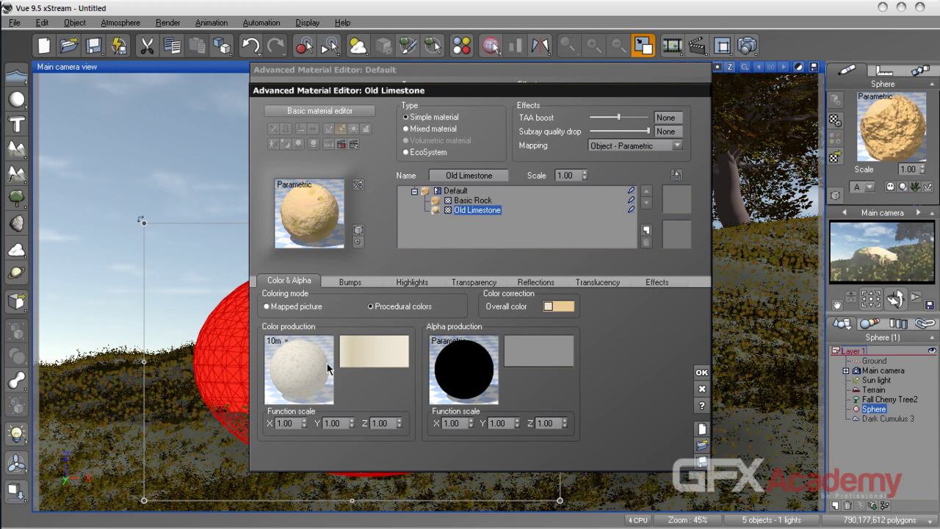
click(702, 373)
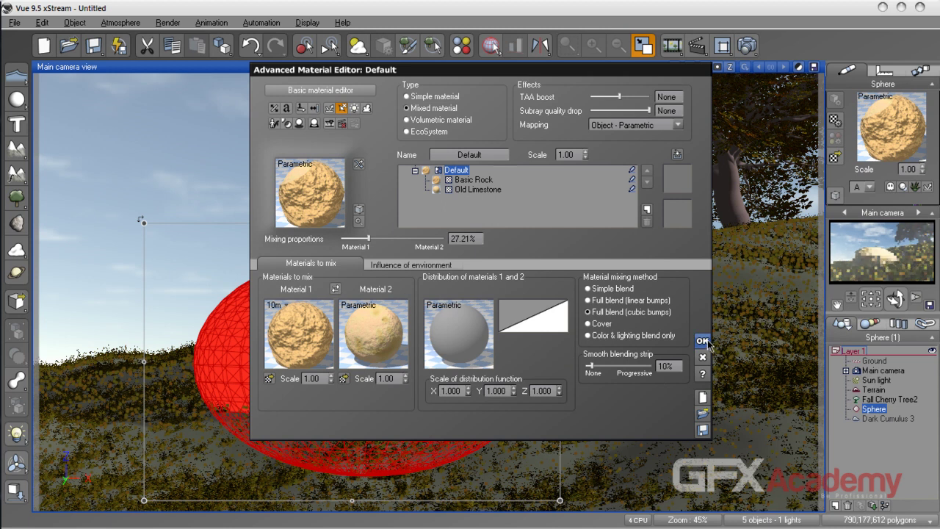
Step: Edit the mixed material's distribution function and feed its Distribution output from a new Simple Fractal node
right_click(455, 329)
click(473, 335)
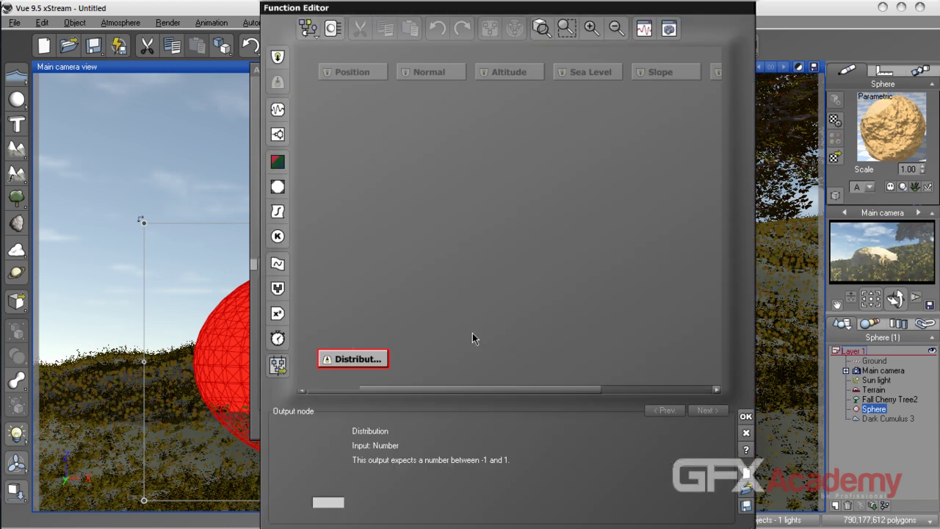
click(364, 273)
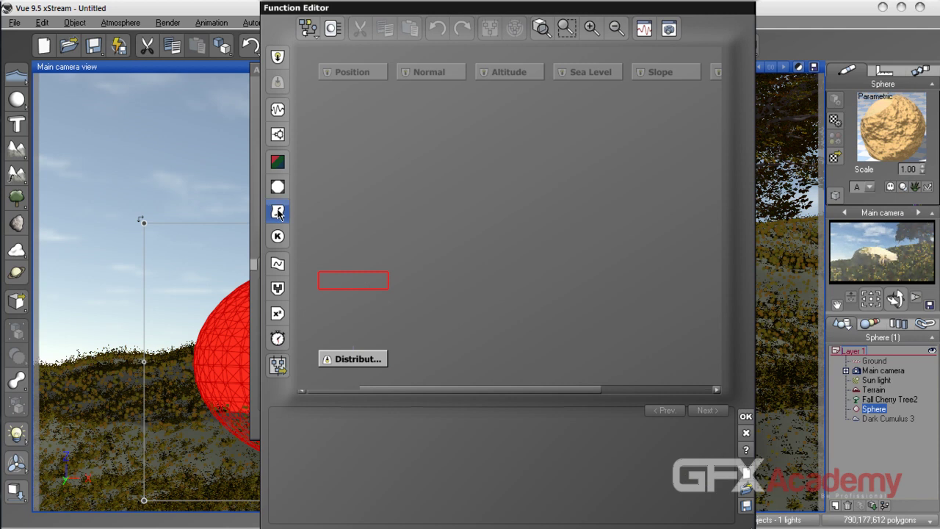
click(277, 134)
drag(354, 352, 357, 238)
click(390, 240)
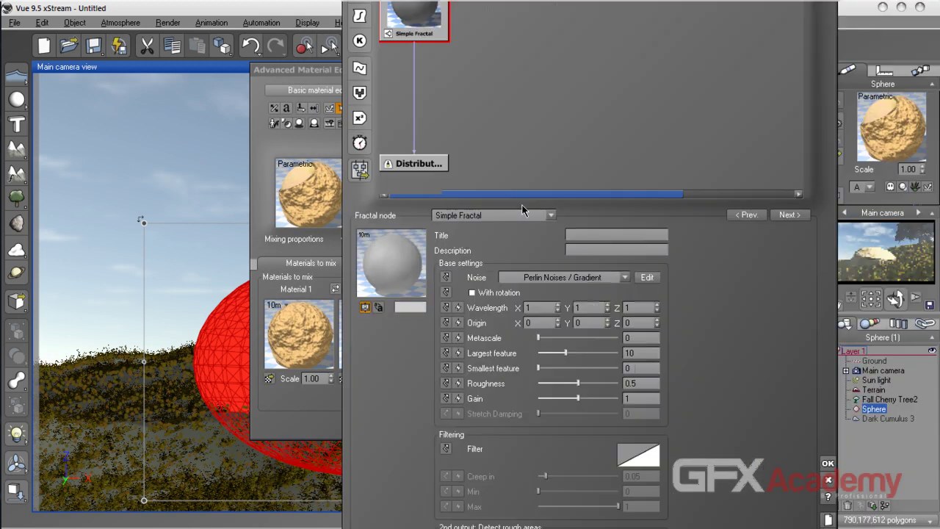
Step: Set the Simple Fractal's largest feature to about 3.56, roughness to 0.75 and gain to about 5.74, and accept the function
drag(501, 323, 499, 321)
drag(522, 350, 552, 366)
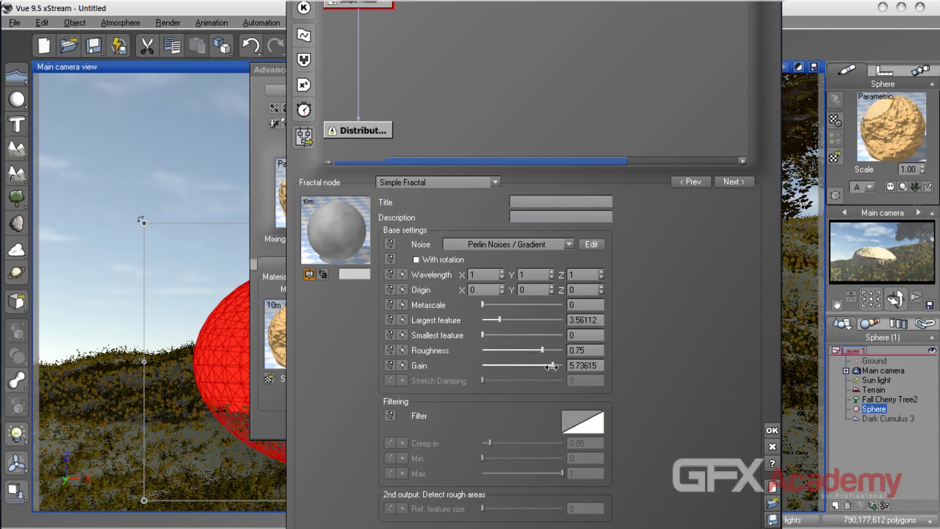
click(772, 432)
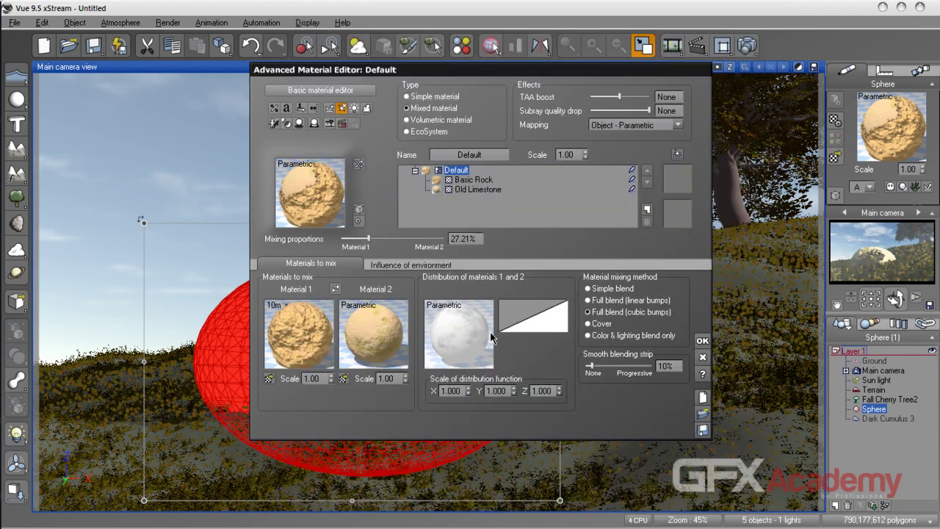
Step: Set the mixing proportions to about 34.59% and switch the material mixing method to Cover
click(388, 243)
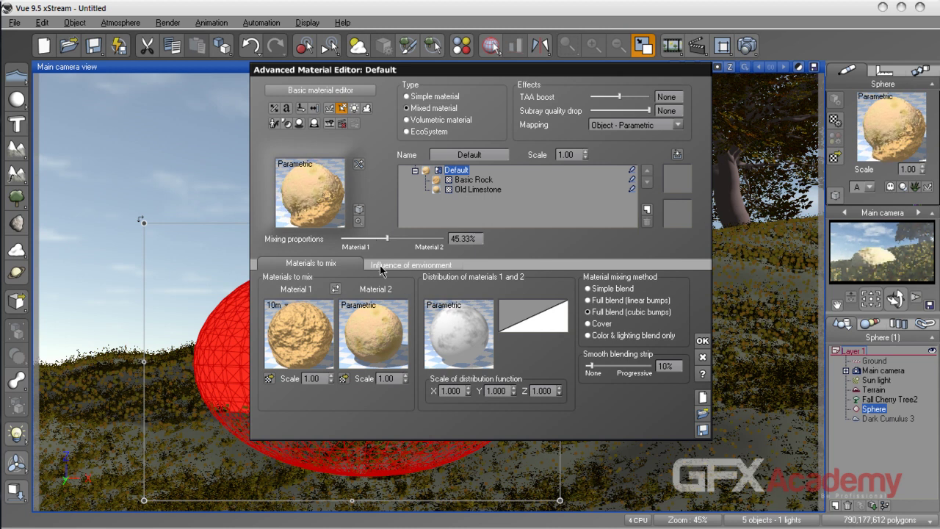
drag(387, 239, 382, 240)
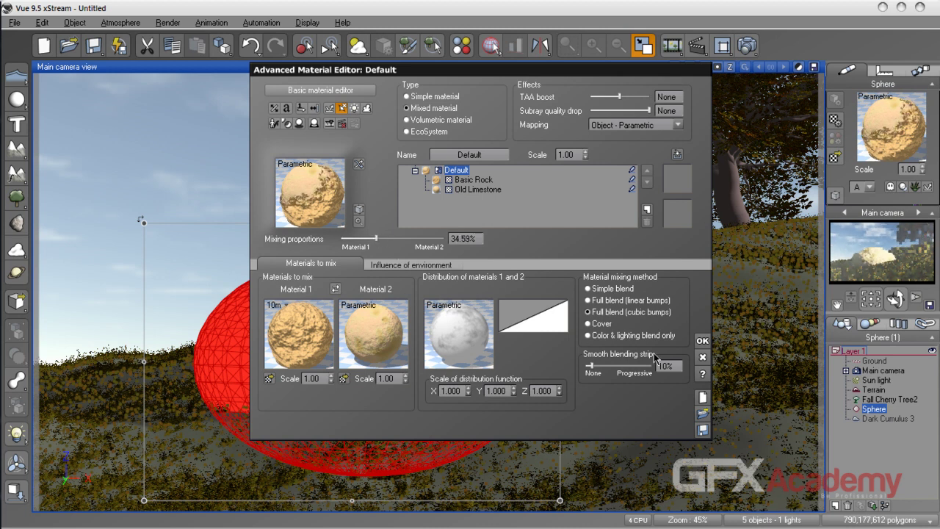
click(600, 325)
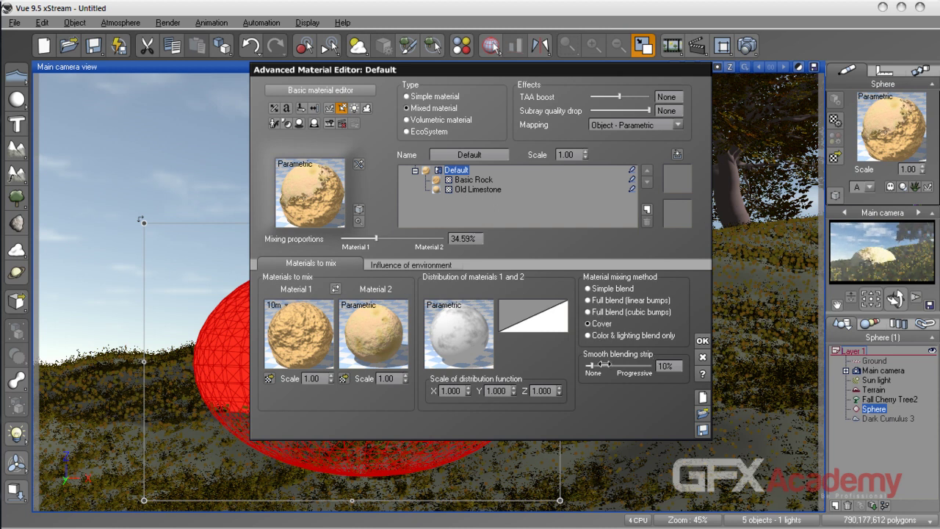
Step: Reduce the influence of orientation on the material distribution to about 34% and accept the mixed material
click(411, 265)
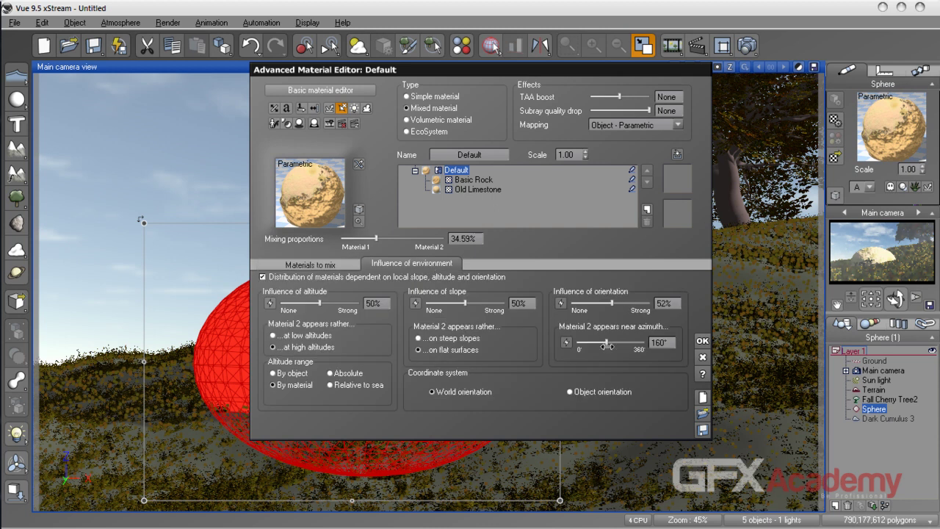
drag(612, 302, 598, 304)
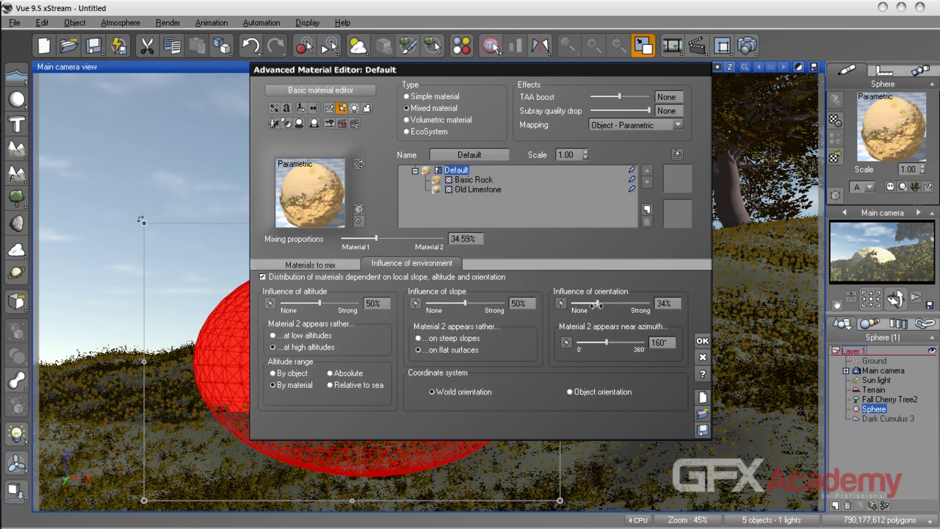
click(702, 341)
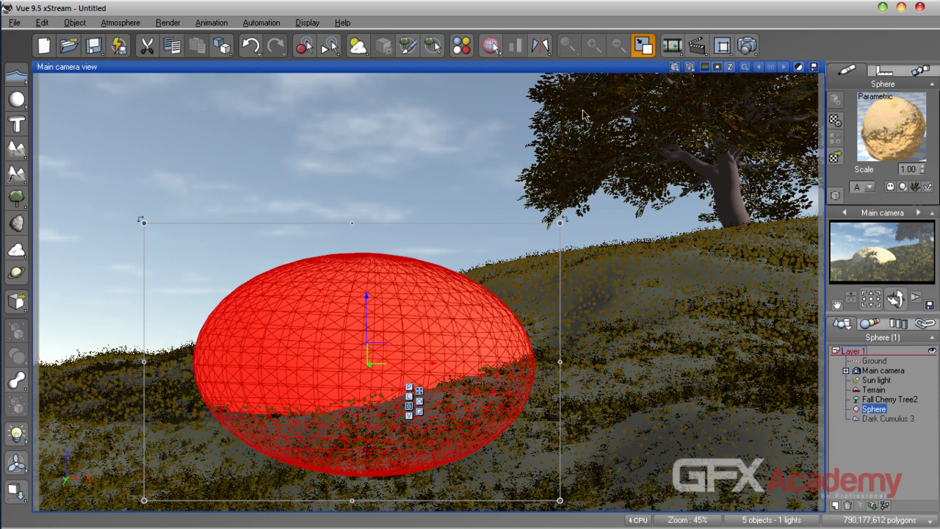
Step: Restore the four-view layout and move the sun light directly behind the camera in the top view
double_click(562, 69)
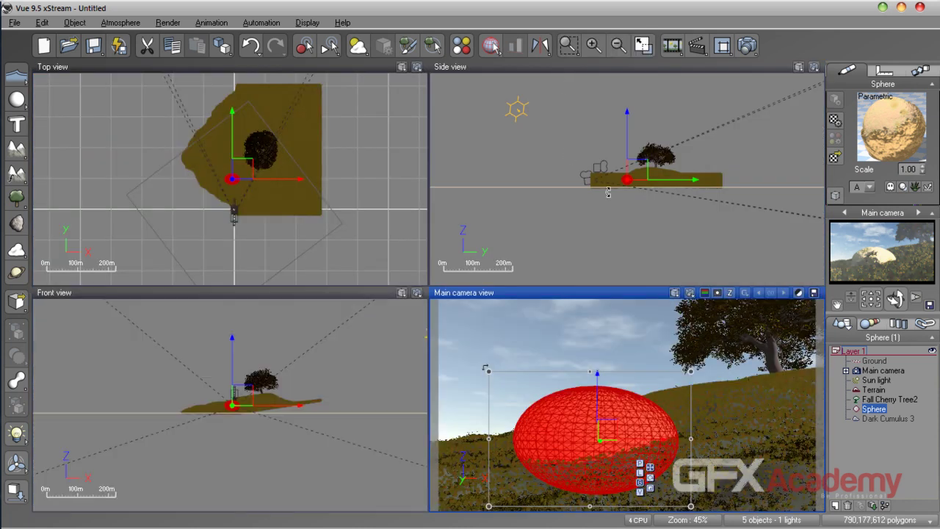
click(335, 85)
scroll(343, 134, down, 5)
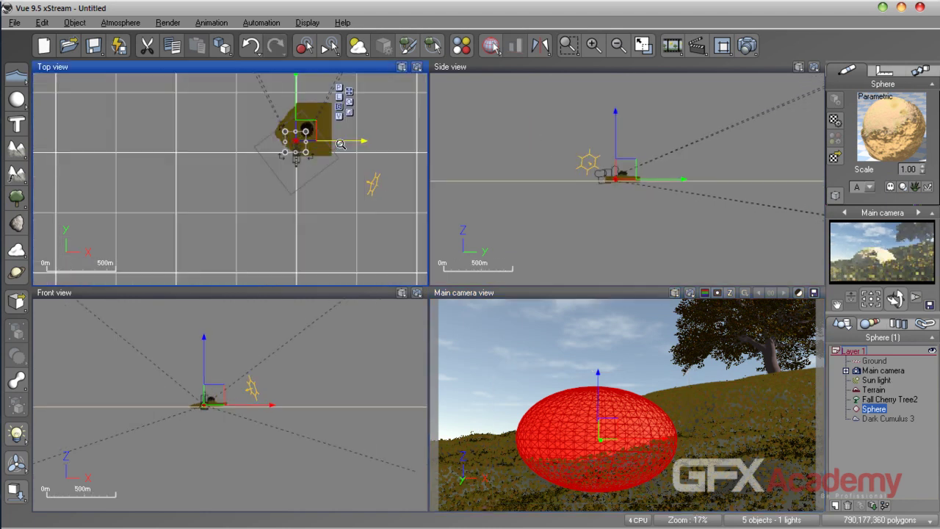
click(371, 186)
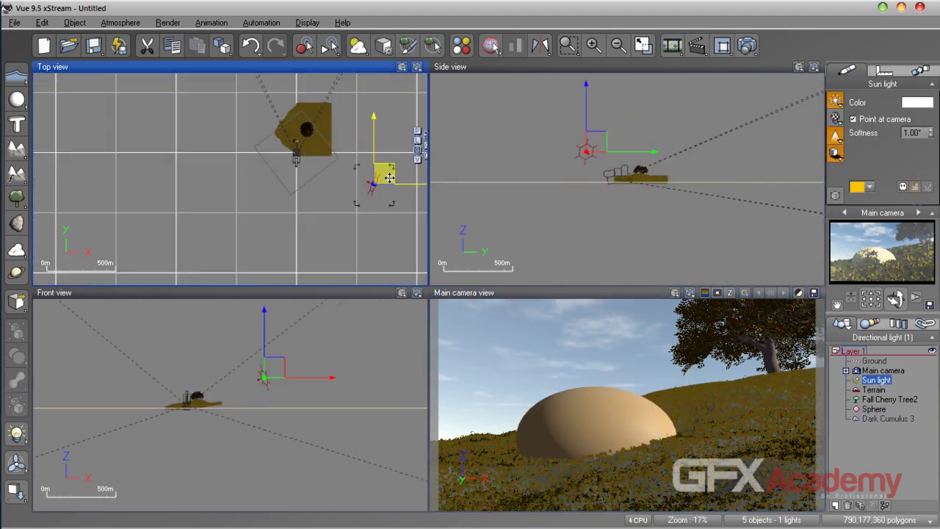
drag(371, 184, 311, 186)
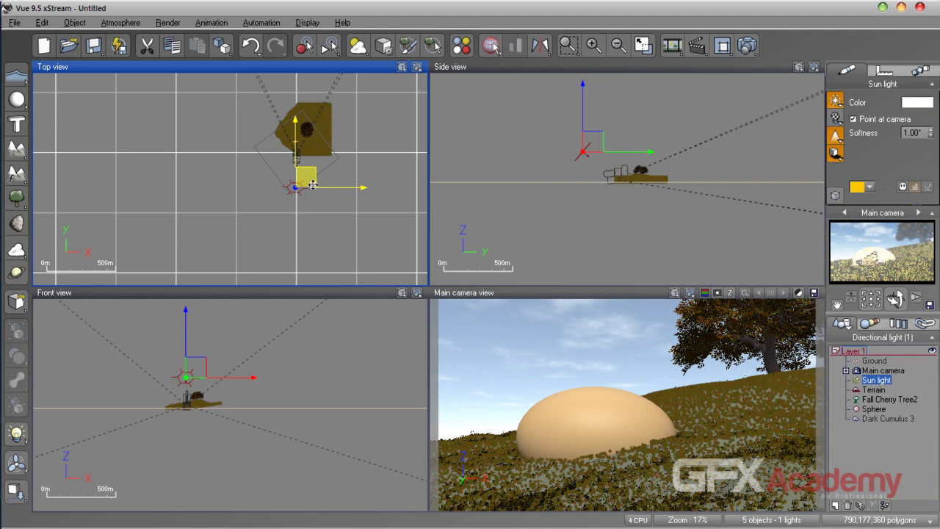
Step: Lower the sun light along its vertical axis in the side view to just above the horizon
click(583, 112)
drag(584, 111, 585, 130)
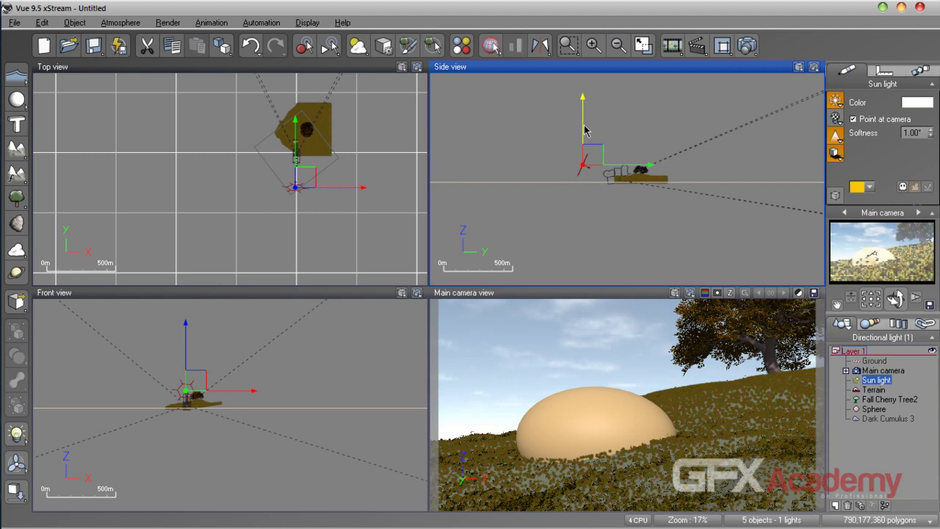
drag(584, 131, 582, 144)
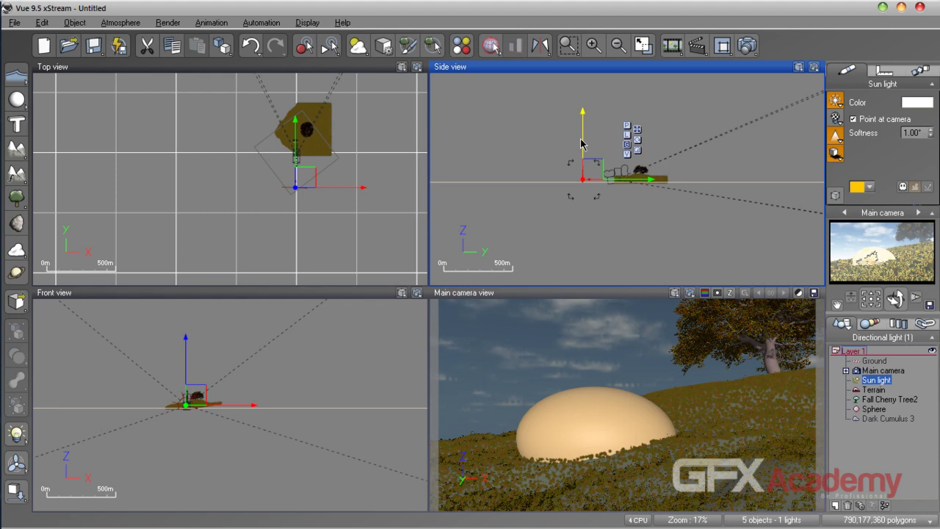
drag(581, 143, 583, 135)
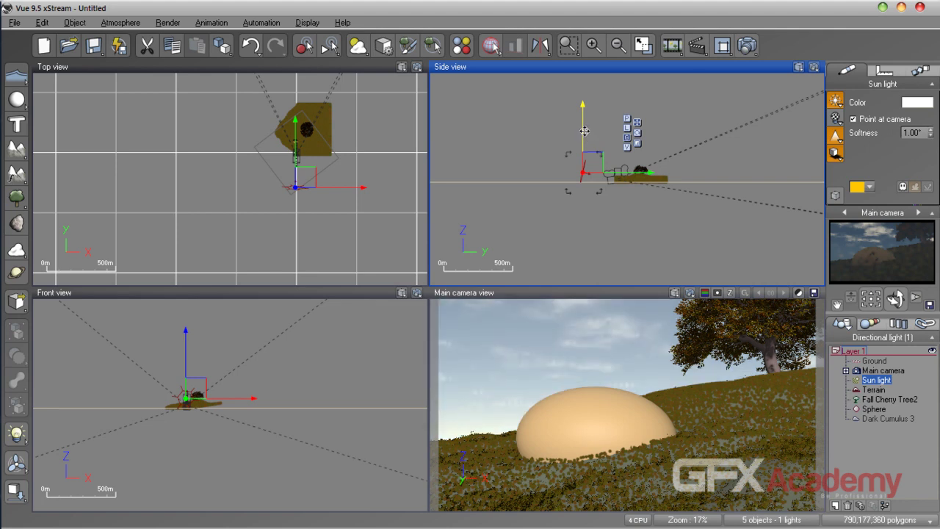
drag(585, 137, 584, 141)
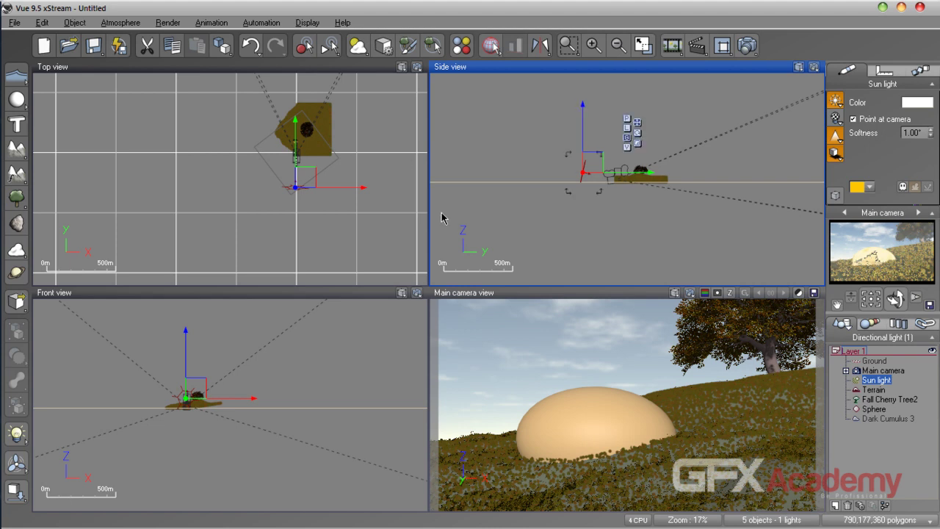
Step: Edit the atmosphere to use the Global illumination lighting model with shadow smoothing at 50%
click(138, 24)
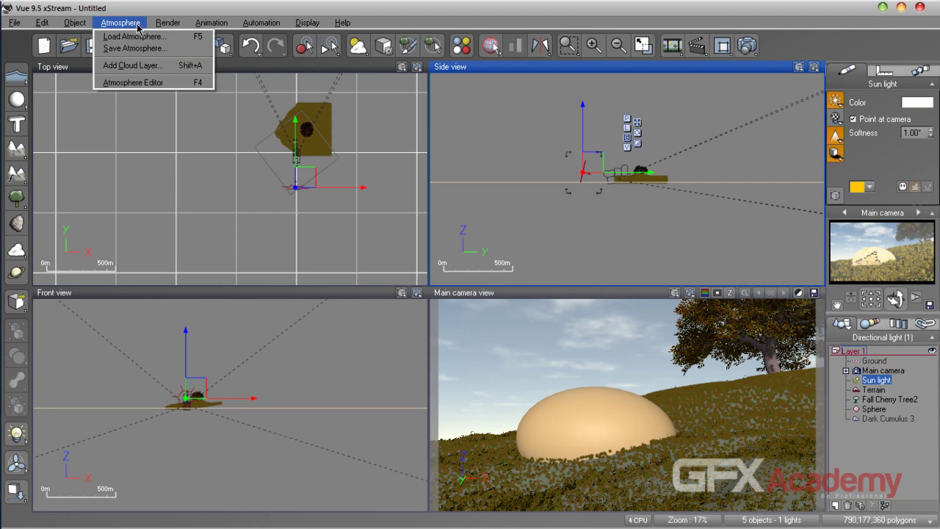
click(156, 83)
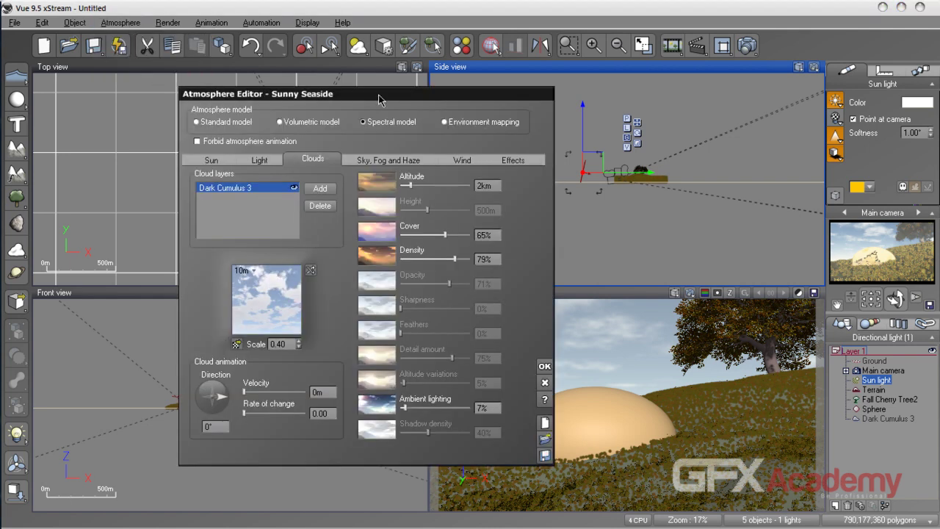
drag(379, 96, 316, 77)
click(151, 140)
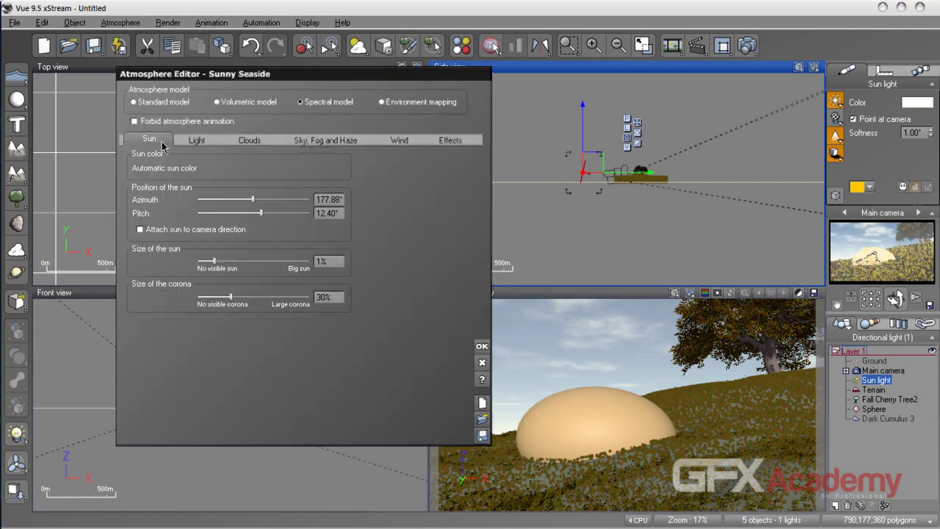
click(197, 140)
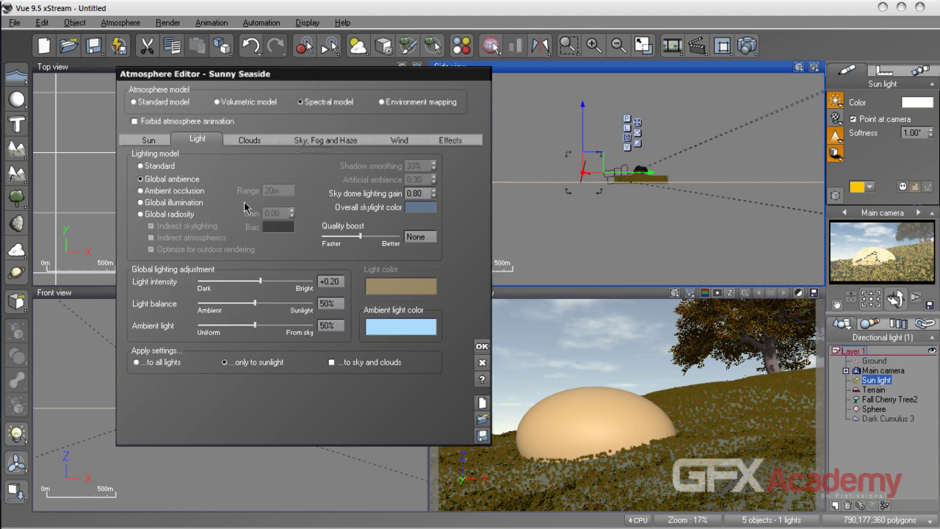
click(176, 204)
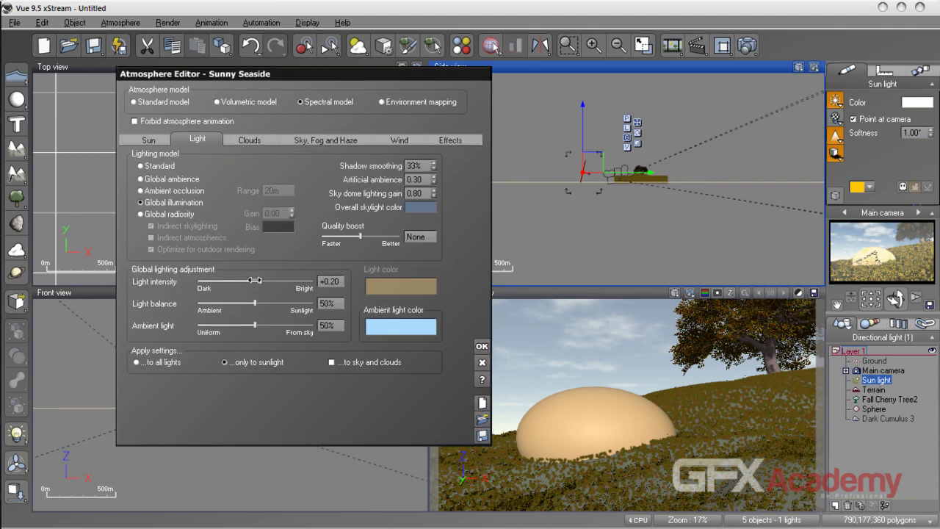
click(423, 166)
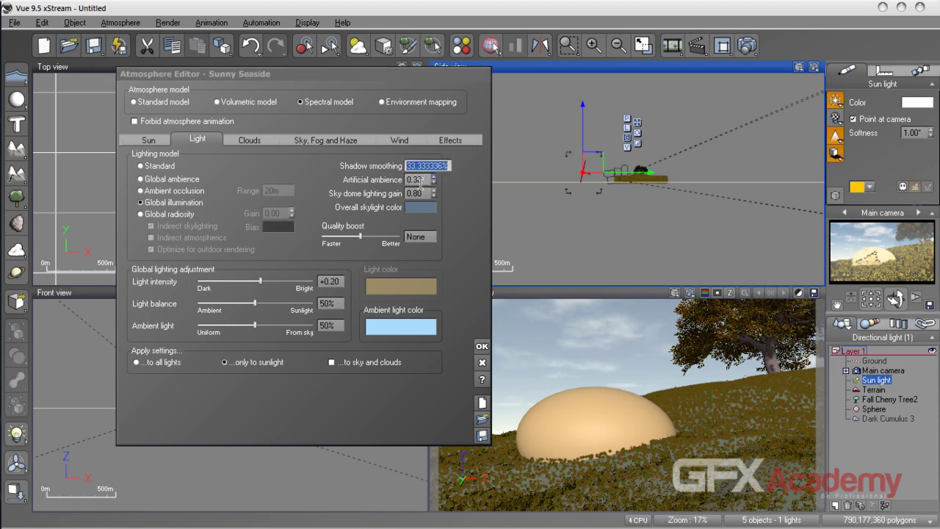
text(50)
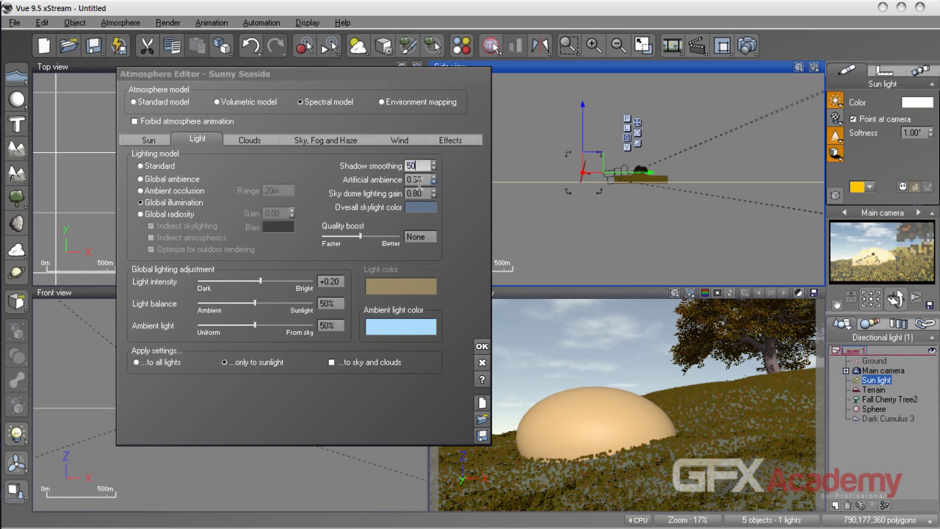
click(417, 180)
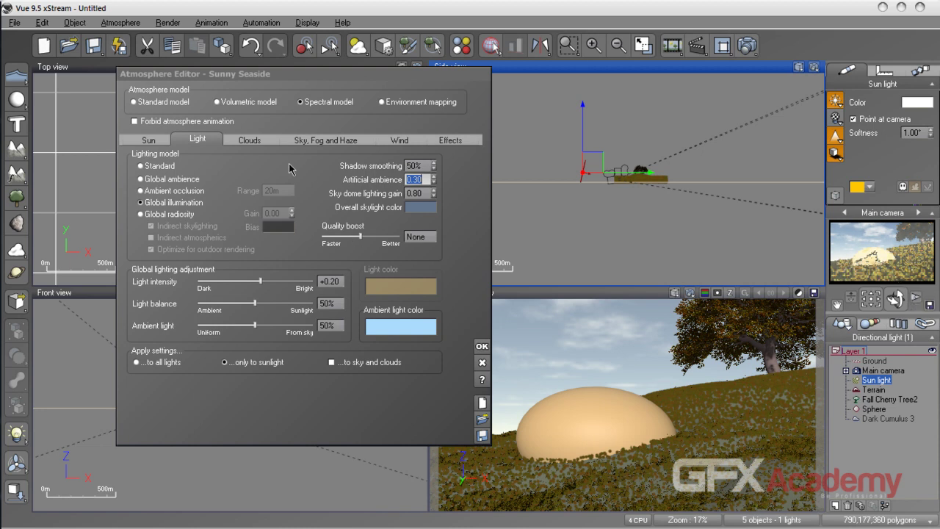
Step: Slightly reduce the sky's decay amount and the haze ground density
click(250, 143)
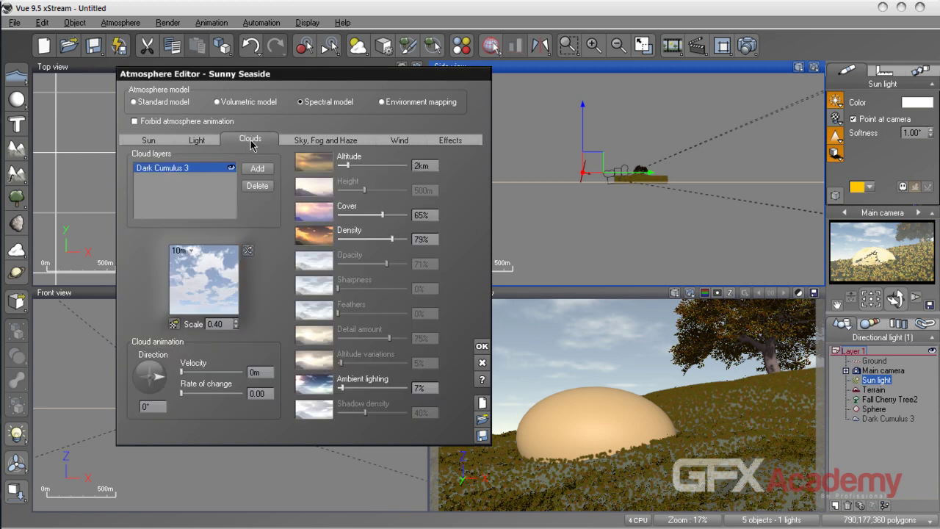
click(319, 145)
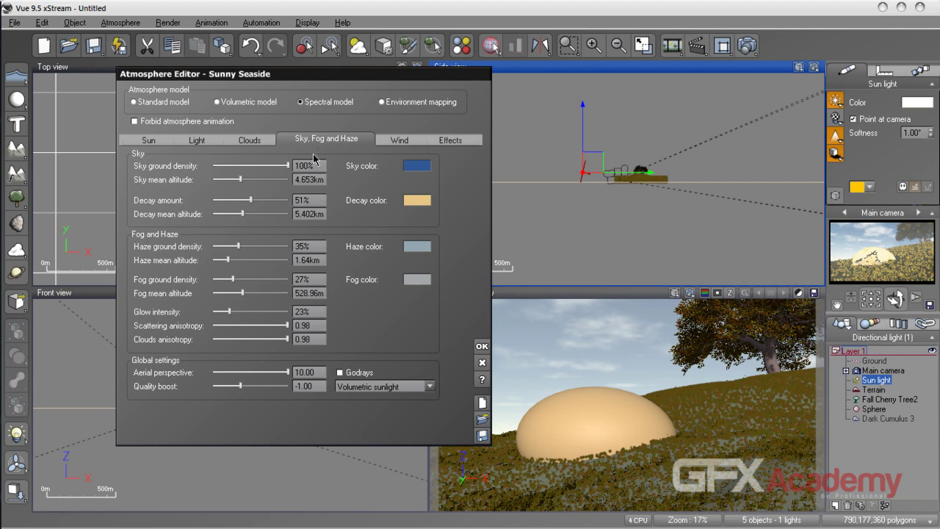
drag(250, 206, 244, 205)
drag(238, 248, 230, 251)
Step: Disable wind and breeze for the atmosphere and view the effects settings
click(400, 139)
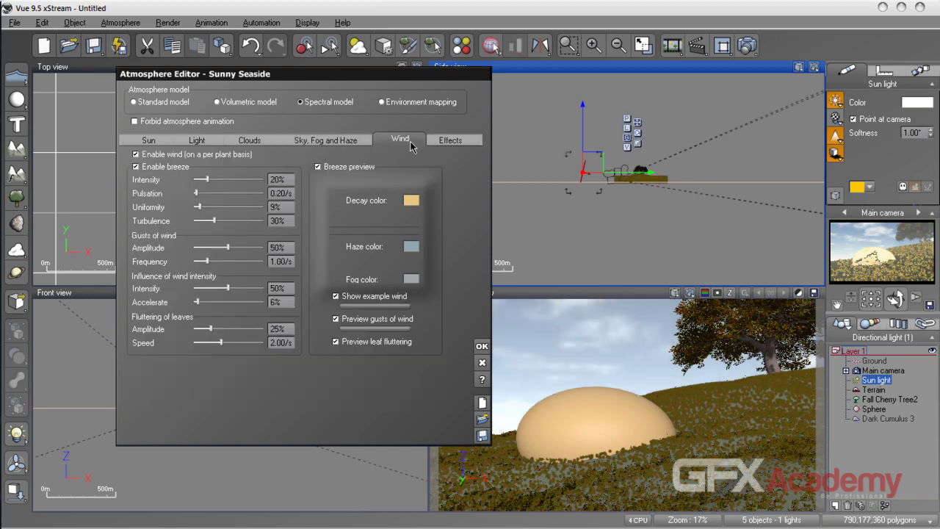
click(167, 156)
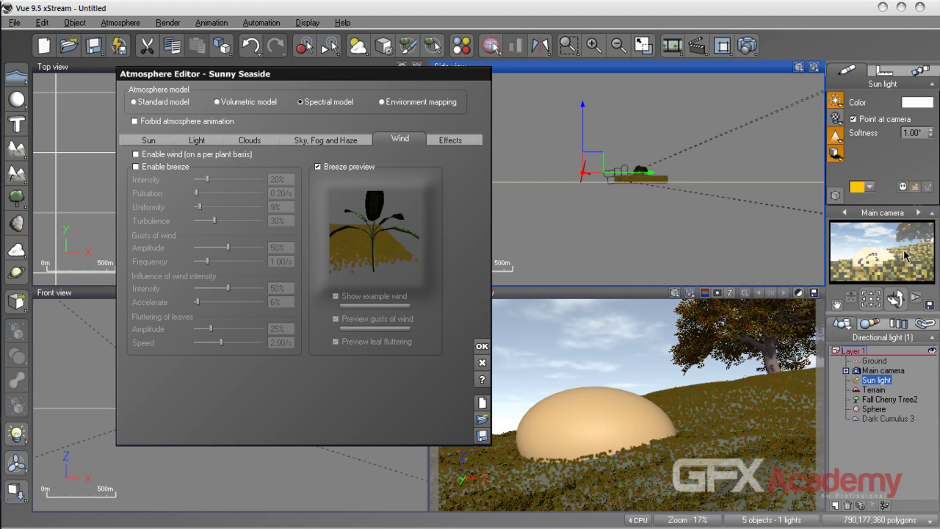
click(444, 143)
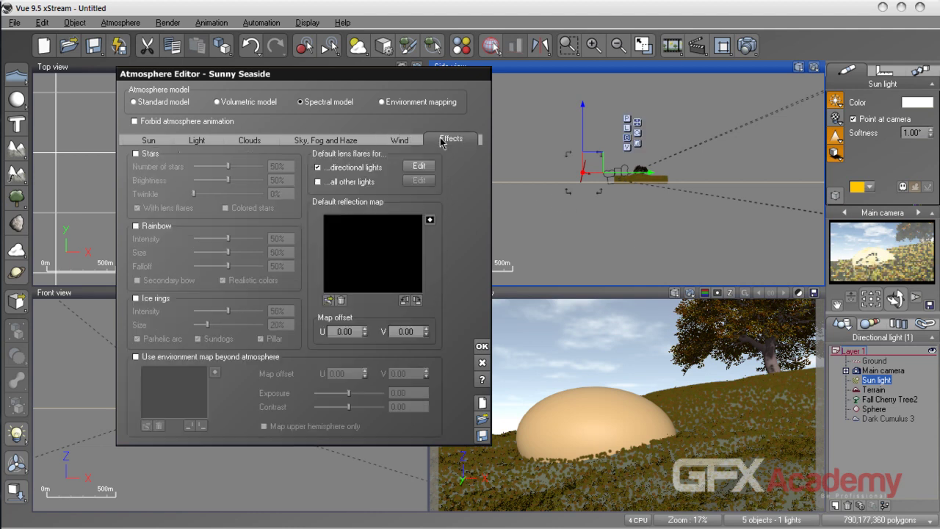
Step: Set the sun's azimuth to about 220.10°, its size to 3% and its corona size to 18%
click(160, 143)
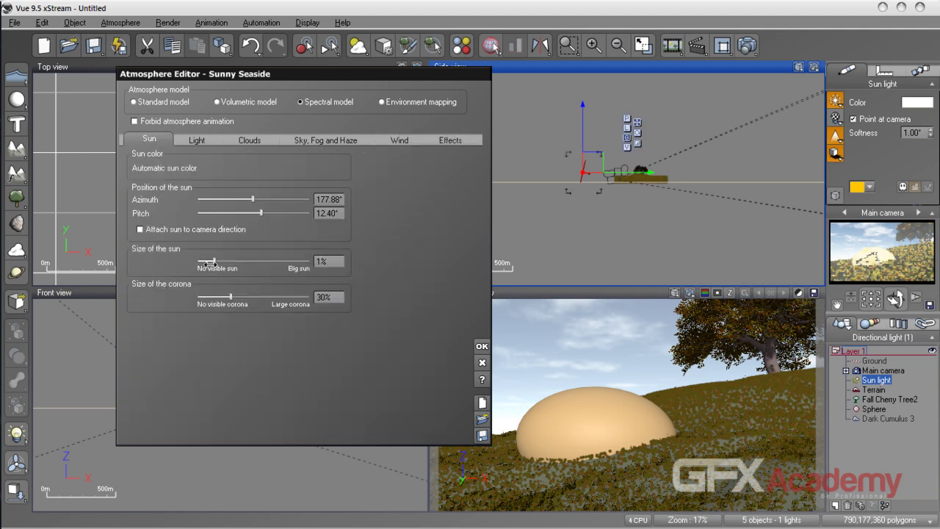
drag(253, 199, 266, 200)
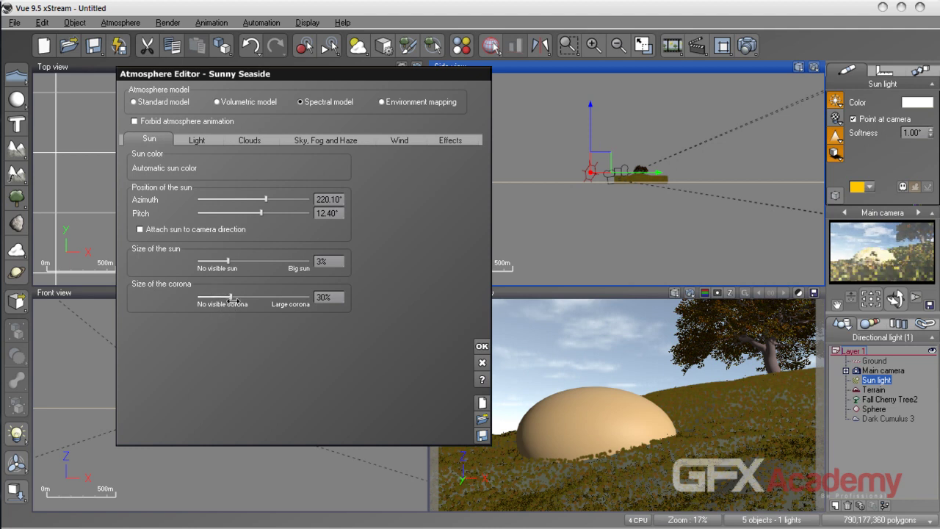
drag(232, 296, 213, 292)
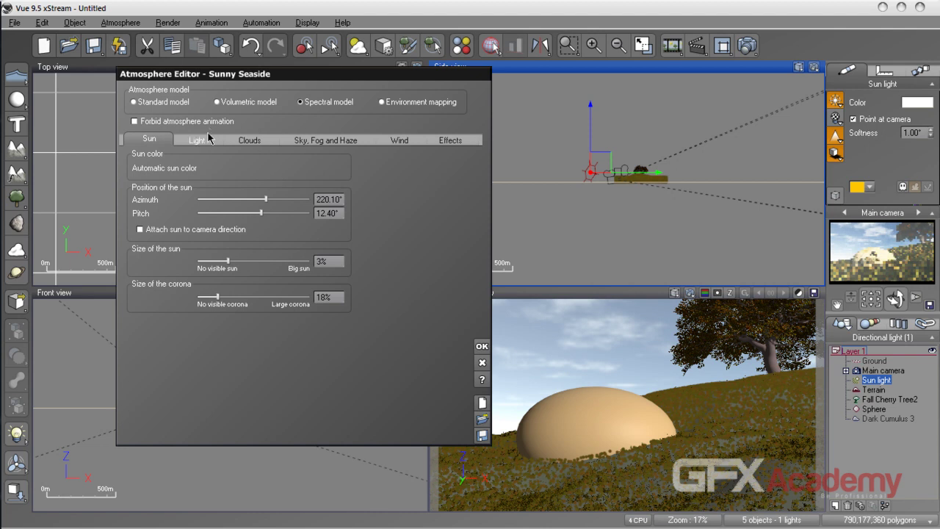
Step: Raise the atmosphere's global light intensity to about +0.37
click(209, 139)
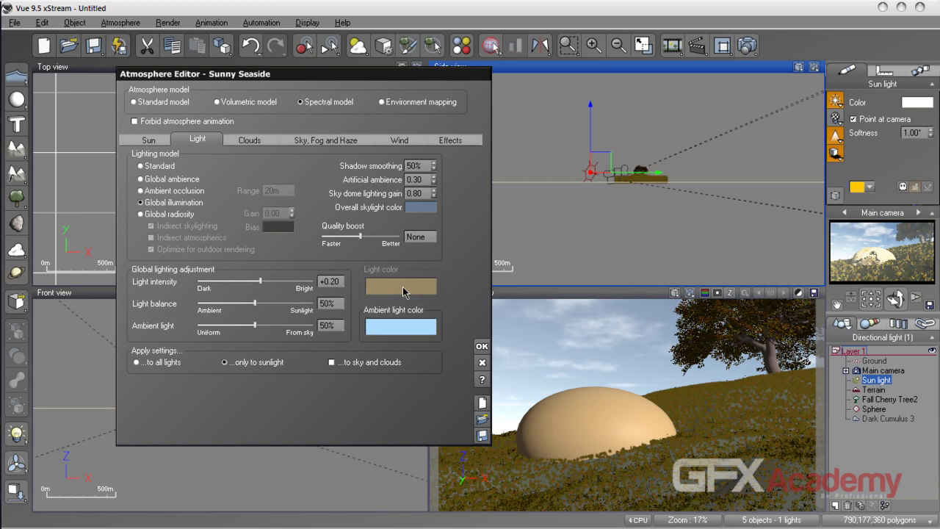
drag(260, 281, 272, 281)
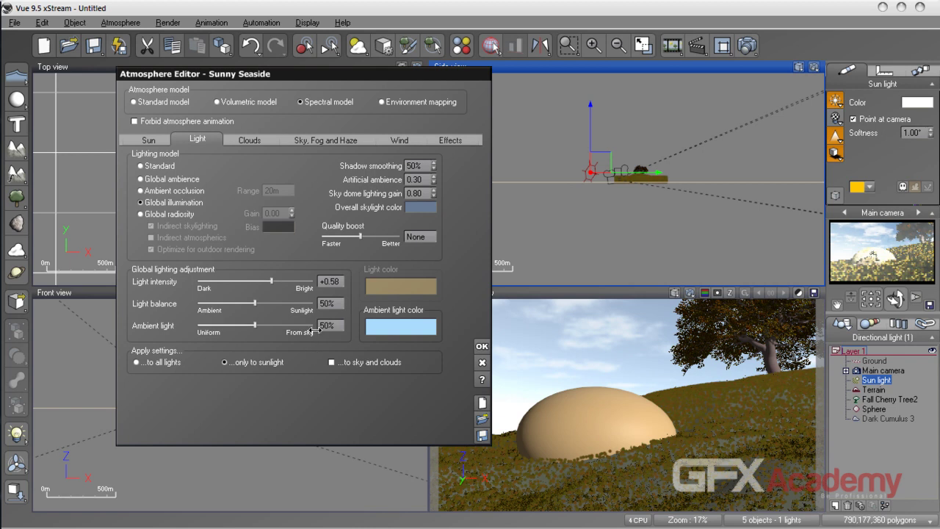
drag(271, 280, 265, 281)
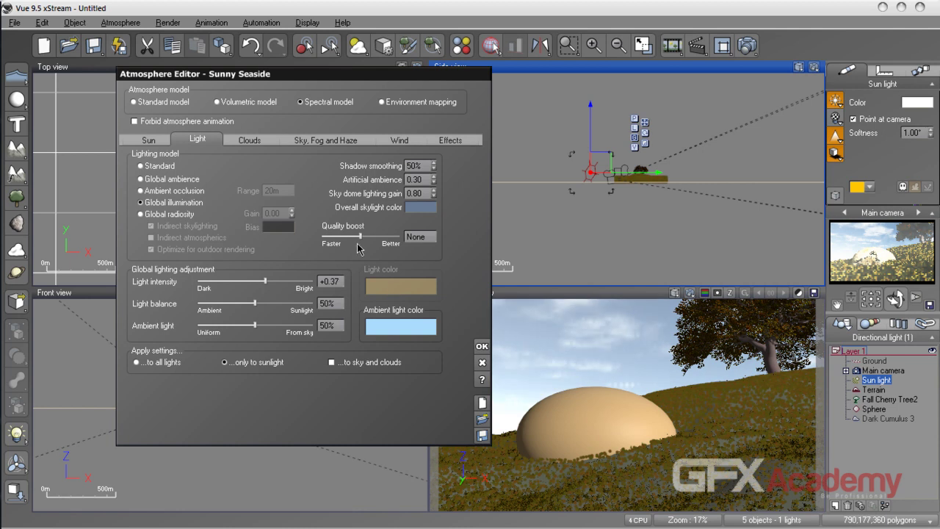
Step: Slightly raise the lighting quality boost, accept the atmosphere settings and start a render of the main camera view
drag(360, 237, 365, 237)
click(481, 347)
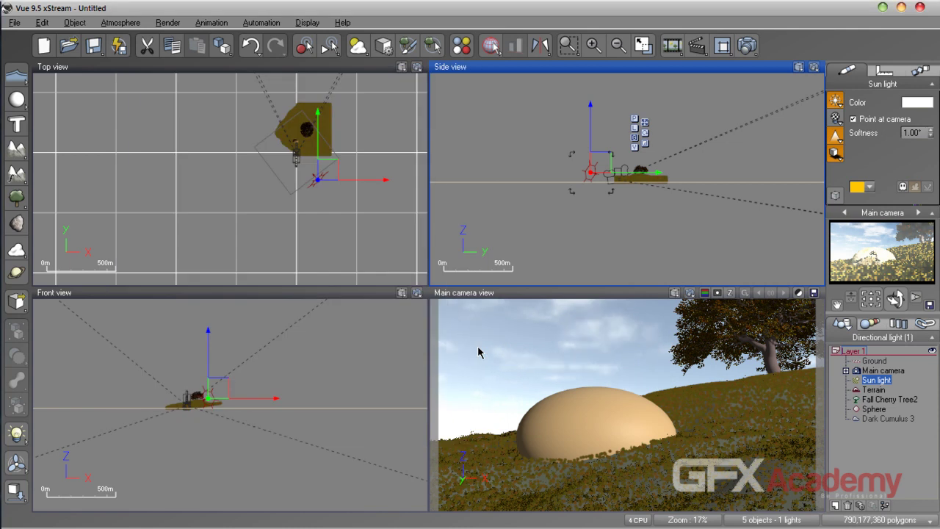
click(722, 45)
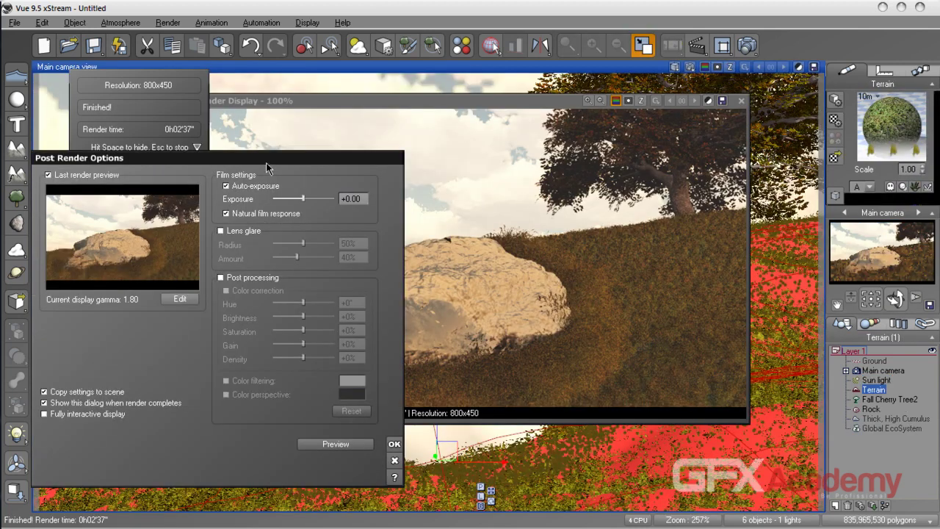
Step: Turn on fully interactive display, post processing and color correction for the finished render, and set its density to +20%
drag(266, 162, 754, 77)
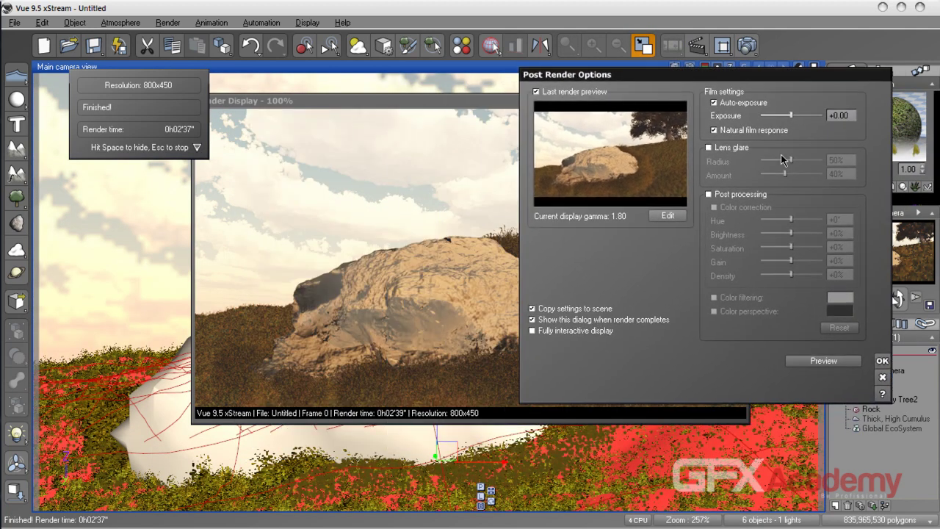
click(753, 197)
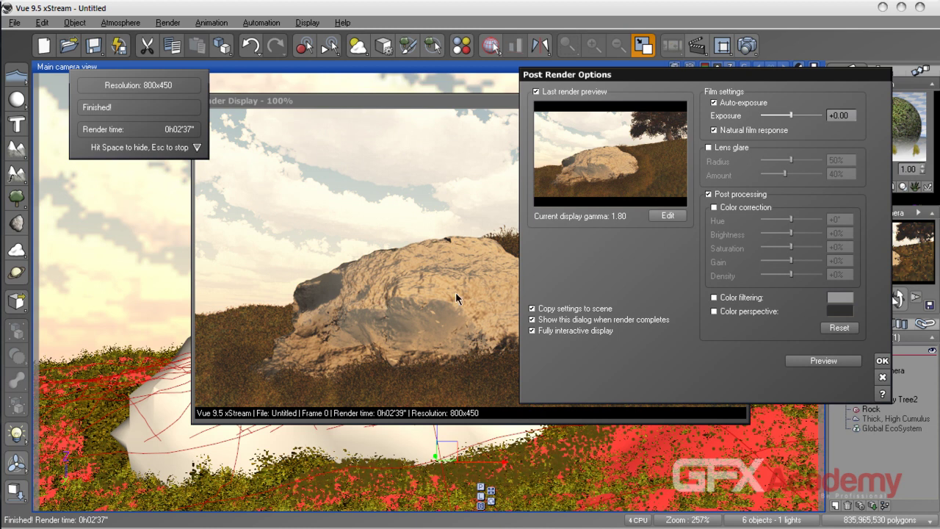
click(715, 207)
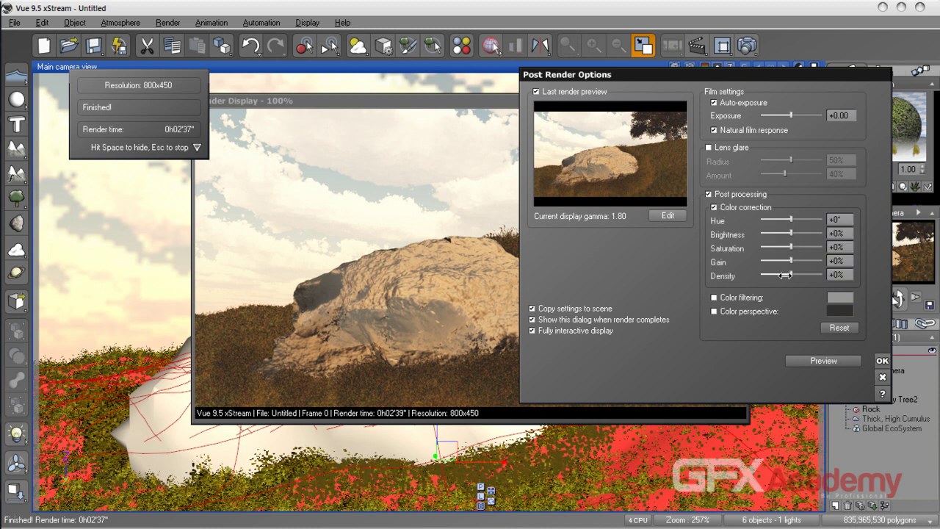
drag(792, 277, 799, 276)
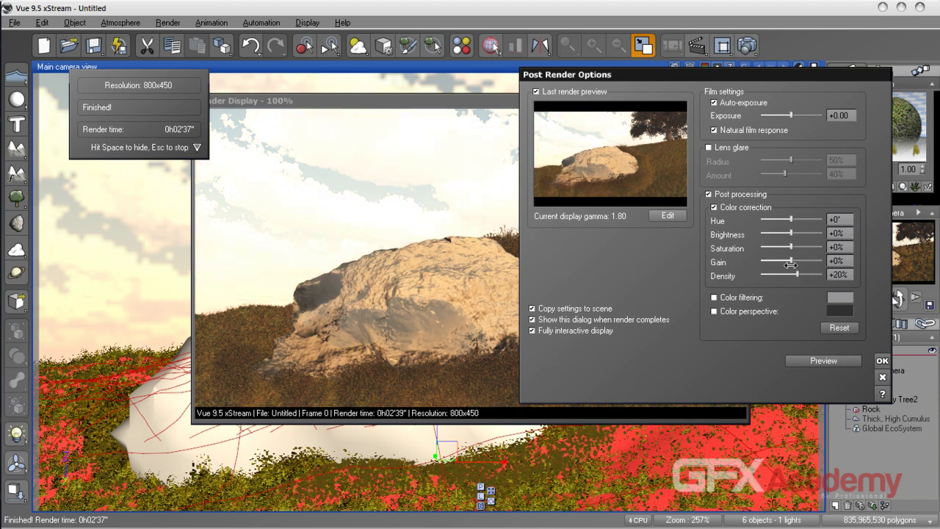
Step: Set the render's color correction to saturation +11%, brightness -2% and hue +4°, and apply the post render options
drag(790, 249, 794, 250)
drag(793, 234, 795, 221)
drag(731, 77, 684, 112)
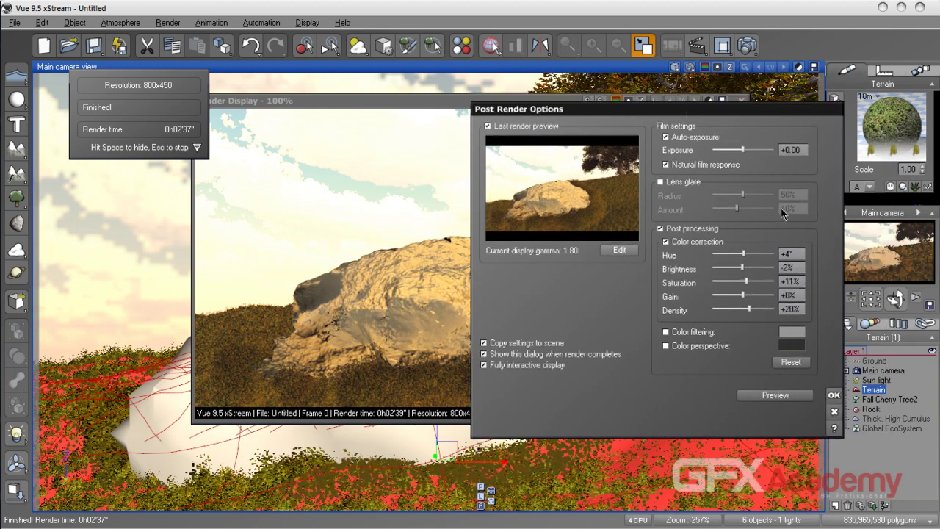
click(833, 396)
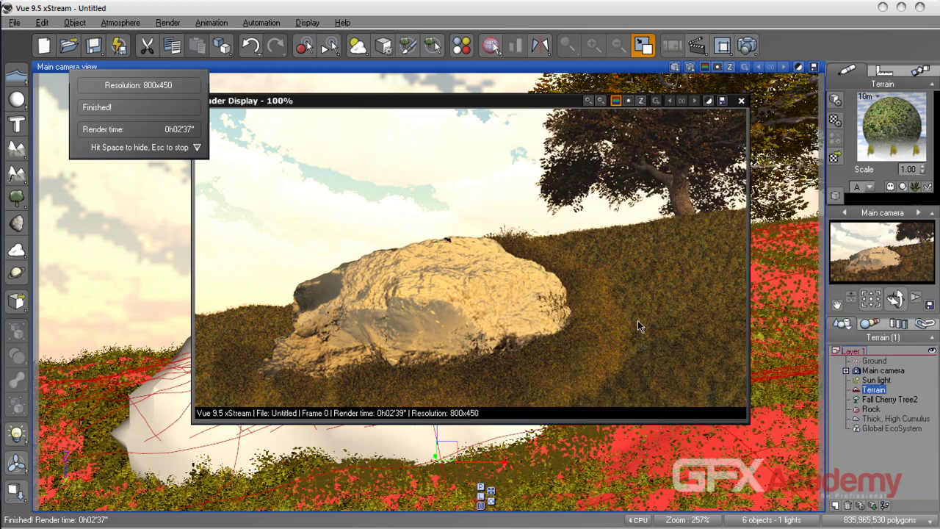